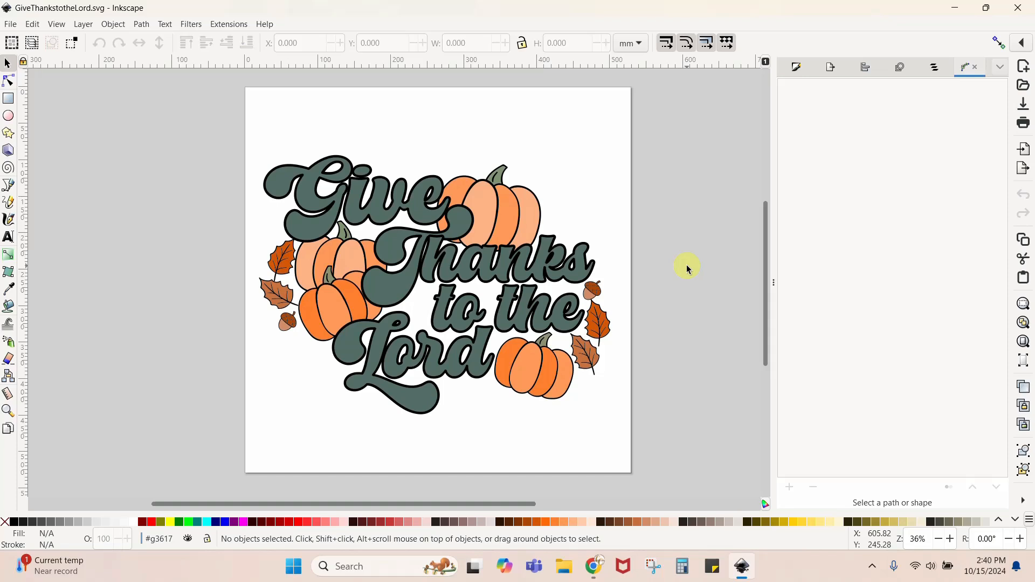
- Select all of the lettering, pumpkin and leaf artwork on the page and group it into one object
click(319, 164)
click(256, 105)
drag(215, 97, 687, 446)
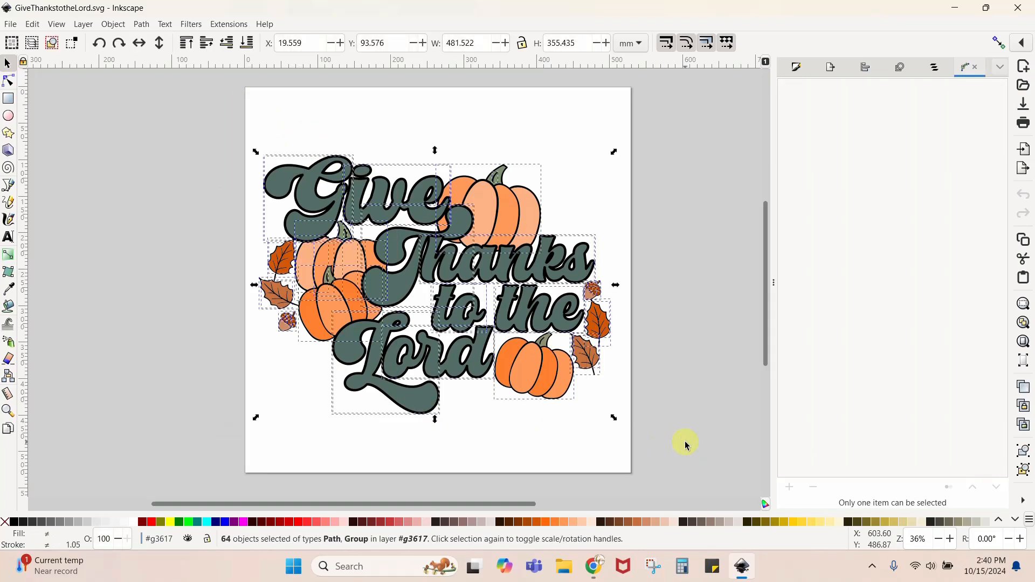
key(ctrl+g)
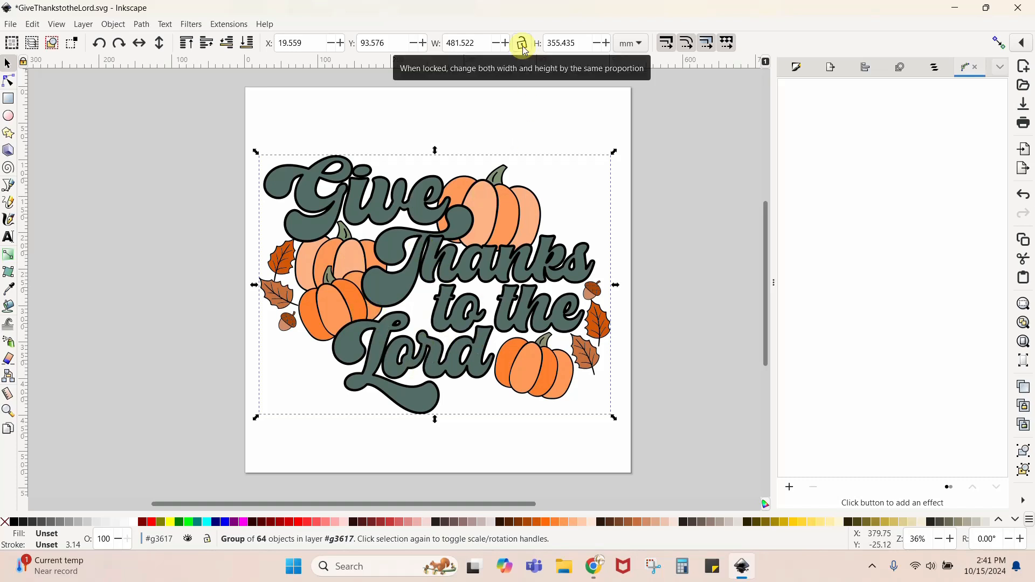
- Shrink the grouped artwork proportionally to about 301 mm wide and move it off the page, beside its upper-left corner
drag(613, 153, 608, 315)
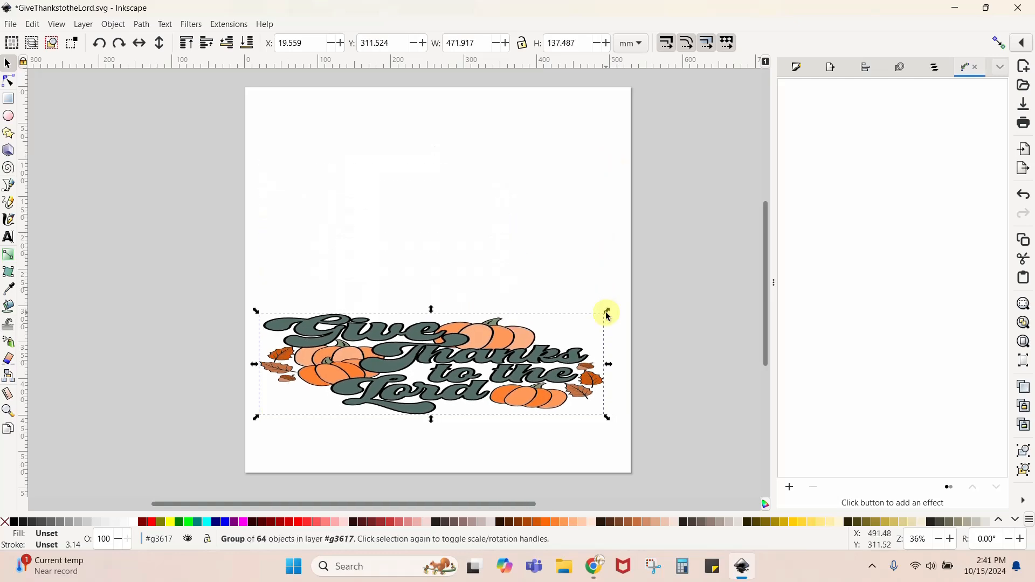
key(ctrl+z)
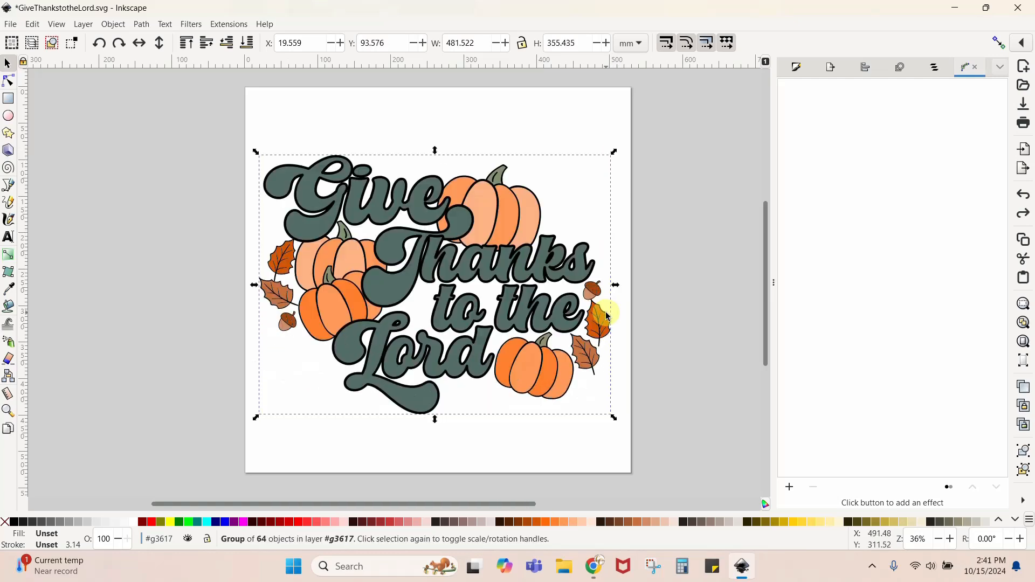
click(523, 45)
drag(613, 152, 503, 247)
drag(429, 349, 199, 177)
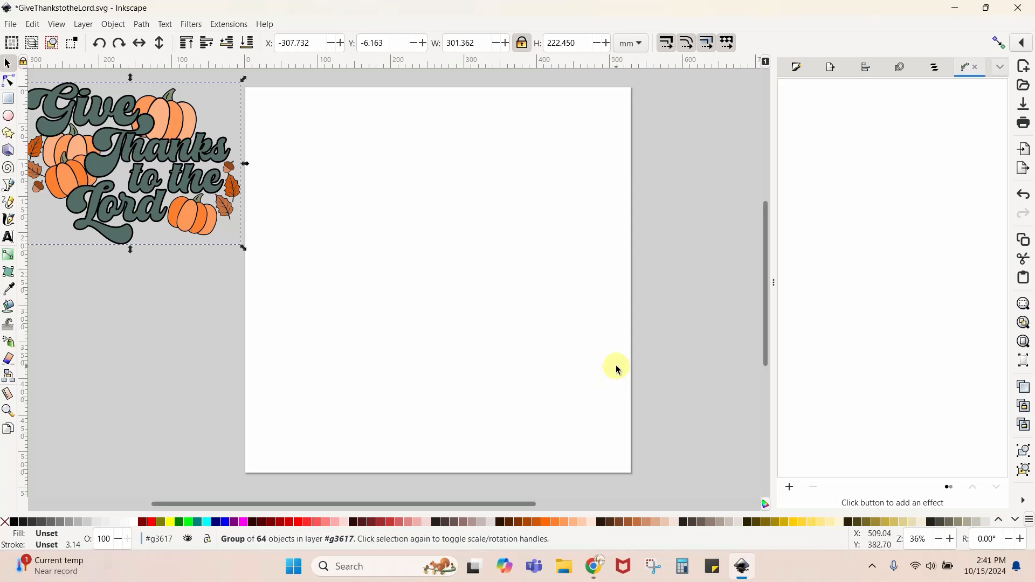
click(697, 346)
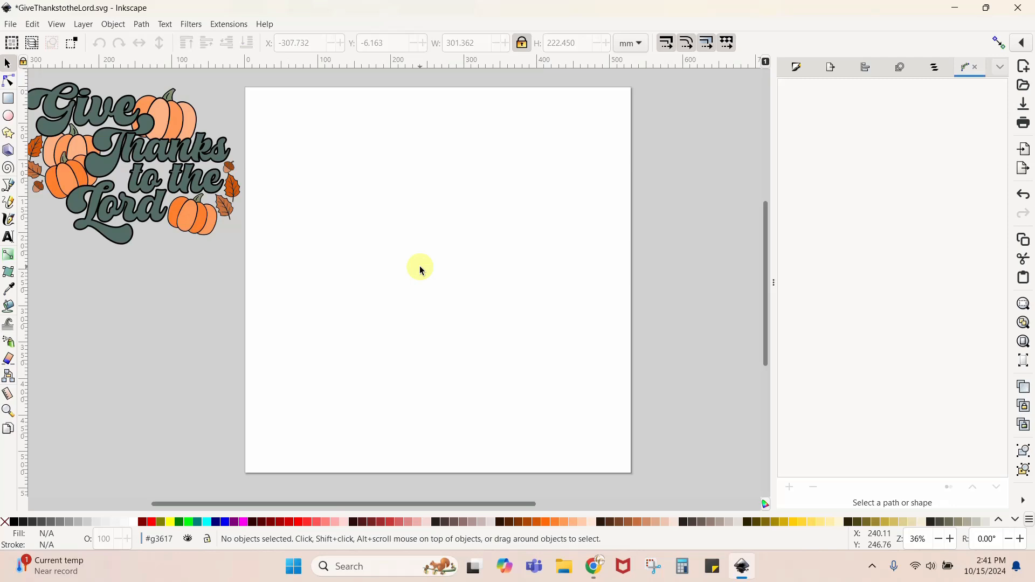
- Add the text "Give" on the upper-left part of the blank page and set its font to Chunky Retro
click(11, 244)
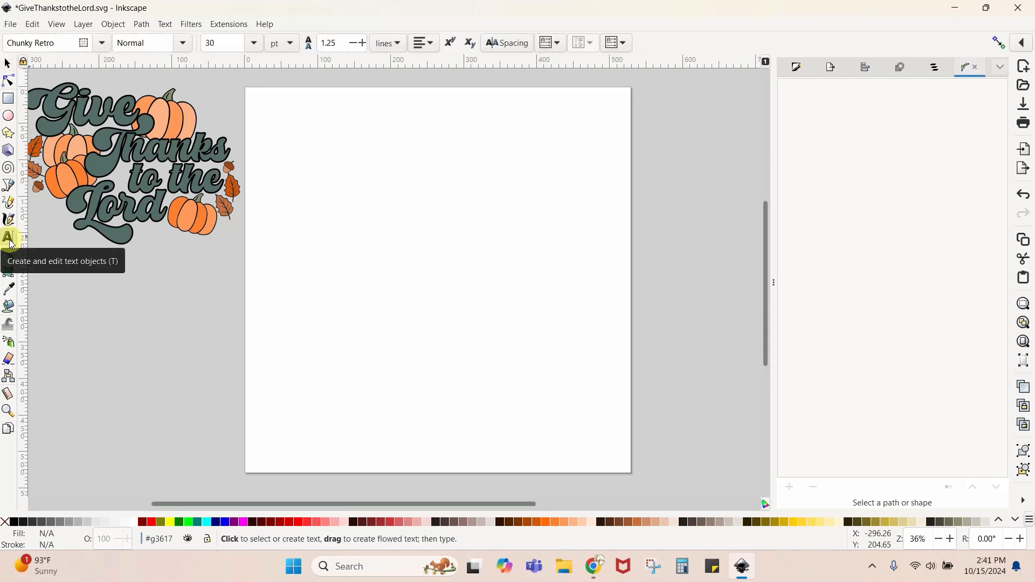
click(346, 243)
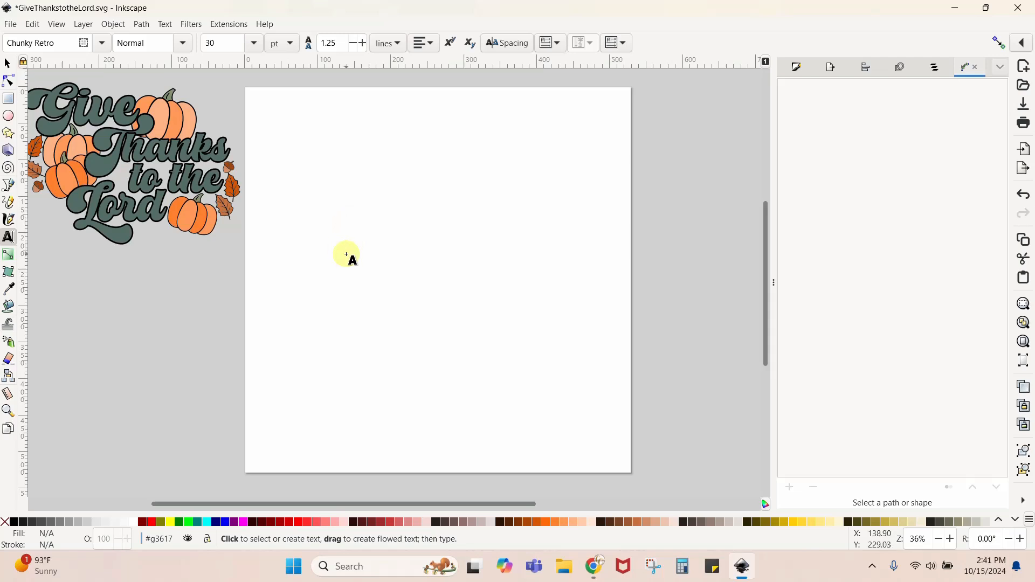
text(Give)
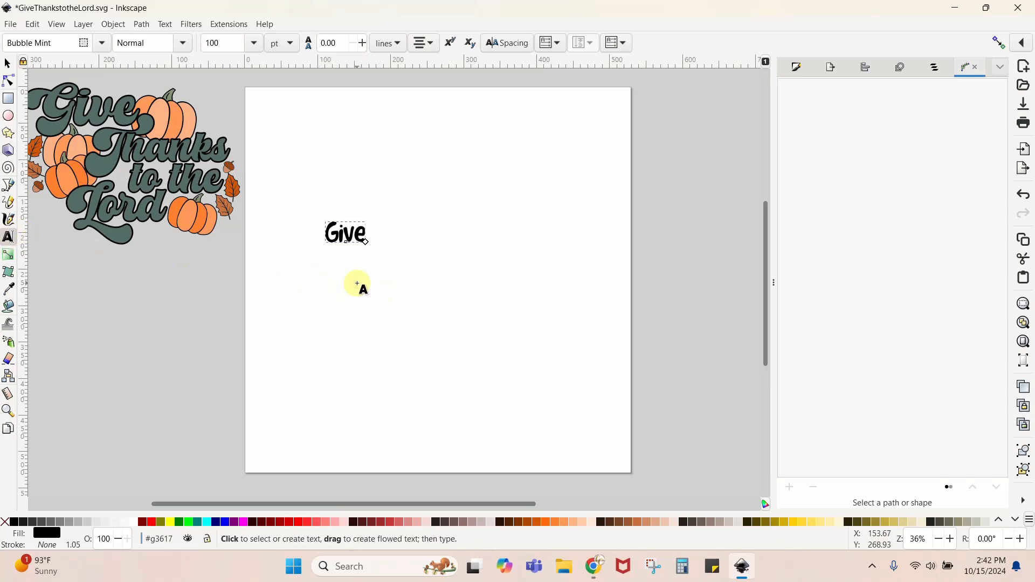
click(101, 43)
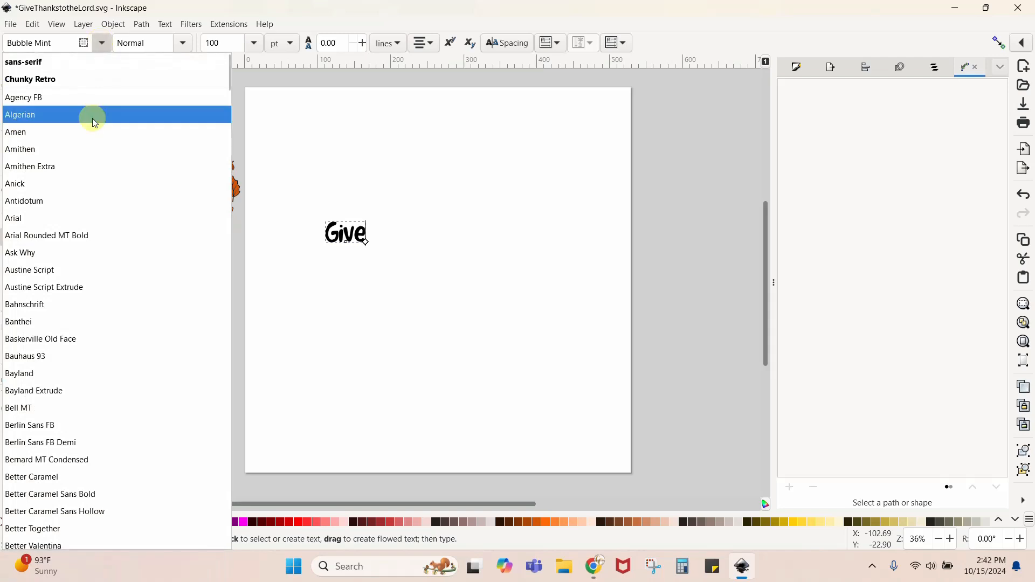
click(46, 80)
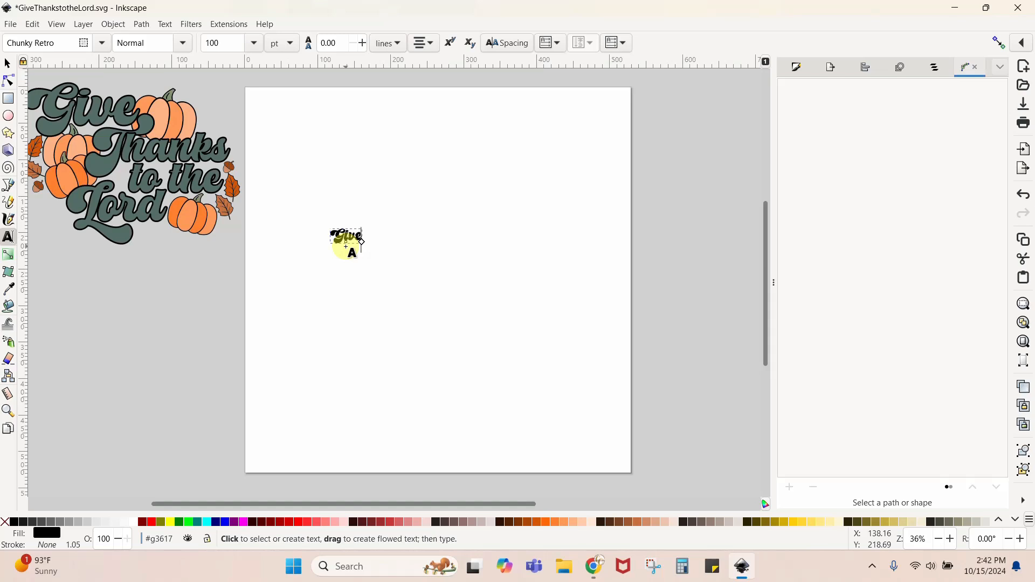
click(394, 254)
click(364, 320)
click(491, 325)
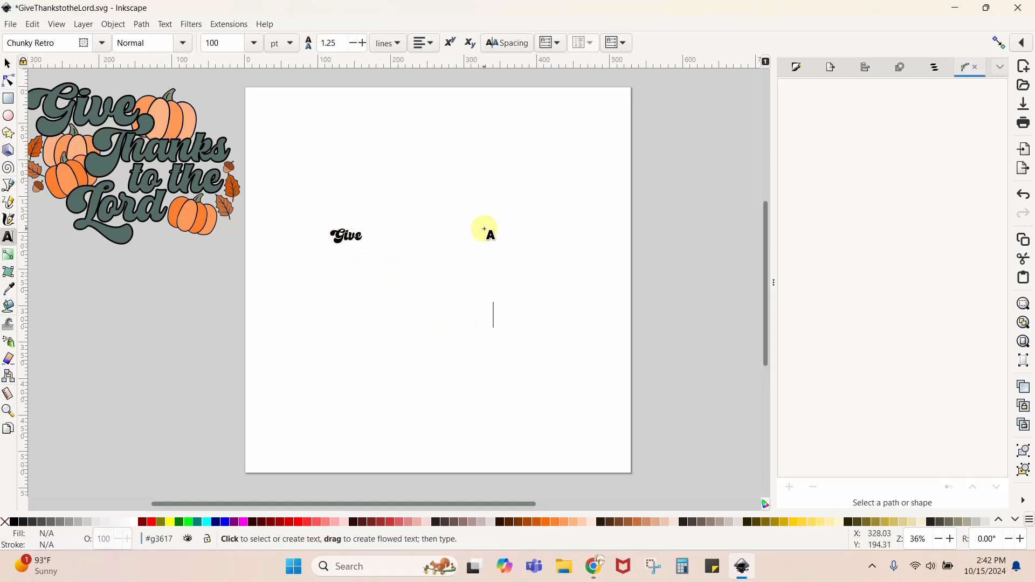
click(484, 228)
click(397, 166)
click(409, 272)
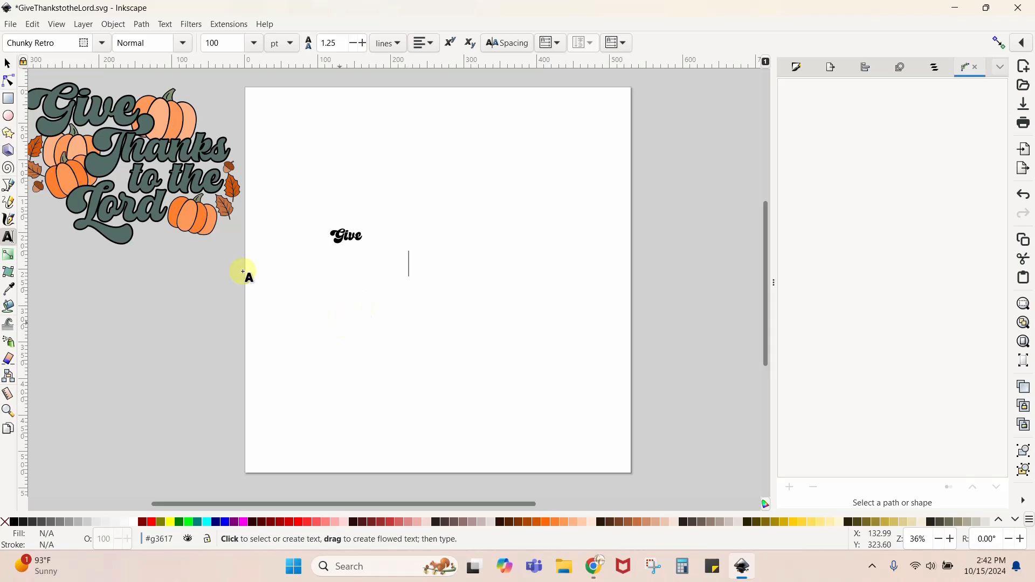
- Enlarge the word "Give" to about 240 mm wide and move it to the upper middle of the page
click(7, 65)
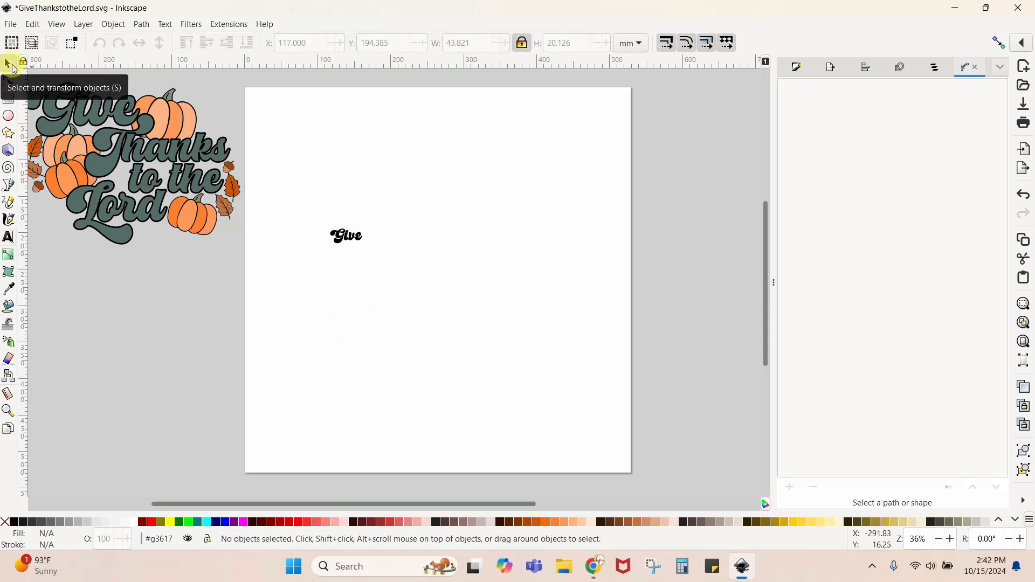
click(353, 244)
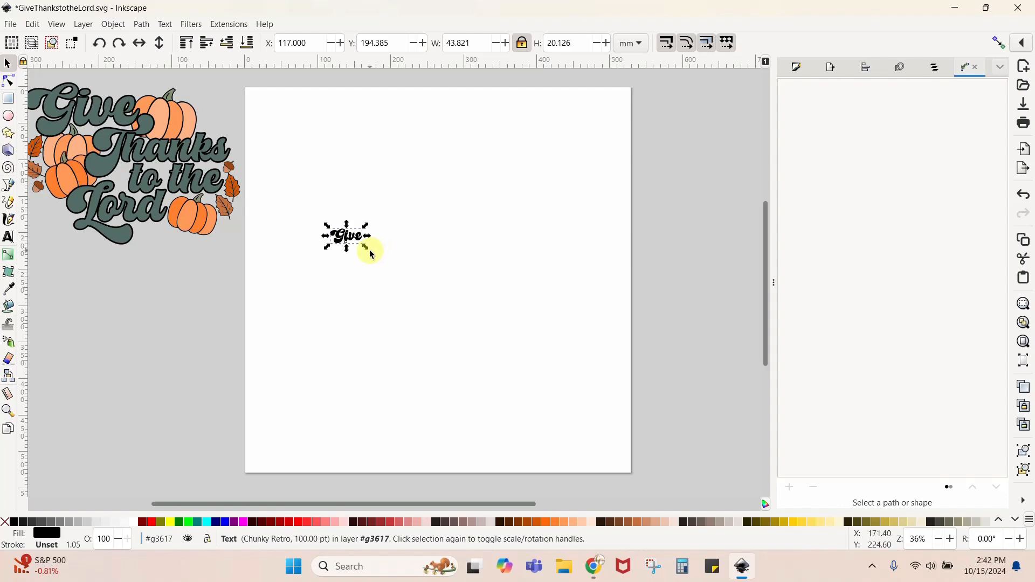
drag(365, 247, 509, 358)
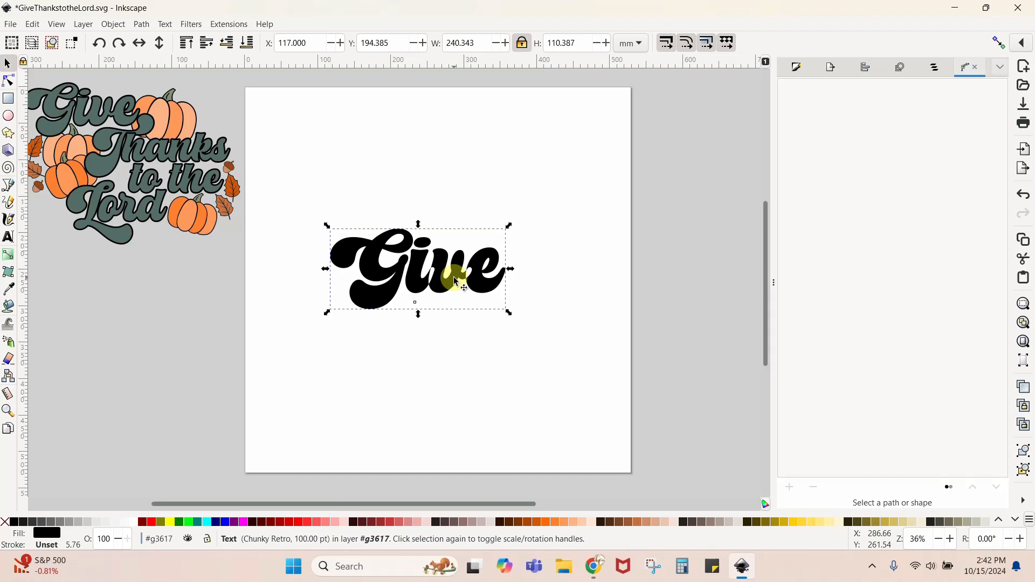
drag(454, 277, 467, 145)
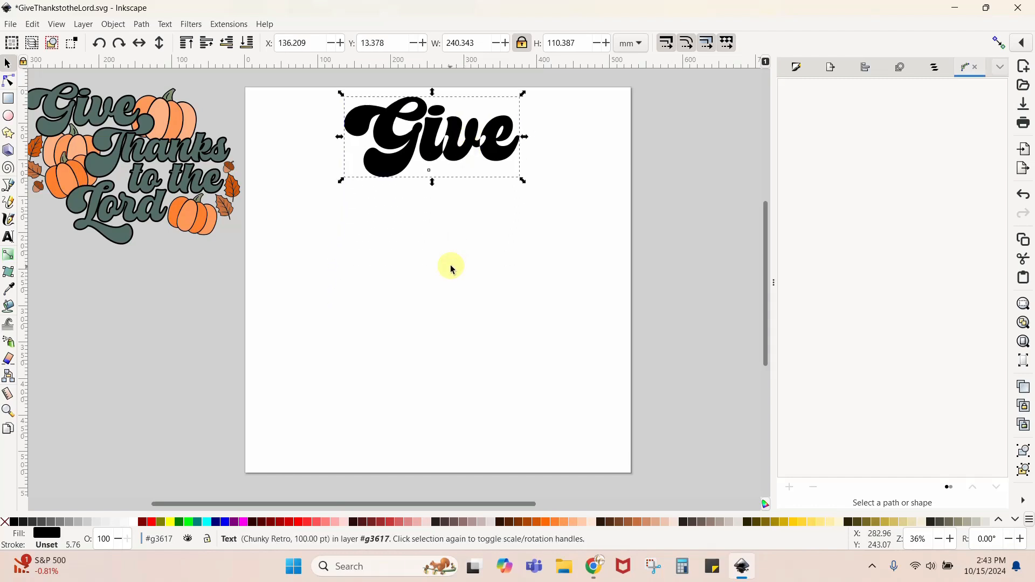
click(375, 283)
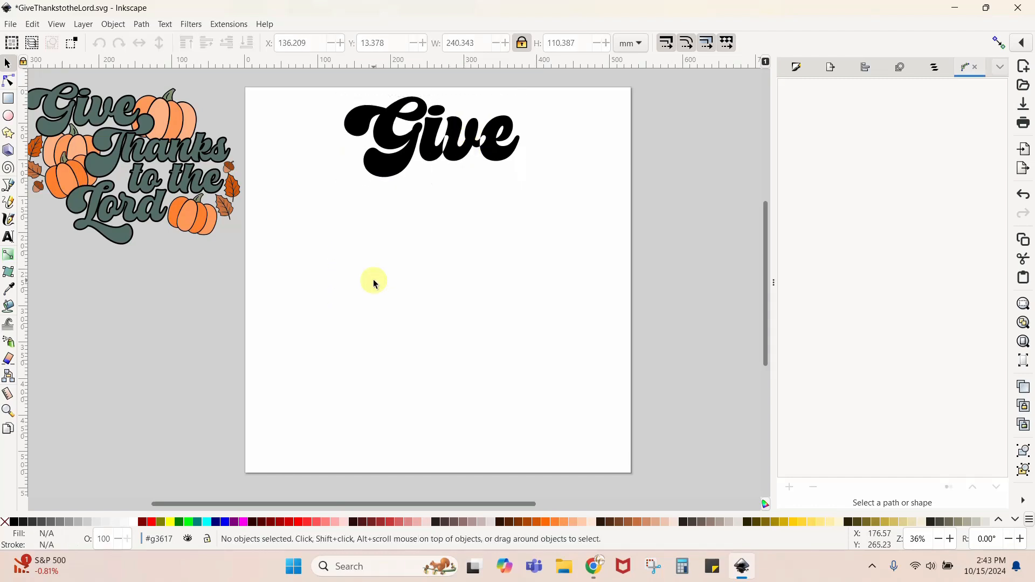
- Add three separate text objects below "Give" reading "Thanks", "to the" and "Lord"
click(7, 241)
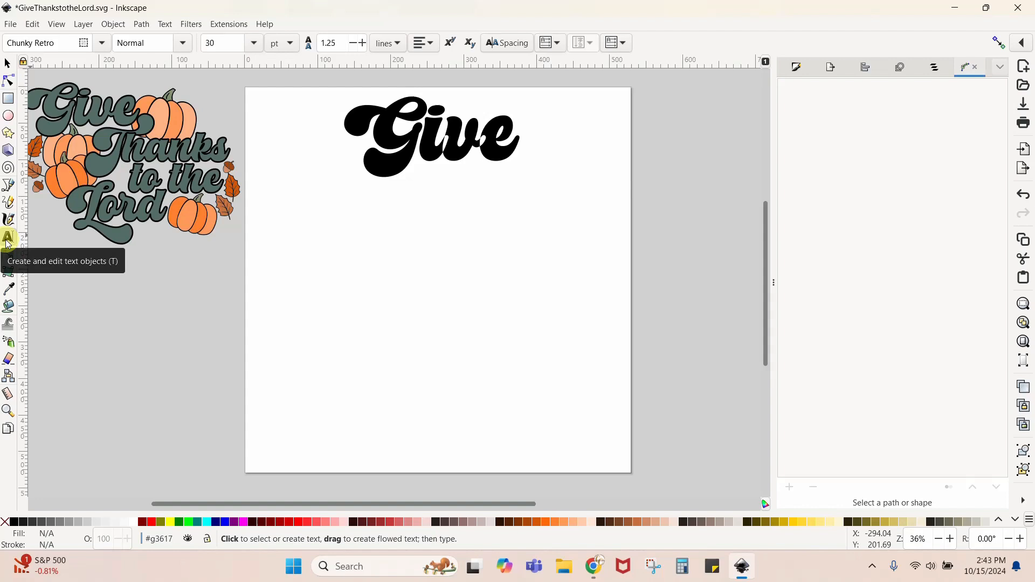
click(351, 274)
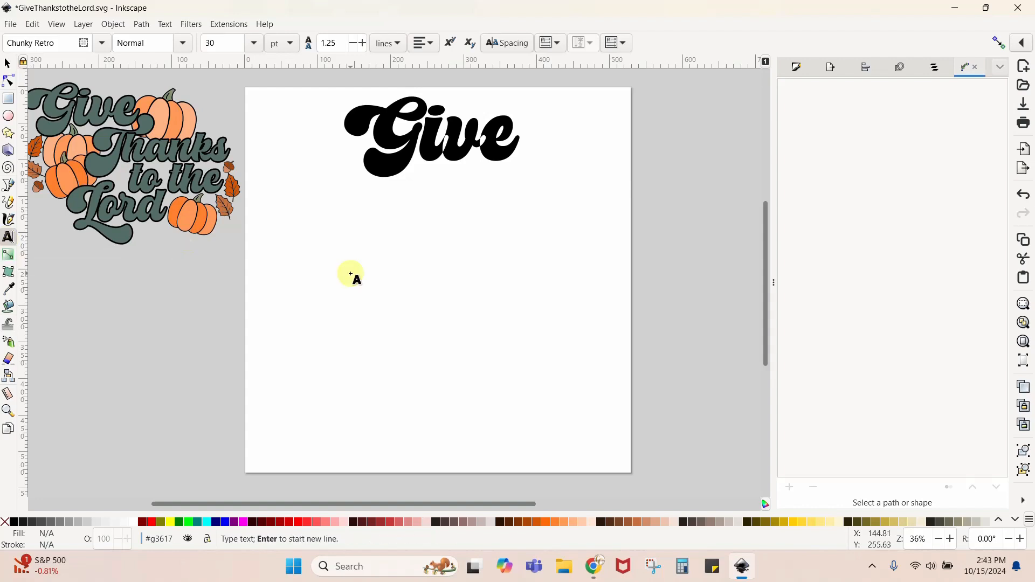
text(Thank)
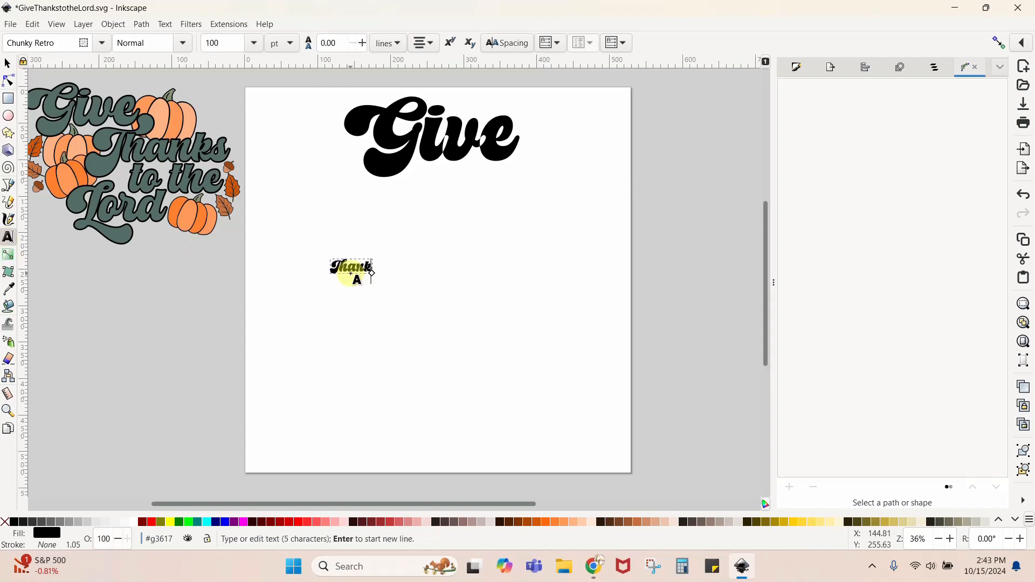
text(s)
click(358, 351)
text(to the)
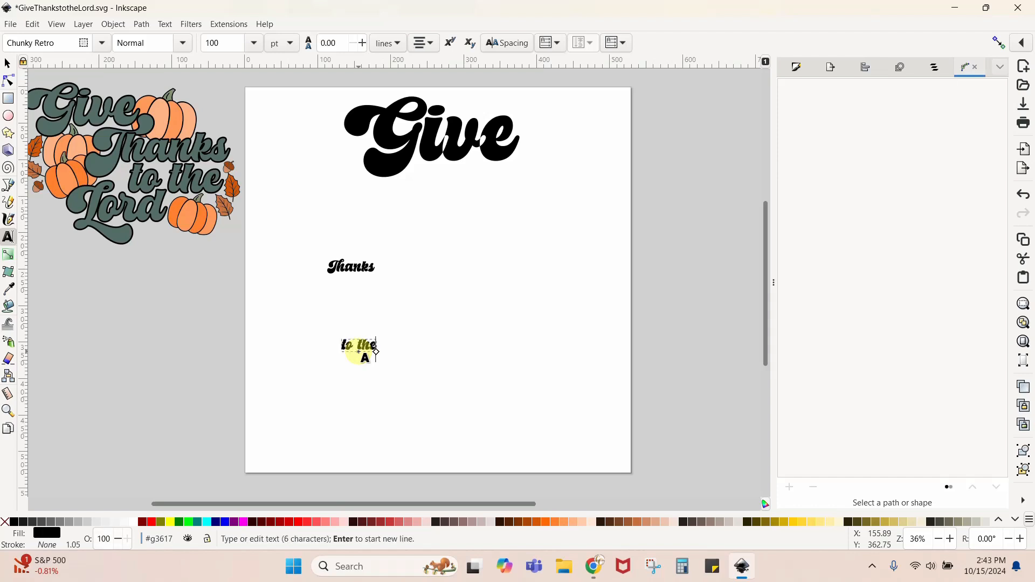
click(444, 313)
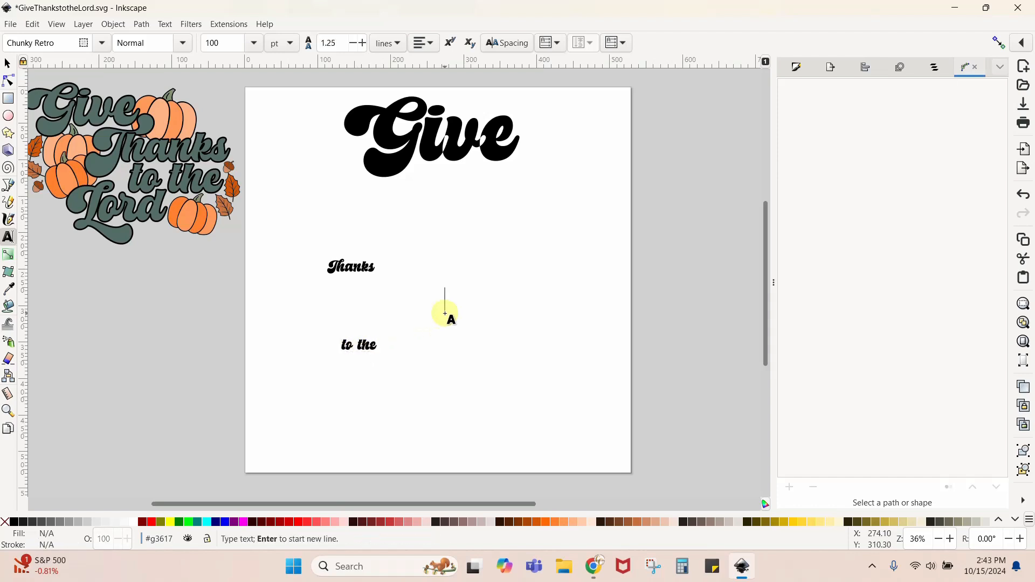
text(Lord)
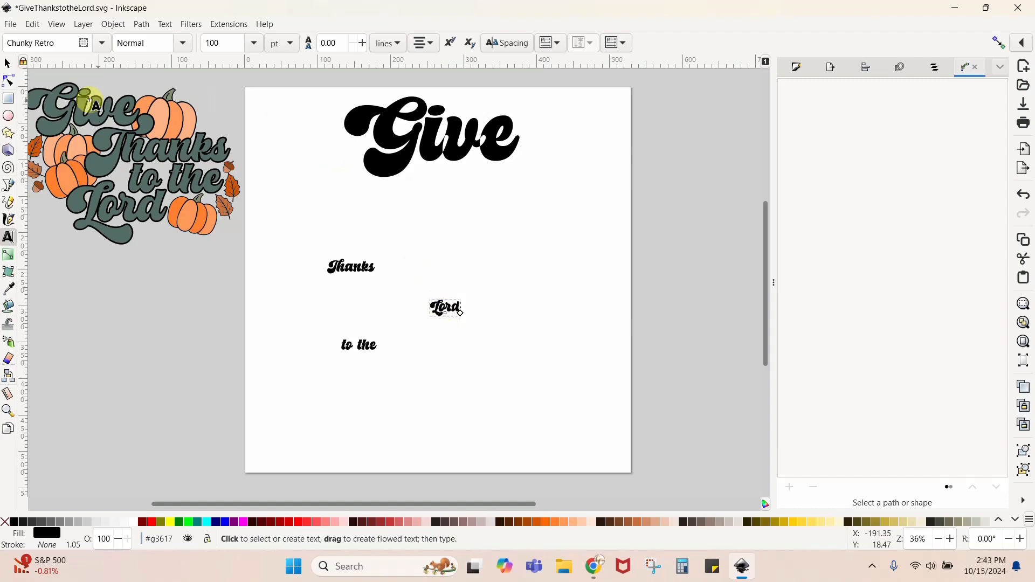
- Enlarge "Thanks", "to the" and "Lord" together until their combined selection is about 399 mm wide
click(8, 65)
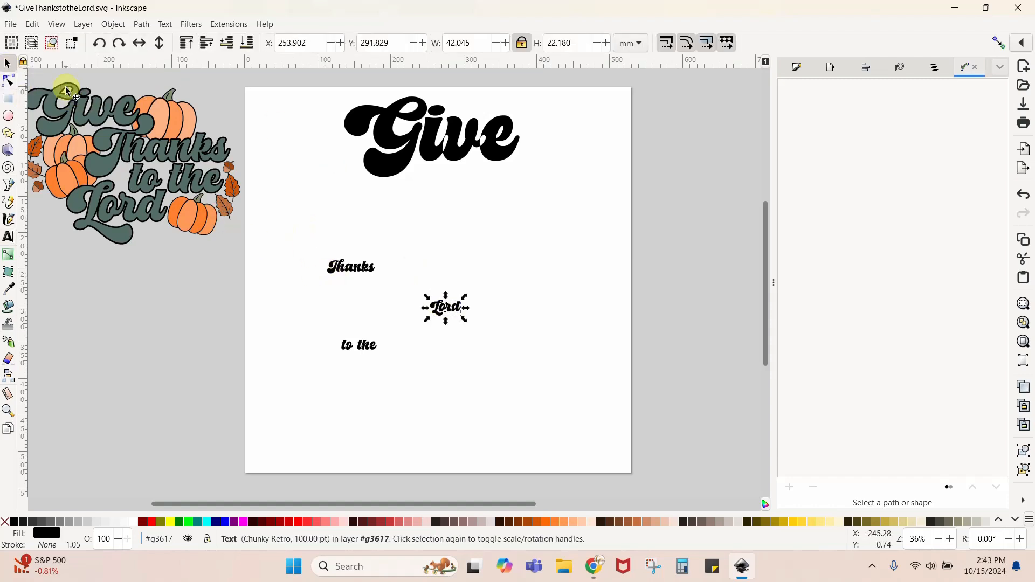
drag(297, 222, 476, 412)
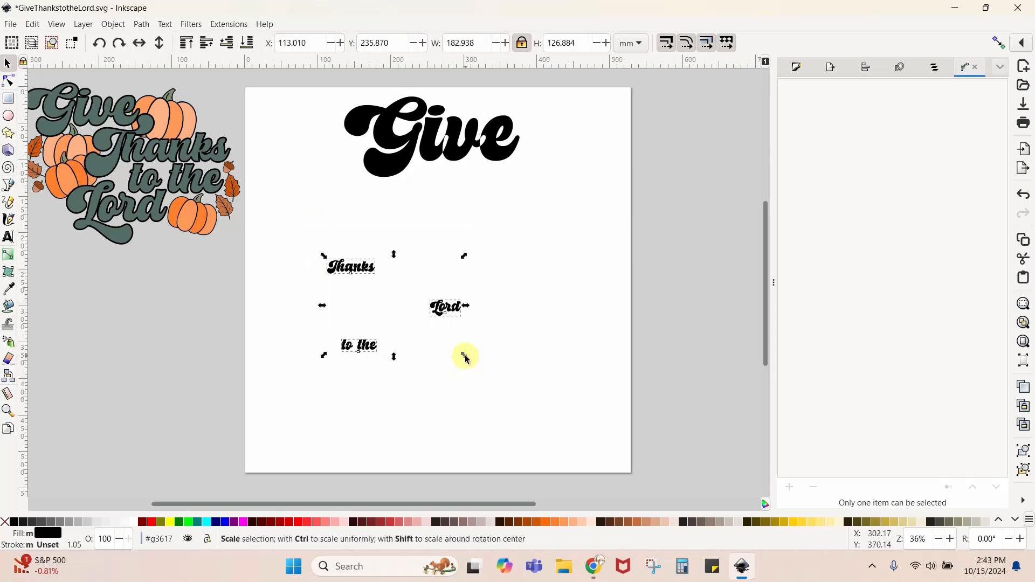
drag(465, 356, 675, 464)
click(453, 378)
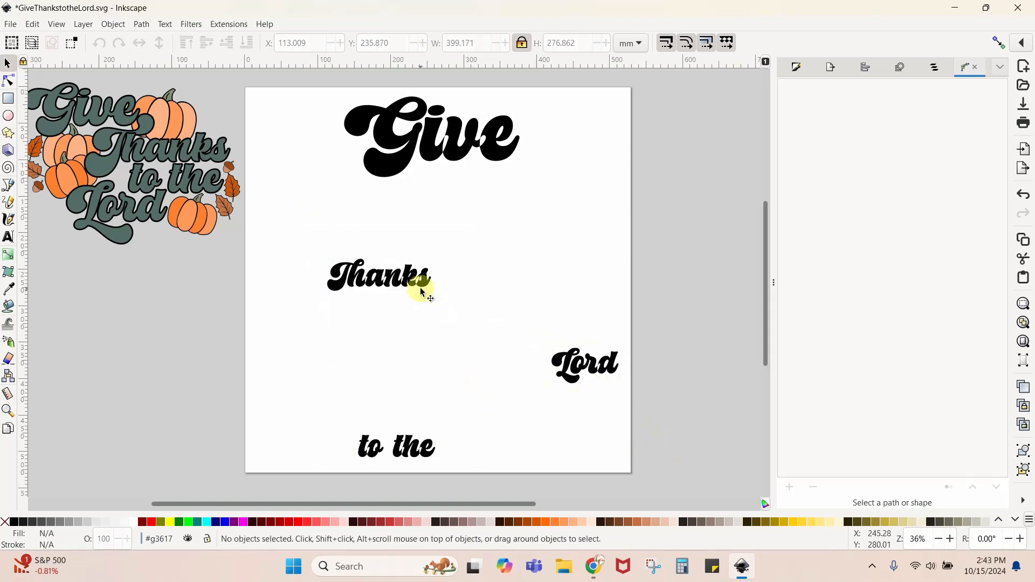
- Move "Thanks" to the lower right of "Give", "to the" directly beneath "Give", and "Lord" below them both
drag(370, 284, 557, 175)
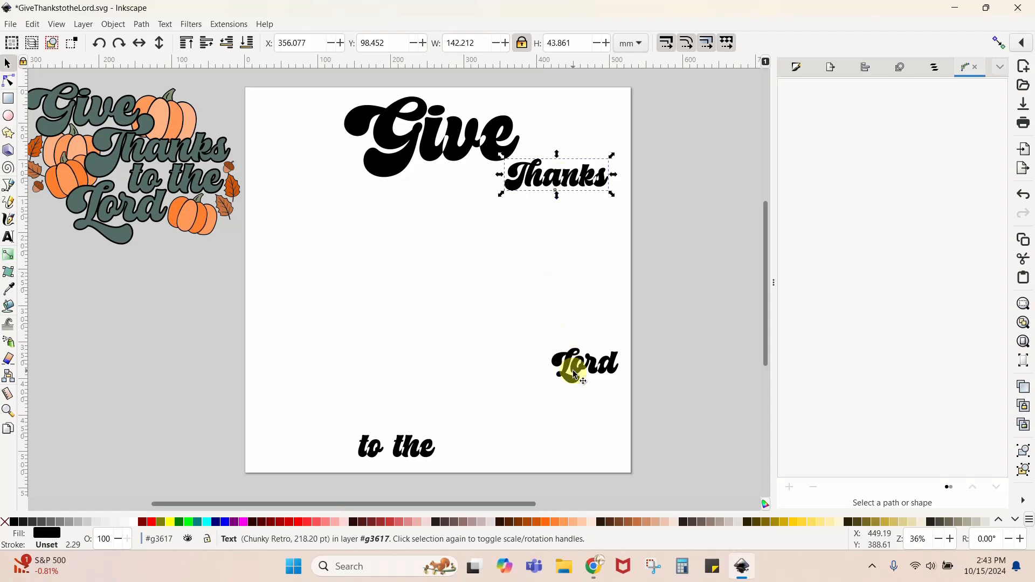
drag(566, 363, 522, 272)
drag(386, 446, 457, 216)
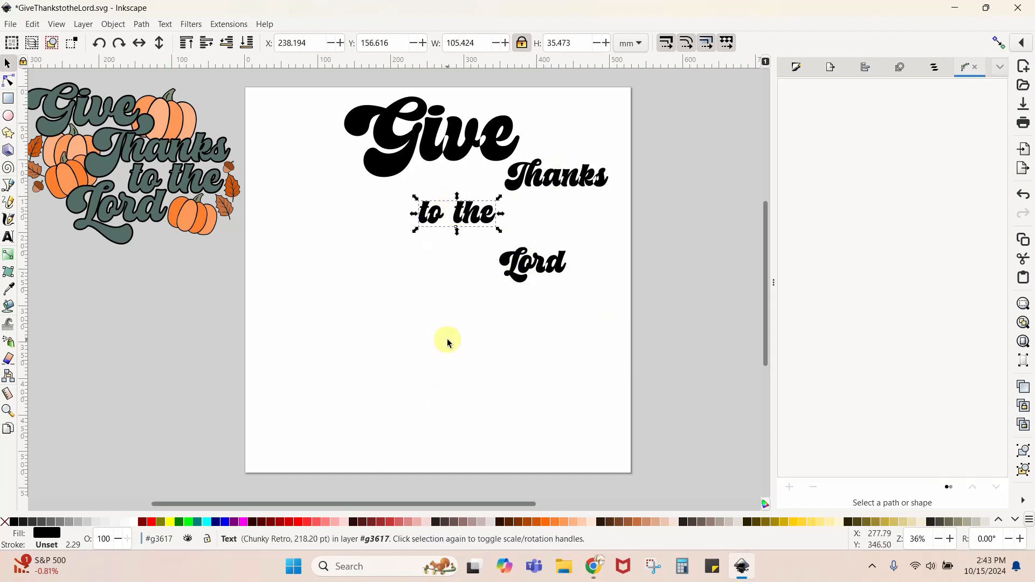
- Set the font size of the word "Give" to 300 pt
click(416, 135)
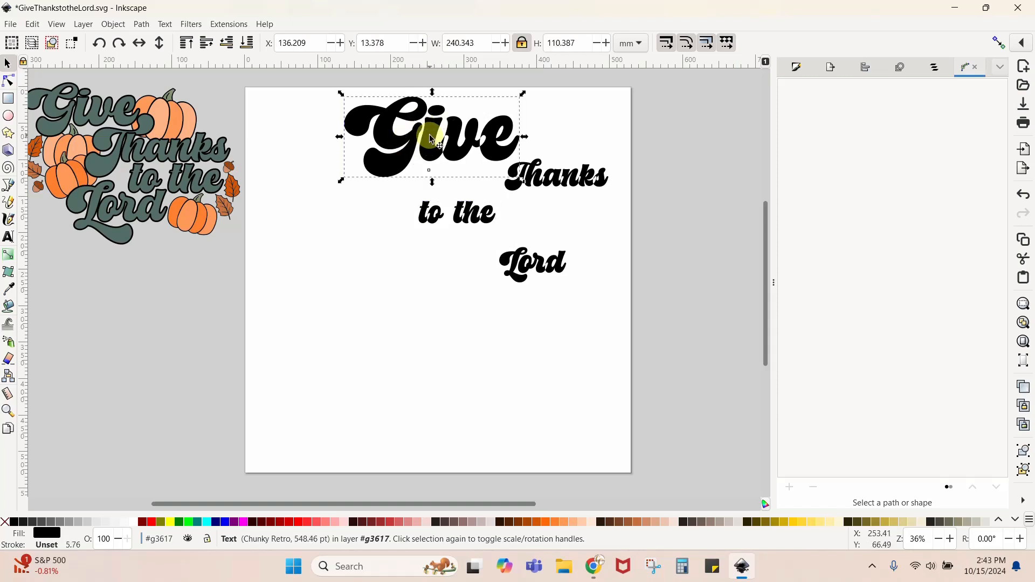
click(9, 238)
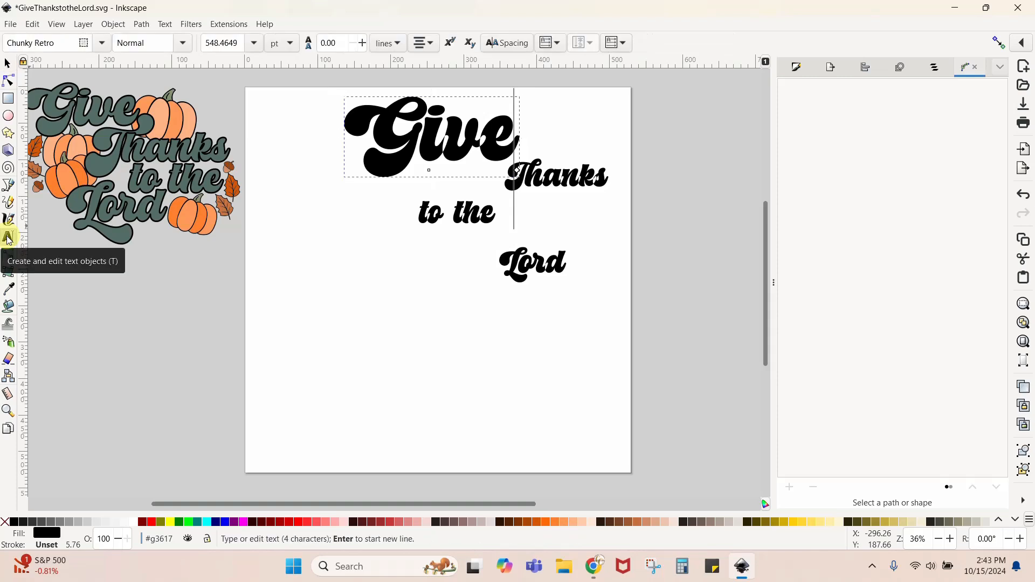
double_click(208, 43)
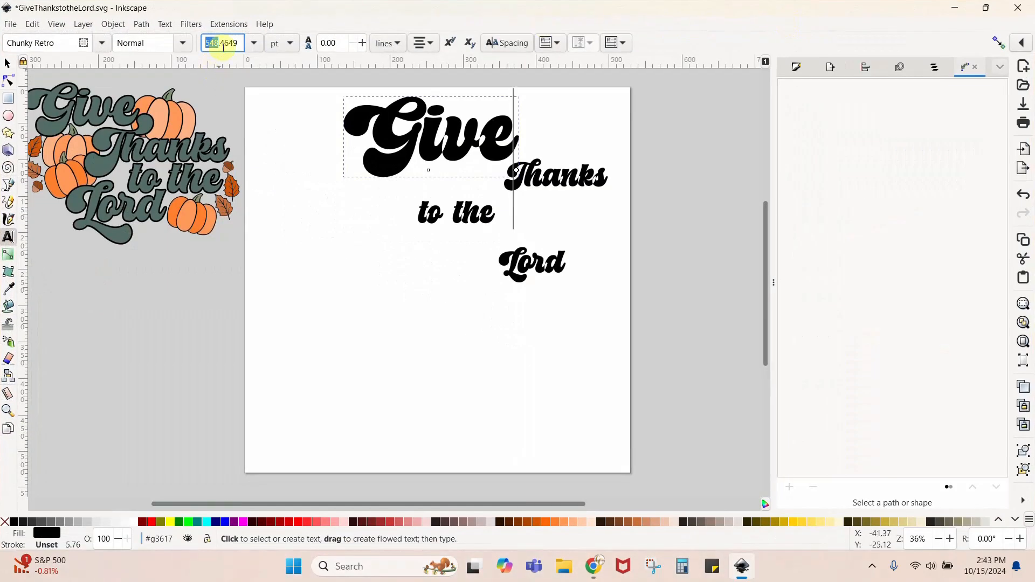
drag(207, 42, 238, 41)
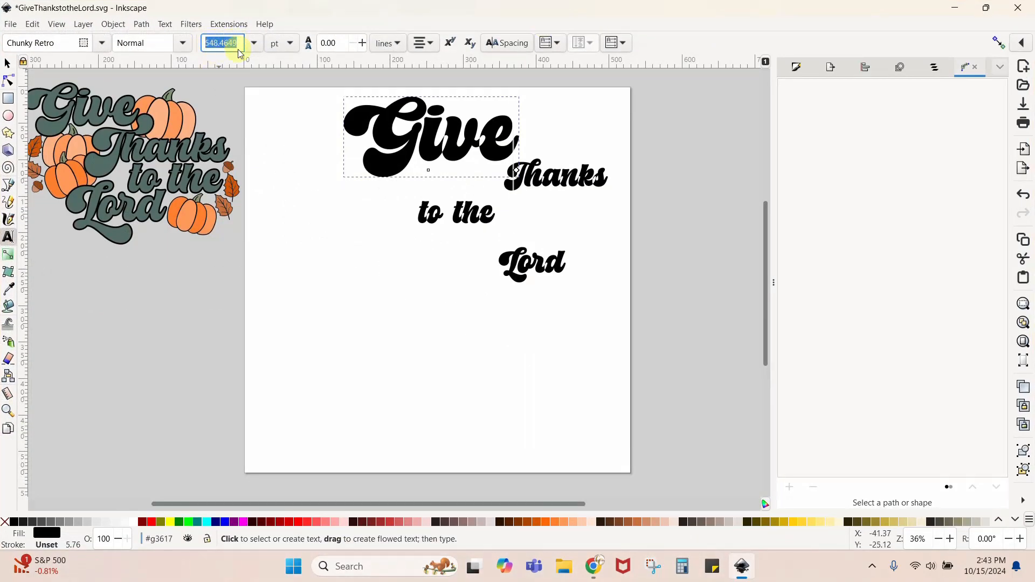
text(300)
key(BackSpace)
key(BackSpace)
key(BackSpace)
key(BackSpace)
key(BackSpace)
key(BackSpace)
text(300)
key(Return)
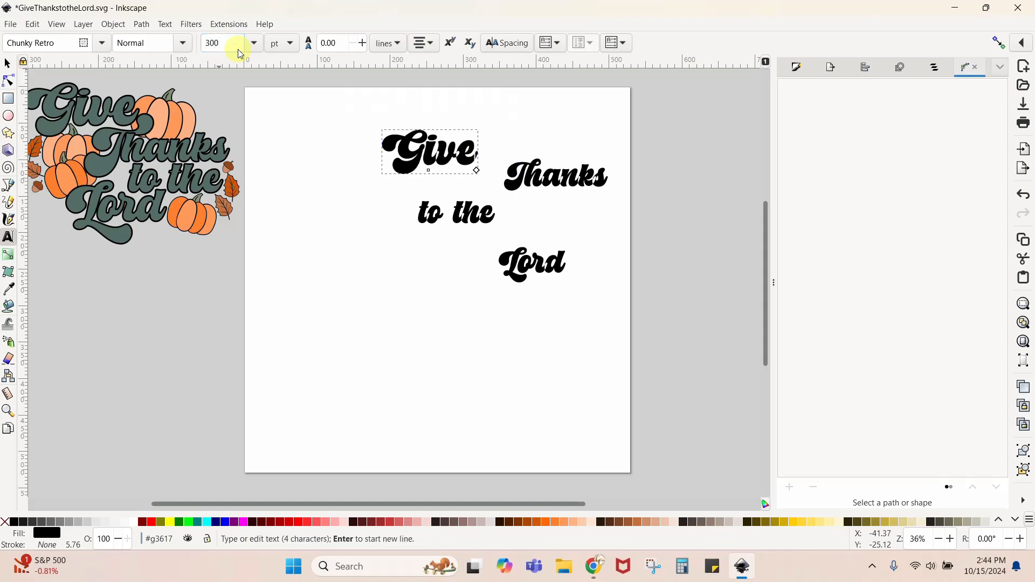
- Stack "Thanks" and "Lord" in a column directly beneath "to the", below the word "Give"
click(7, 64)
drag(520, 183, 426, 257)
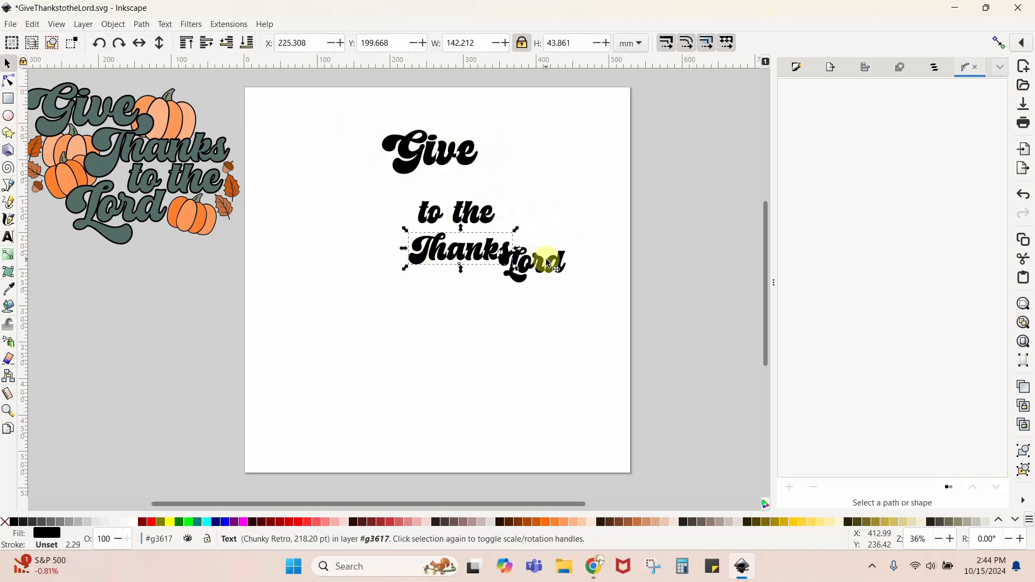
drag(542, 260, 462, 285)
- Set the horizontal position of "to the", "Thanks" and "Lord" together to 300 mm
drag(373, 185, 544, 338)
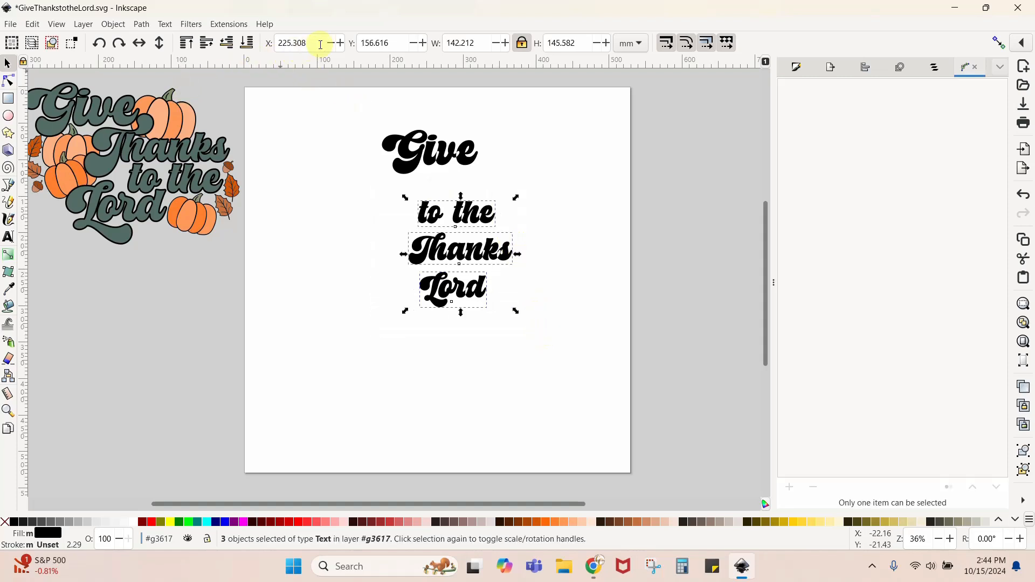
click(319, 43)
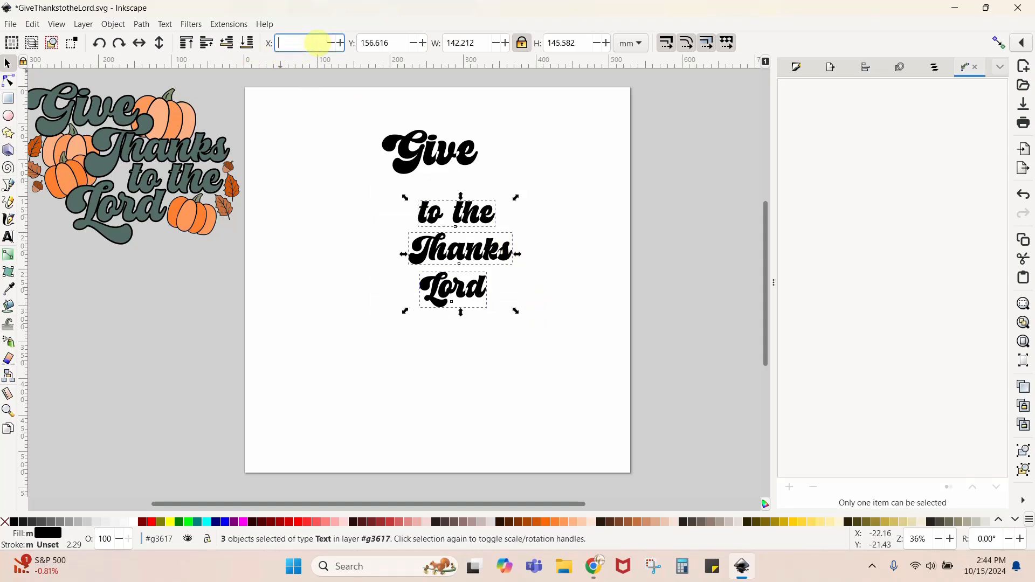
text(300)
key(Return)
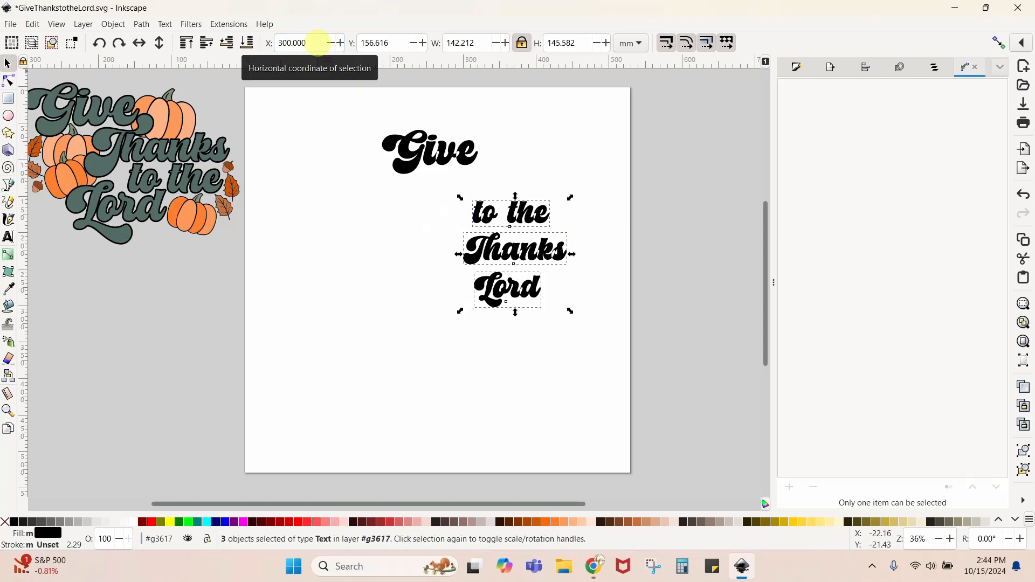
click(351, 286)
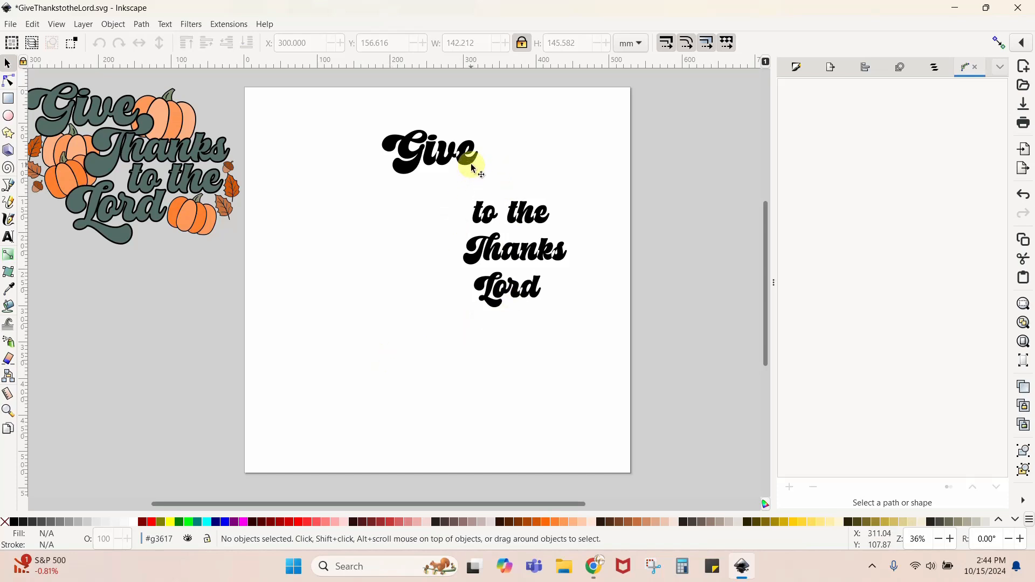
- Arrange the words closely in a staggered stack: "Give", "Thanks" to its lower right, "to the" beneath, and "Lord" lowest, shifted left
mouse_move(473, 168)
mouse_down()
mouse_move(461, 190)
mouse_move(472, 176)
mouse_up()
drag(526, 218, 464, 294)
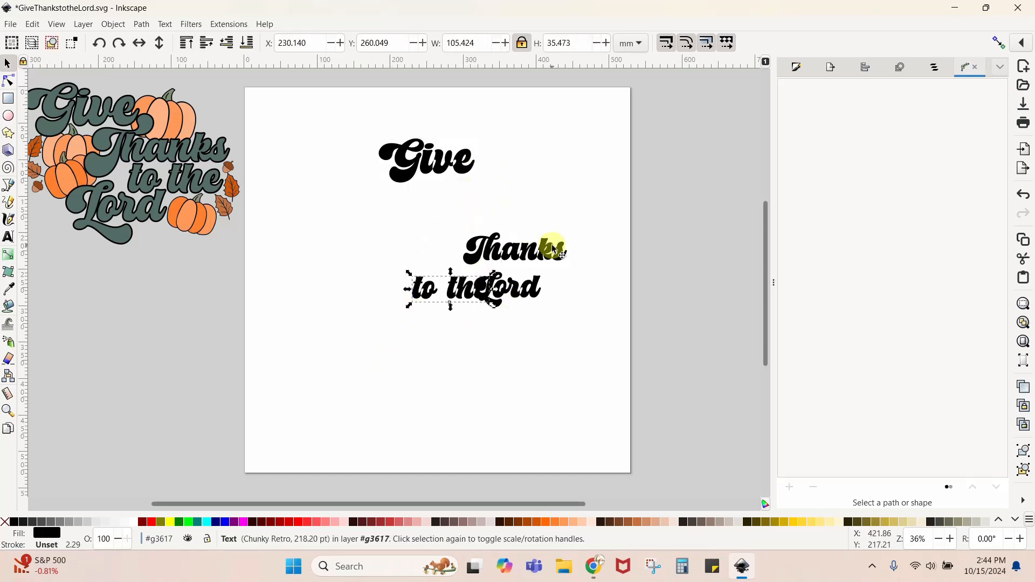
drag(555, 250, 480, 188)
drag(422, 286, 454, 217)
drag(474, 273, 394, 237)
click(420, 347)
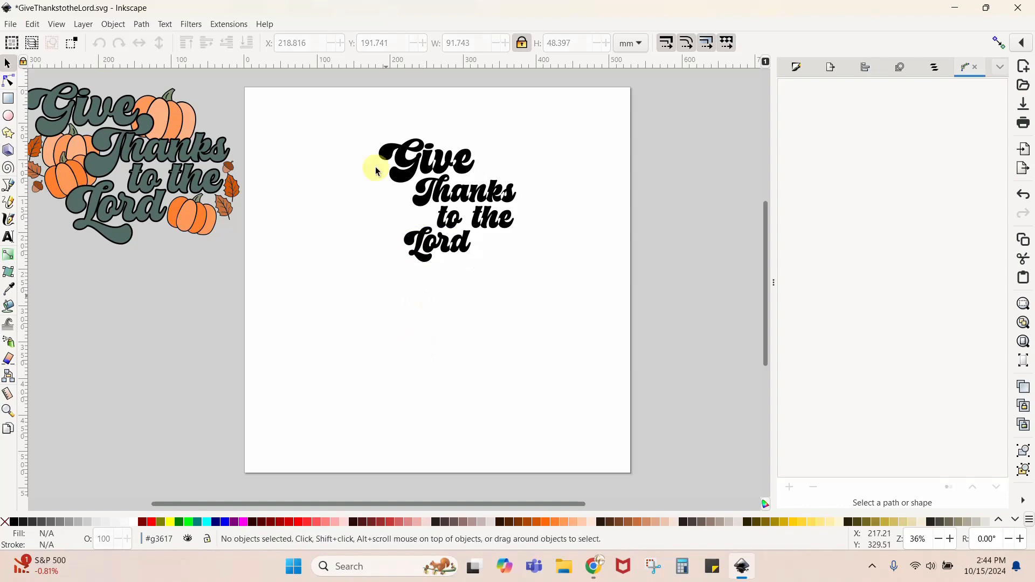
- Enlarge all four words together to about 414 mm wide and position them roughly centred on the page
drag(372, 112, 580, 305)
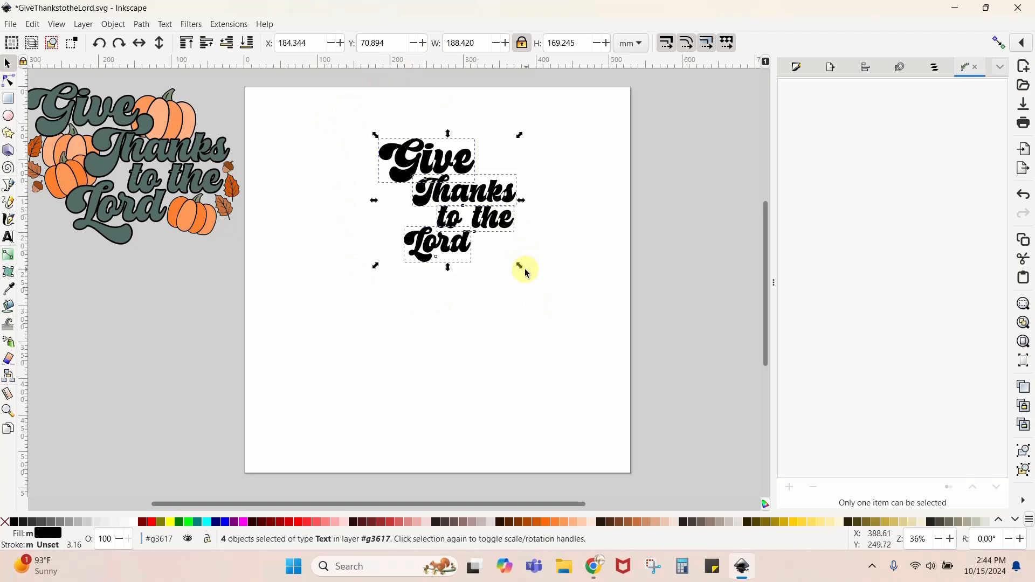
drag(521, 269, 682, 412)
drag(577, 323, 522, 332)
click(562, 381)
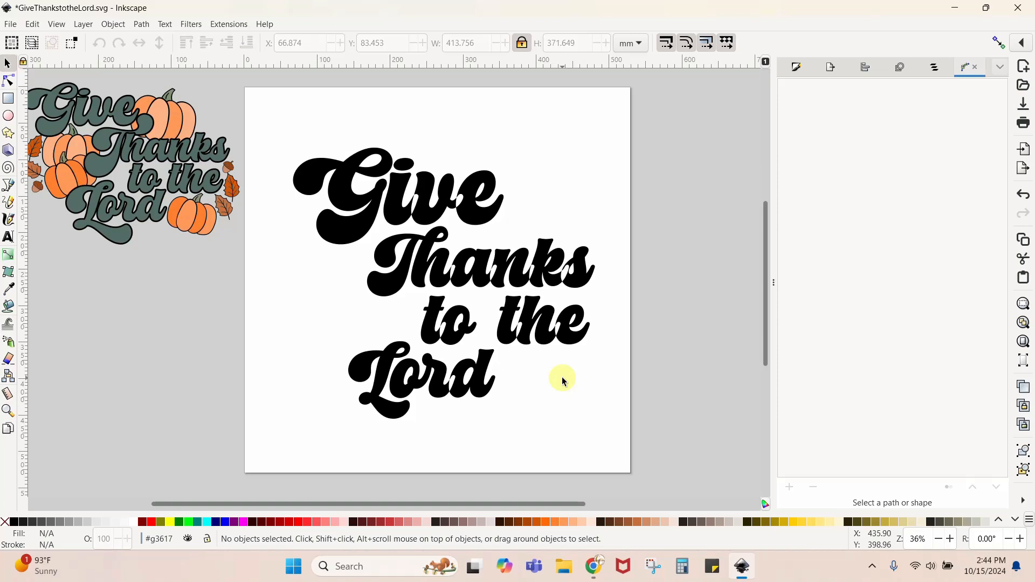
- Convert all four text objects from text to paths
click(473, 209)
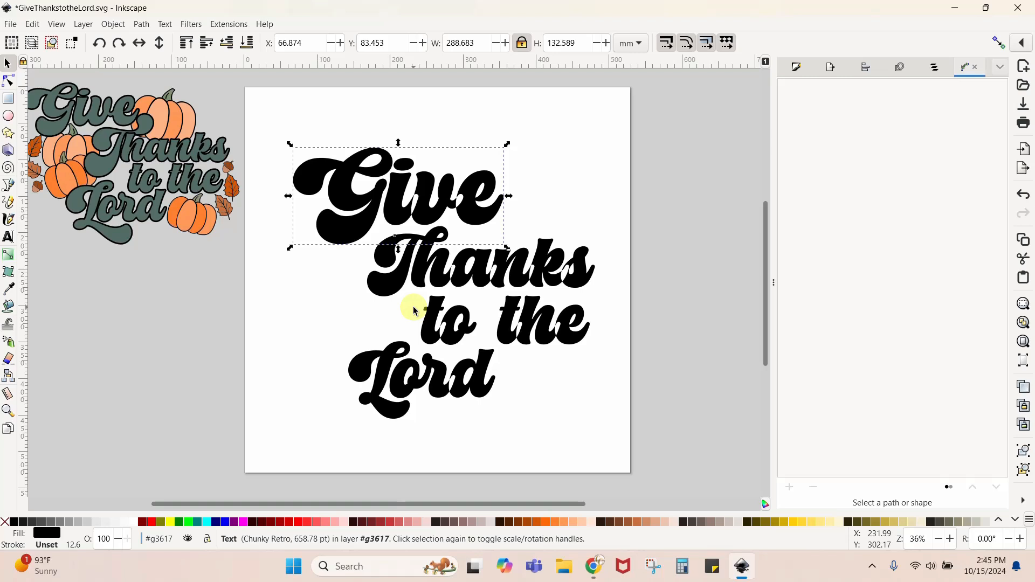
click(520, 435)
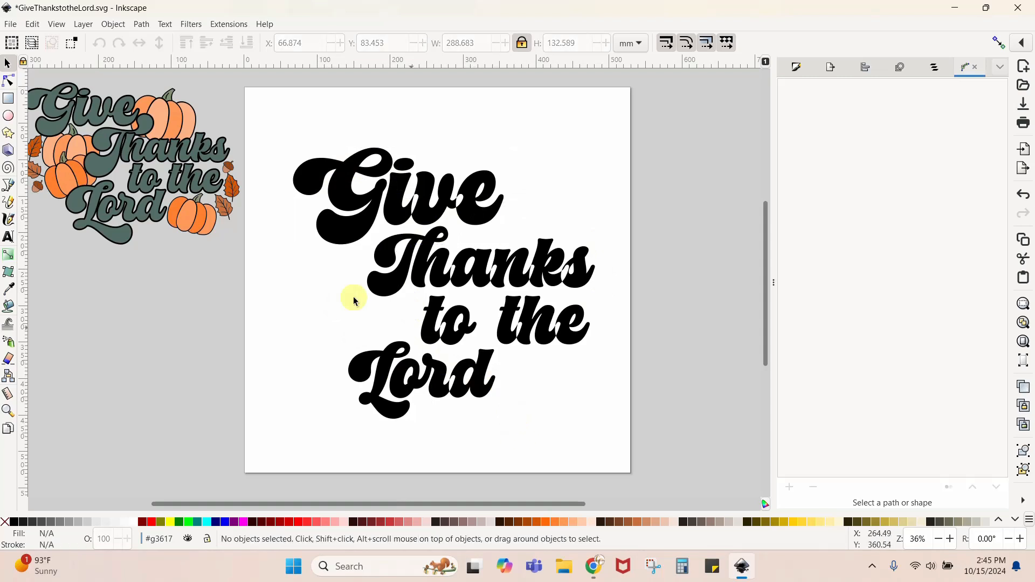
drag(264, 111, 627, 445)
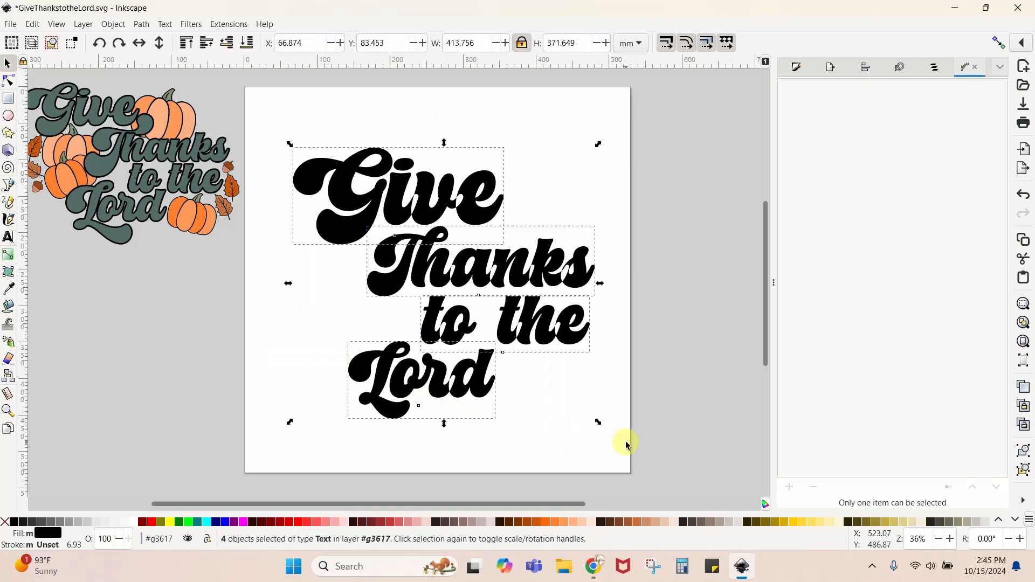
click(141, 24)
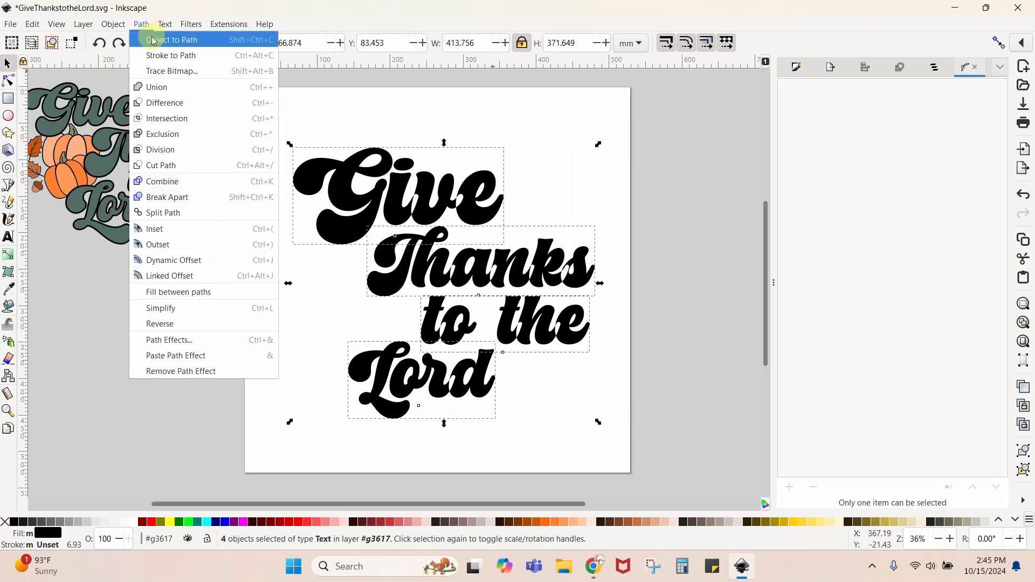
click(154, 40)
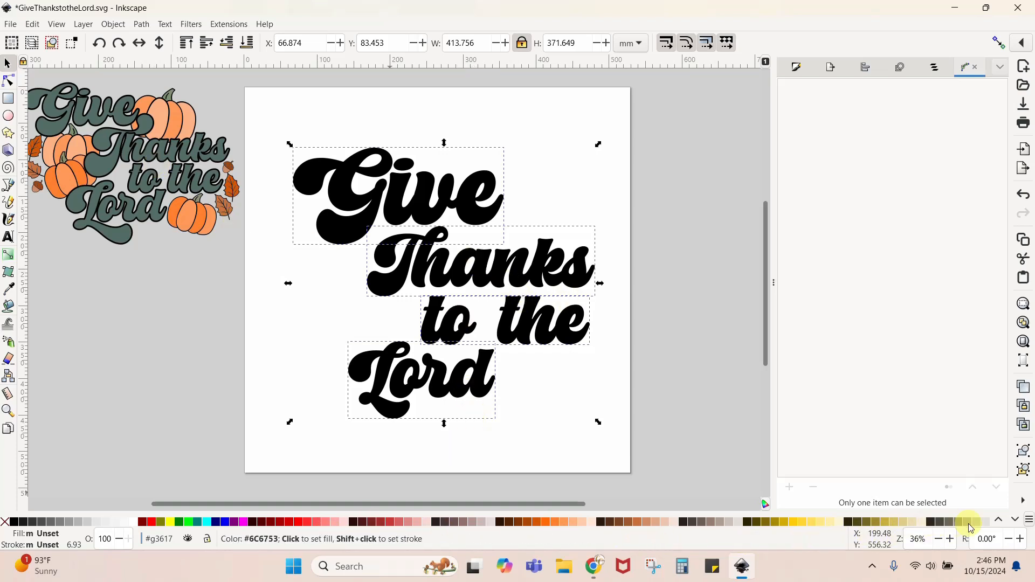
- Bring the green swatches into view in the colour palette and open the Fill and Stroke settings for "Give"
click(1016, 521)
click(1017, 521)
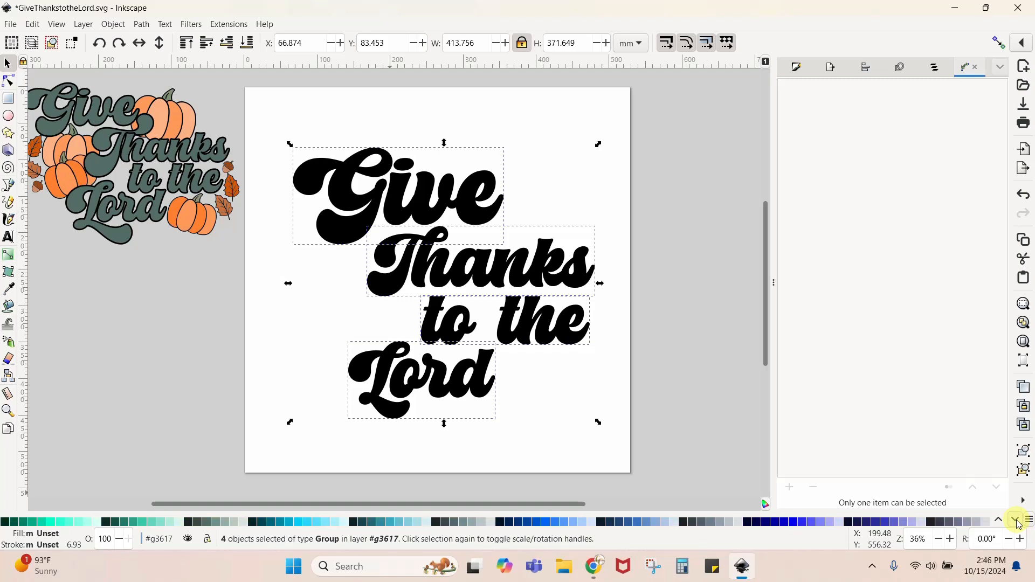
click(1016, 521)
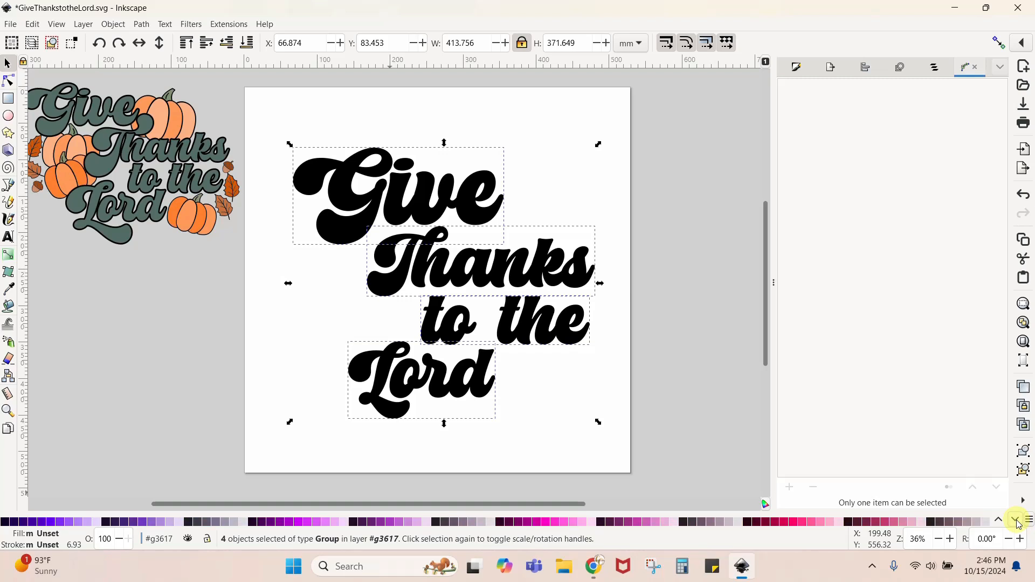
click(1016, 521)
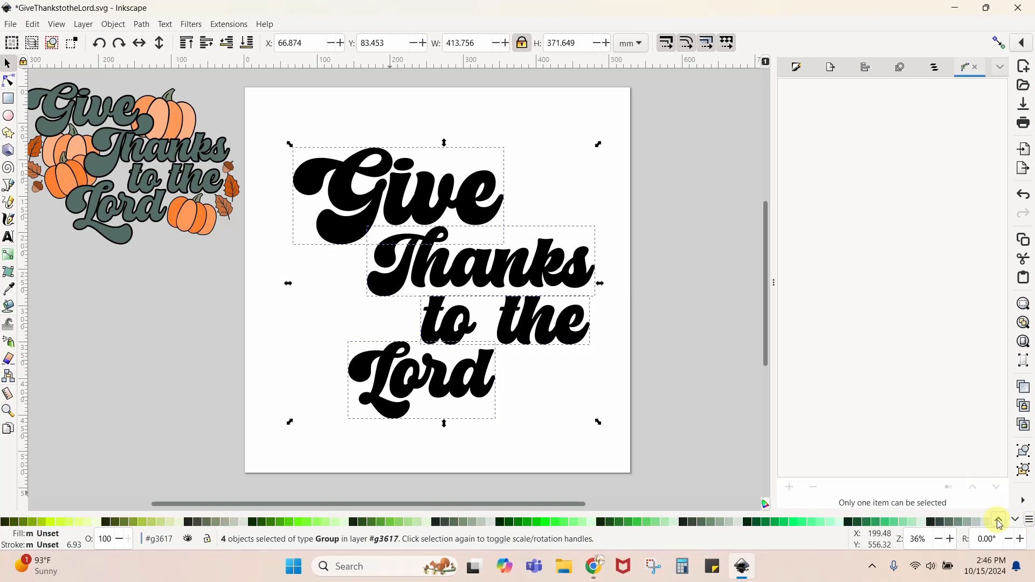
click(376, 408)
click(538, 215)
click(367, 226)
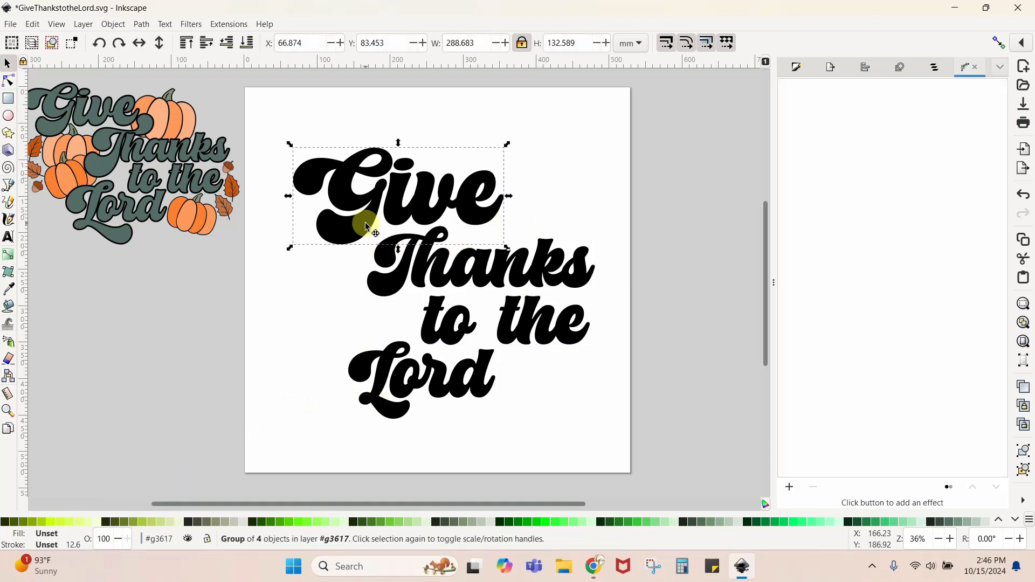
click(54, 535)
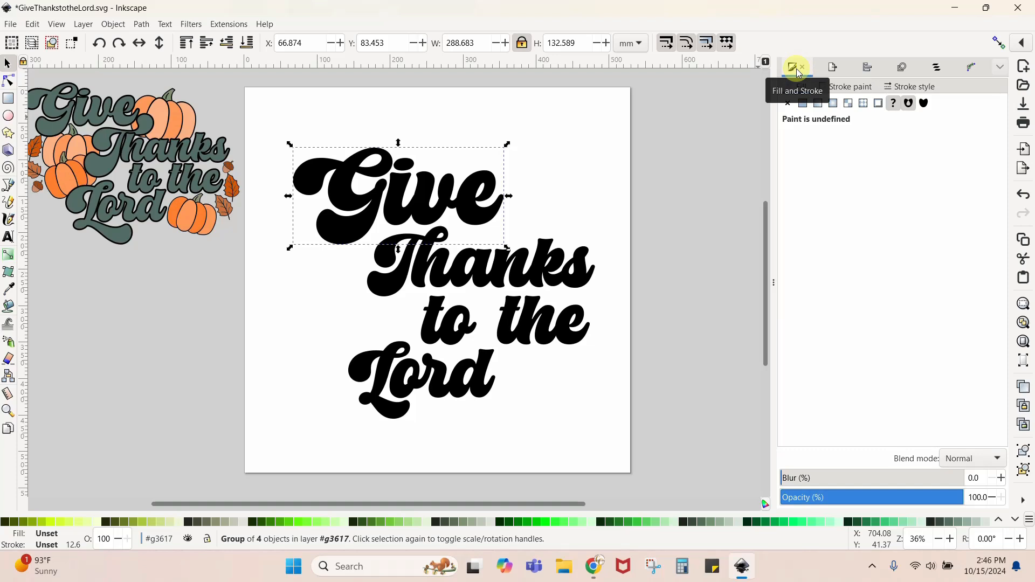
click(46, 534)
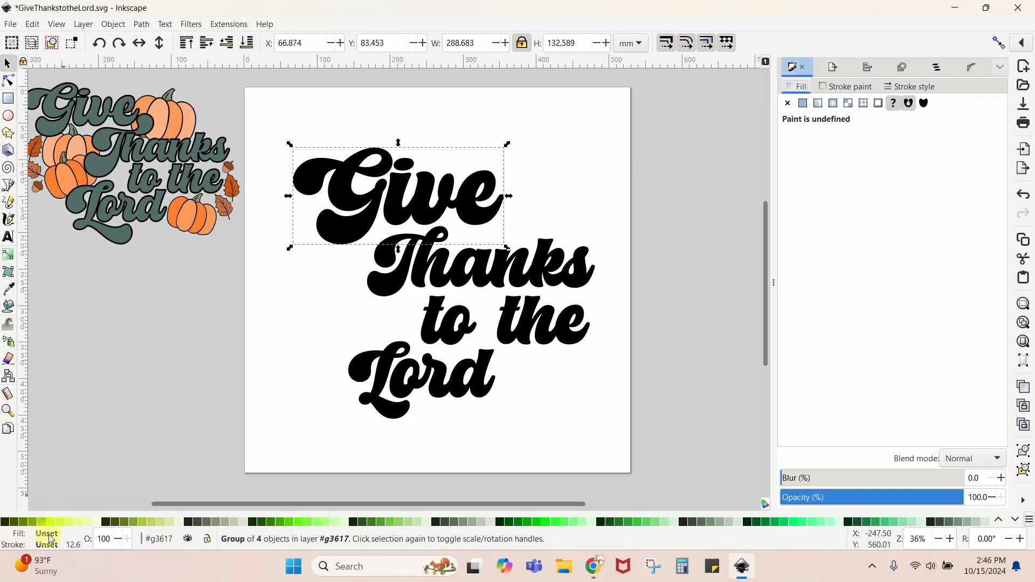
click(1002, 67)
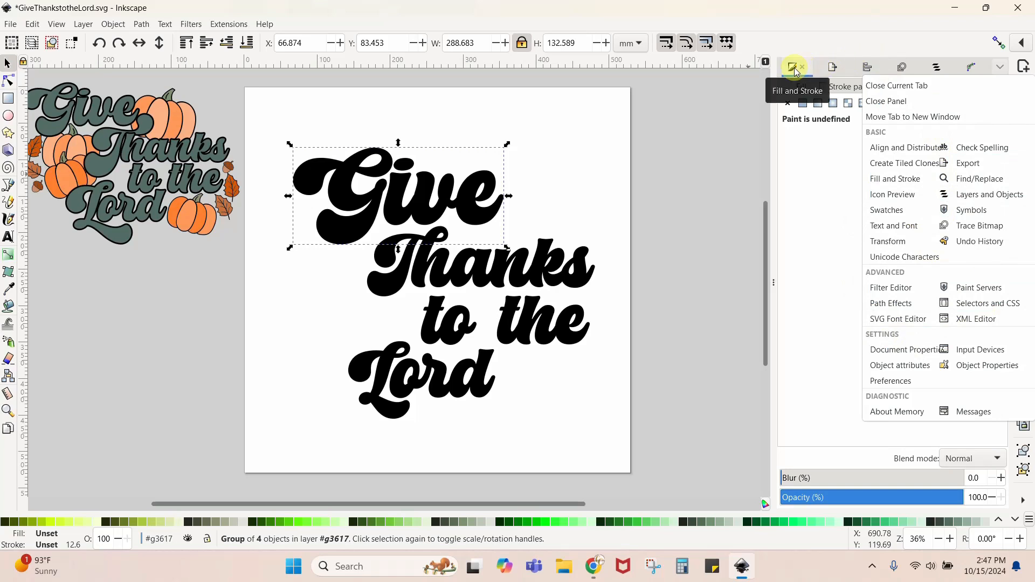
- Give "Give" a flat fill and adjust it on the colour wheel to a blue with hue 230, saturation 72 and lightness 44
click(803, 103)
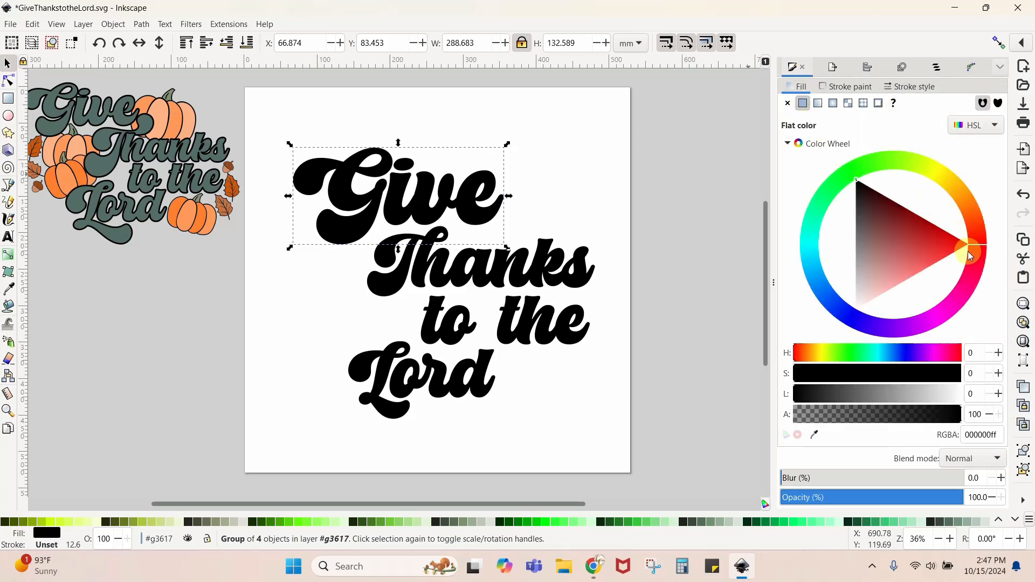
drag(985, 251, 826, 190)
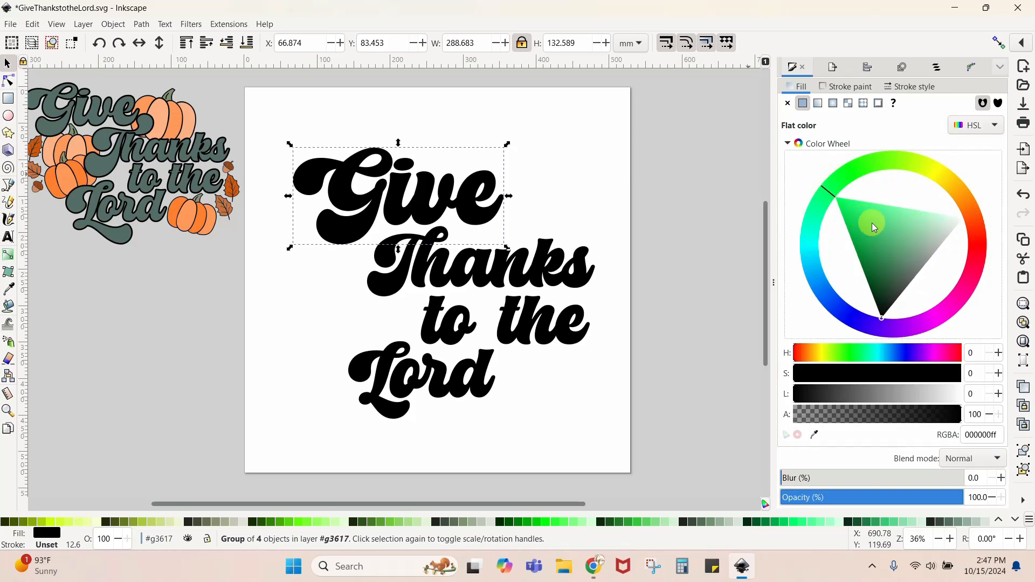
drag(872, 222, 874, 225)
click(984, 250)
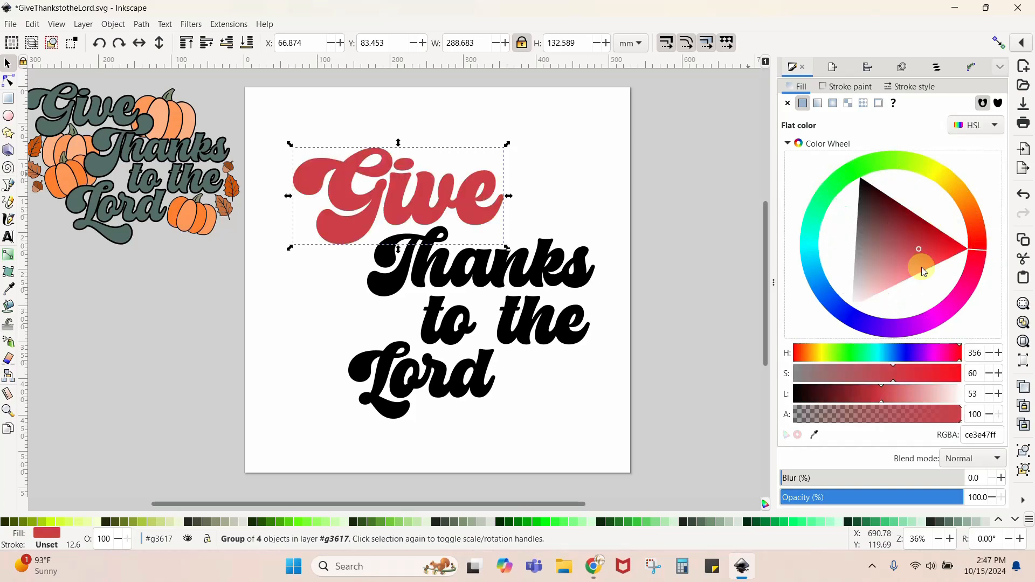
click(838, 309)
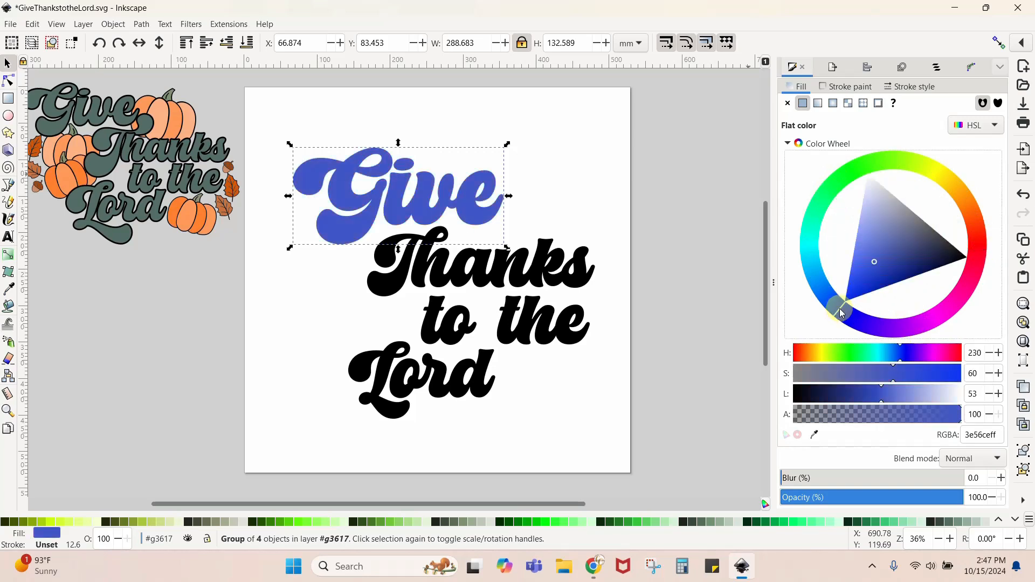
mouse_move(909, 267)
mouse_down()
mouse_move(873, 258)
mouse_move(894, 203)
mouse_move(900, 264)
mouse_move(878, 280)
mouse_up()
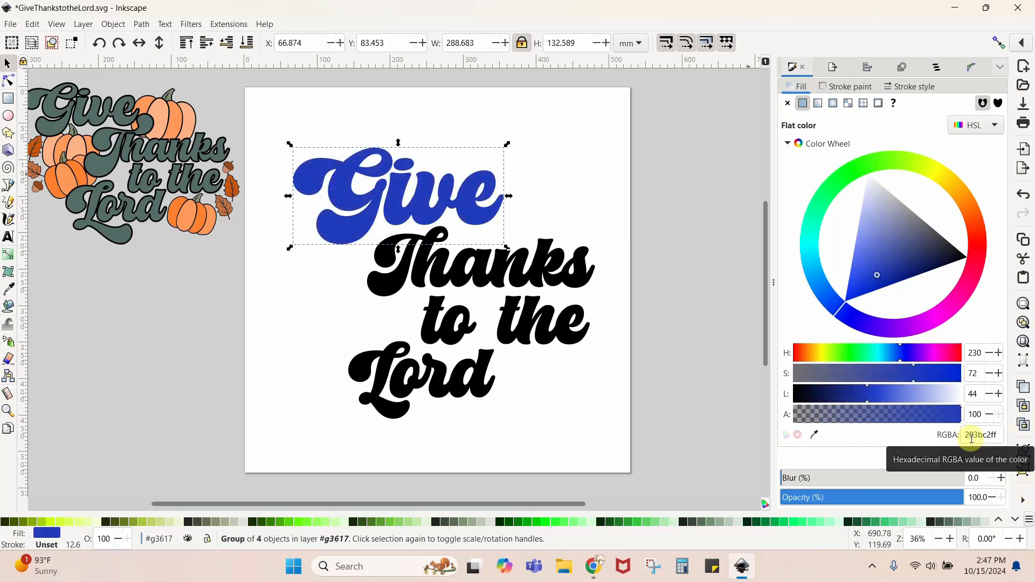
- Try the green palette swatches on "Give", finishing with the light mint green 80ffb3
click(949, 523)
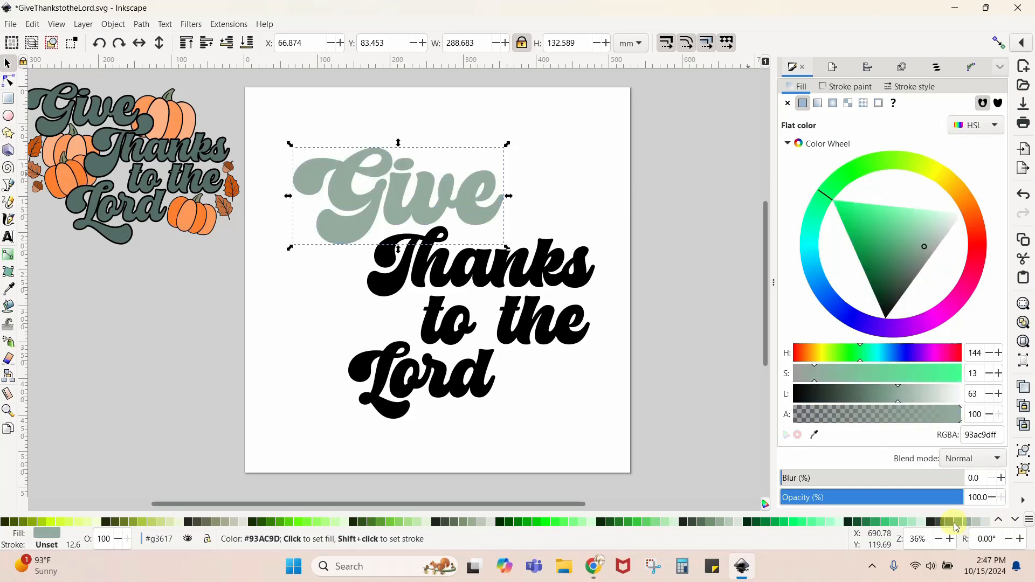
click(853, 522)
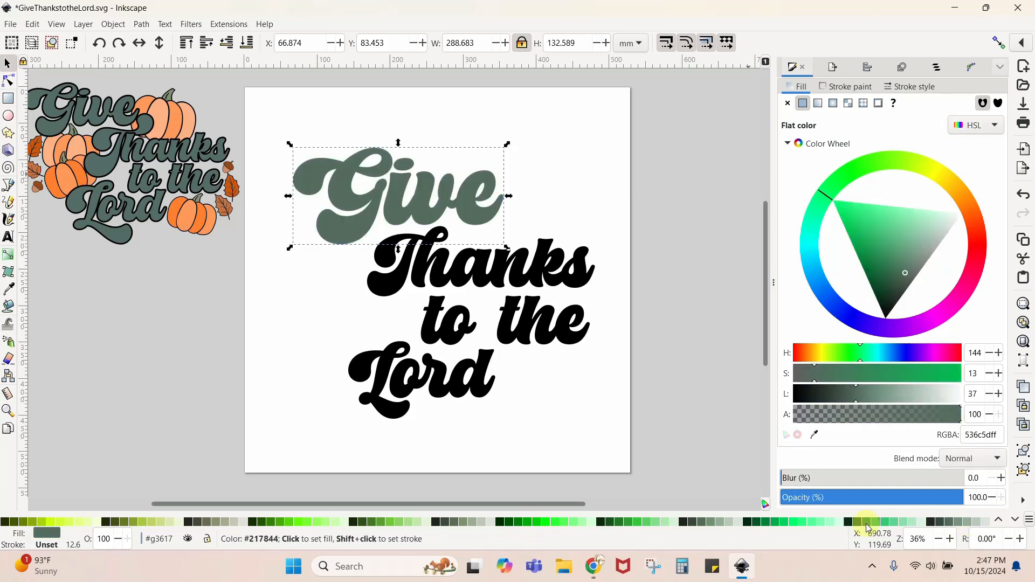
click(820, 522)
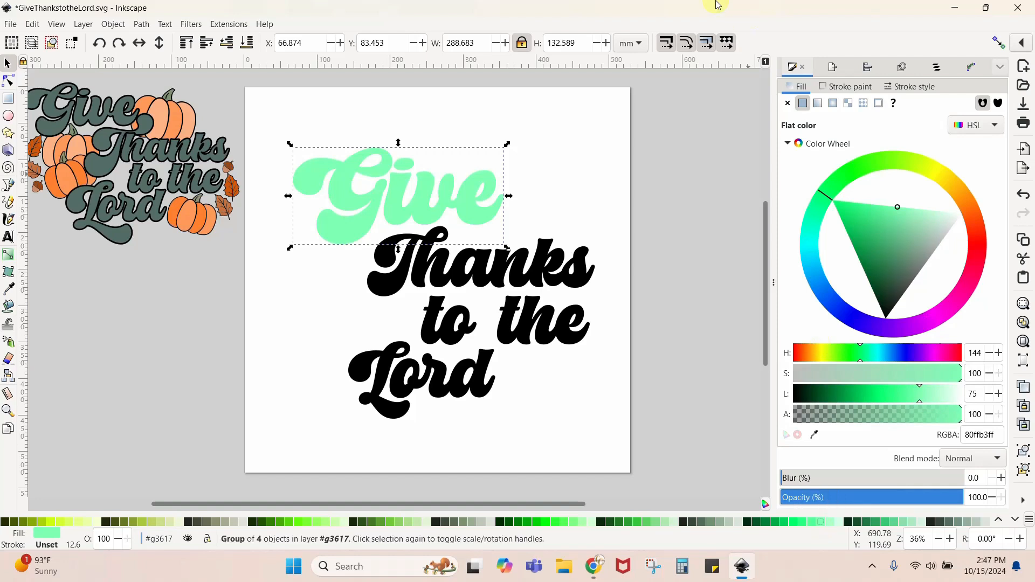
- Fill "Thanks" with the dark green 536c67 sampled from the lettering of the reference artwork
click(541, 273)
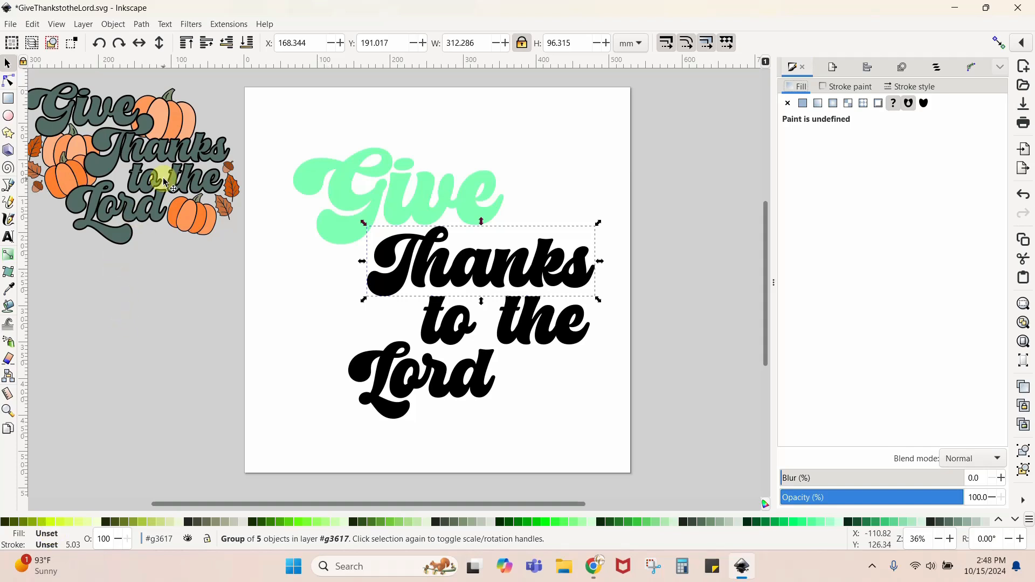
click(8, 291)
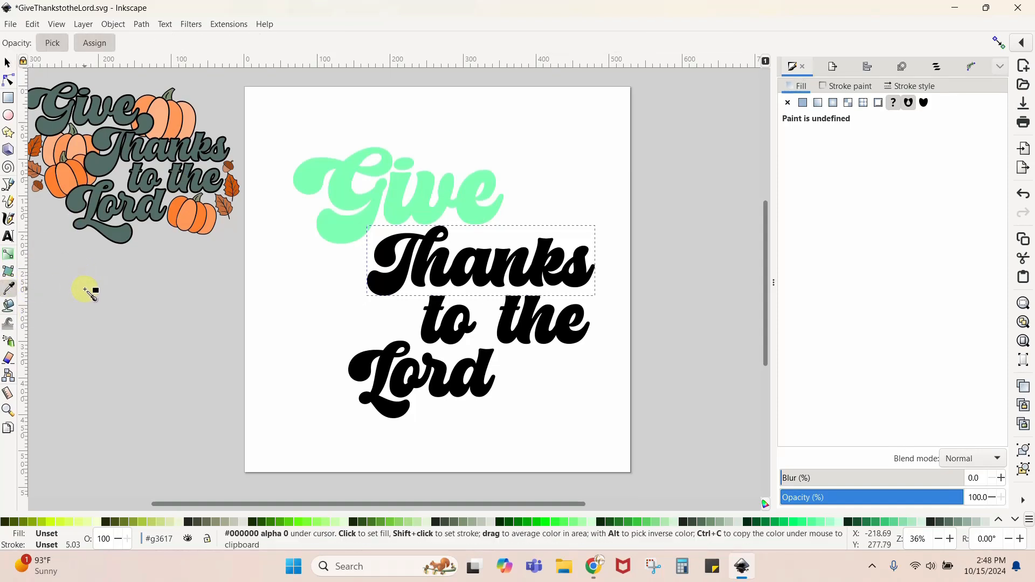
click(123, 236)
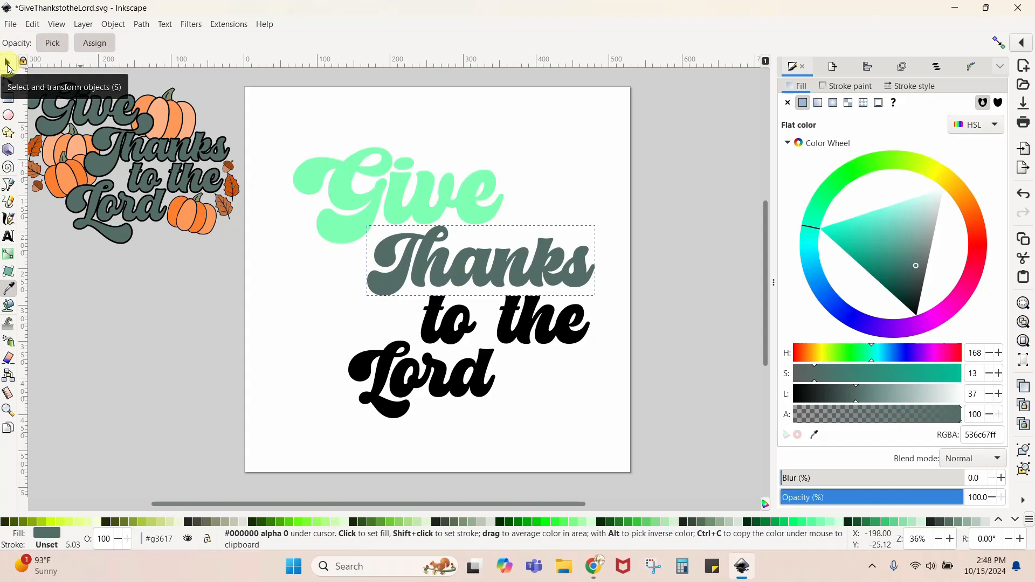
click(293, 308)
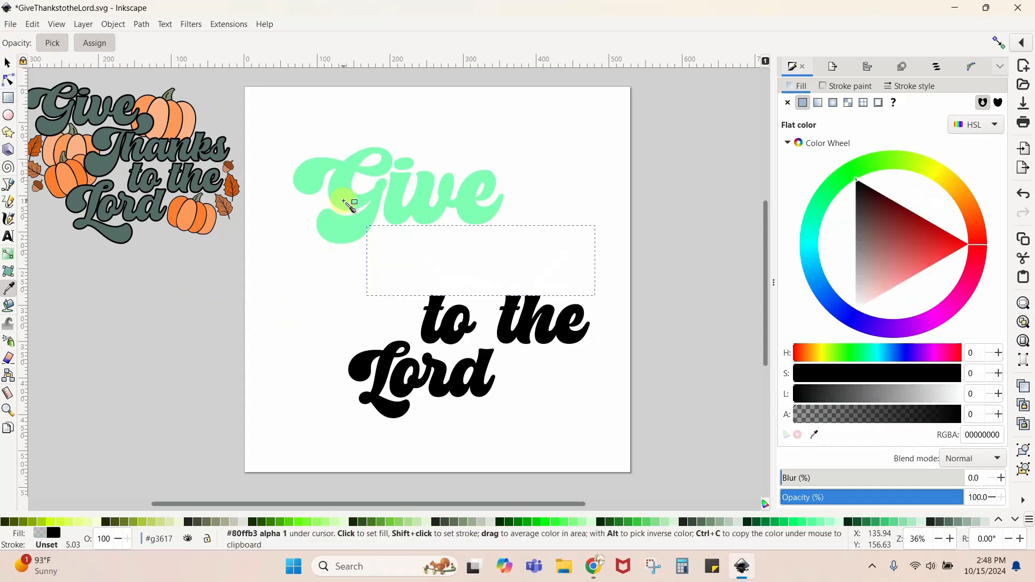
key(ctrl+z)
key(ctrl+shift+z)
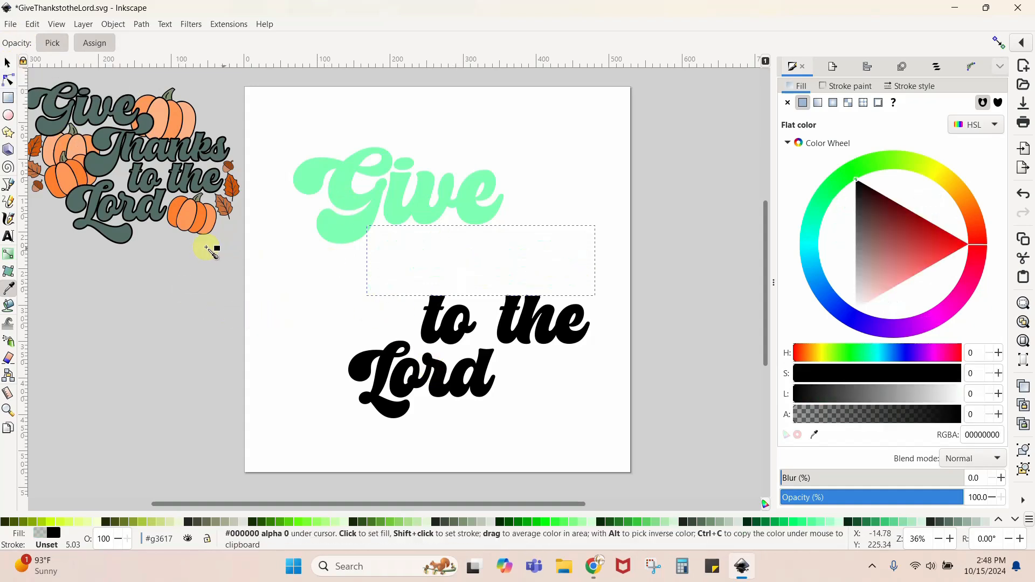
click(124, 236)
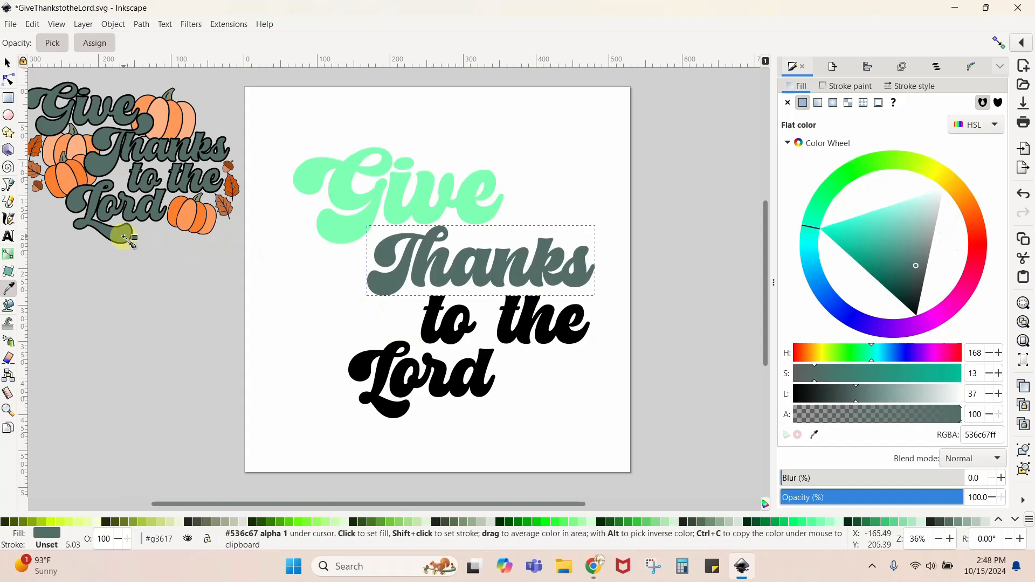
- Fill "to the" and "Lord" with the dark green 536c67 sampled from the reference artwork's lettering
click(7, 65)
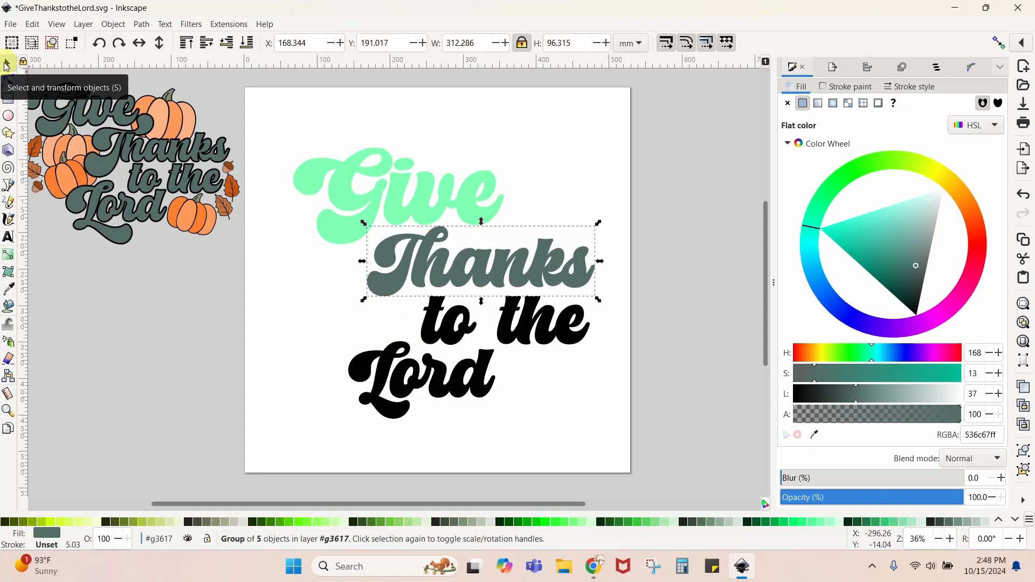
drag(306, 444, 619, 289)
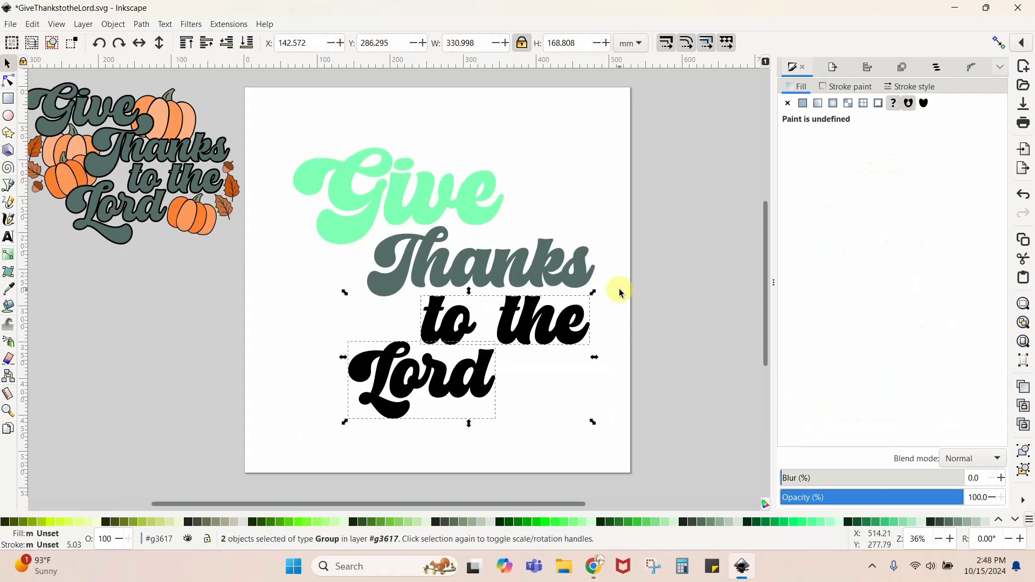
click(7, 291)
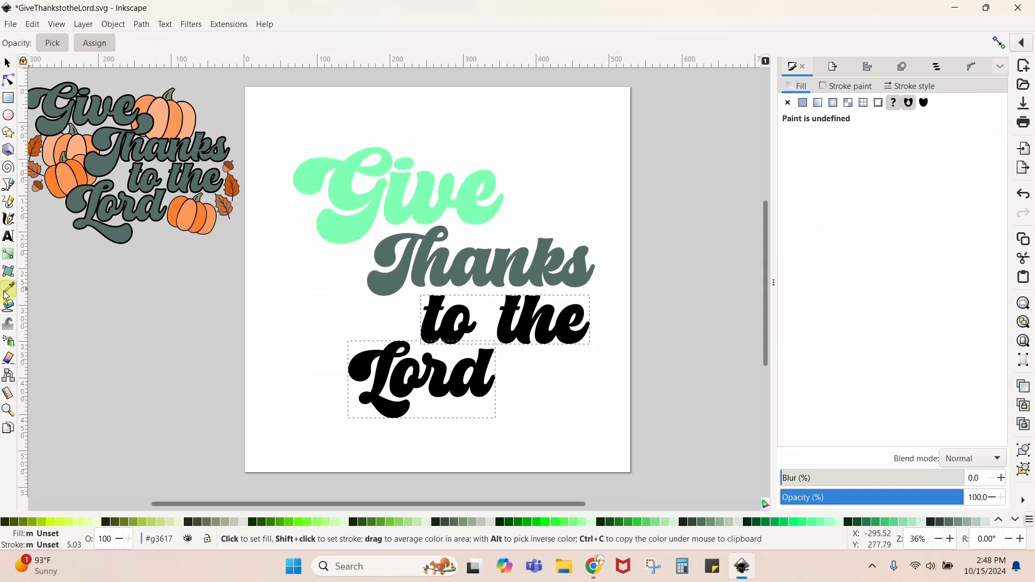
click(124, 238)
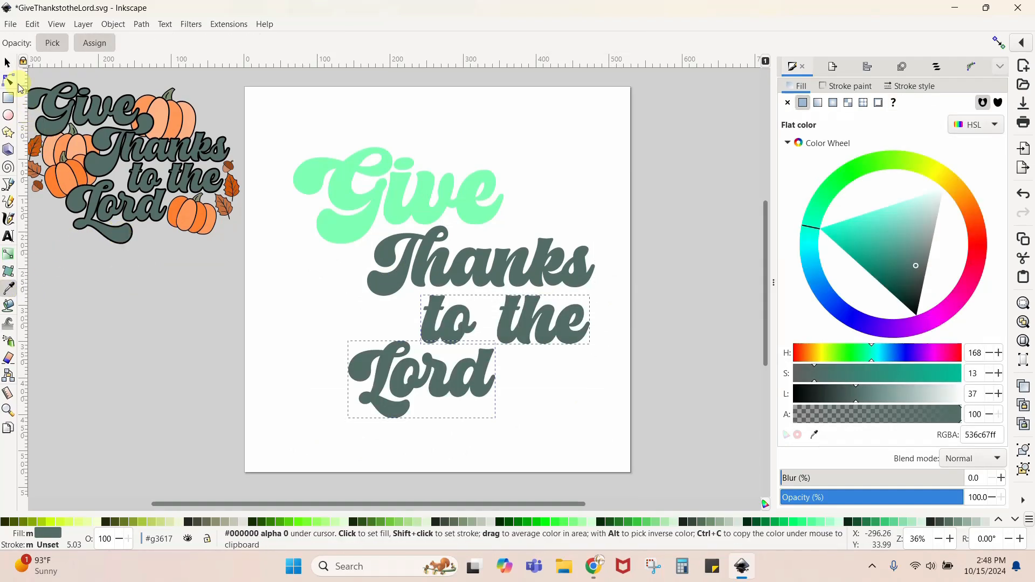
- Replace the mint fill of "Give" with the dark green 536c67 sampled from the reference lettering and deselect it
click(7, 63)
click(358, 208)
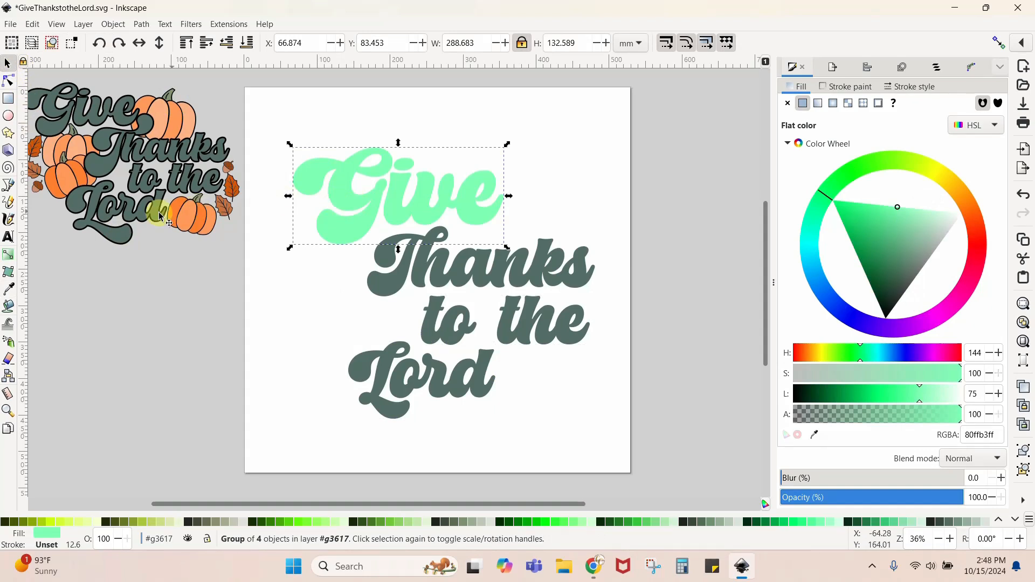
click(8, 289)
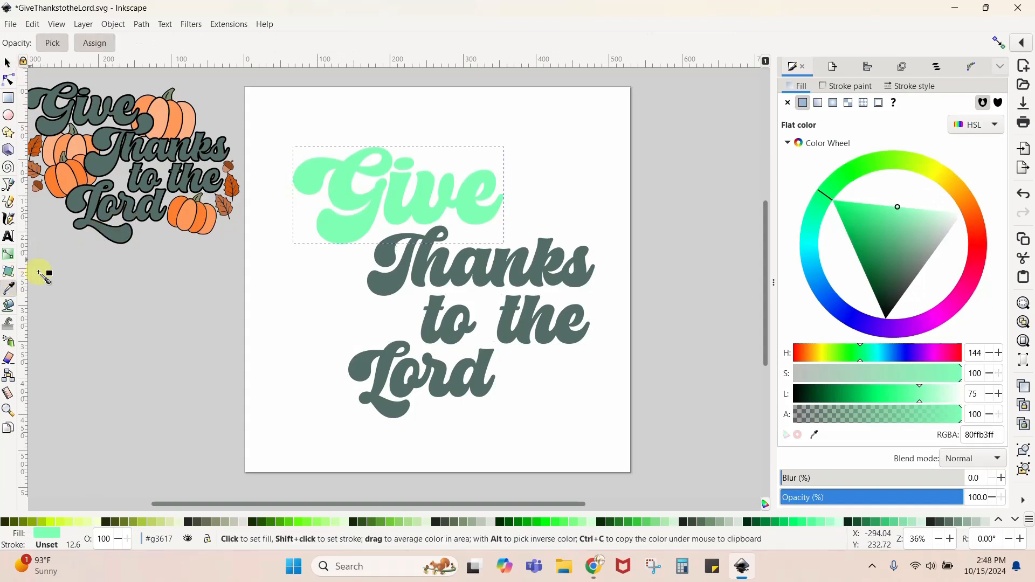
click(122, 239)
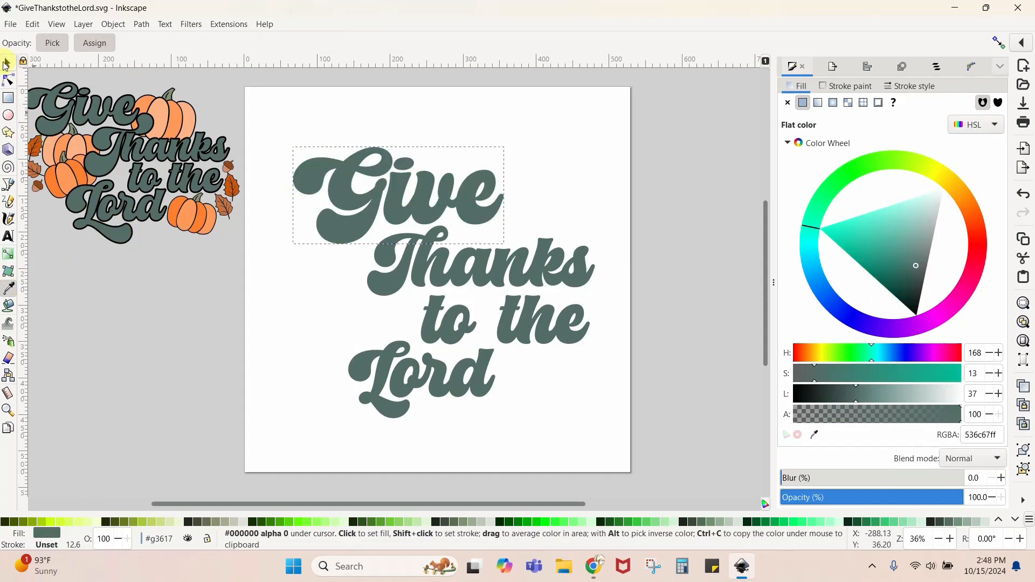
click(7, 63)
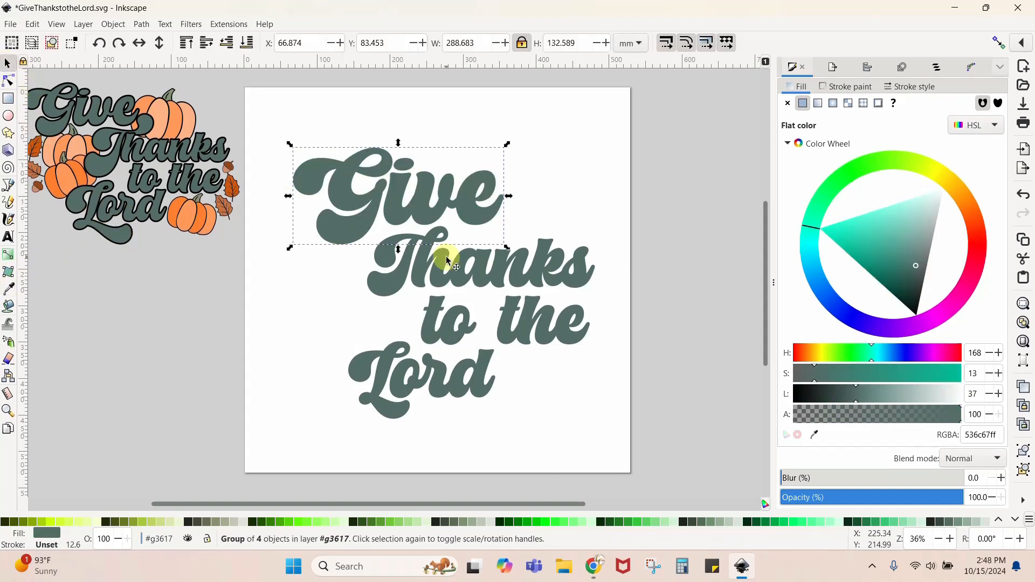
click(519, 381)
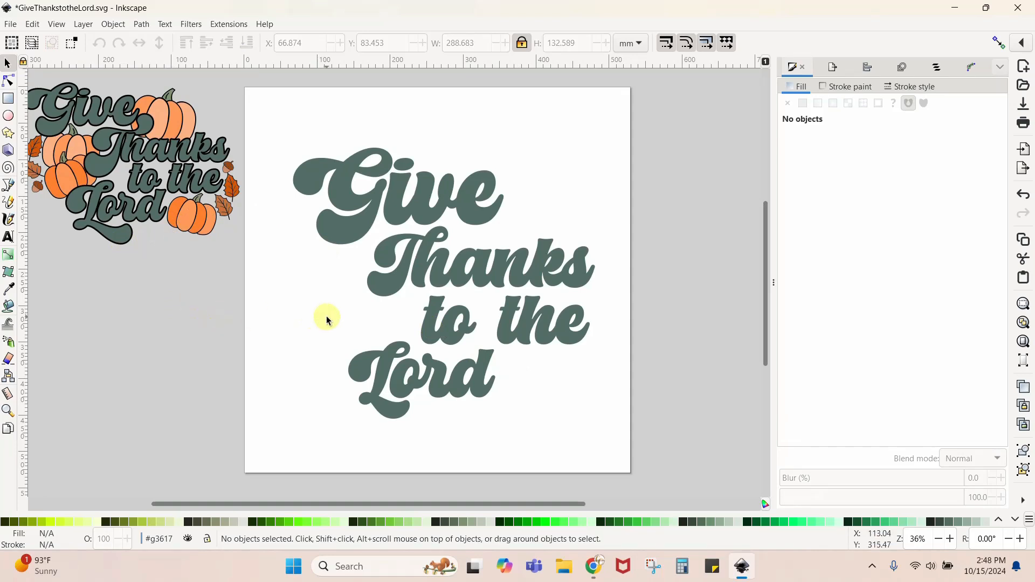
- Give all four lines of lettering a flat black stroke and open their stroke style settings
drag(274, 109, 620, 447)
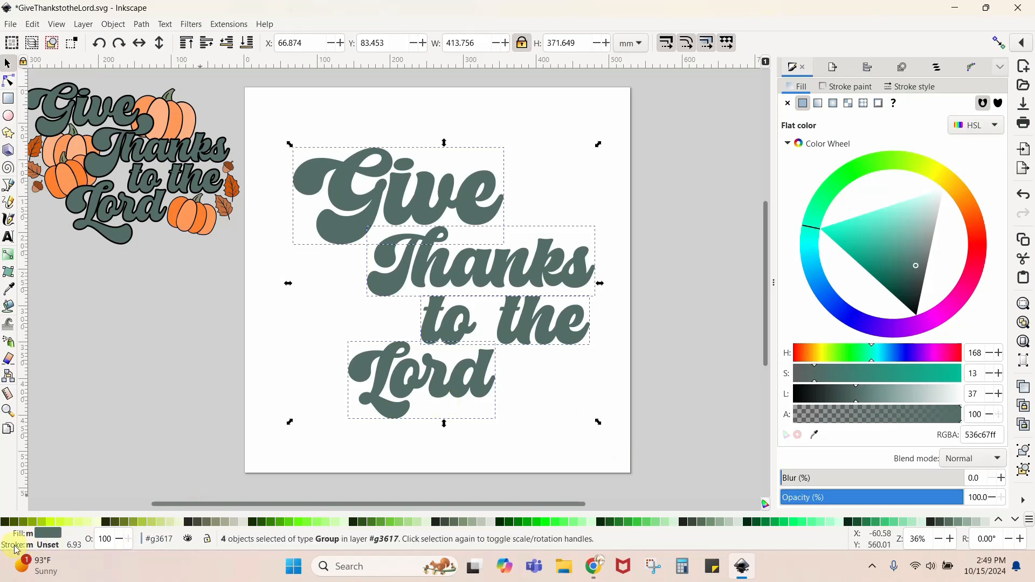
click(54, 545)
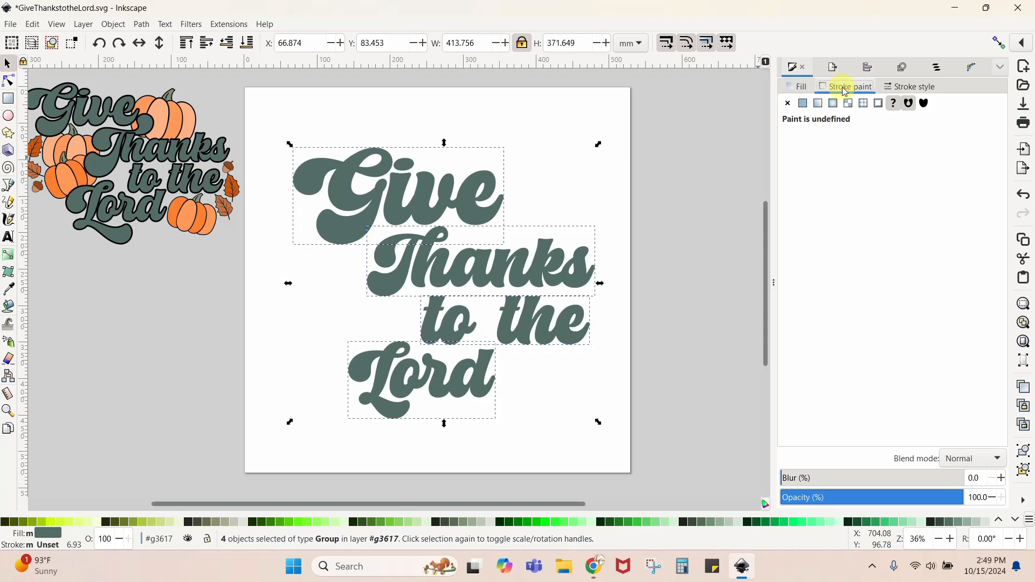
click(803, 87)
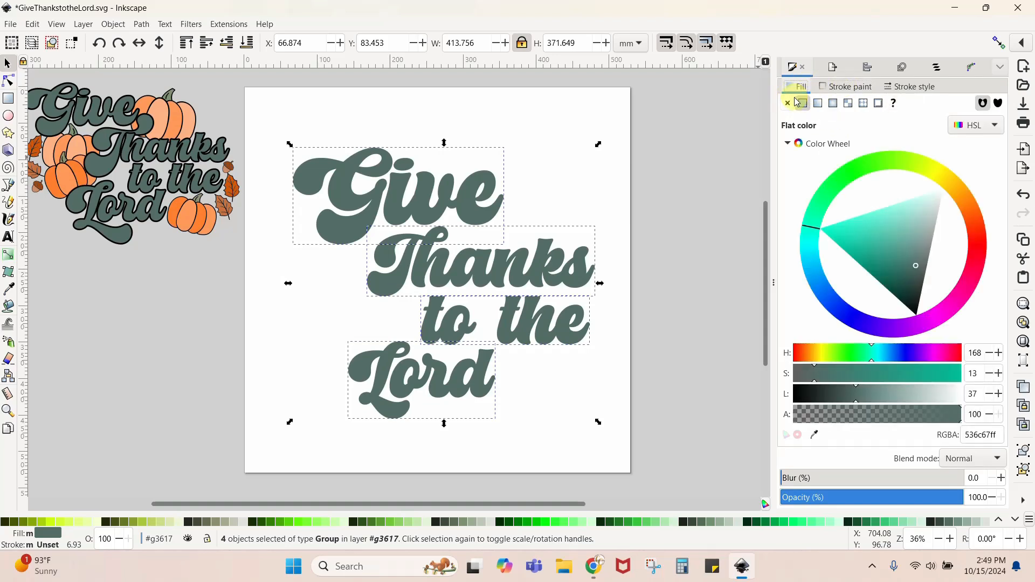
click(849, 89)
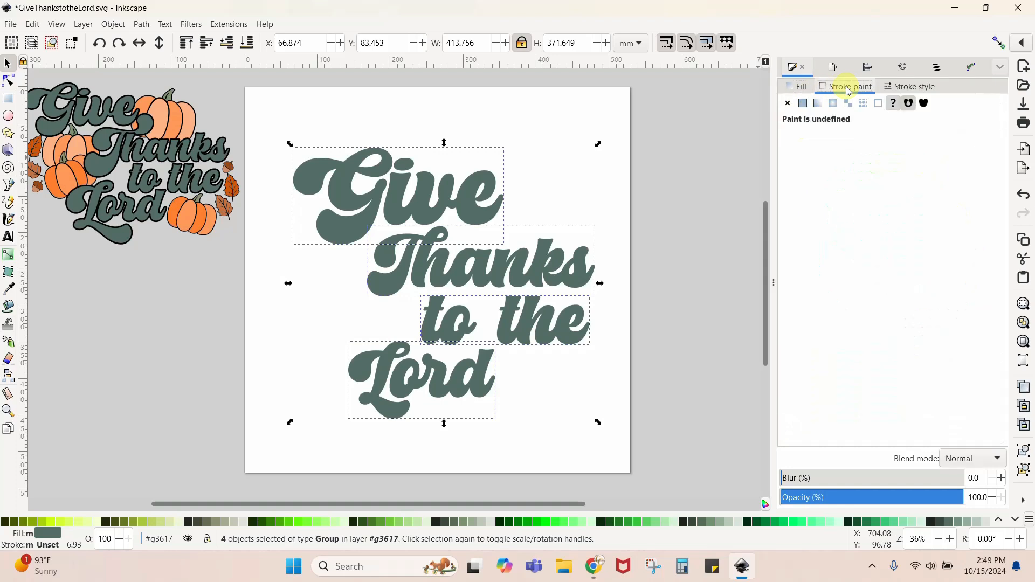
click(803, 104)
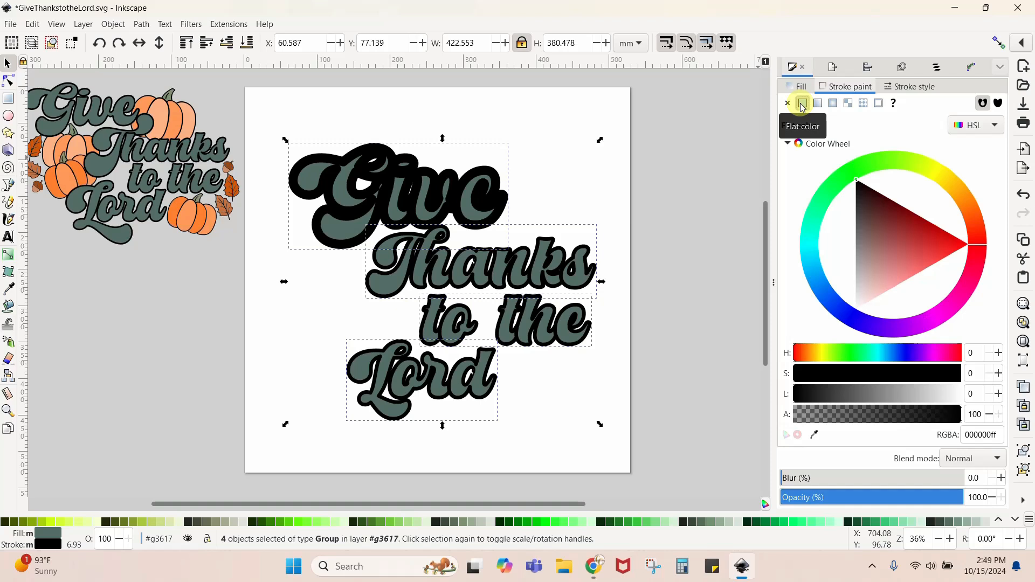
click(926, 88)
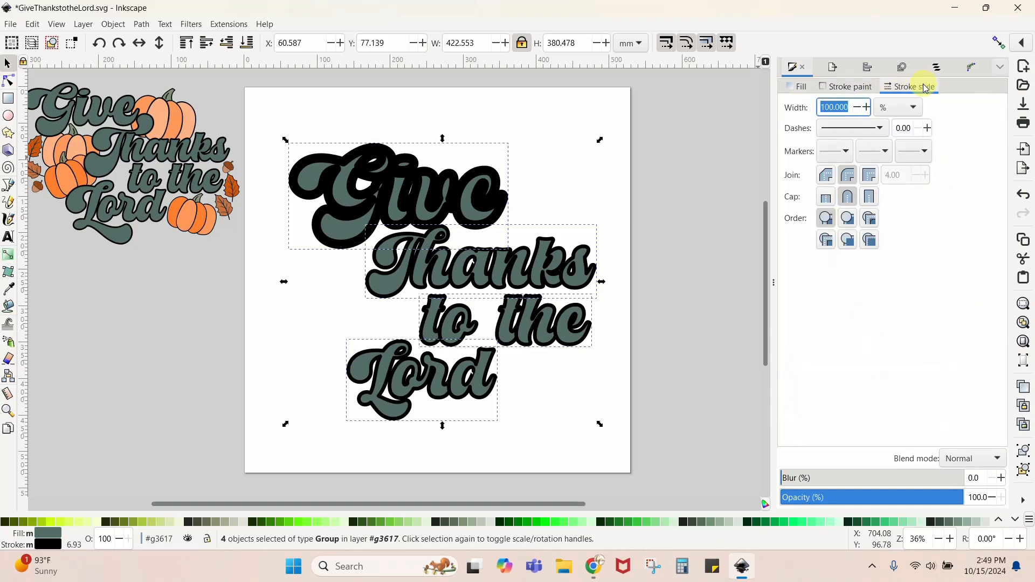
- Try a stroke width of 5% on all four lines of lettering together
click(845, 106)
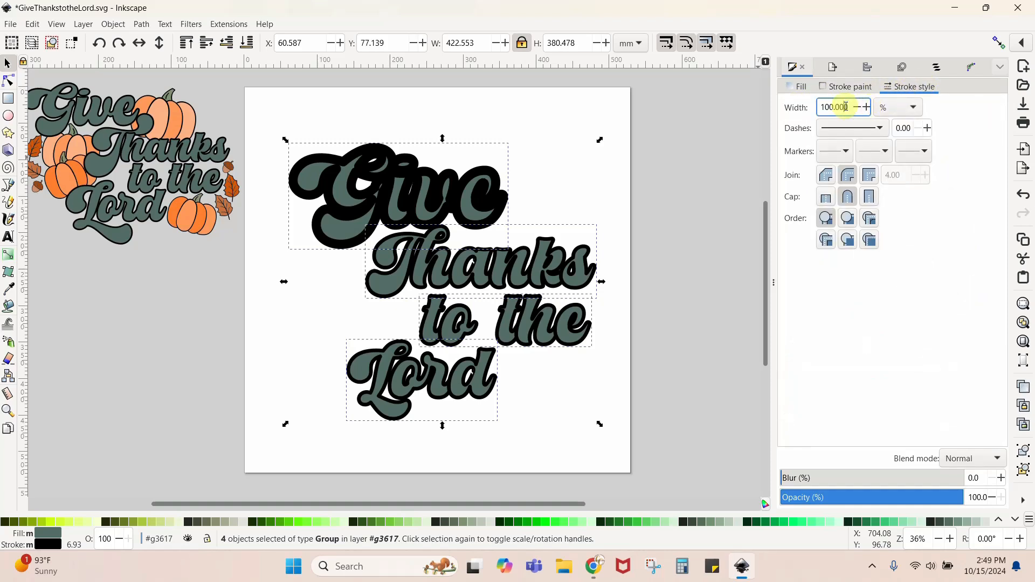
drag(846, 106, 813, 112)
text(5)
key(Return)
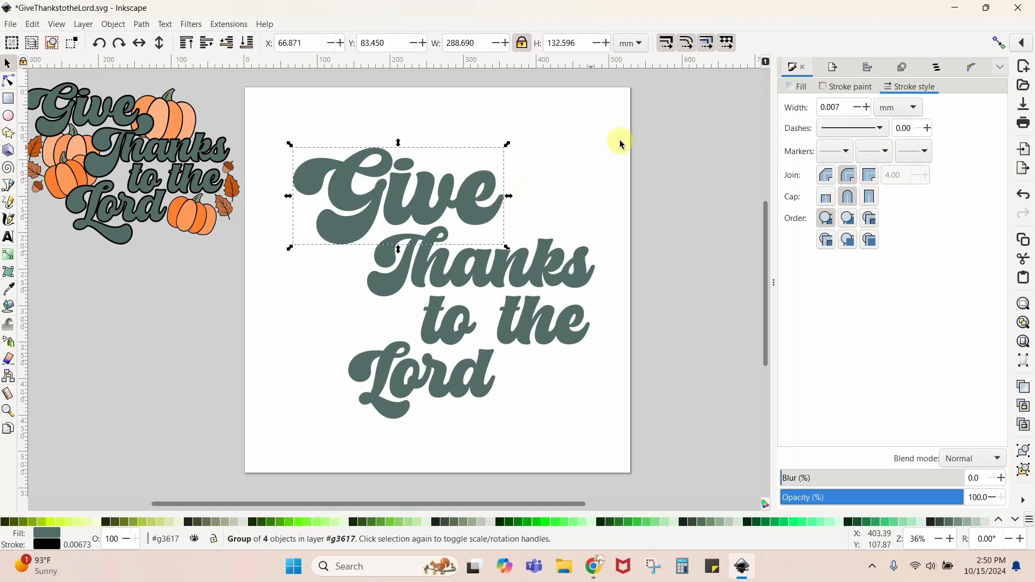
- Set the stroke width of "Give" and of "Thanks" to 5 mm each
drag(847, 106, 790, 114)
text(5)
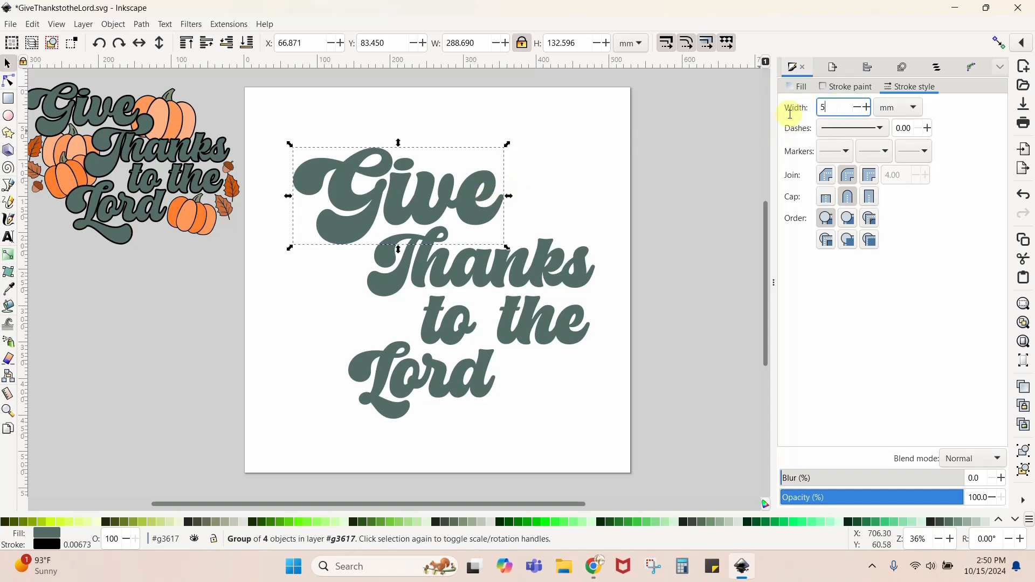
key(Return)
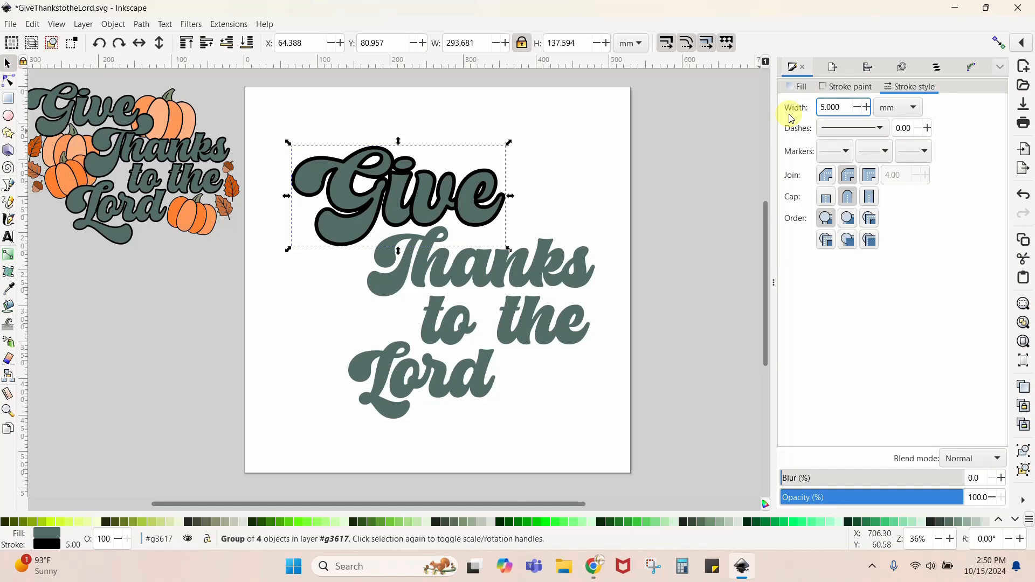
click(578, 268)
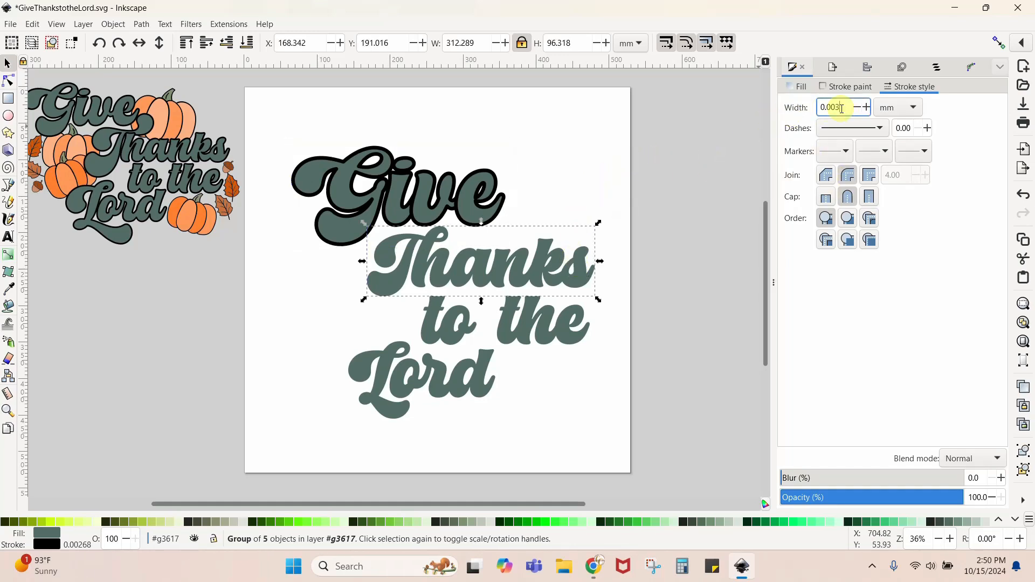
drag(842, 107, 805, 108)
text(5)
key(Return)
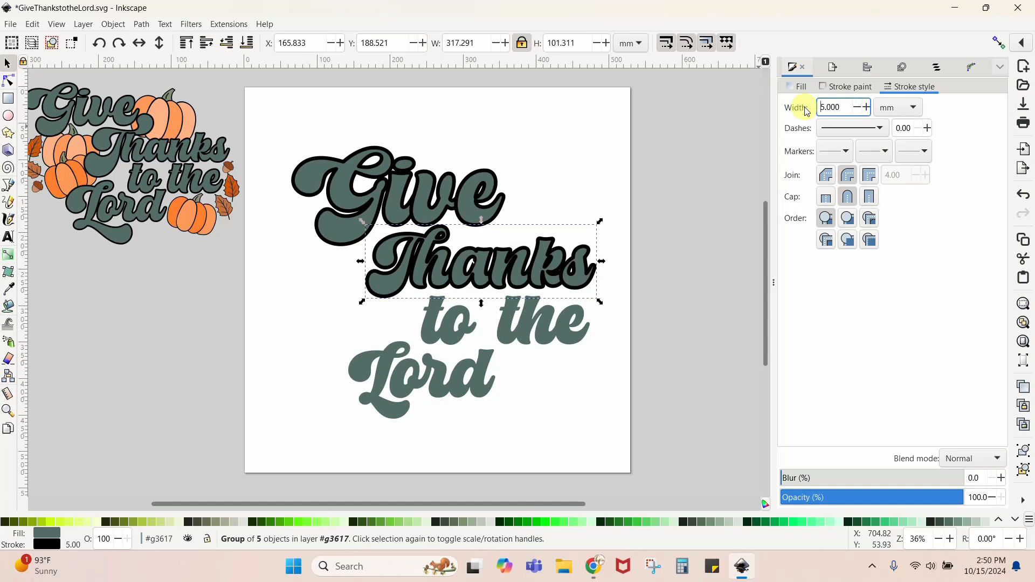
- Set the stroke width of "to the" and of "Lord" to 5 mm each, and clear the selection
click(565, 315)
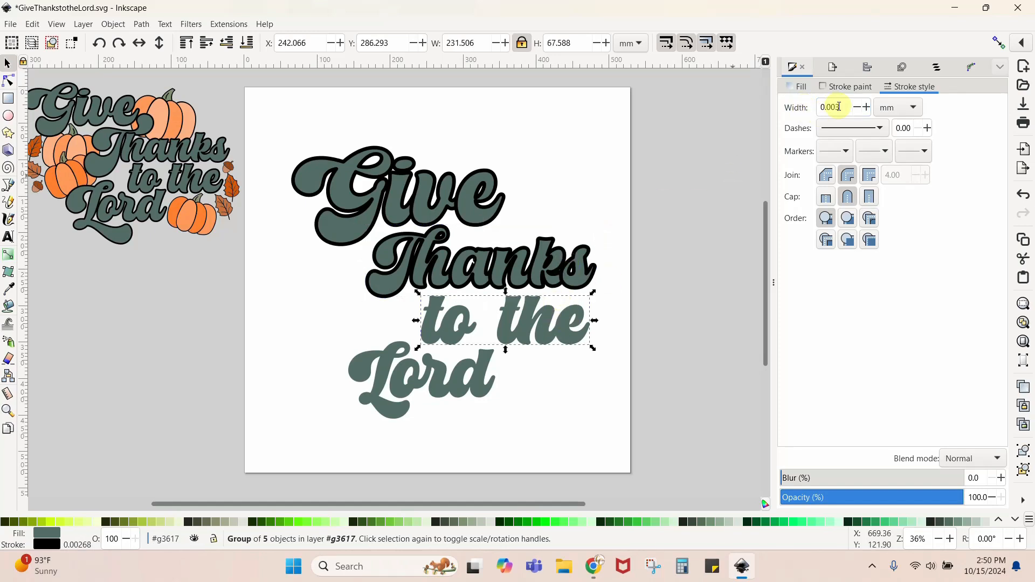
drag(838, 106, 801, 106)
text(5)
key(Return)
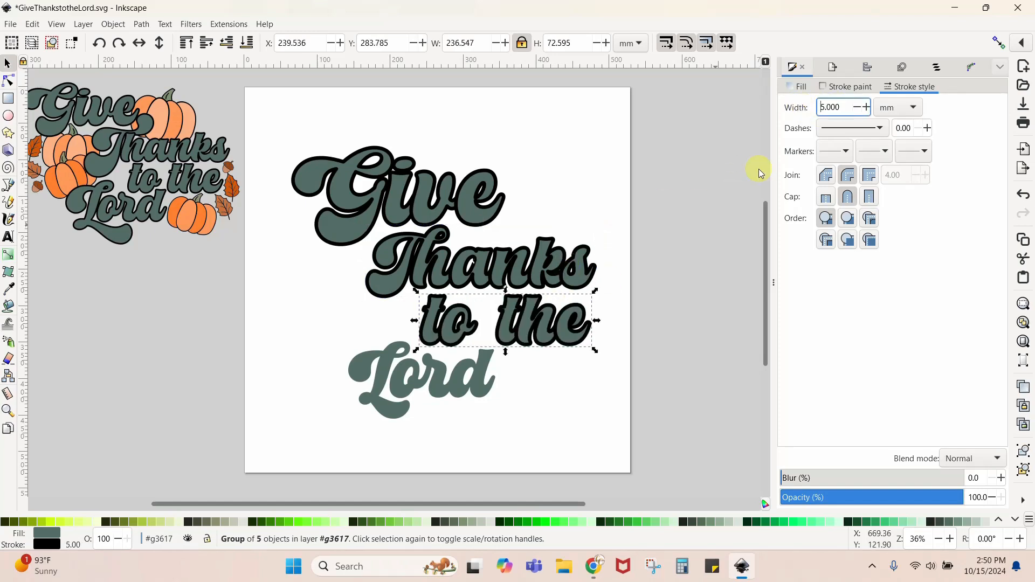
click(472, 375)
drag(838, 106, 777, 105)
text(5)
key(Return)
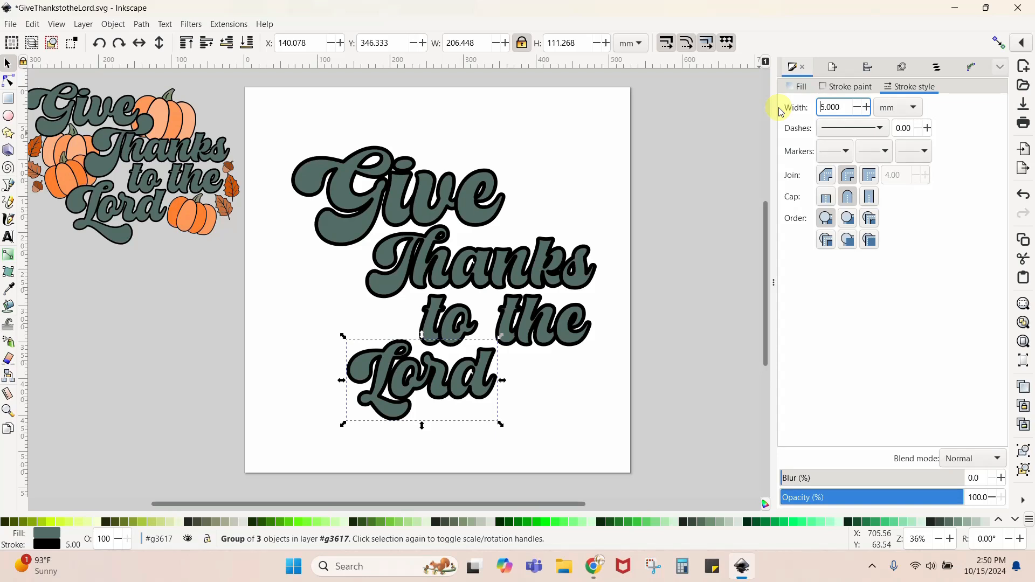
click(559, 427)
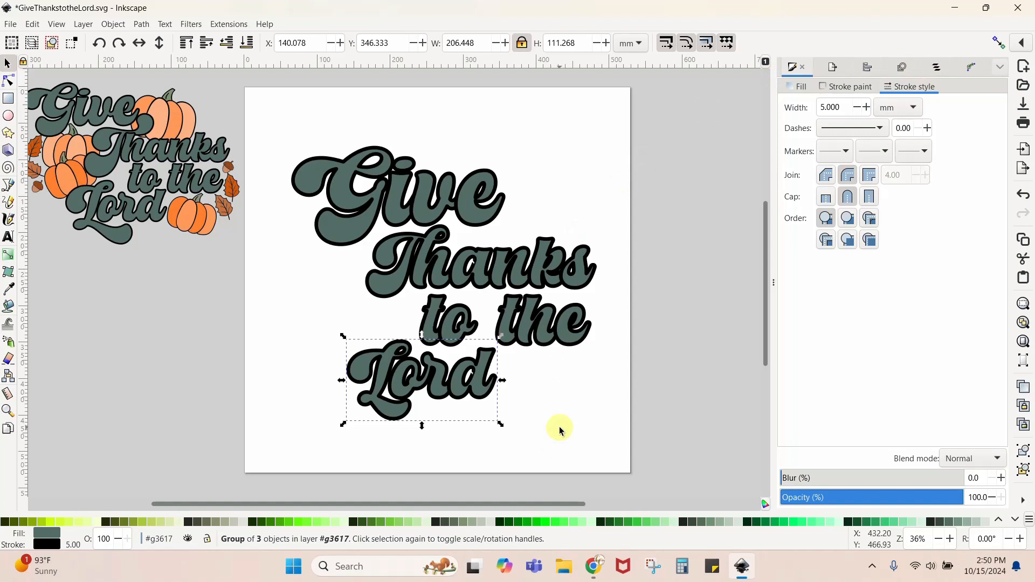
click(560, 428)
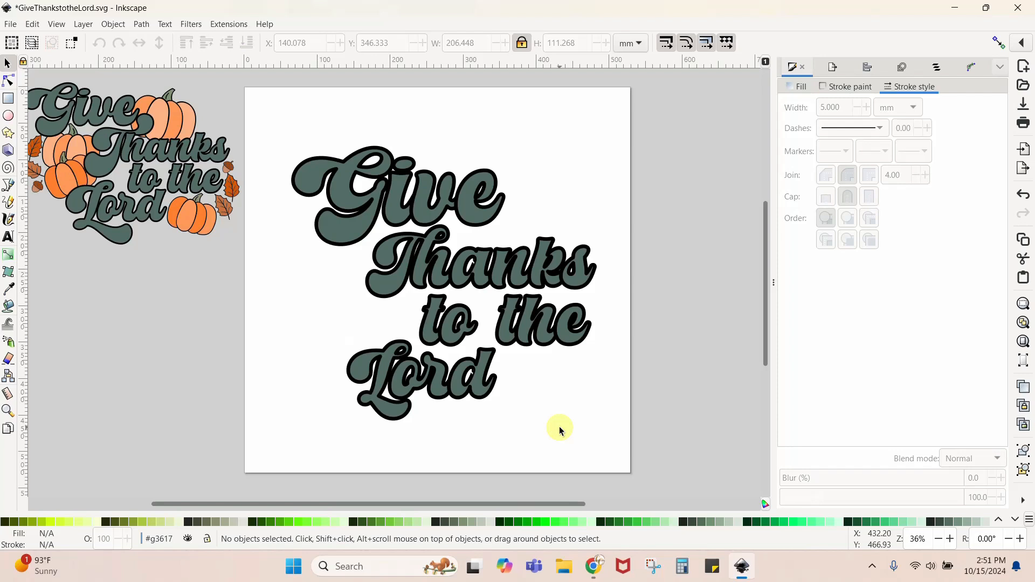
- Examine up close where the letter outlines overlap in the words and select the "Give" group
key(plus)
key(plus)
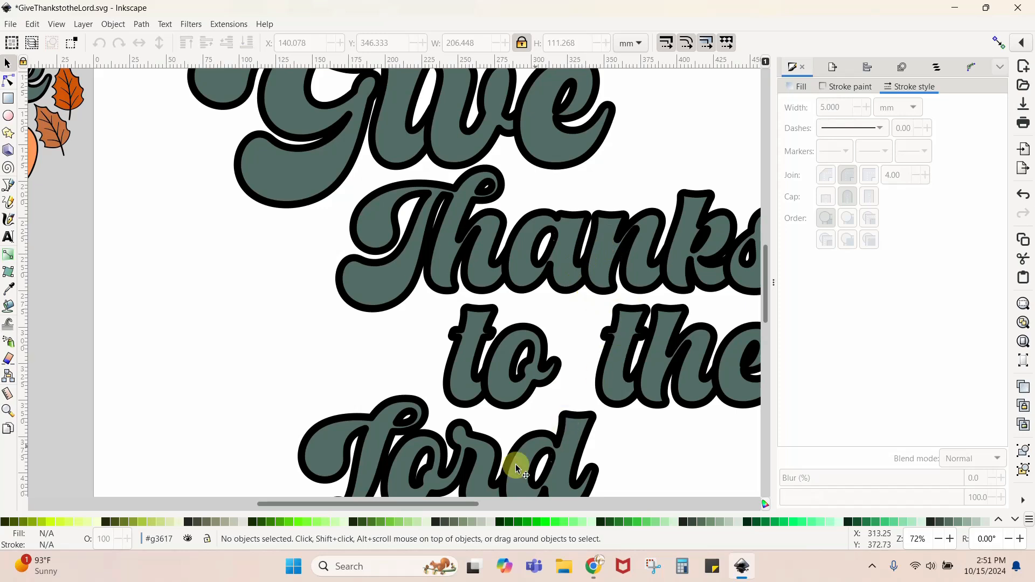
drag(460, 502, 493, 502)
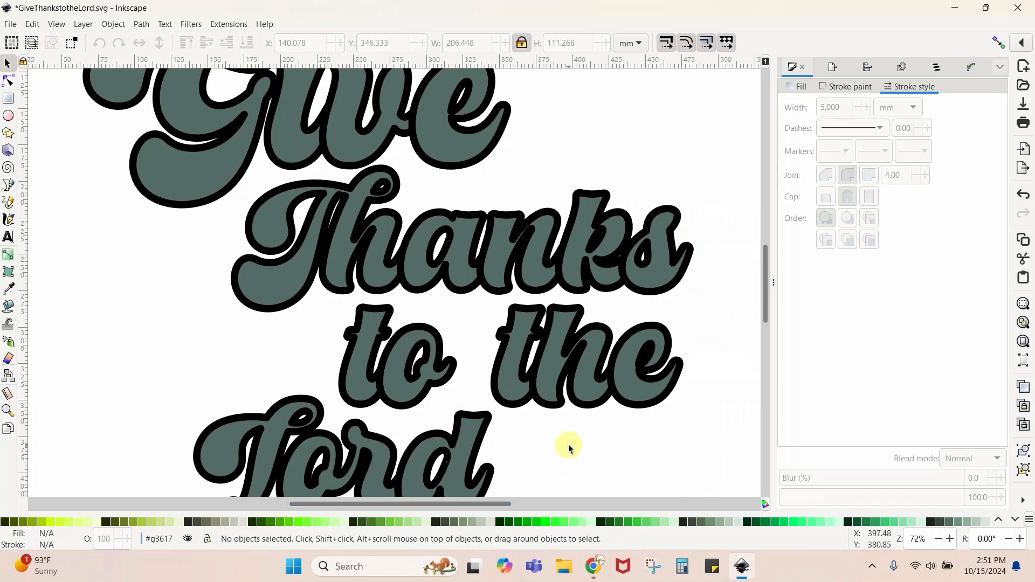
scroll(568, 445, up, 4)
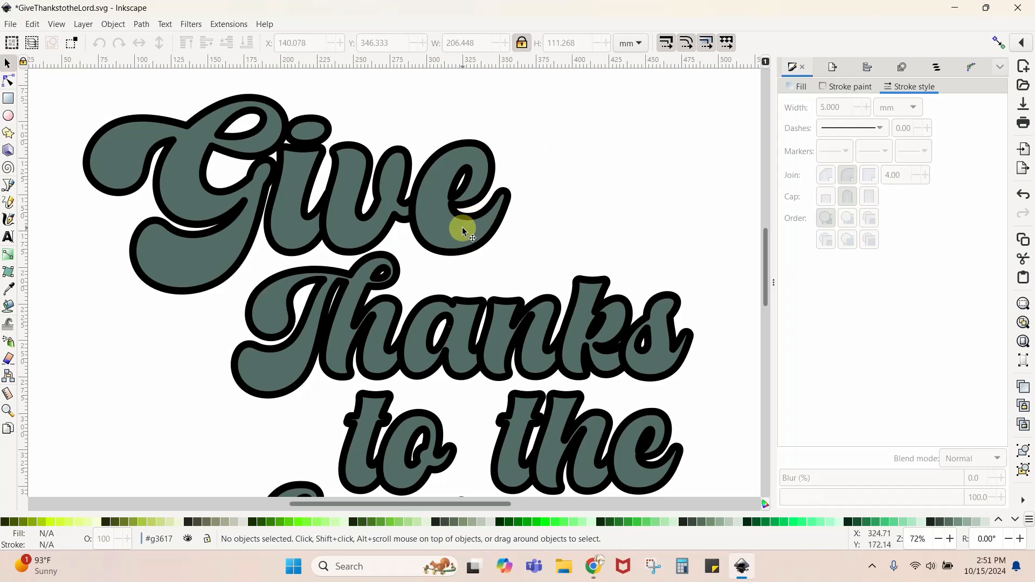
click(229, 241)
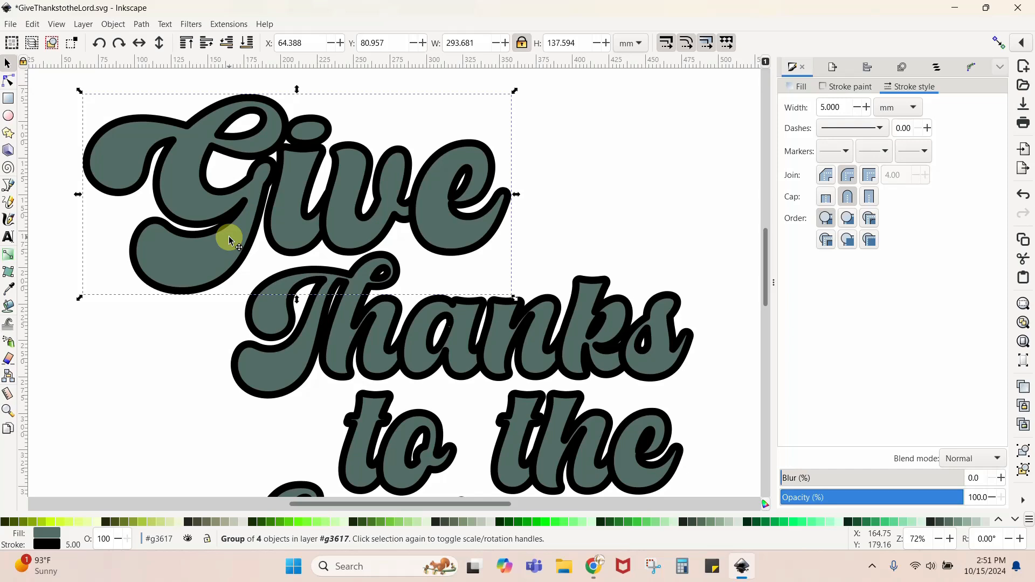
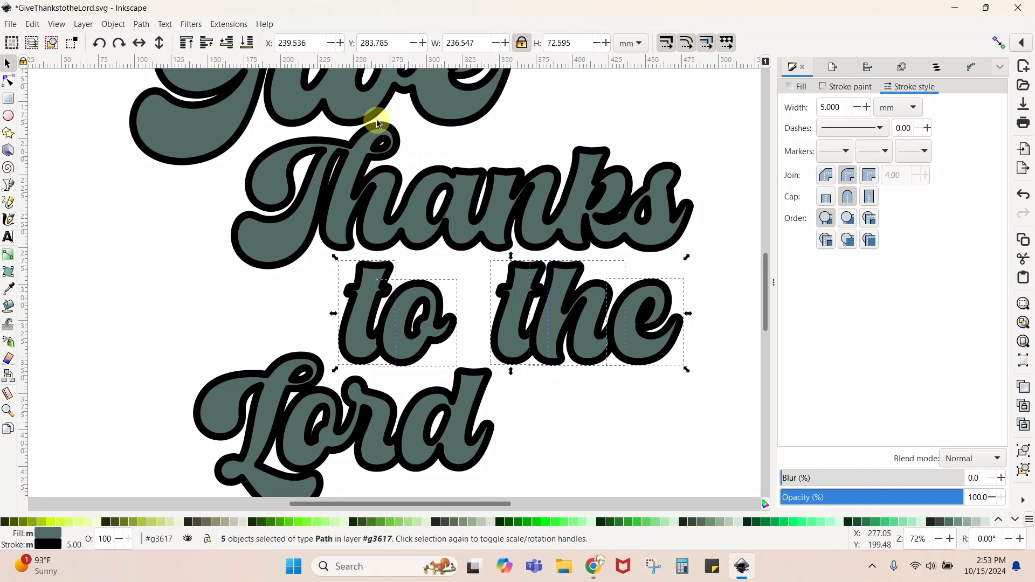
- Merge the five selected letter paths of "to the" with a Union
click(142, 23)
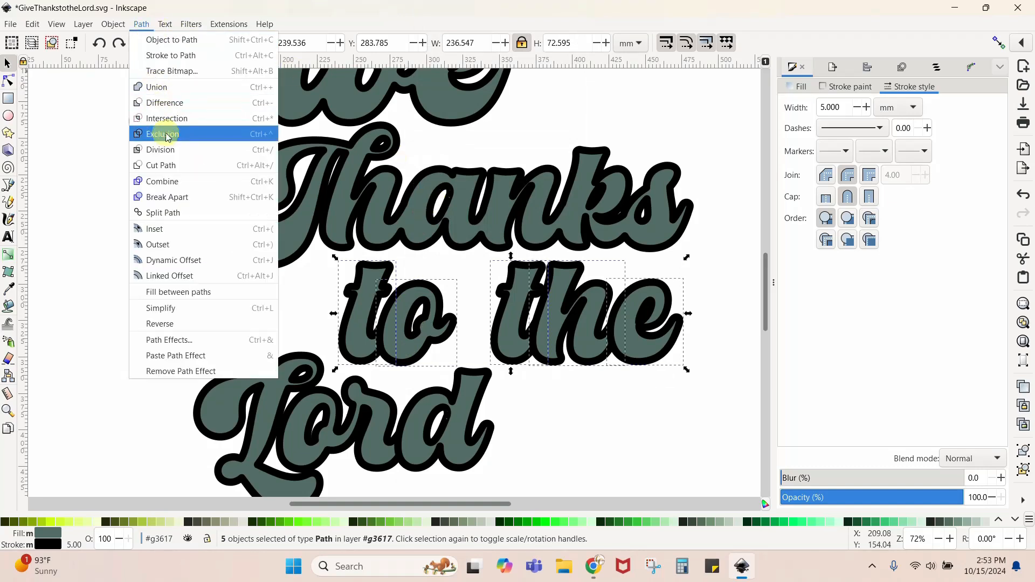
click(164, 87)
- Merge the three letter paths of "Lord" with a Union and clear the selection
click(320, 446)
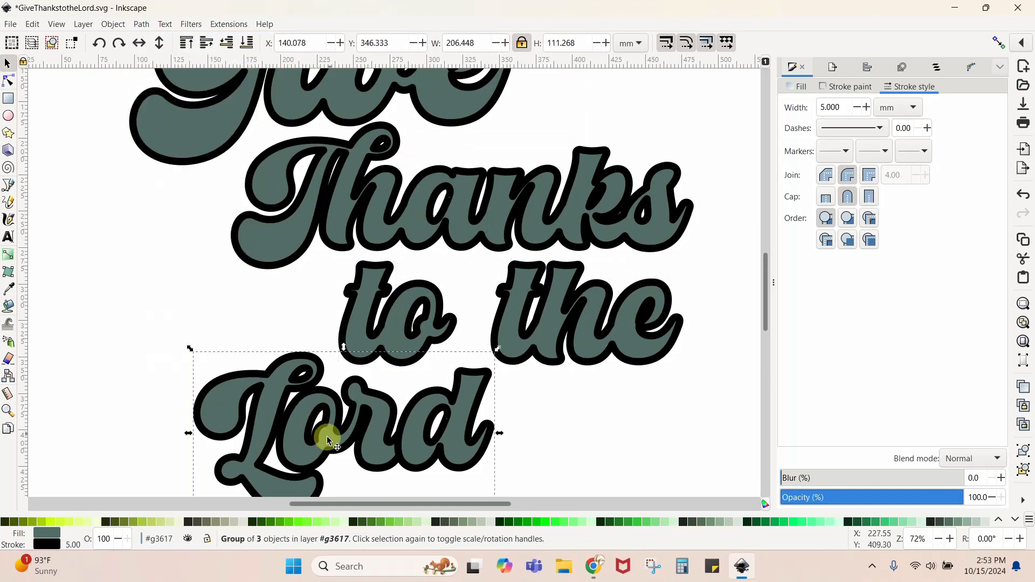
scroll(348, 414, down, 4)
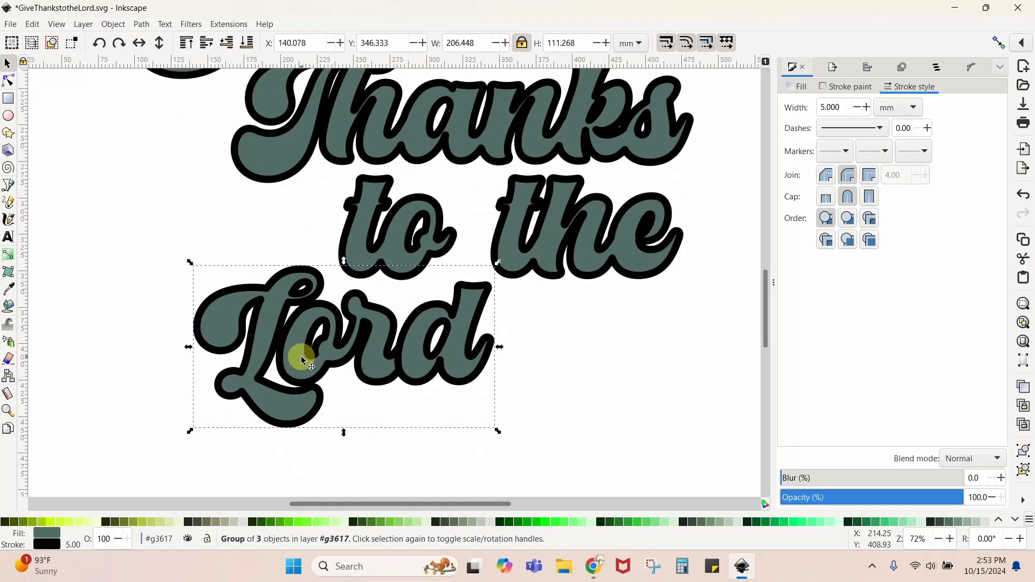
key(Escape)
click(295, 396)
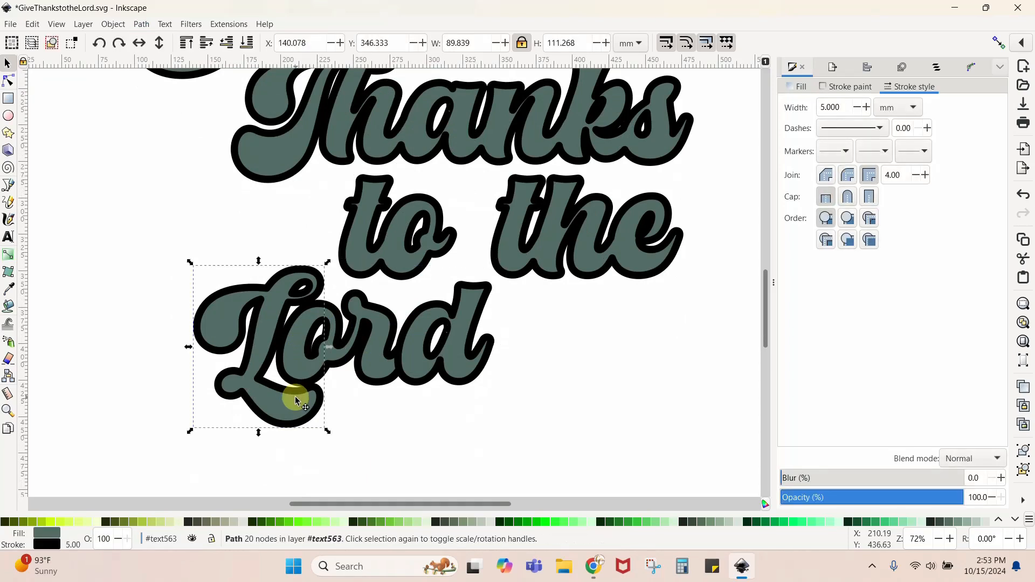
shift+click(342, 329)
shift+click(439, 328)
click(142, 23)
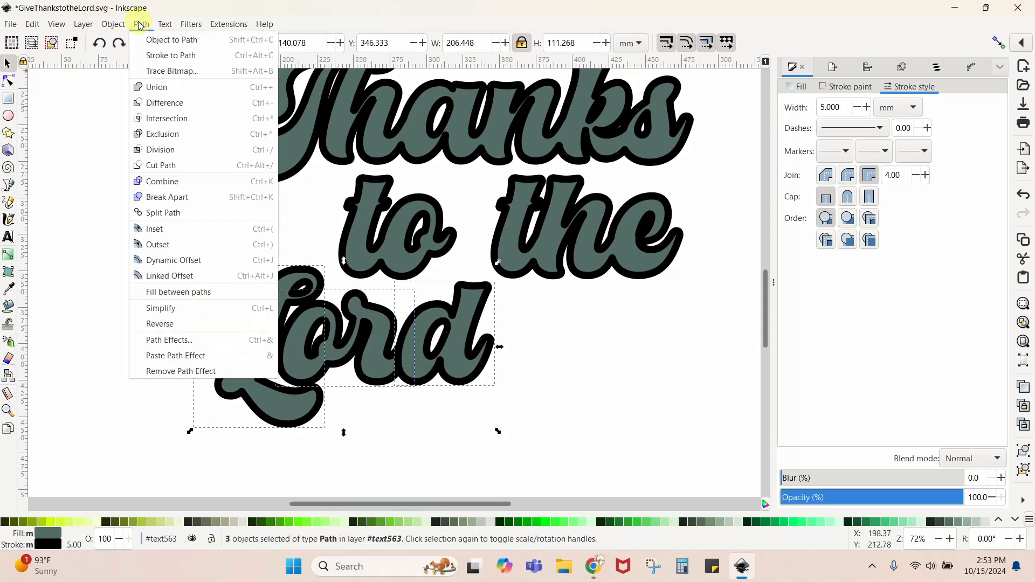
click(158, 88)
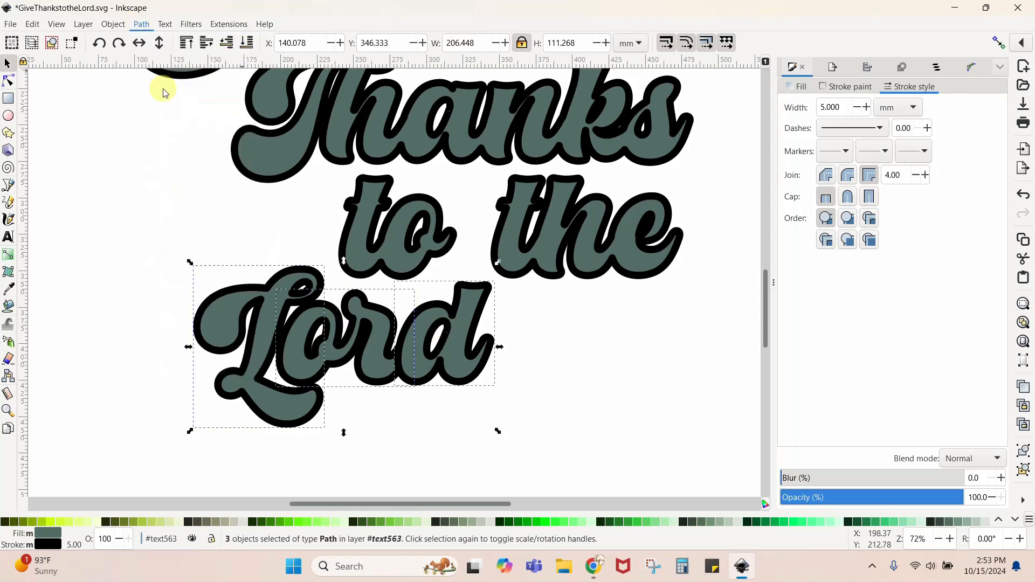
click(131, 216)
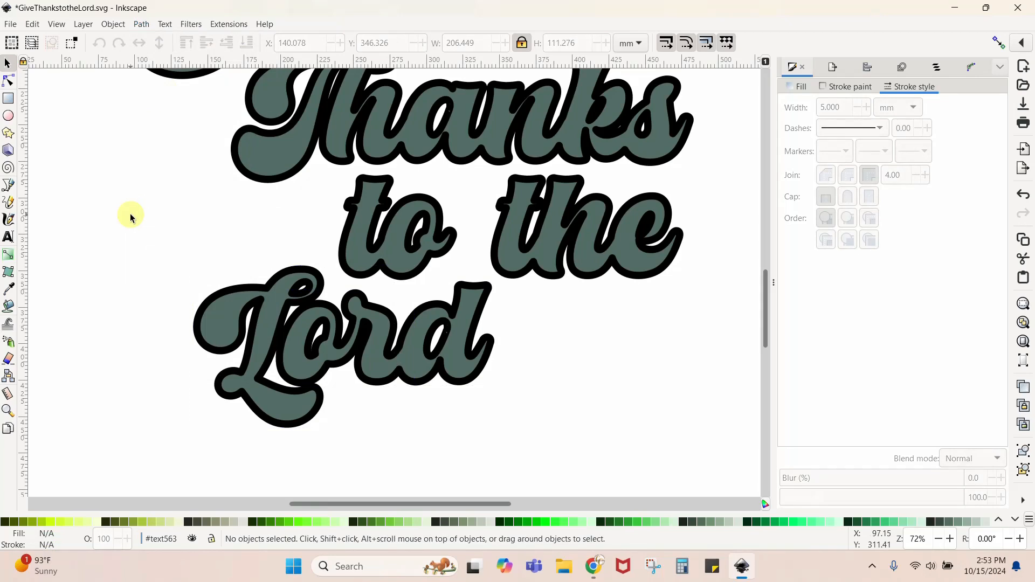
- Set the stroke width of "Give" and of "Thanks" to 4 mm each
scroll(298, 314, up, 4)
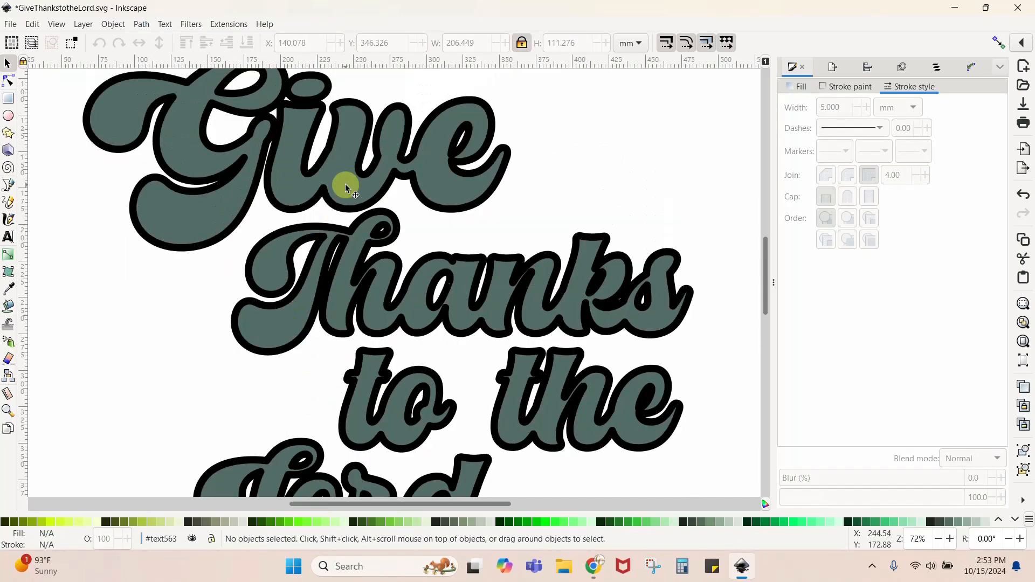
click(344, 187)
triple_click(846, 106)
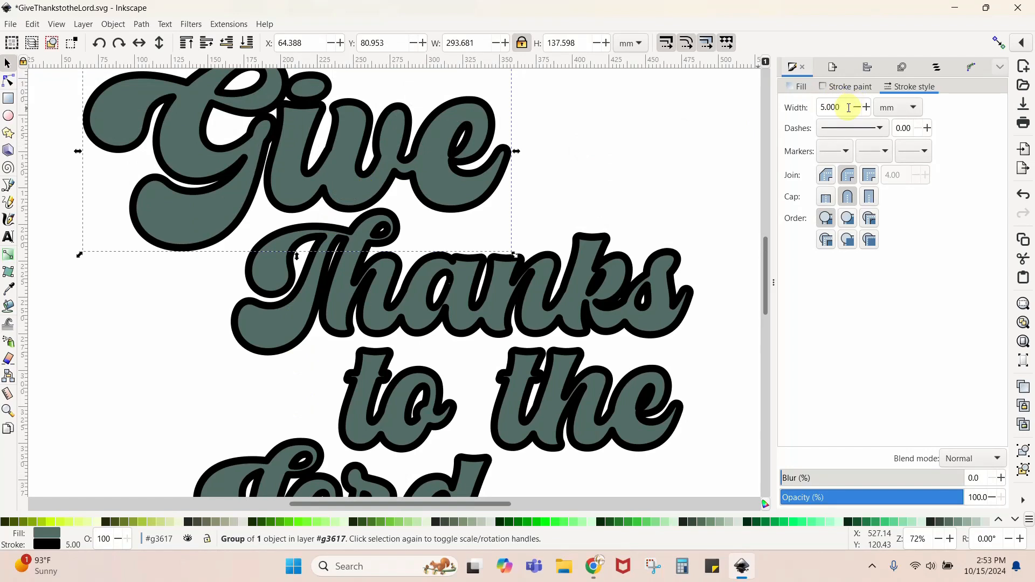
text(4)
key(Return)
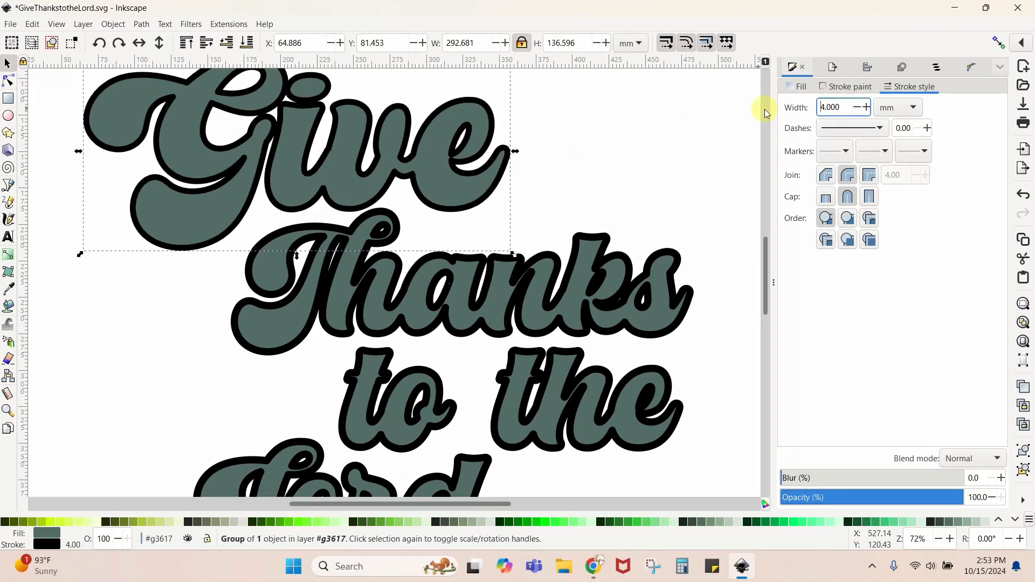
click(623, 277)
triple_click(833, 107)
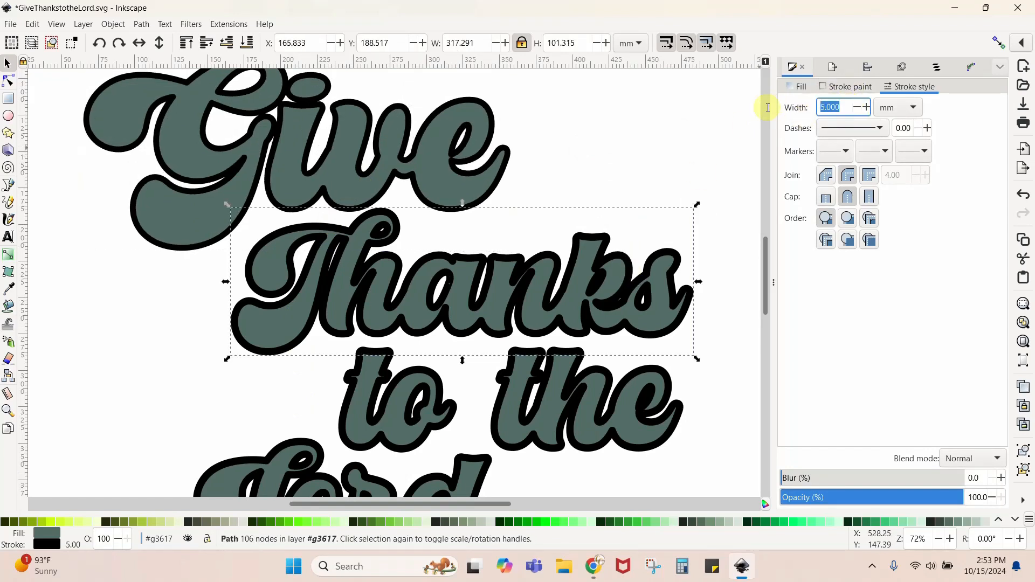
text(4)
key(Return)
- Set the stroke width of "to the" and of "Lord" to 4 mm each, and clear the selection
click(682, 376)
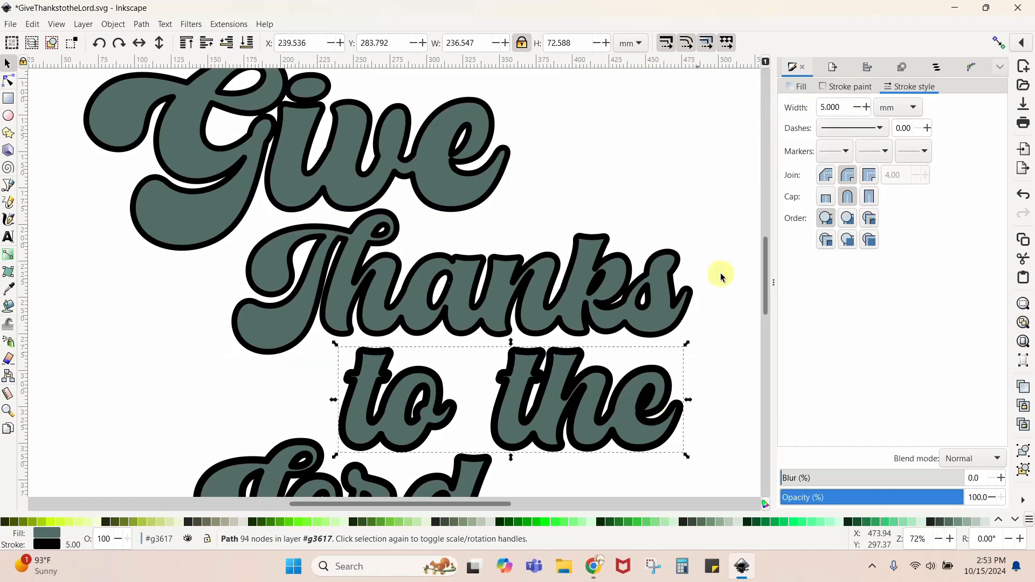
triple_click(833, 107)
text(4)
key(Return)
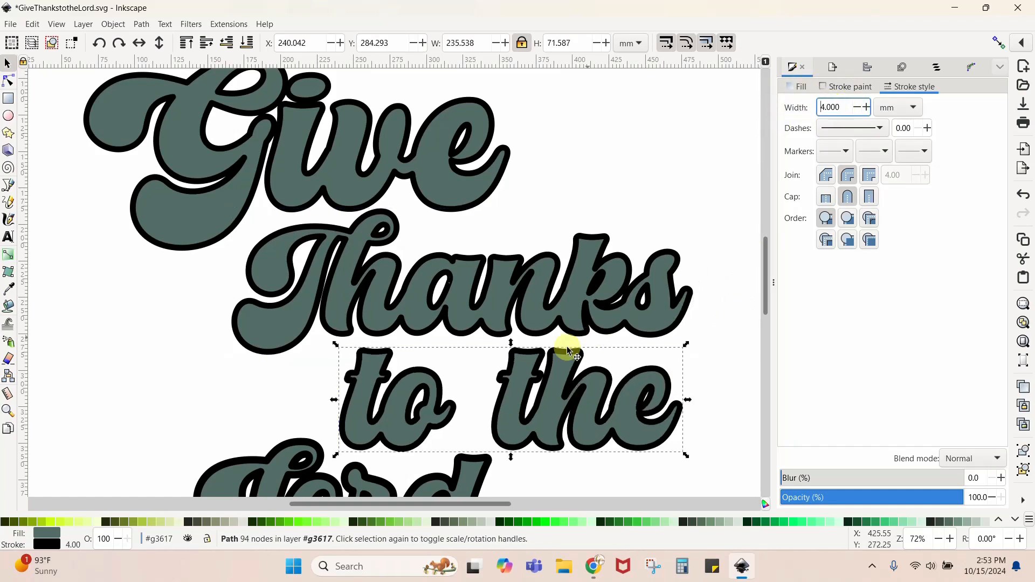
click(290, 443)
triple_click(833, 106)
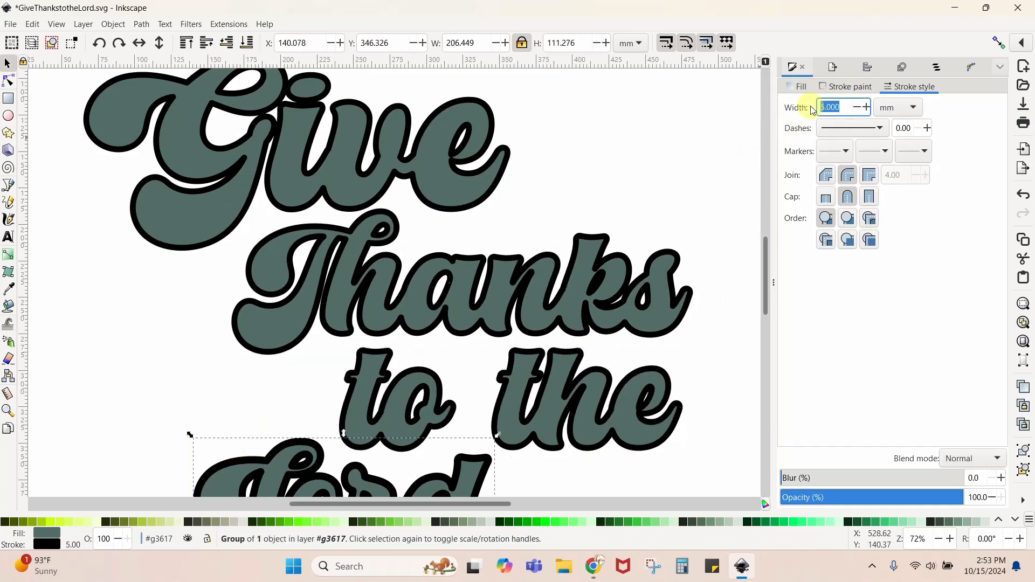
text(4)
key(Return)
click(722, 228)
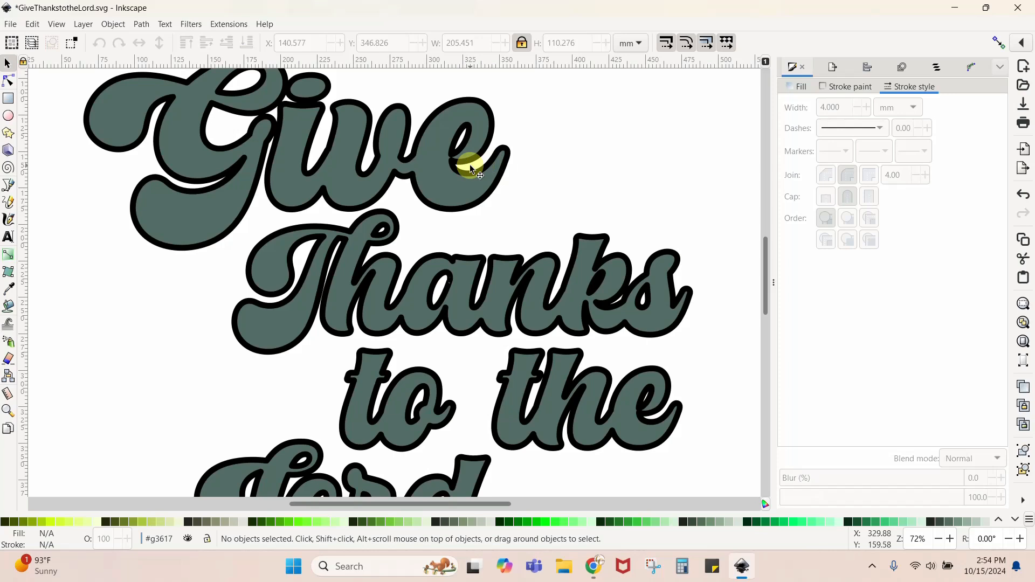
- Convert the stroke of "Give" to a path and move the word up about 9 mm, away from "Thanks"
click(452, 178)
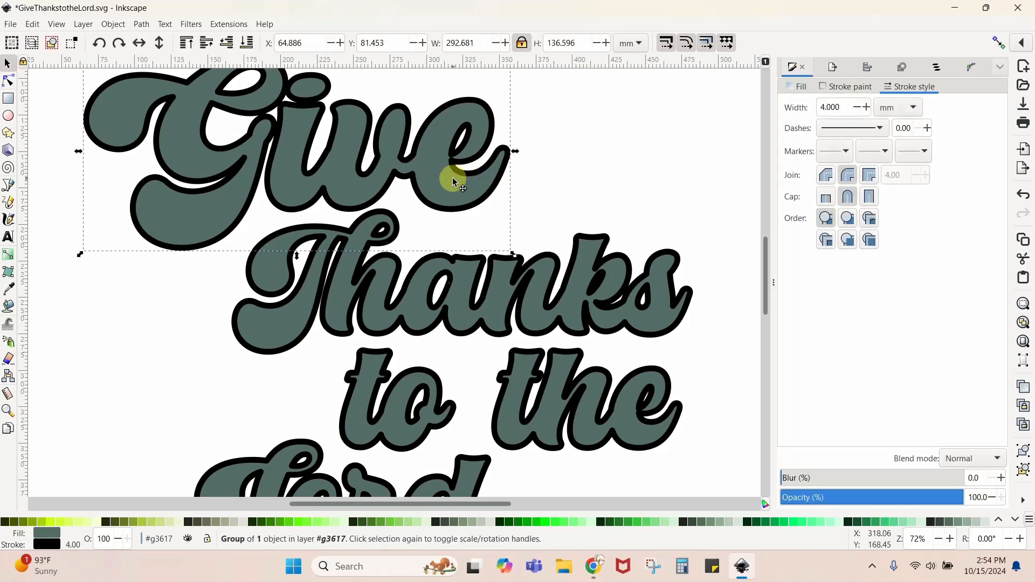
scroll(453, 178, up, 3)
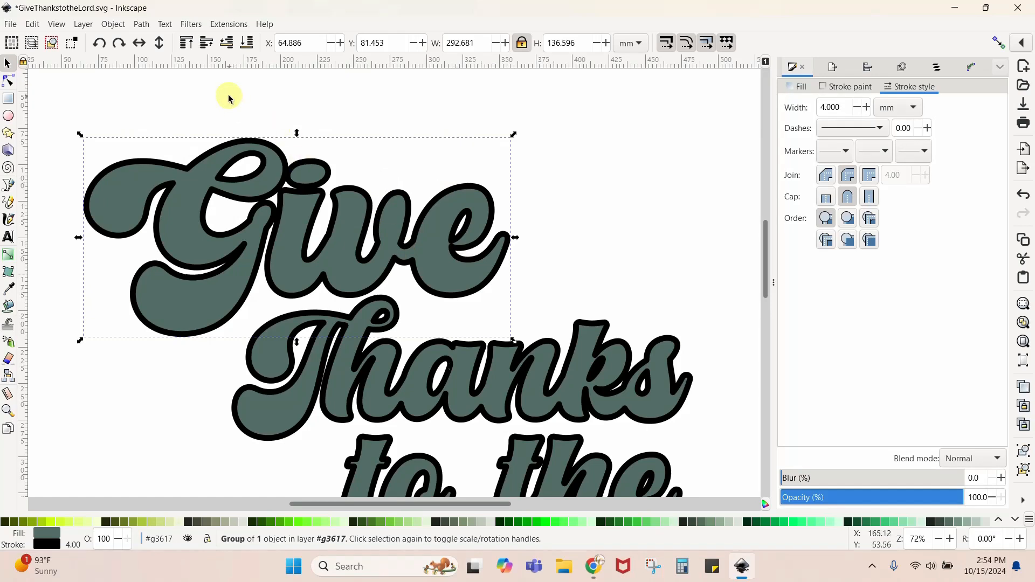
click(139, 25)
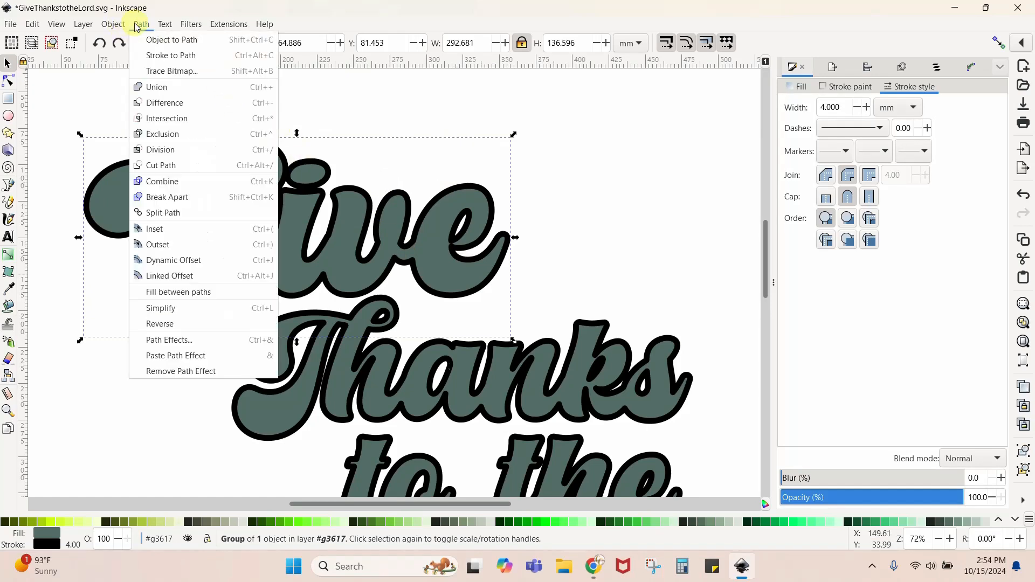
click(170, 55)
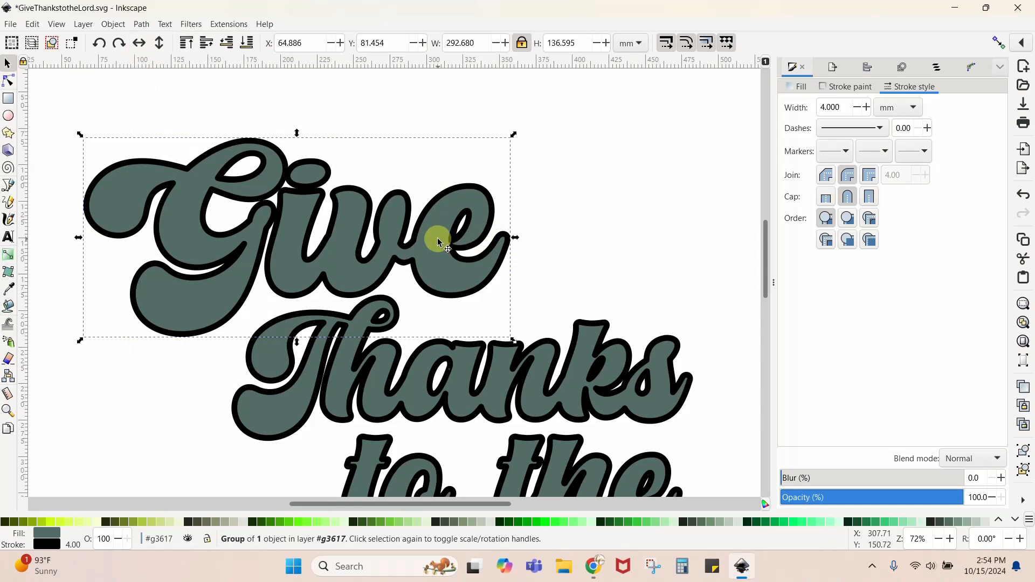
drag(439, 245, 442, 231)
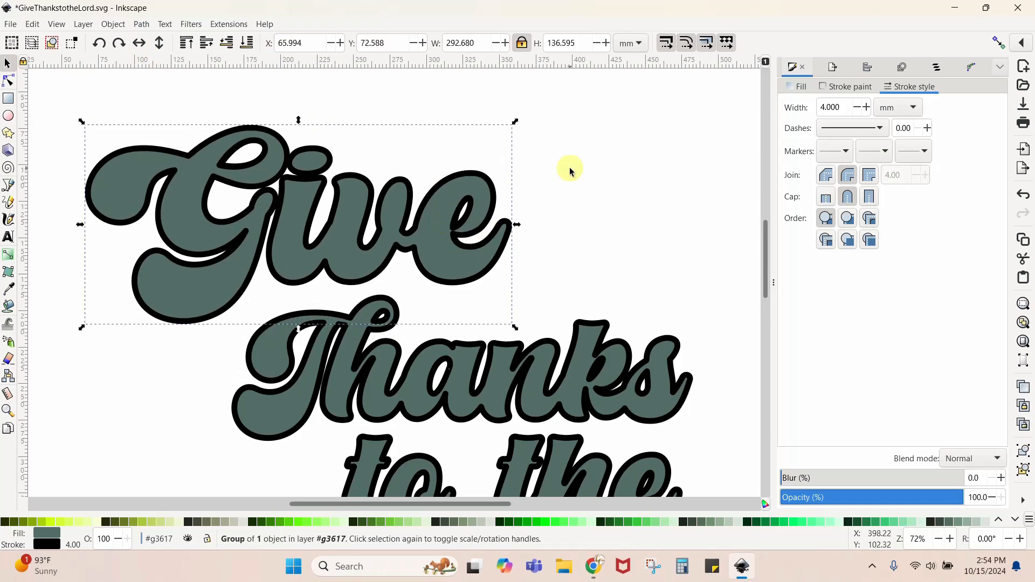
- Convert the strokes of "Thanks" and of "to the" to paths
scroll(561, 178, down, 4)
click(550, 293)
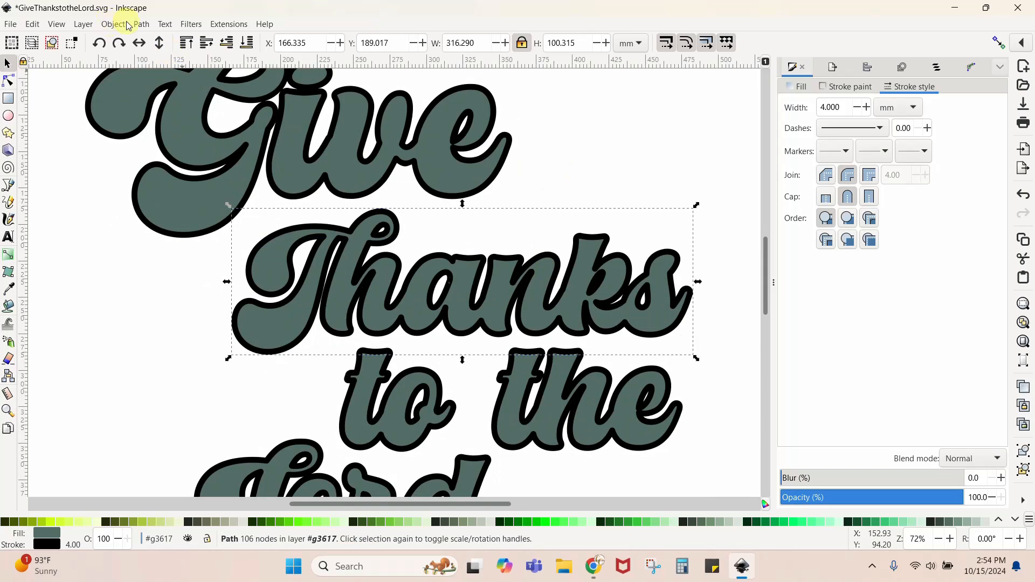
click(136, 26)
click(148, 54)
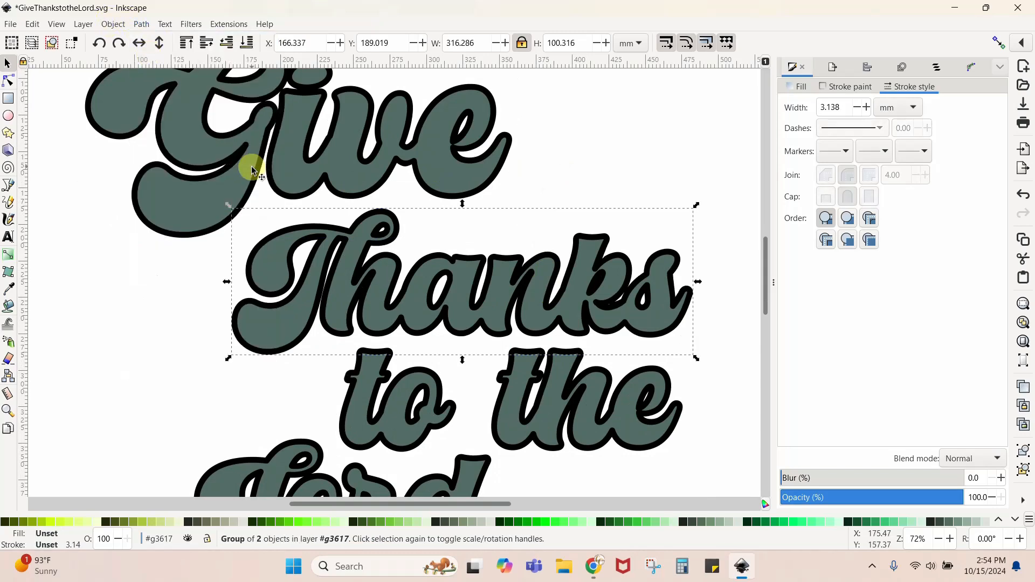
scroll(316, 207, down, 5)
click(401, 279)
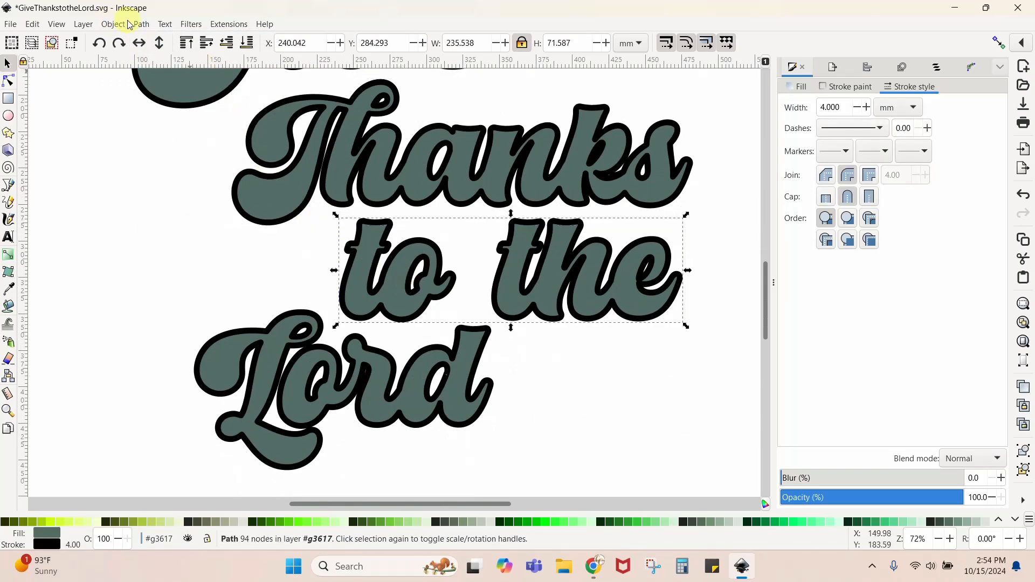
click(138, 24)
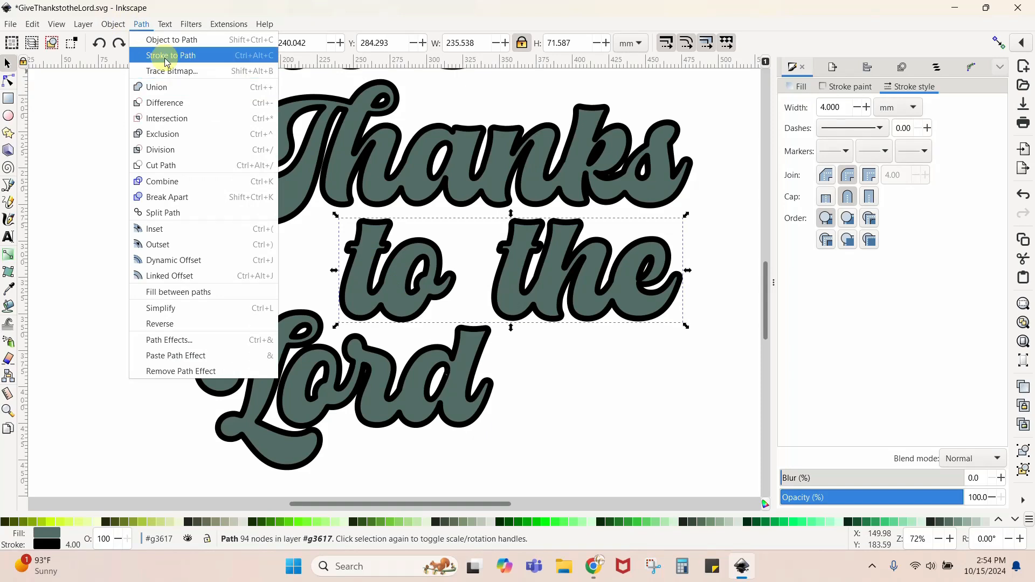
click(156, 55)
- Convert the stroke of "Lord" to a path and clear the selection
click(256, 337)
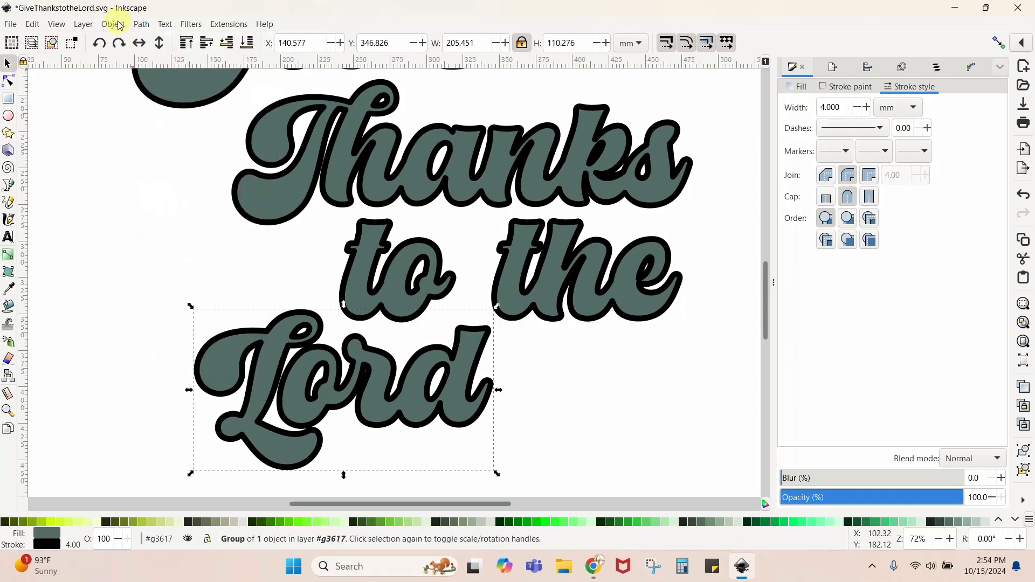
click(142, 24)
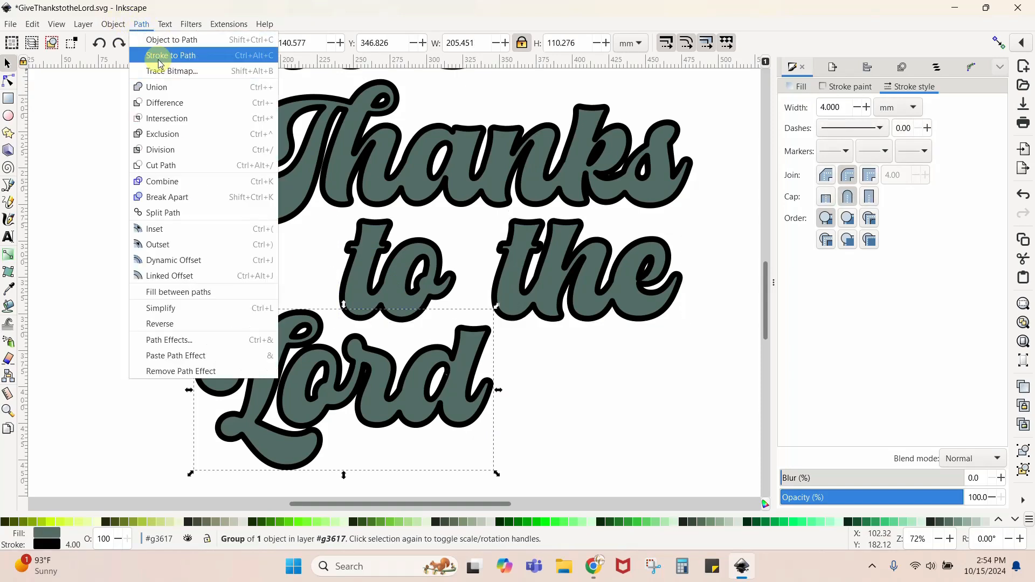
click(153, 54)
click(131, 220)
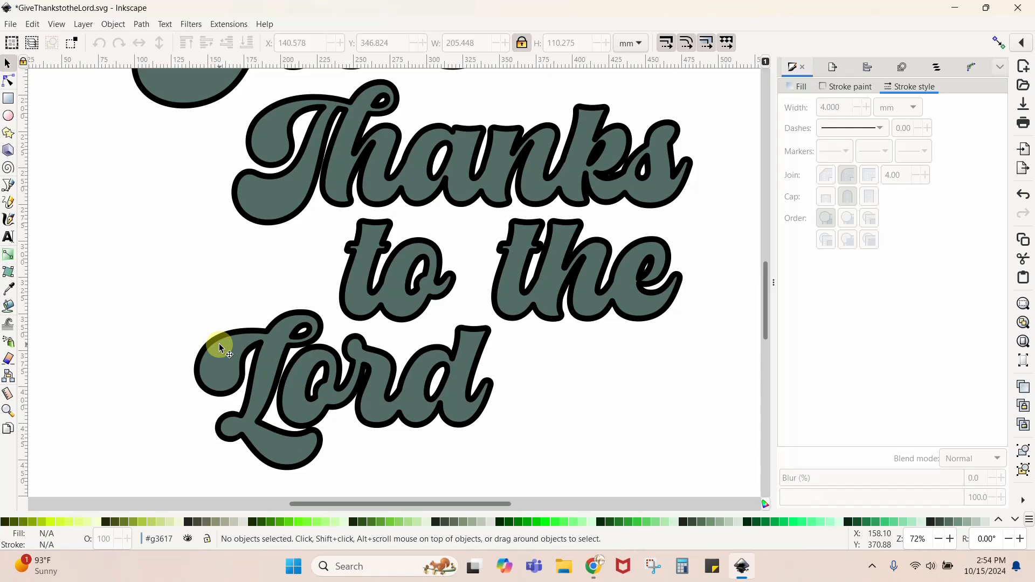
- Separate the black outline of "Give" from its green fill, moving the outline right and the fill down over "Thanks"
scroll(676, 373, up, 8)
scroll(677, 373, up, 2)
scroll(676, 373, down, 2)
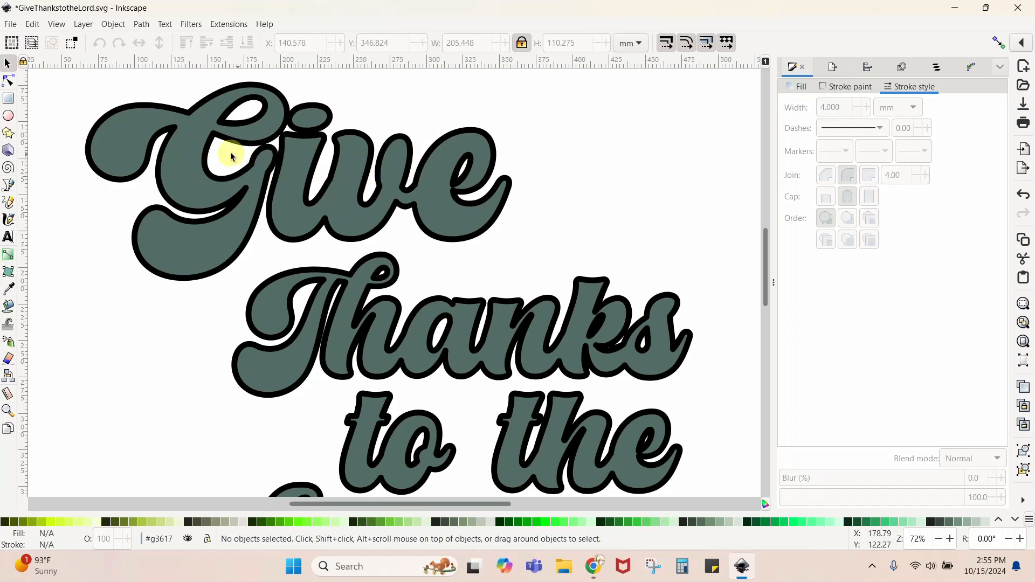
click(168, 138)
drag(238, 174, 381, 182)
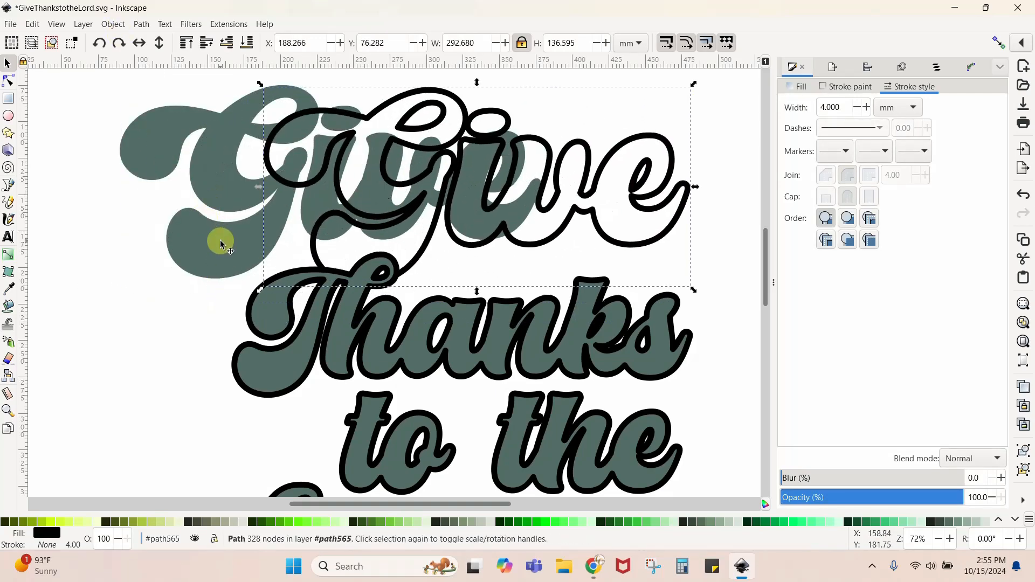
drag(187, 249, 116, 436)
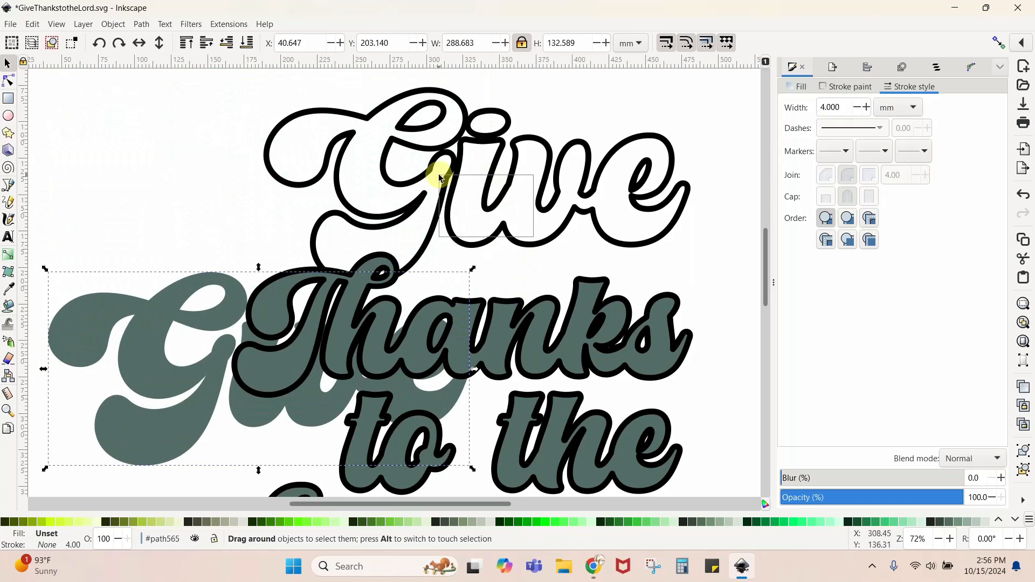
click(584, 267)
- Move the black "Give" outline clear above "Thanks" to about X 150, Y 36 mm, and its green fill to about X 116, Y 203 mm
scroll(584, 267, down, 2)
scroll(583, 267, up, 6)
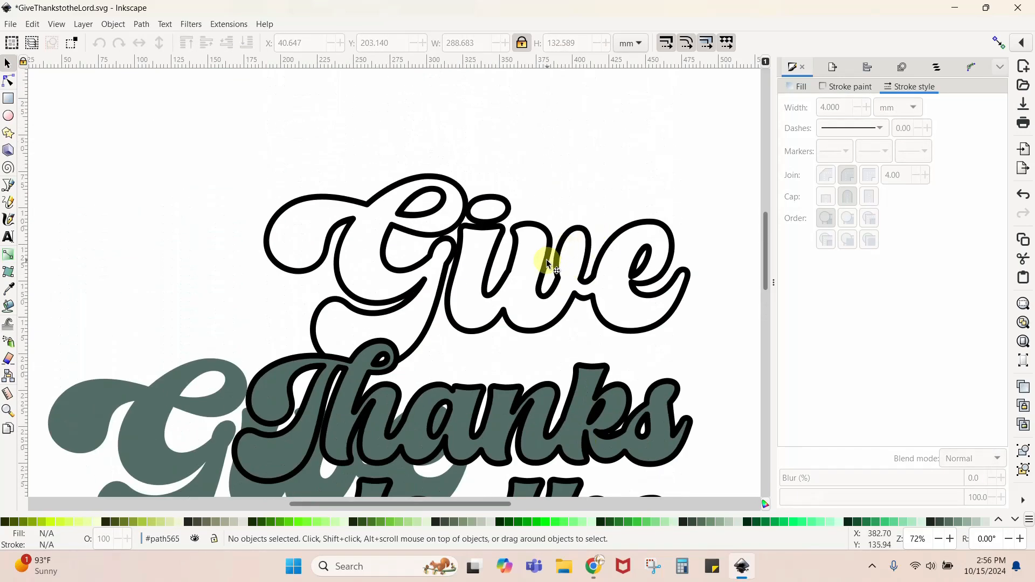
drag(547, 261, 492, 199)
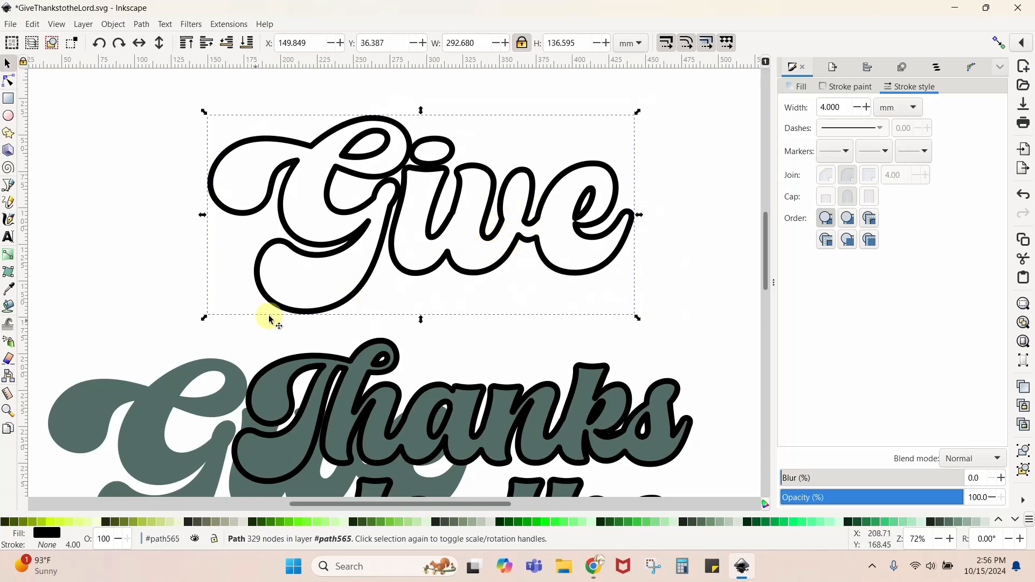
drag(139, 438, 256, 404)
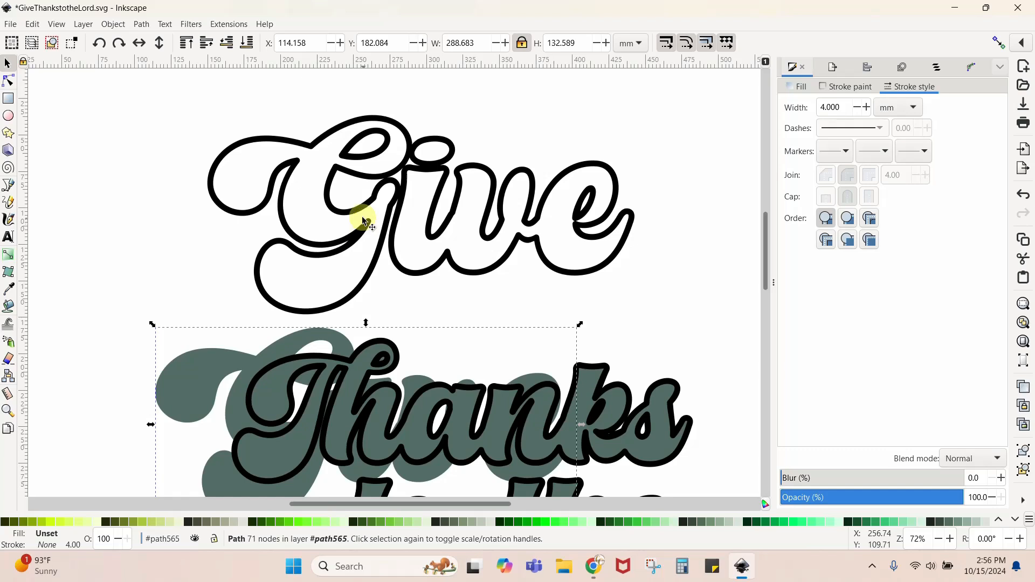
click(330, 141)
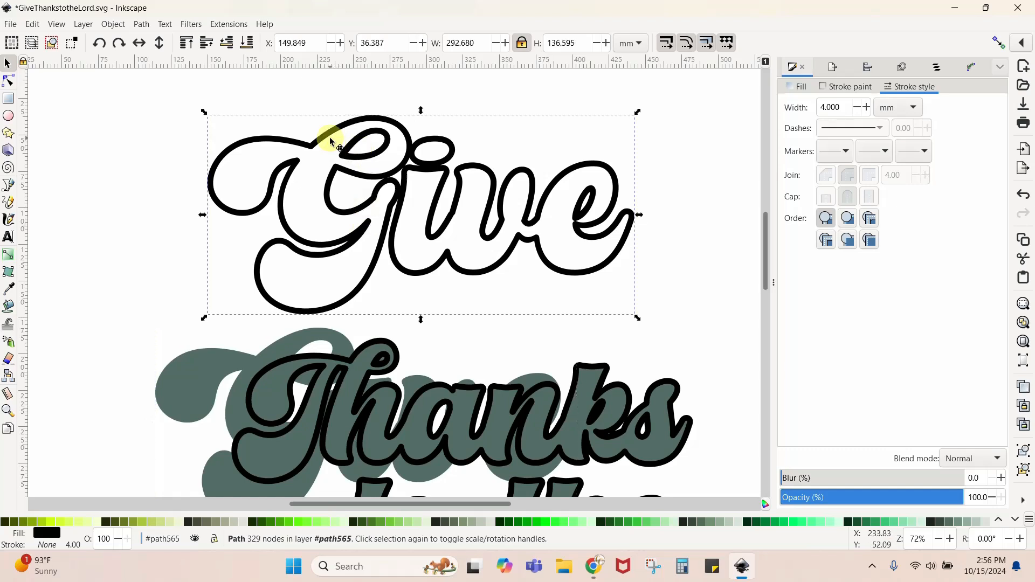
drag(193, 385, 194, 418)
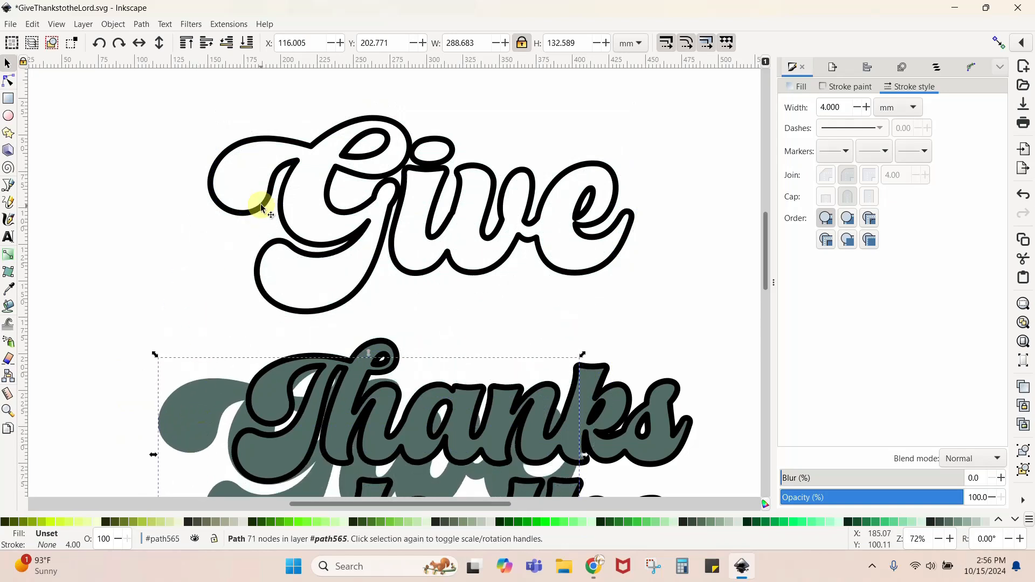
- Break the black outline of "Give" apart into separate solid pieces and clear the selection
click(287, 167)
click(142, 24)
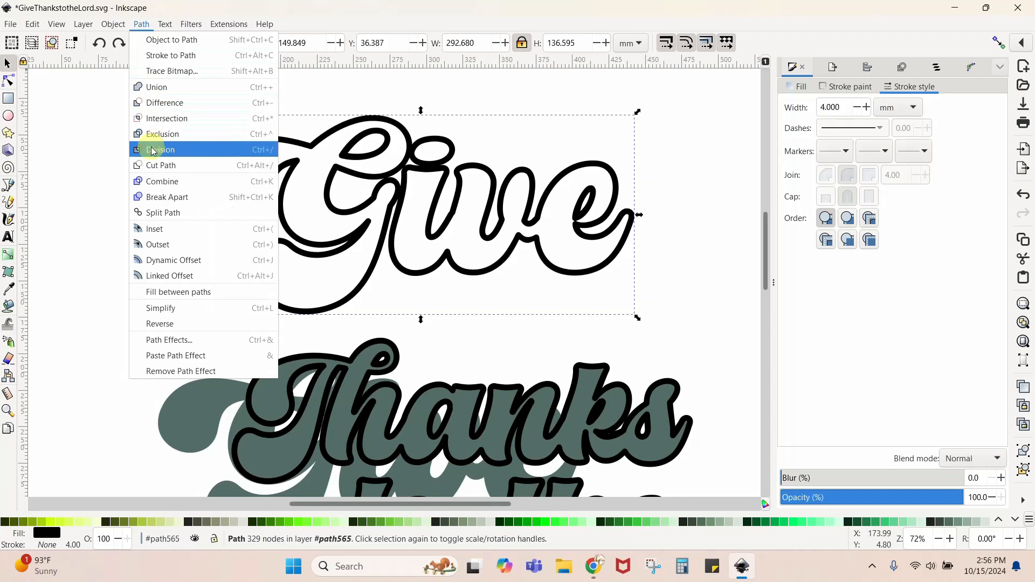
click(158, 197)
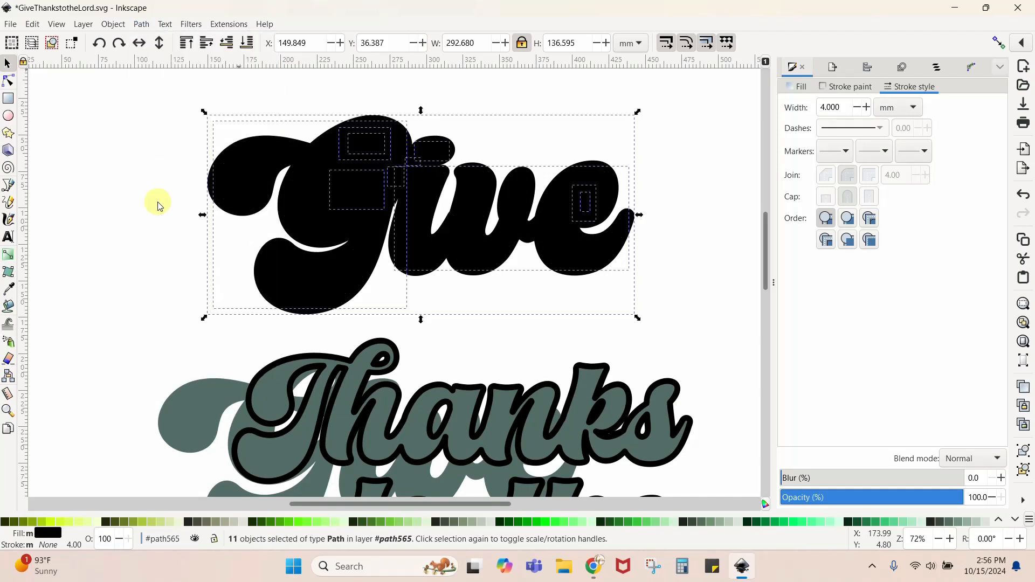
click(128, 207)
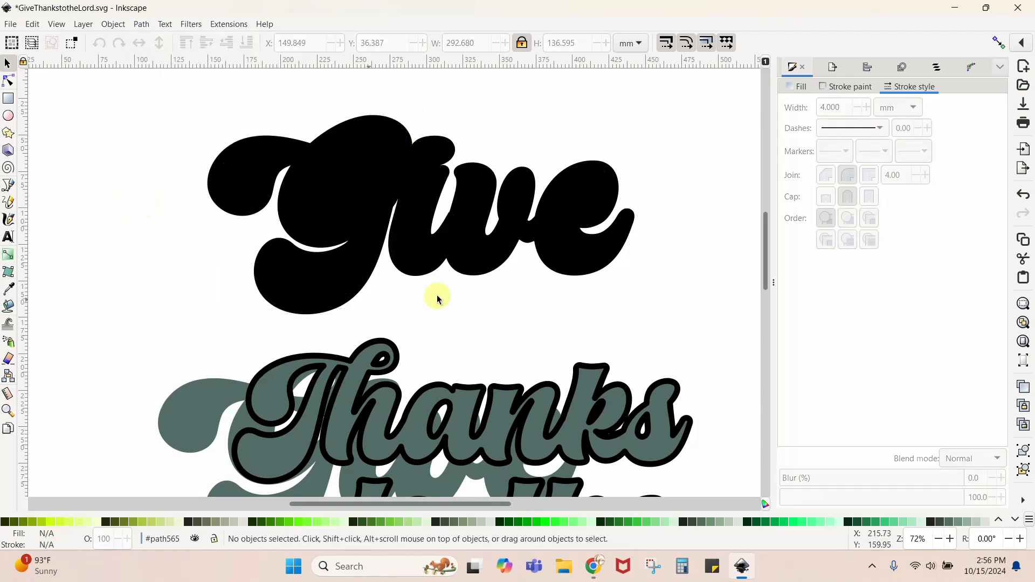
mouse_move(133, 93)
mouse_down()
mouse_move(300, 292)
mouse_move(663, 346)
mouse_move(677, 330)
mouse_up()
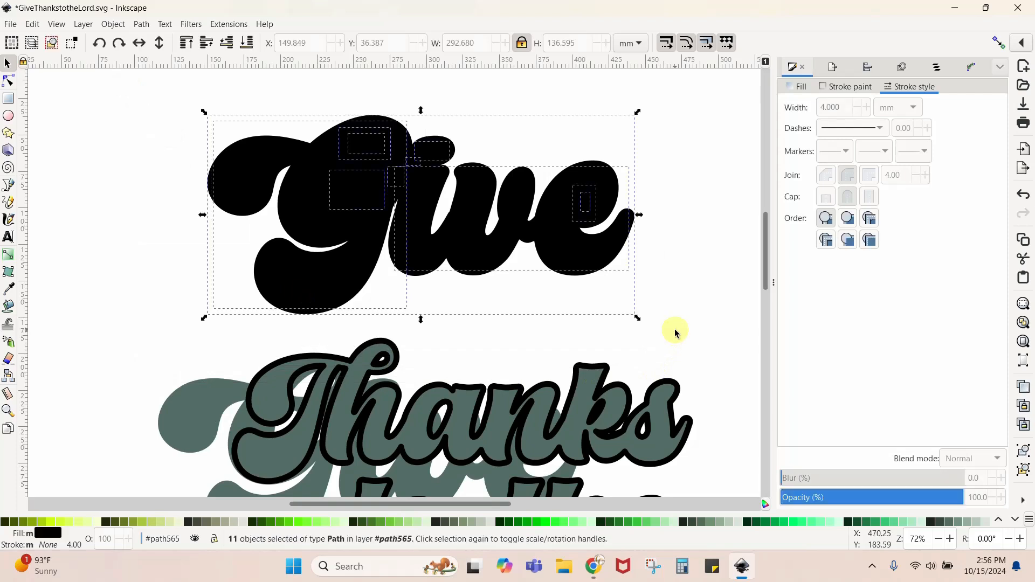
click(723, 295)
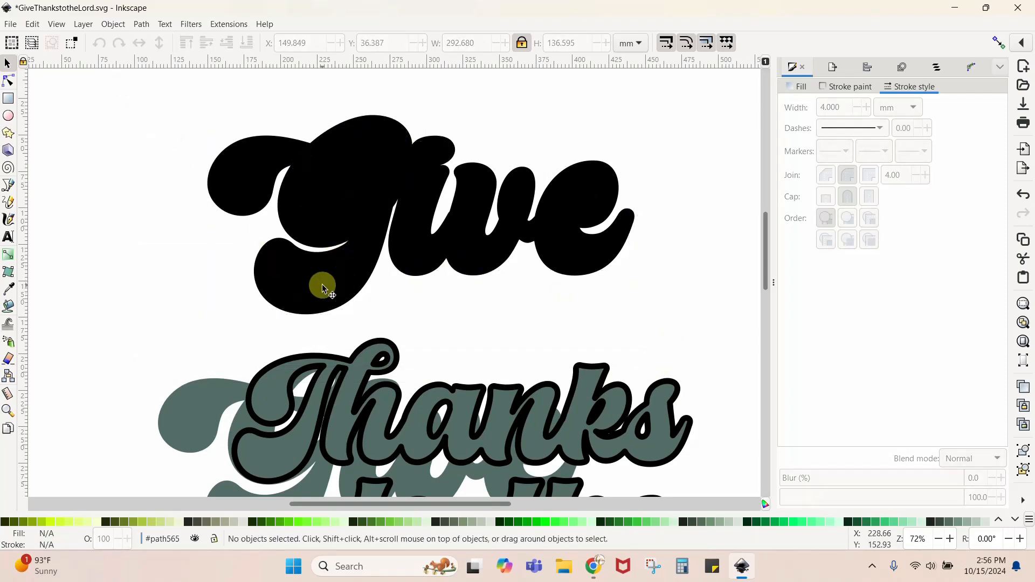
- Move the outer black "Give" silhouette down over "Thanks" to about X -7, Y 222 mm, and delete the remaining inner pieces
drag(322, 284, 97, 472)
scroll(421, 317, up, 2)
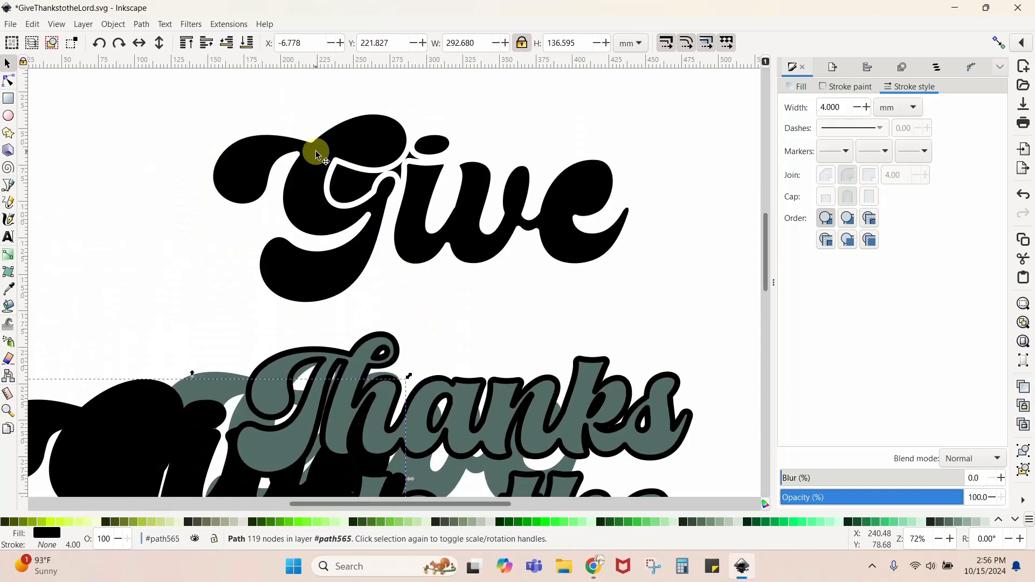
drag(186, 87, 706, 328)
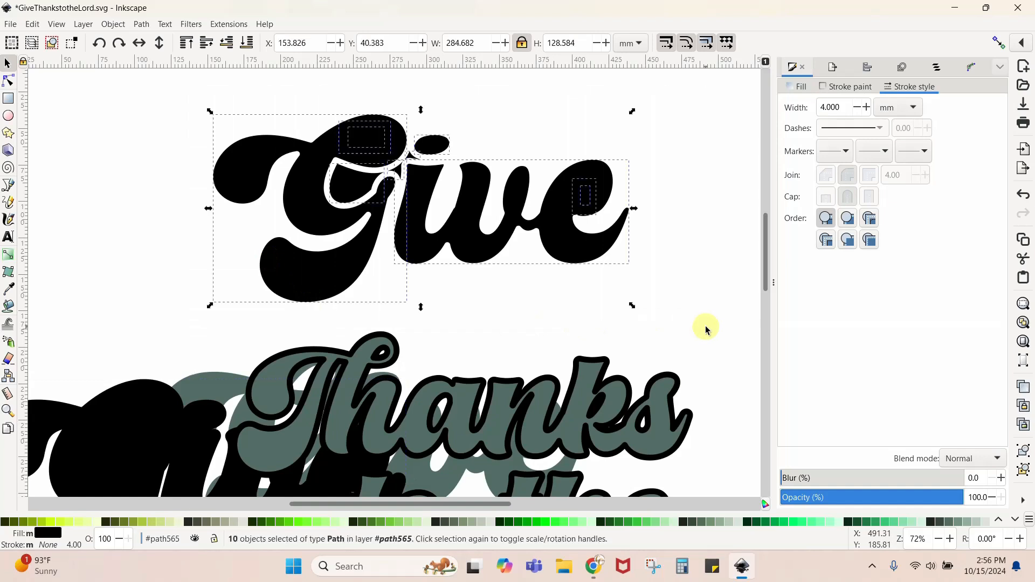
key(Delete)
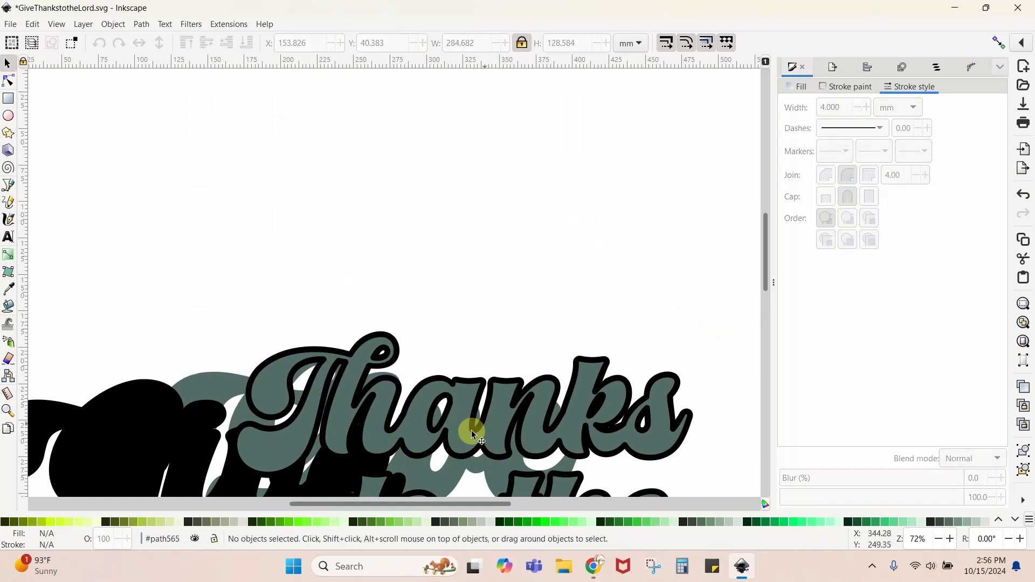
- Move the black "Give" silhouette above "Thanks" to about X 125, Y 25 mm, and its green fill to about X 182, Y 39 mm
drag(141, 434, 338, 142)
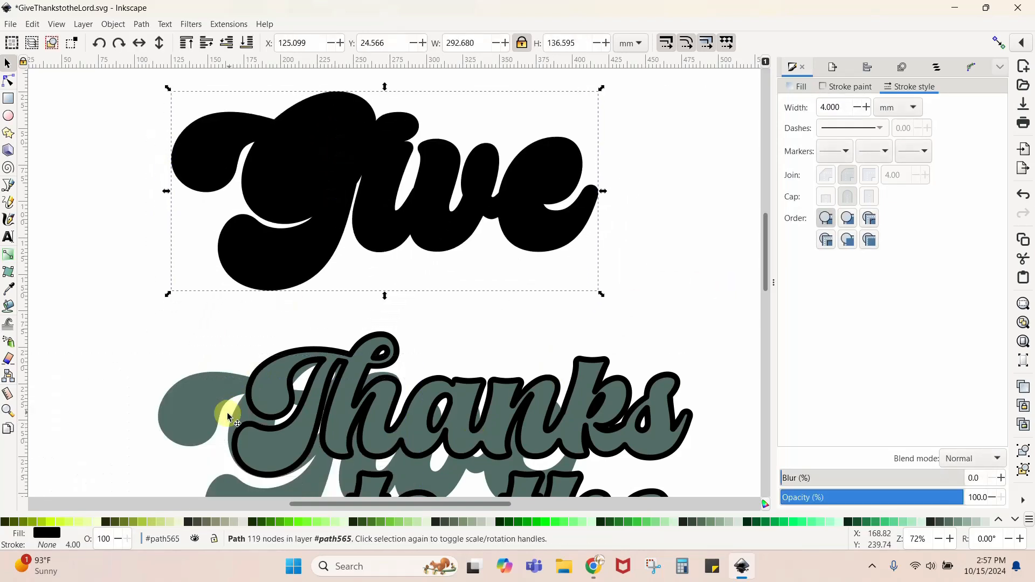
drag(225, 411, 268, 167)
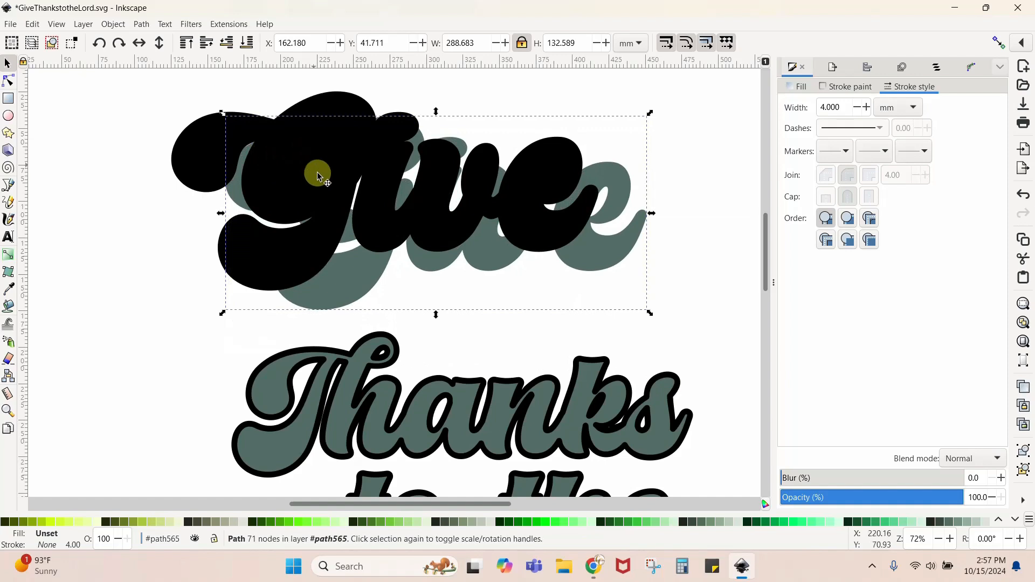
drag(351, 290, 379, 284)
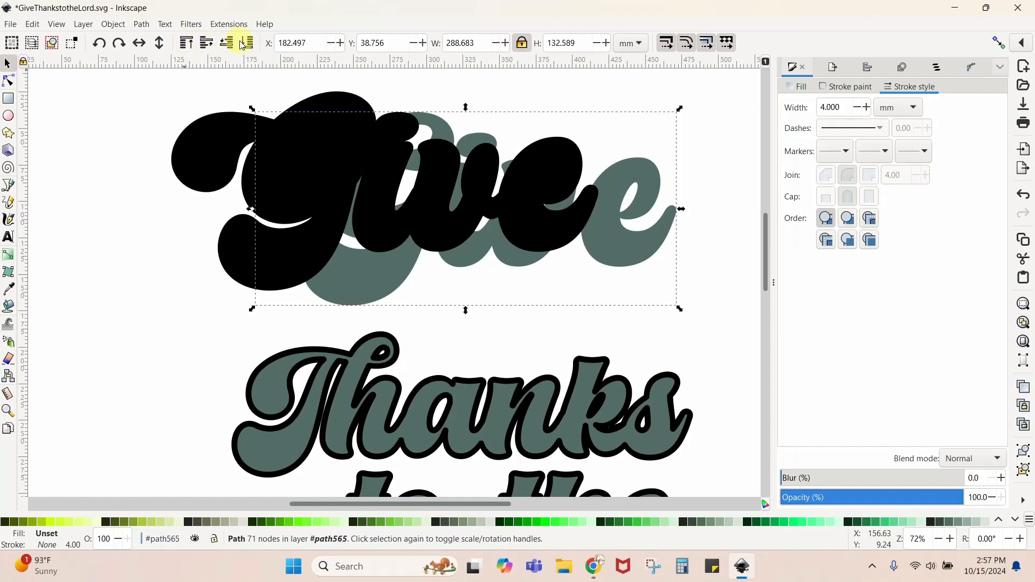
- Raise the green "Give" fill to the top and centre it over the black silhouette at about X 127, Y 27 mm
click(190, 43)
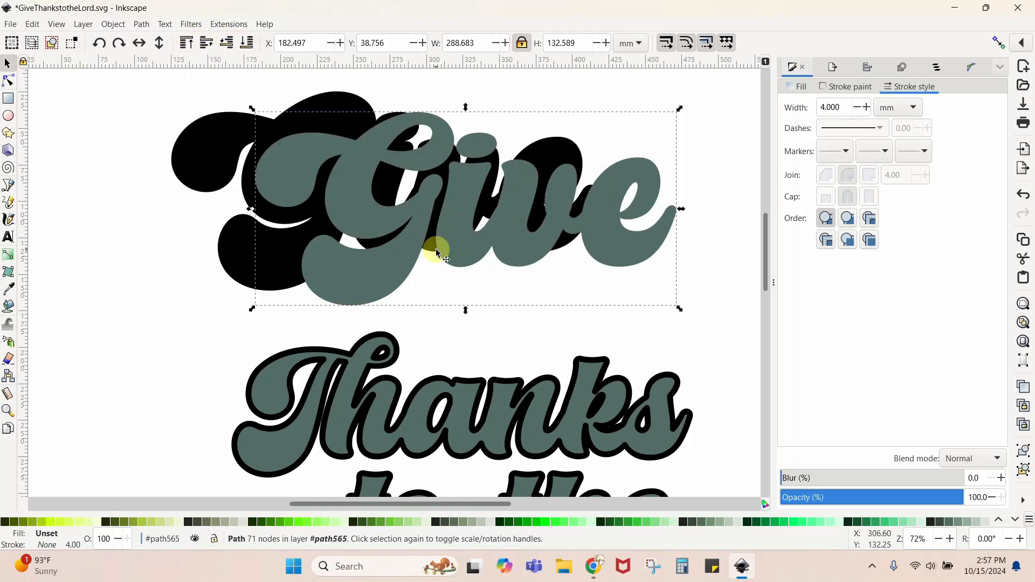
drag(378, 267, 303, 255)
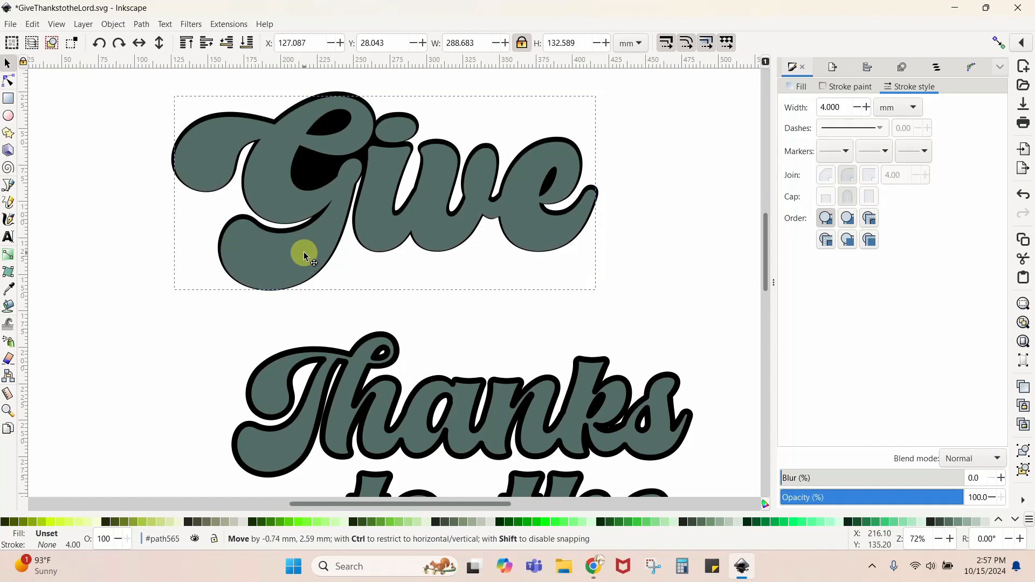
drag(304, 256, 309, 259)
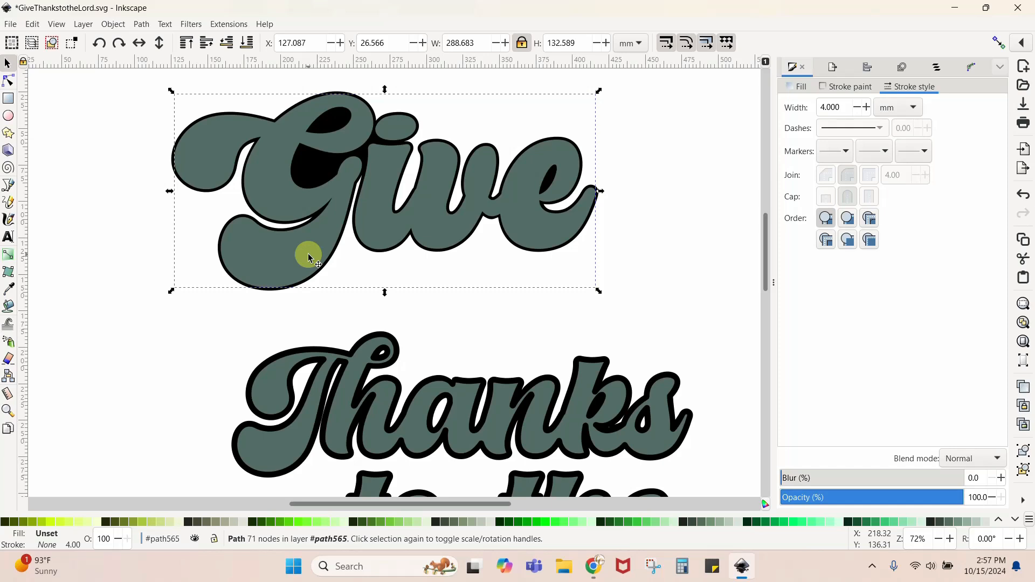
- Move the "Thanks" group to about X 153, Y 175 mm and ungroup it
scroll(482, 299, down, 4)
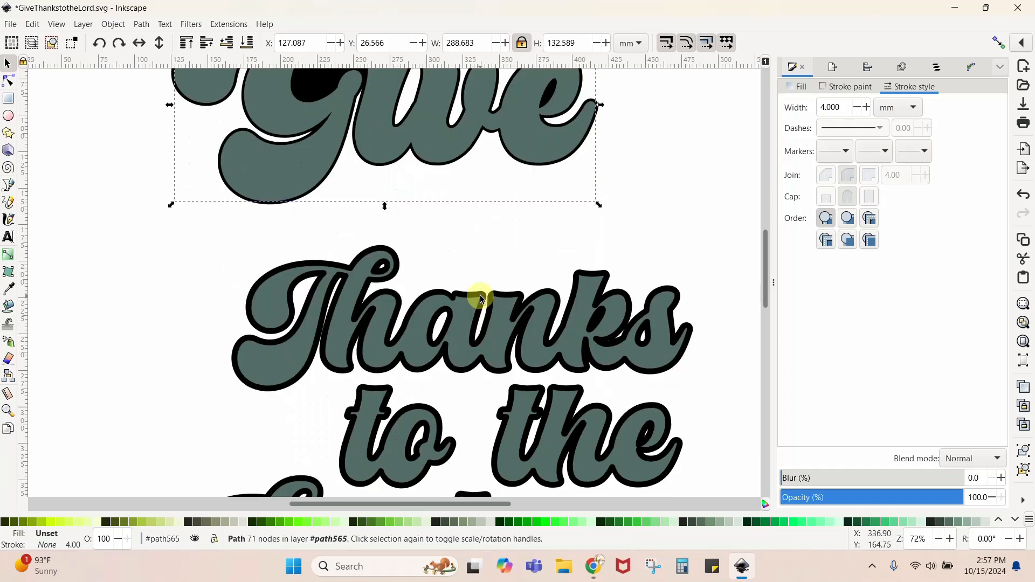
scroll(485, 286, down, 3)
drag(497, 264, 482, 245)
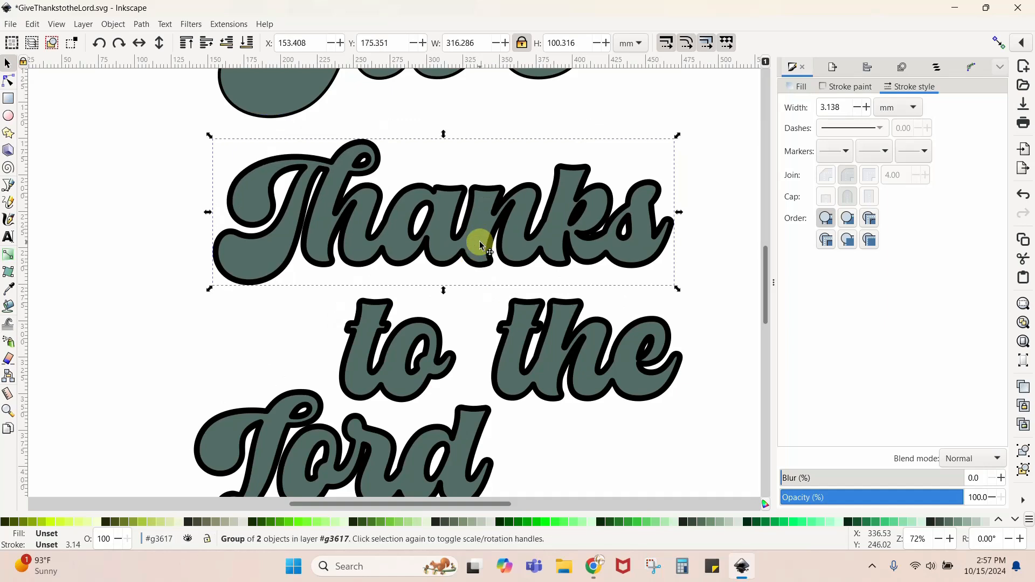
right_click(481, 245)
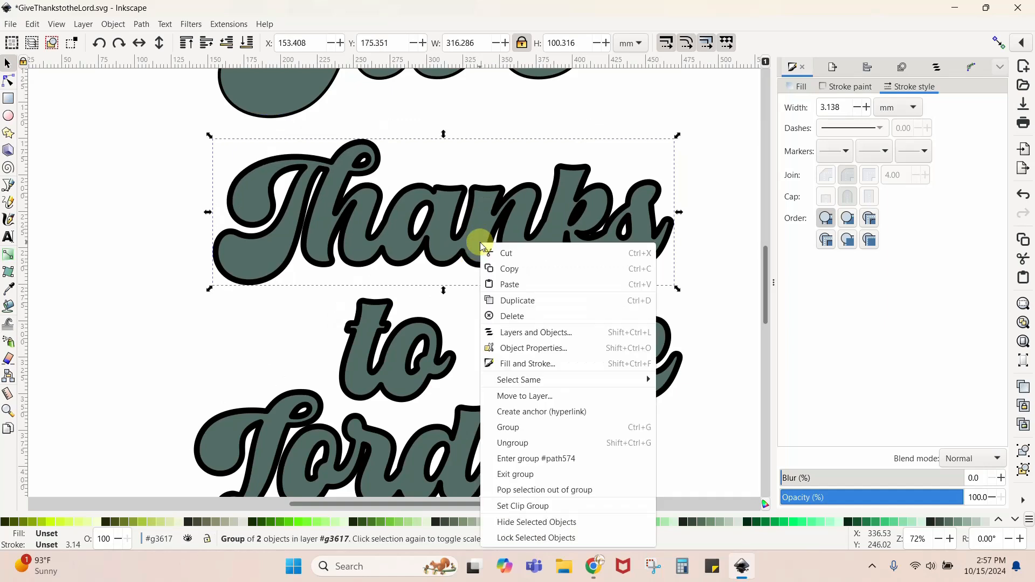
click(520, 442)
- Separate the black "Thanks" outline from its green fill, moving the outline to about X 153, Y 138 mm
drag(492, 205, 462, 185)
click(161, 329)
drag(296, 259, 204, 305)
drag(522, 196, 566, 157)
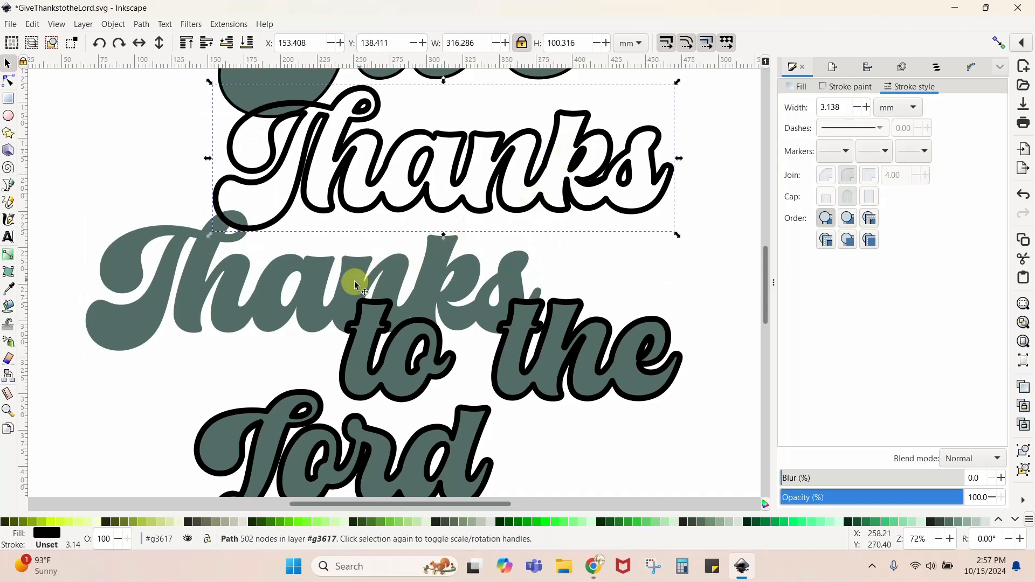
drag(354, 282, 358, 138)
- Ungroup "to the", move its green fill up over "Thanks" and its black outline to about X 222, Y 268 mm
right_click(404, 349)
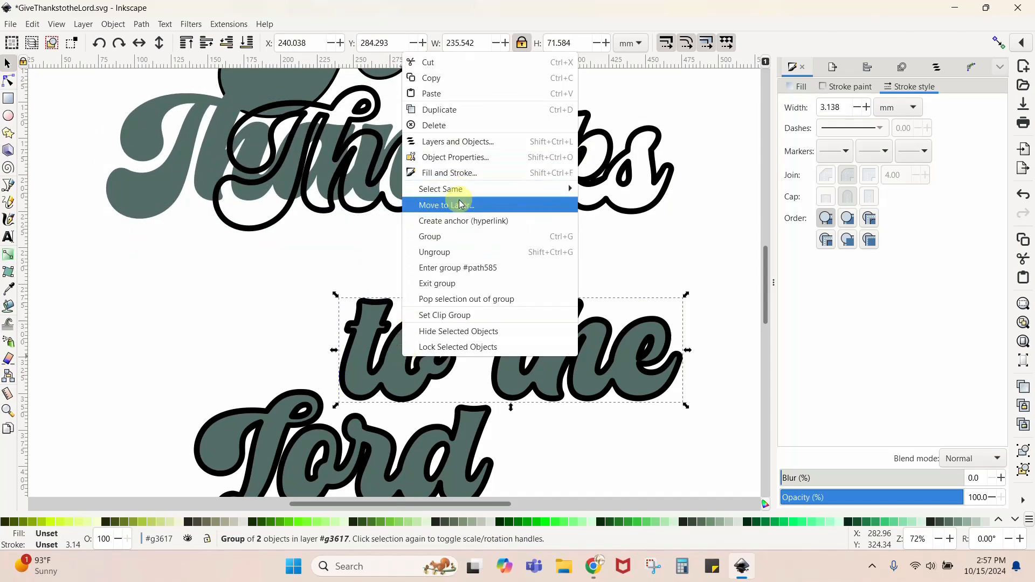
click(460, 252)
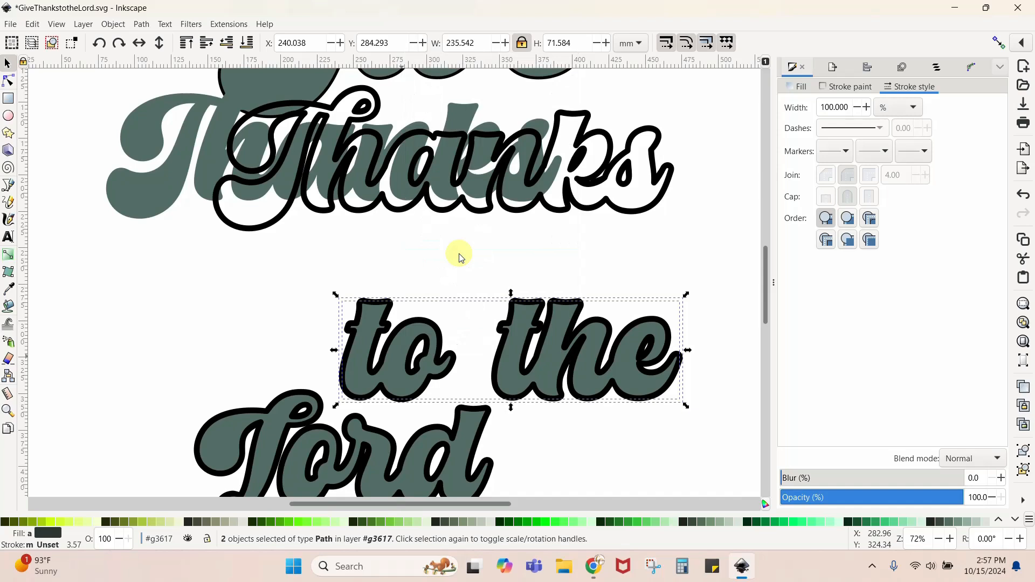
click(318, 269)
drag(397, 347, 288, 240)
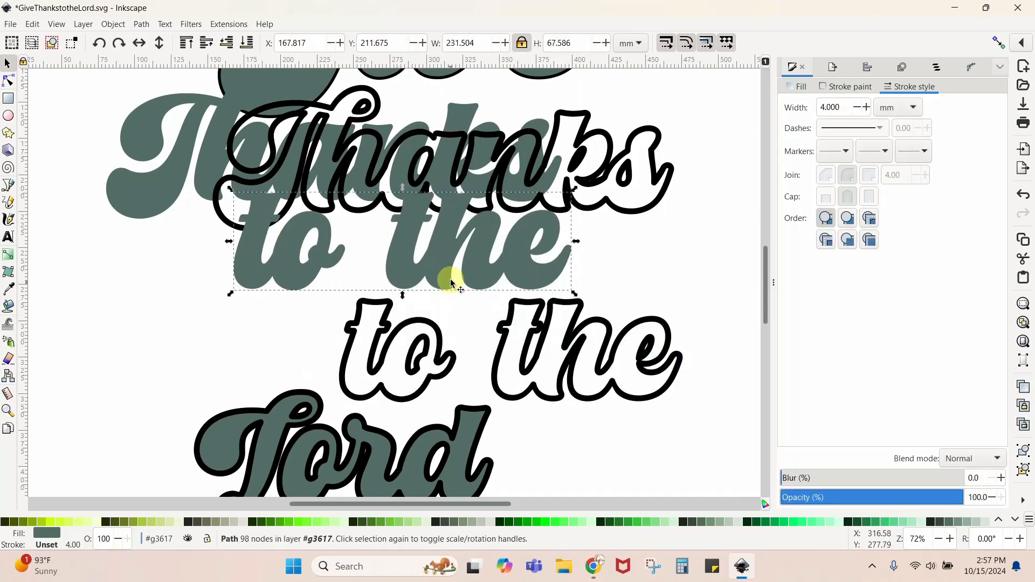
drag(451, 283, 479, 230)
drag(545, 381, 508, 345)
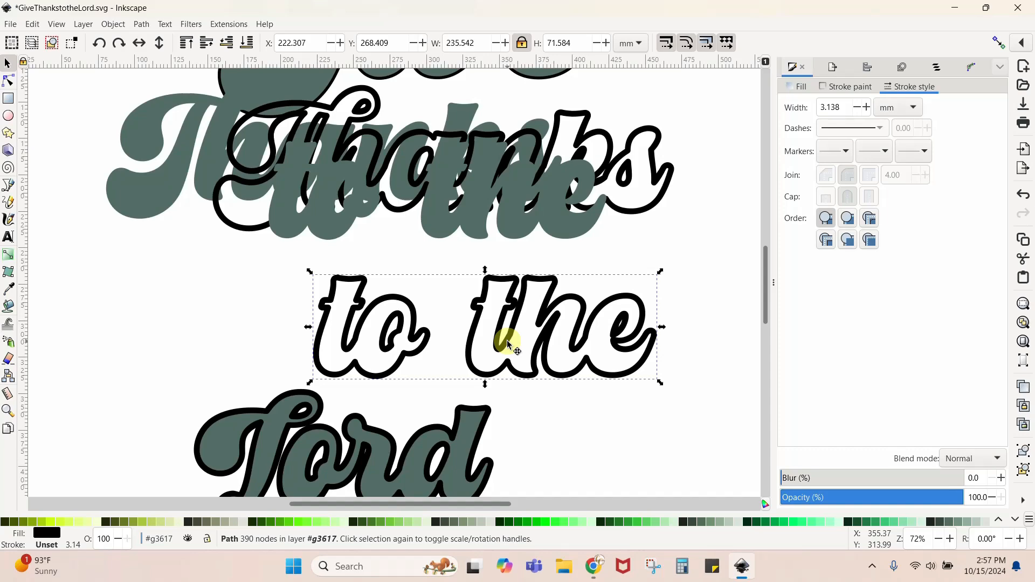
- Move the green "to the" fill down to about X 196, Y 241 mm and shift the black "Thanks" outline slightly downward
scroll(508, 345, up, 5)
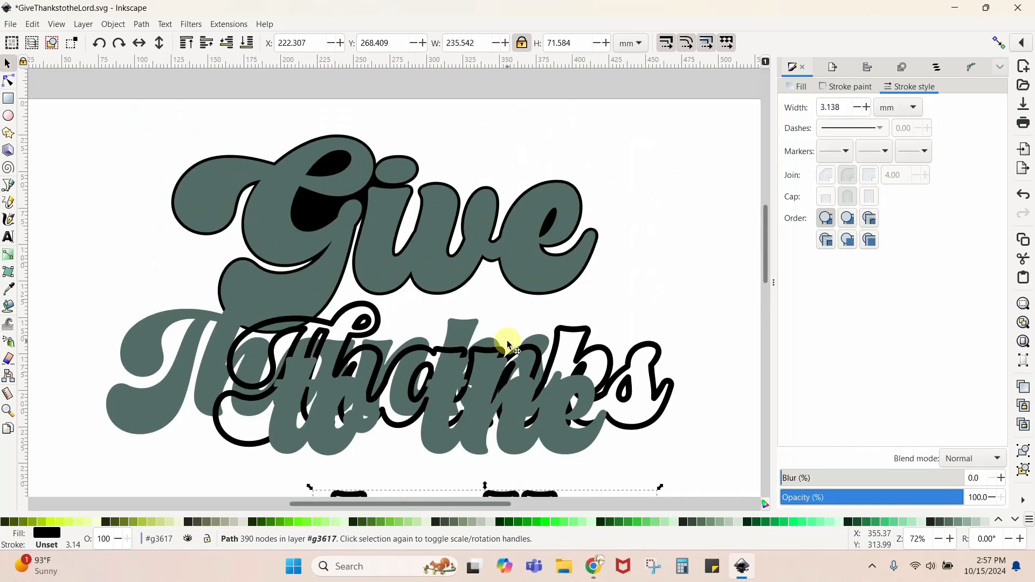
click(517, 459)
drag(469, 395, 491, 463)
scroll(567, 368, down, 5)
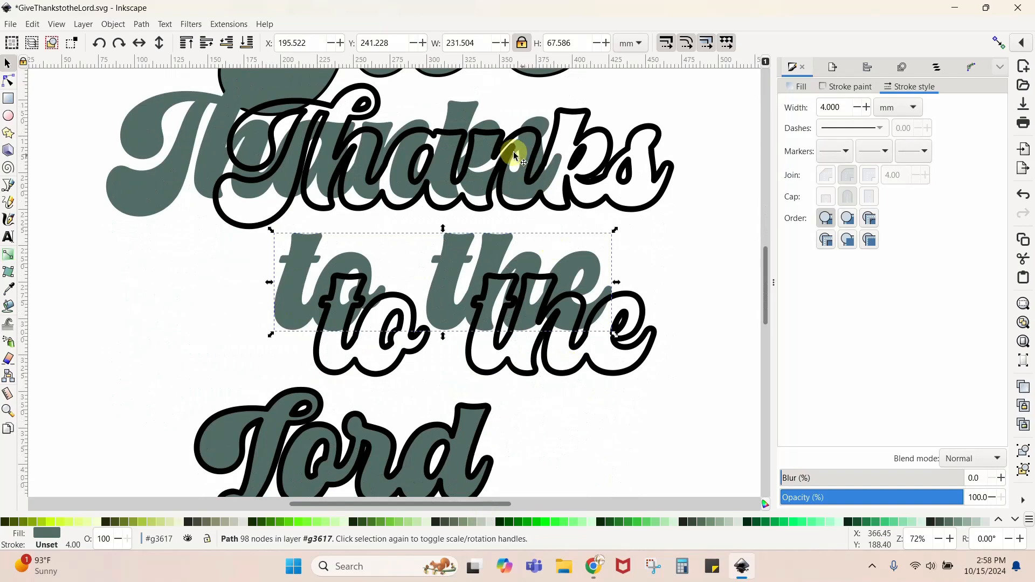
drag(516, 172, 532, 210)
- Undo the moves and ungrouping of "Thanks" and "to the" so their outlines and fills are reunited
key(ctrl+z)
key(ctrl+z)
key(ctrl+z)
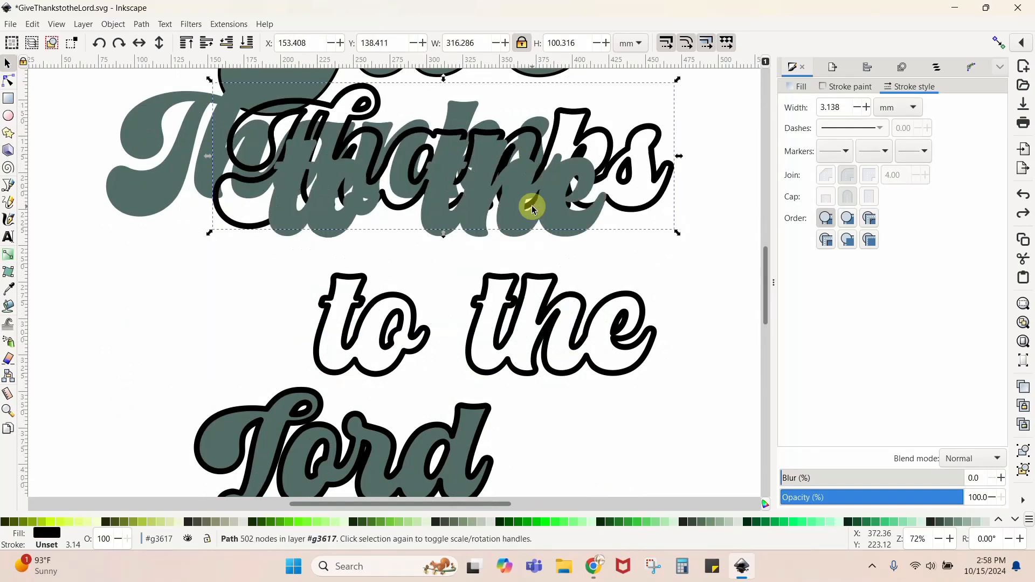
key(ctrl+z)
key(ctrl+z)
key(ctrl+z)
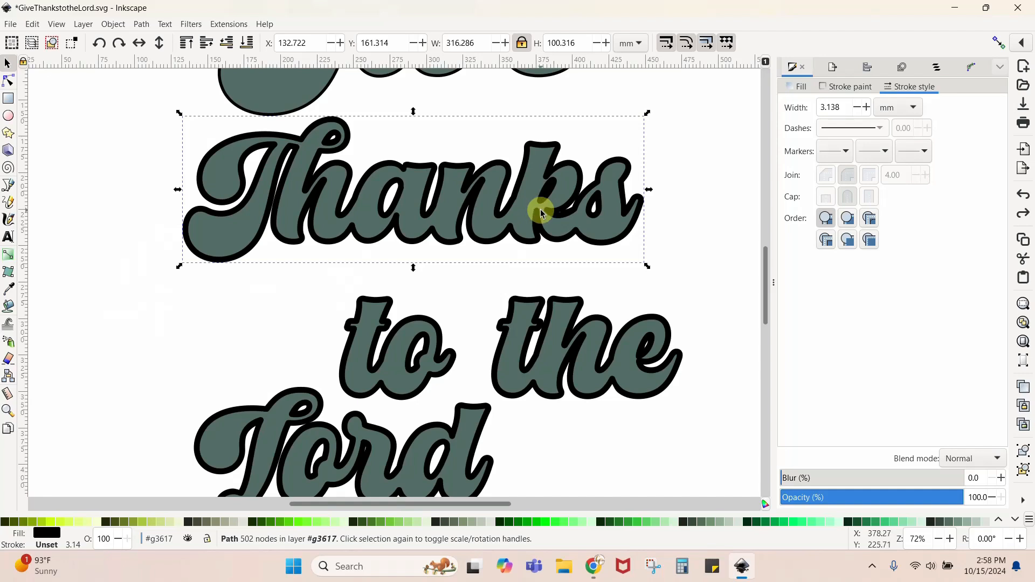
scroll(536, 212, up, 4)
key(ctrl+z)
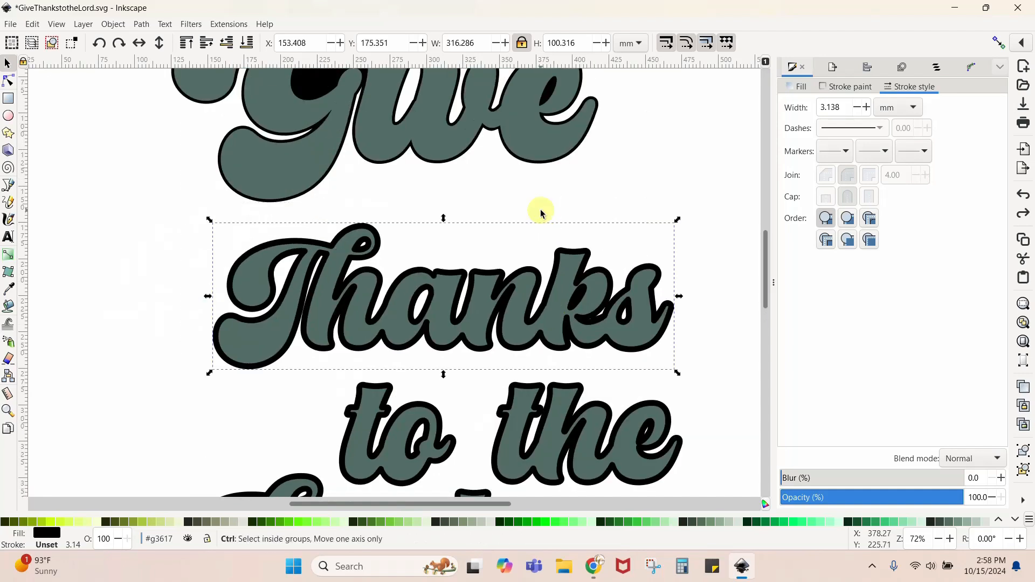
key(ctrl+z)
- Undo the alignment, stacking, deletion and break-apart edits made to "Give"
scroll(541, 212, up, 8)
key(ctrl+z)
key(ctrl+z)
key(ctrl+z)
key(ctrl+z)
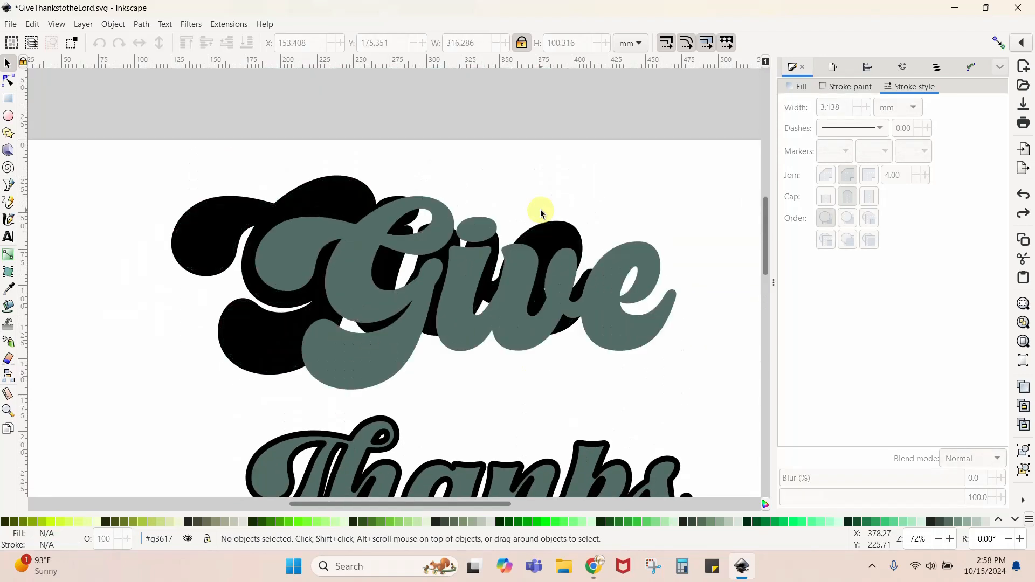
key(ctrl+z)
key(ctrl+z)
key(ctrl+z)
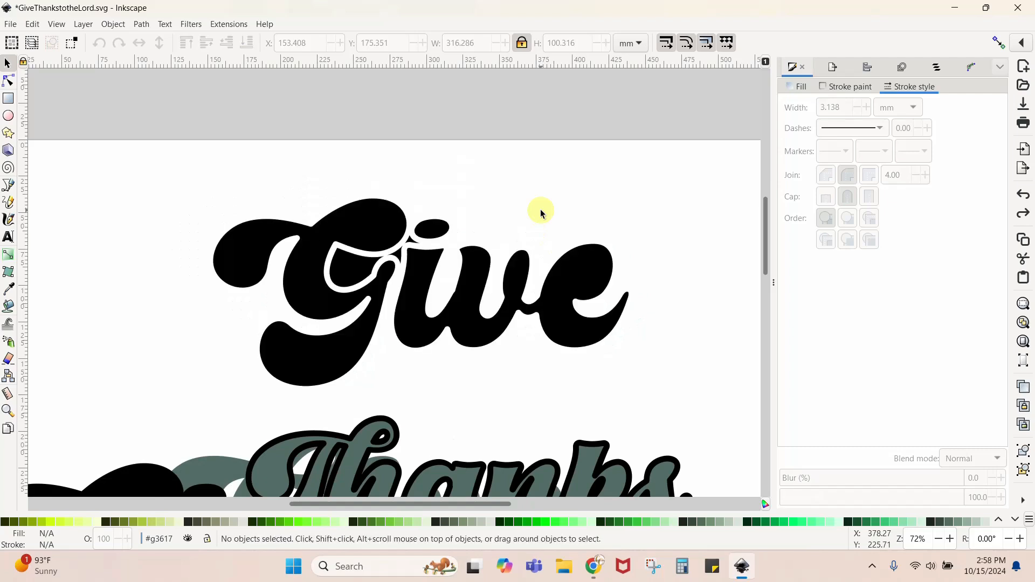
key(ctrl+z)
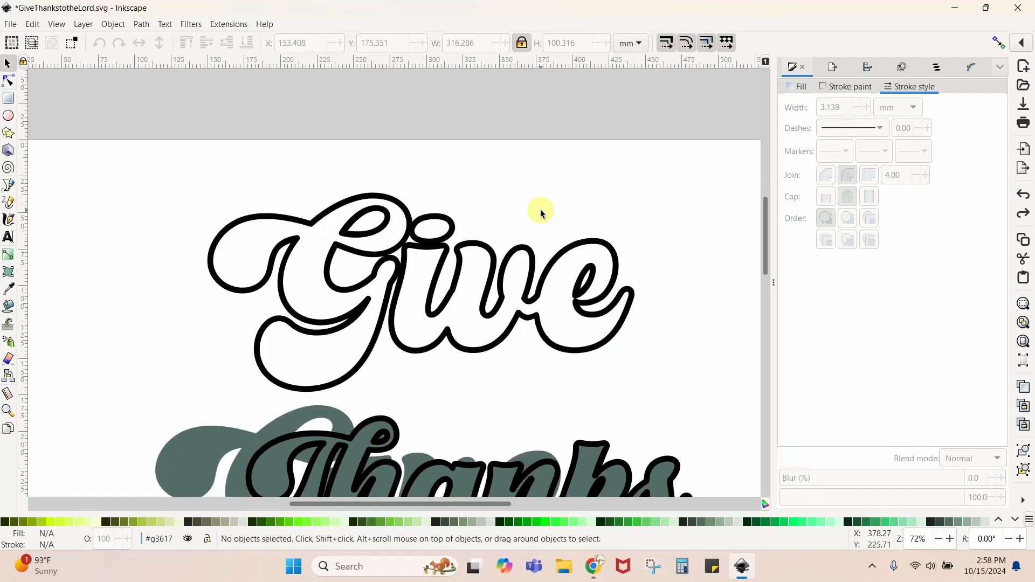
- Undo the separation of the black "Give" outline from its green fill, restoring the complete outlined word
key(ctrl+z)
key(ctrl+z)
key(ctrl+z)
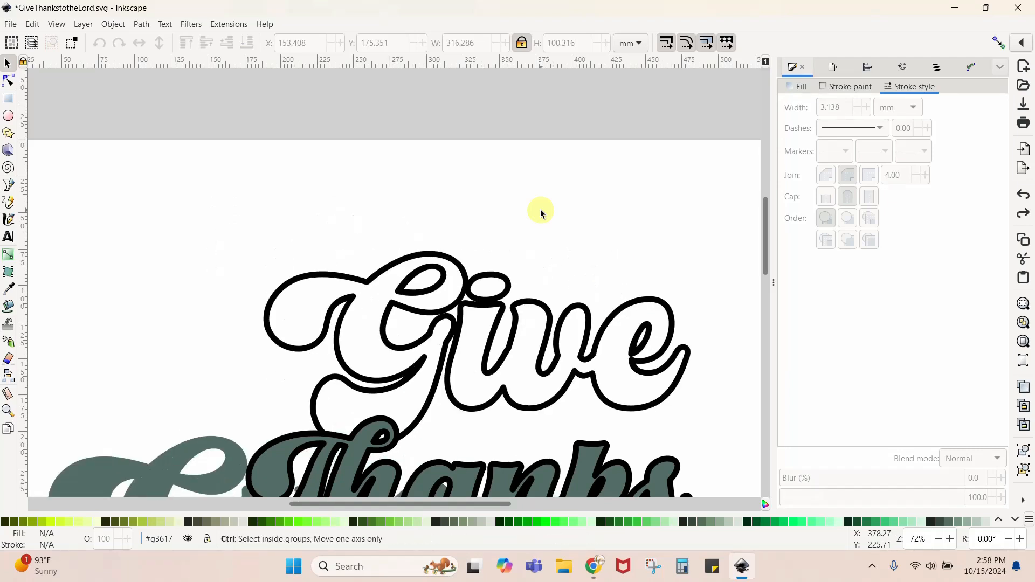
key(ctrl+z)
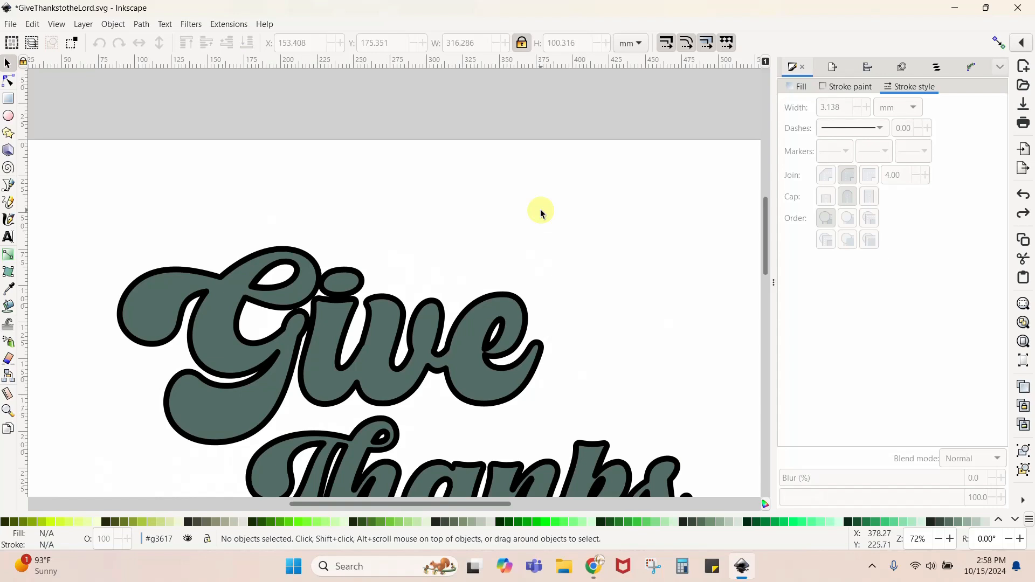
key(minus)
key(minus)
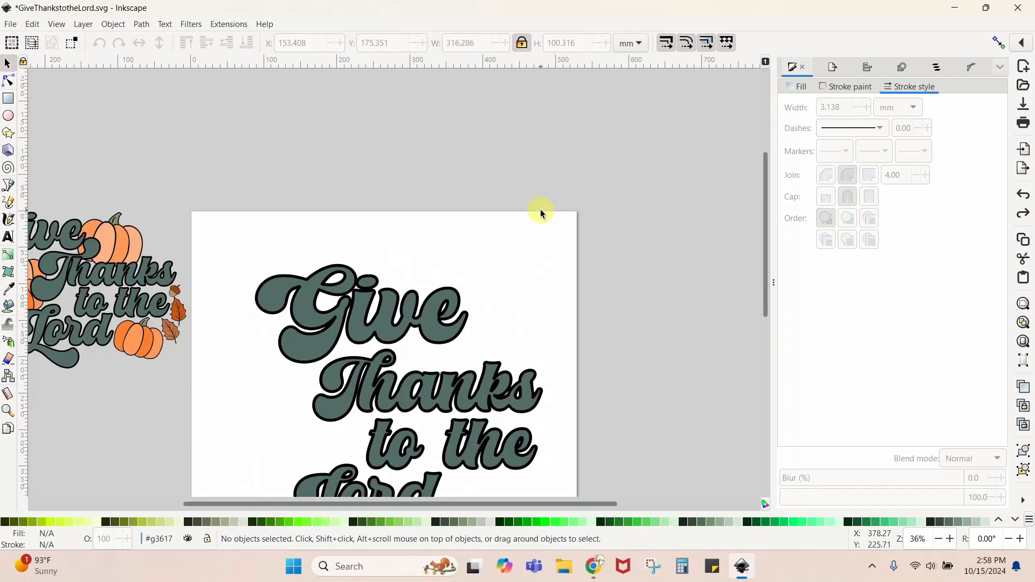
scroll(541, 213, down, 3)
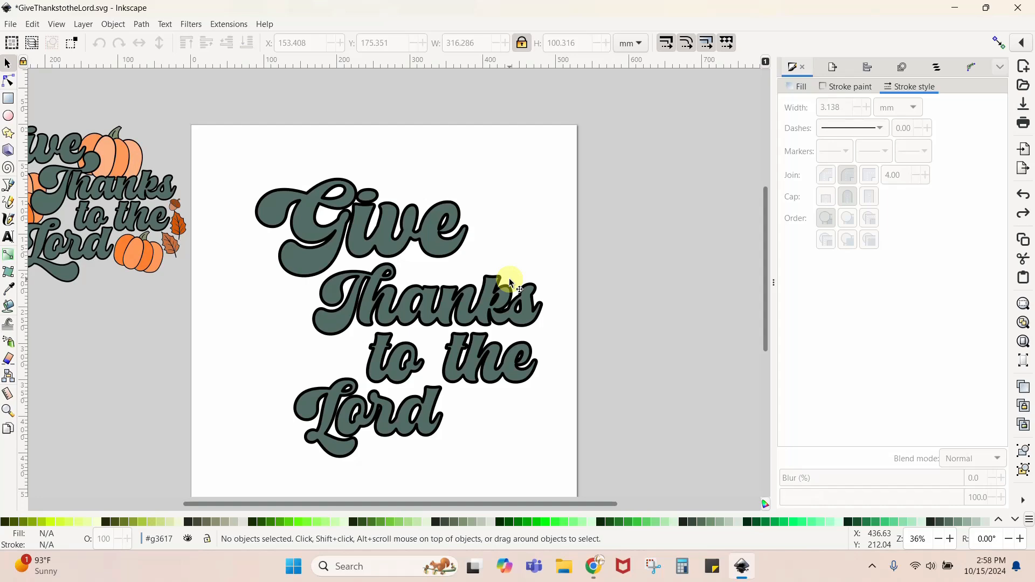
- Switch to Chrome with the Creative Fabrica home page
click(593, 566)
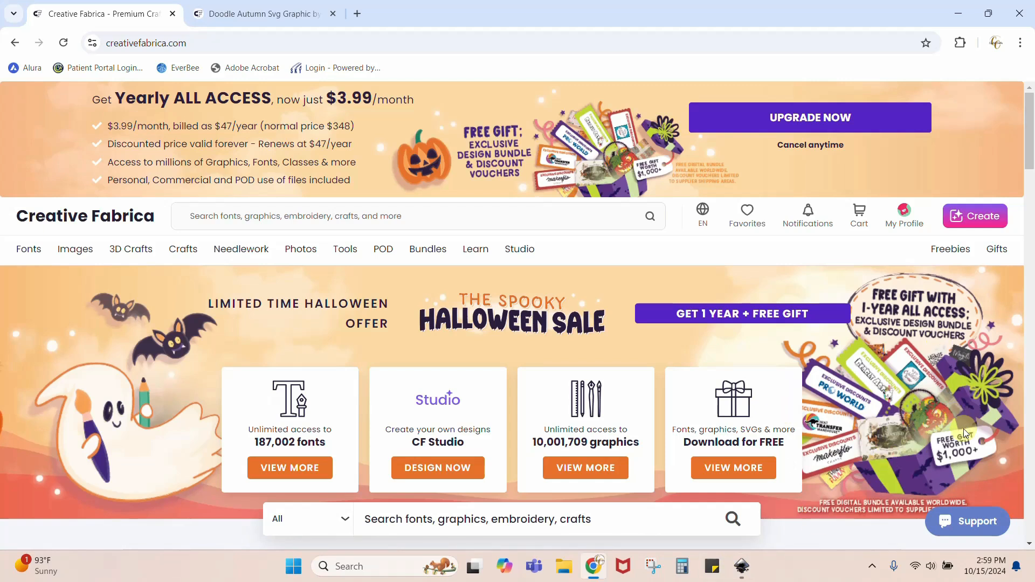
- Search Creative Fabrica for "fall pumpkin svg" and limit the results to the Crafts category
click(369, 211)
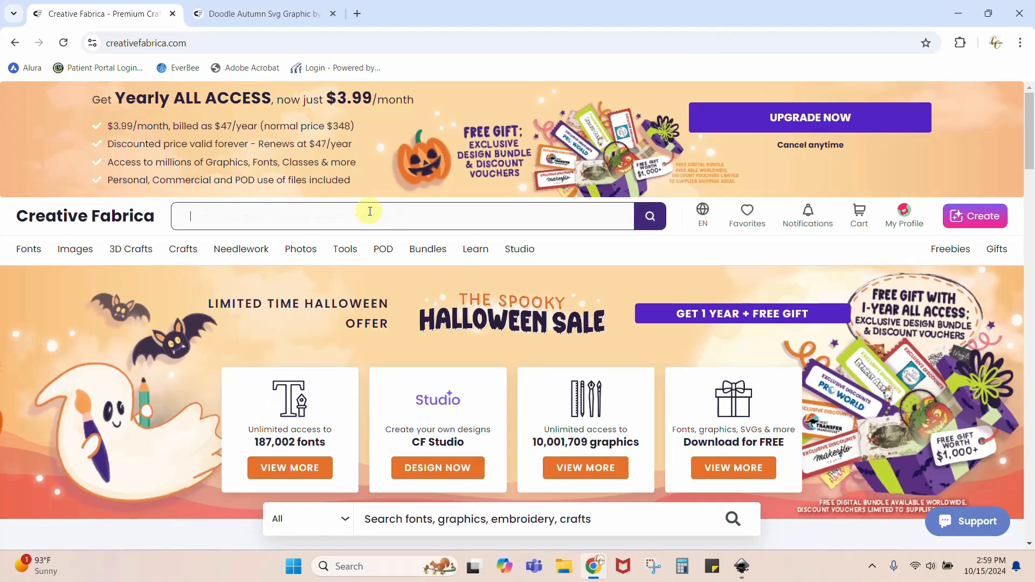
text(fall pumpkin svg)
key(Return)
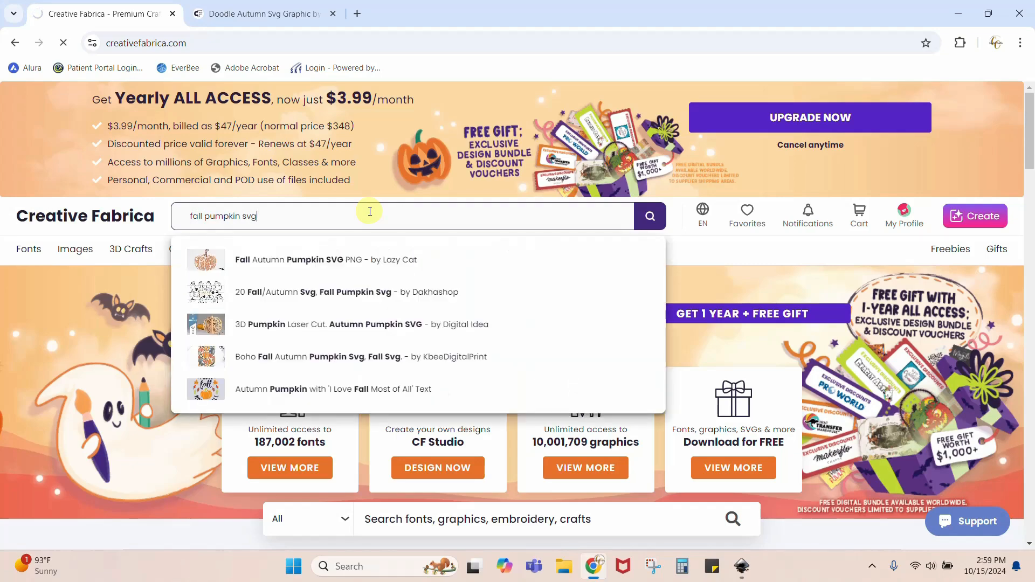
scroll(405, 281, down, 2)
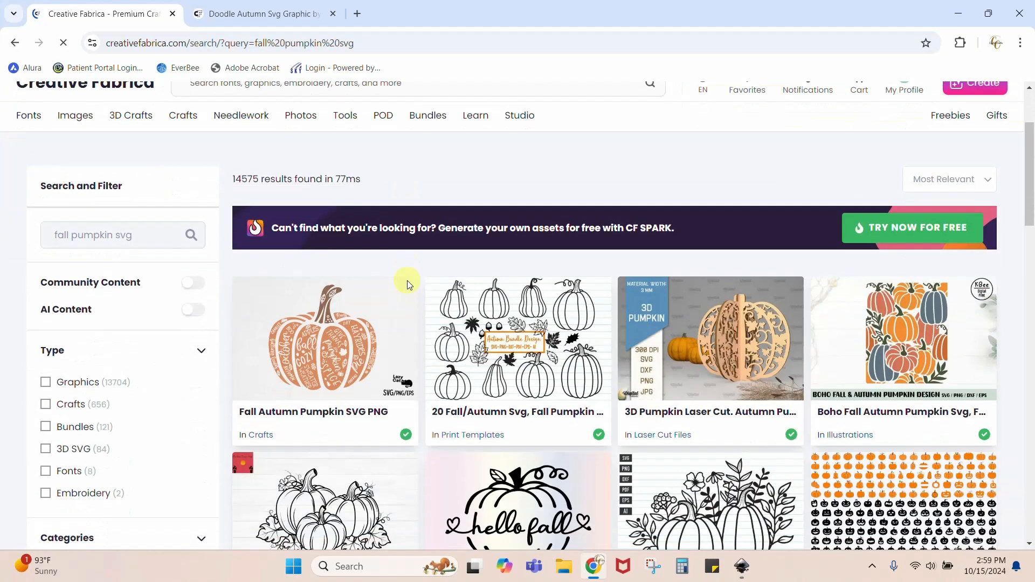
scroll(406, 280, down, 5)
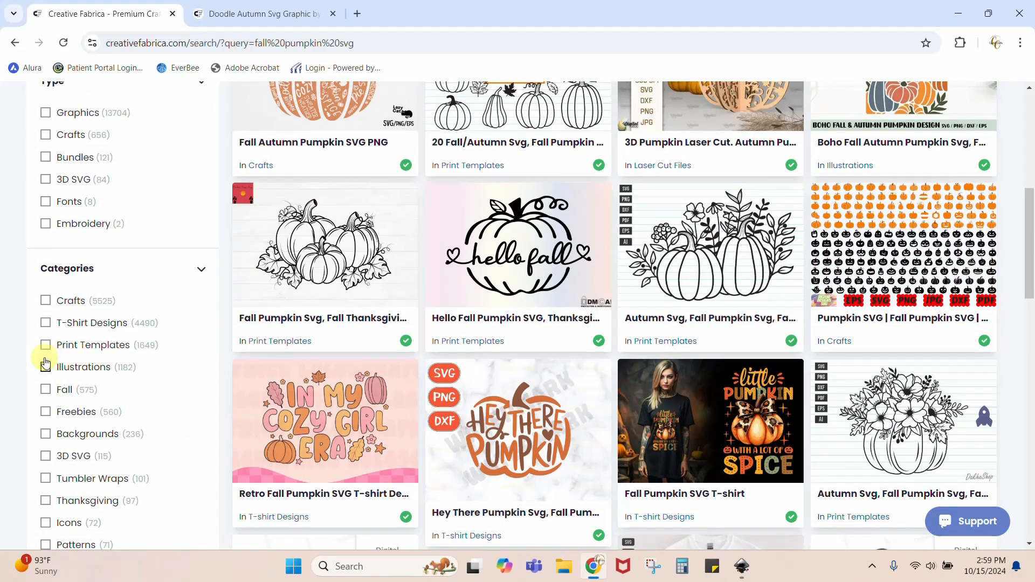
click(46, 301)
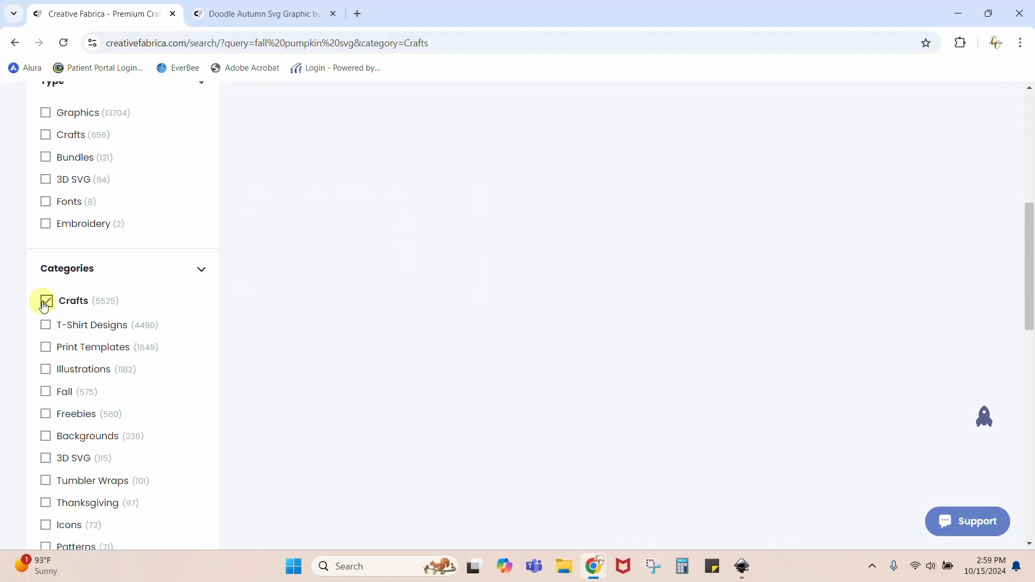
scroll(613, 355, up, 2)
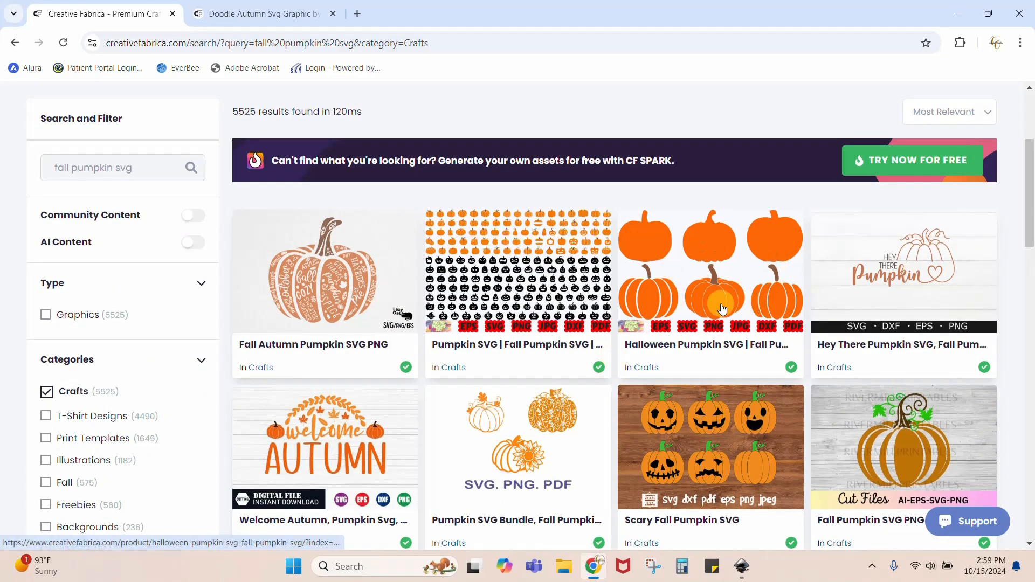
- Browse the pages of Crafts results for a fall pumpkin graphic that suits the lettering design
scroll(717, 309, down, 7)
scroll(723, 309, down, 7)
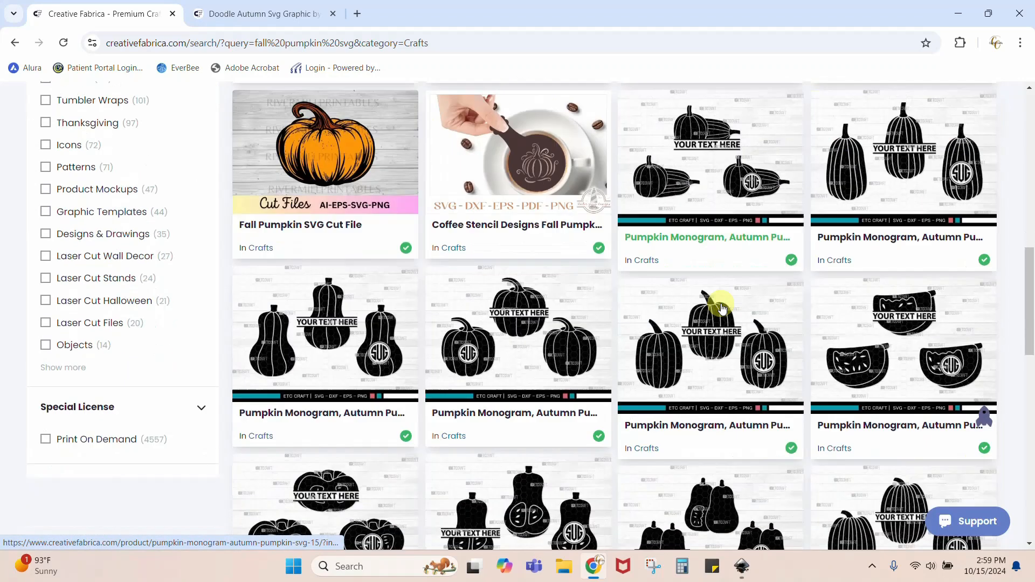
scroll(722, 308, down, 3)
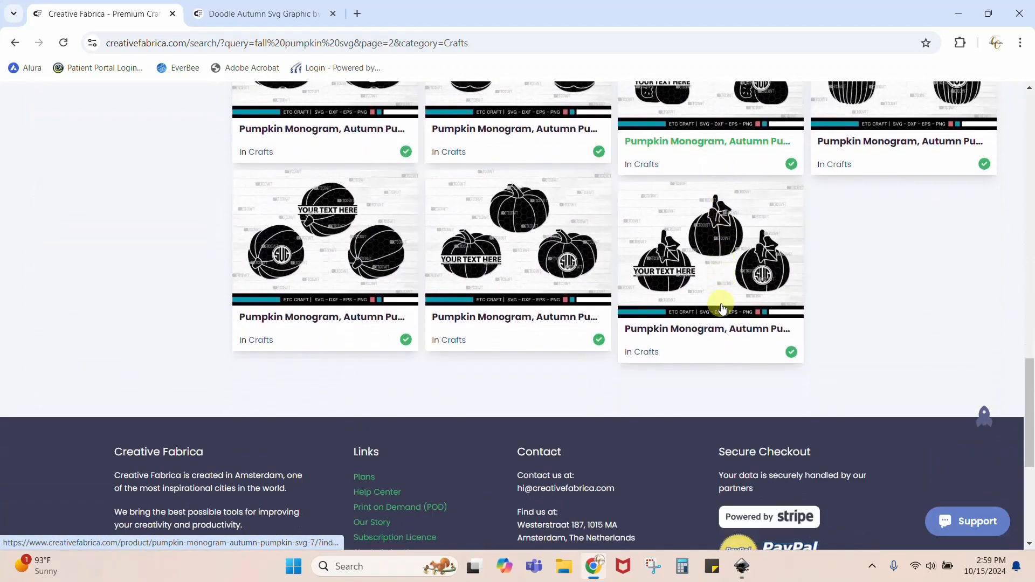
scroll(723, 308, down, 4)
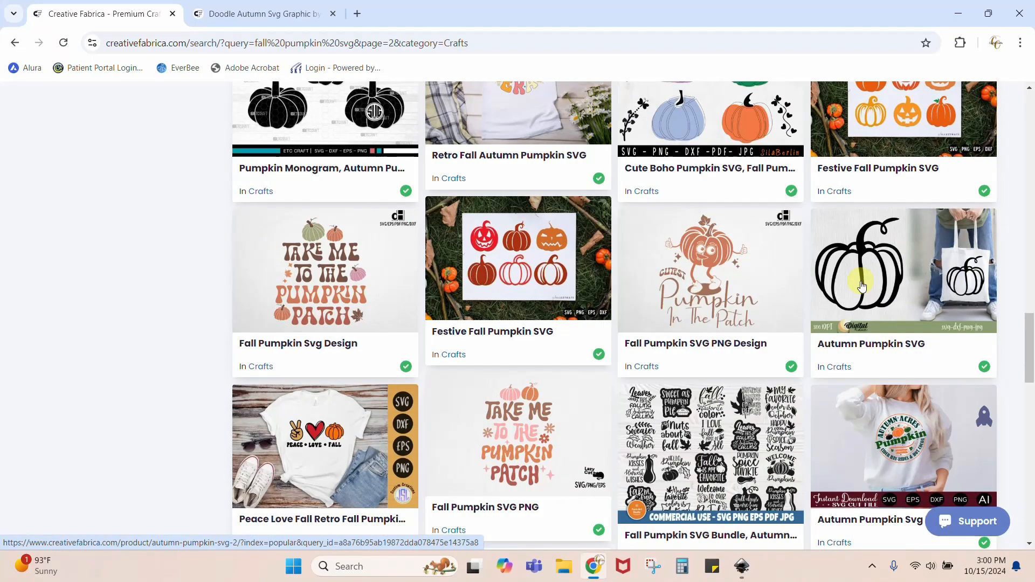
scroll(766, 183, up, 3)
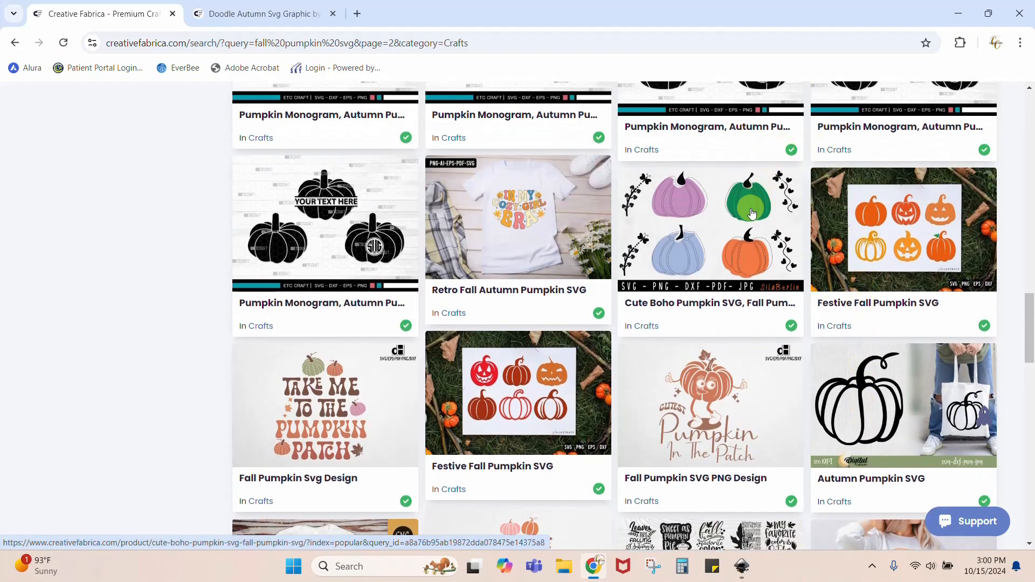
scroll(766, 184, down, 10)
scroll(752, 213, down, 3)
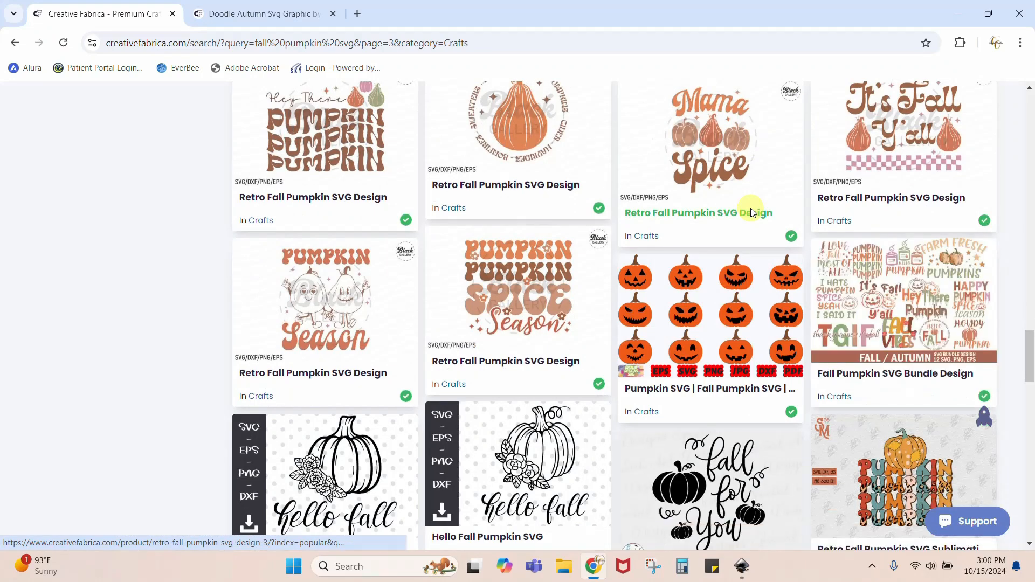
scroll(751, 209, down, 6)
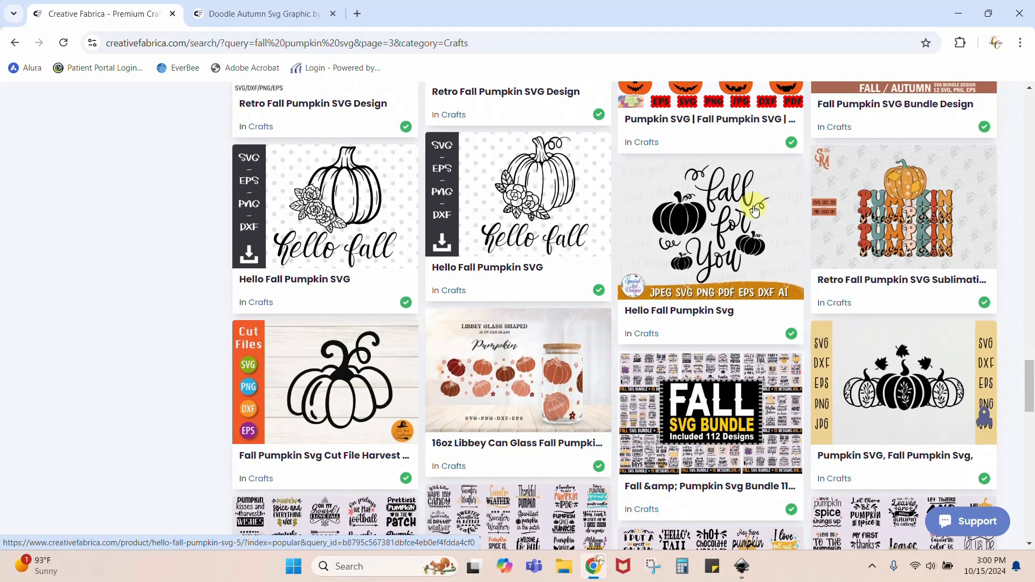
scroll(754, 210, down, 4)
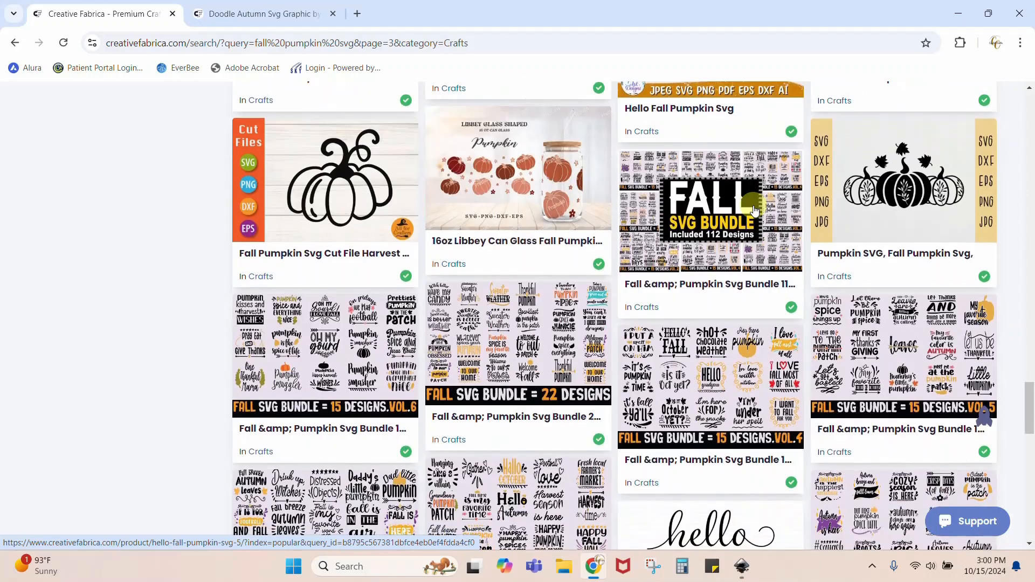
scroll(753, 210, down, 4)
scroll(576, 361, down, 3)
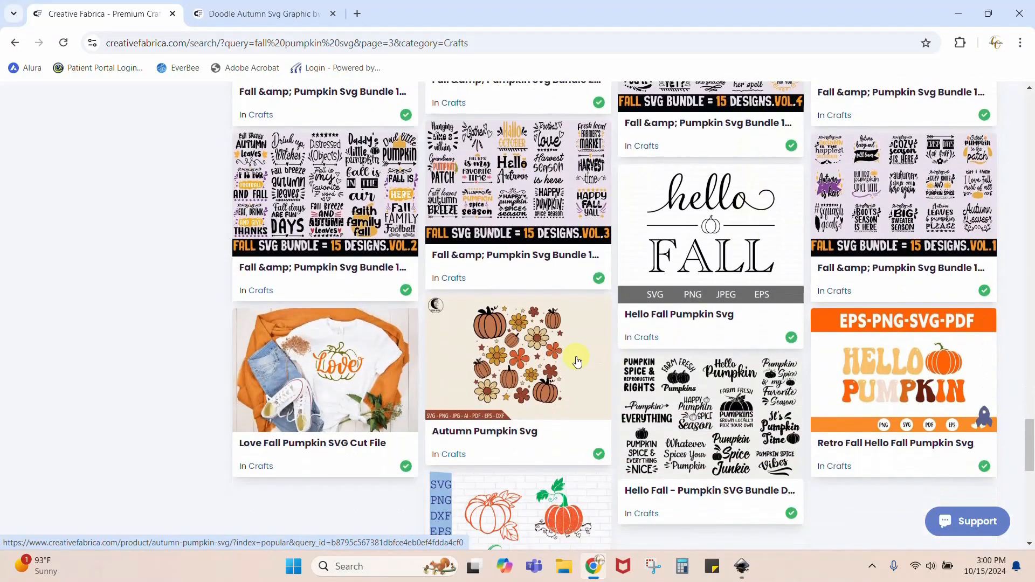
- Open the Autumn Pumpkin Svg product page and compare its artwork with the Doodle Autumn Svg set
click(520, 360)
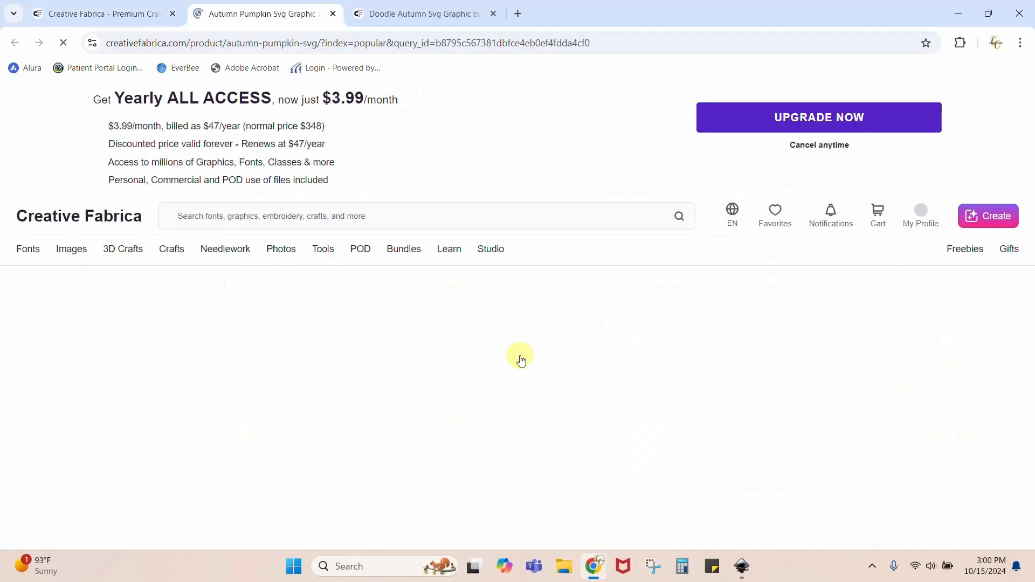
scroll(521, 358, down, 4)
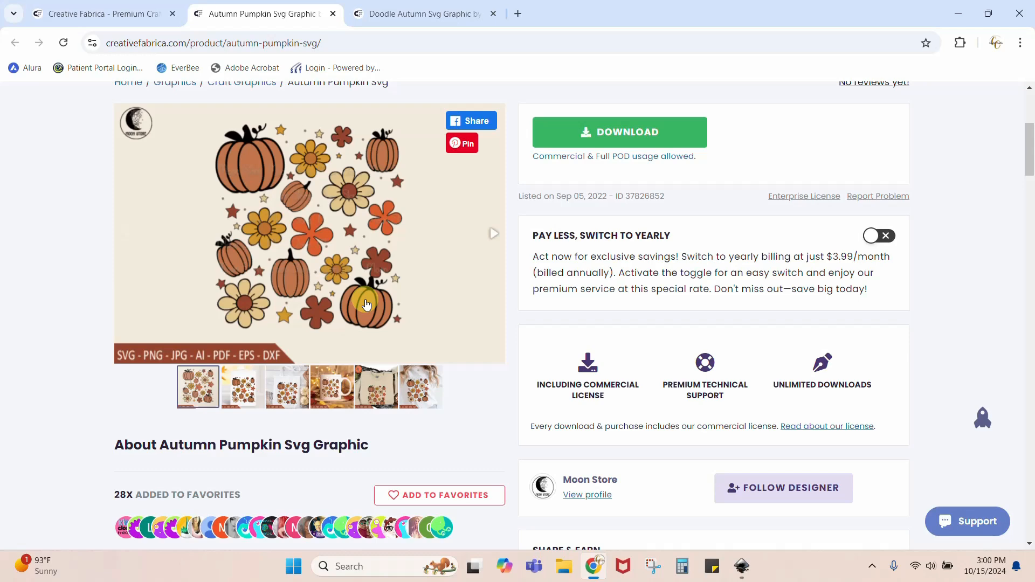
click(426, 11)
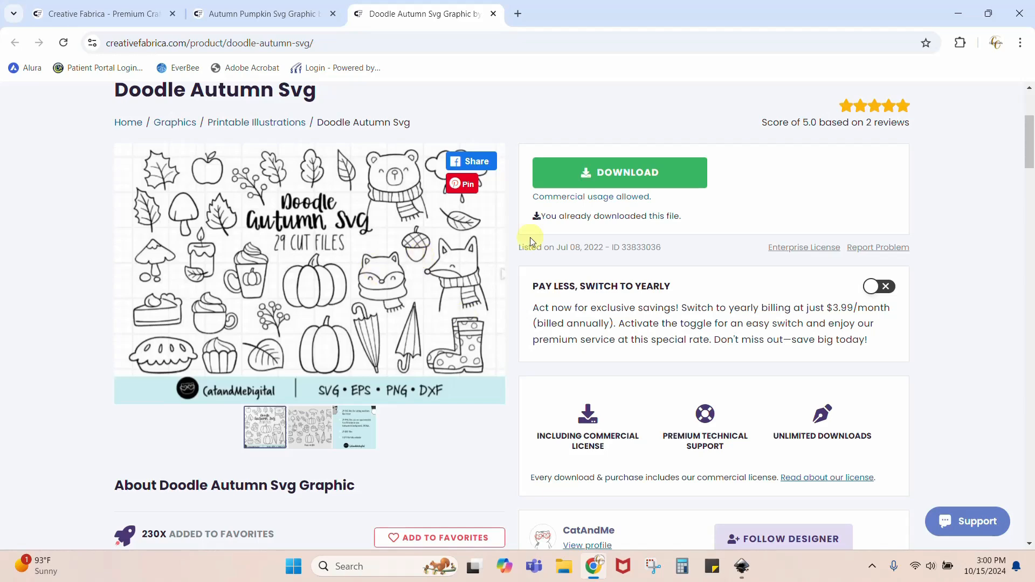
click(233, 16)
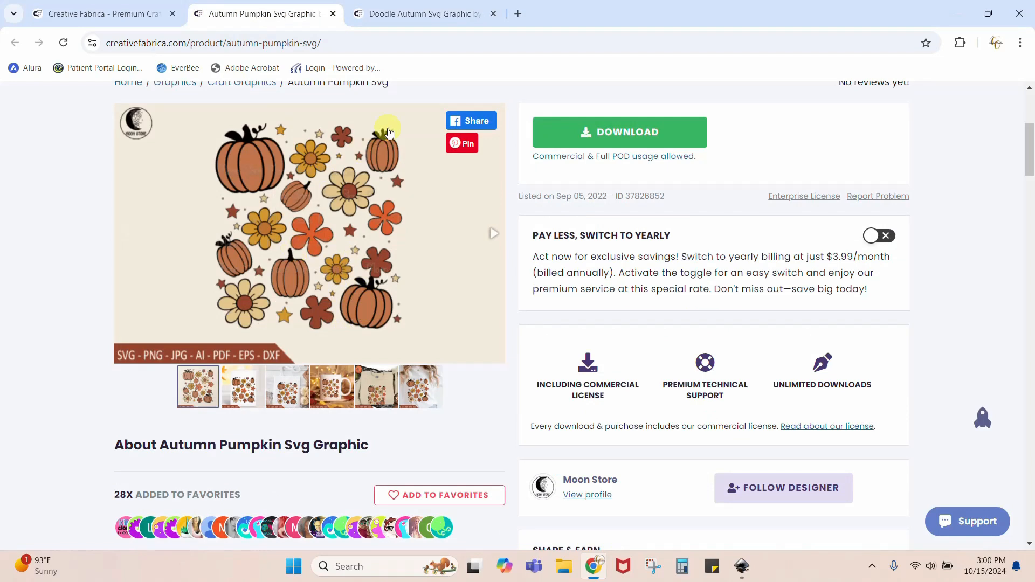
click(427, 15)
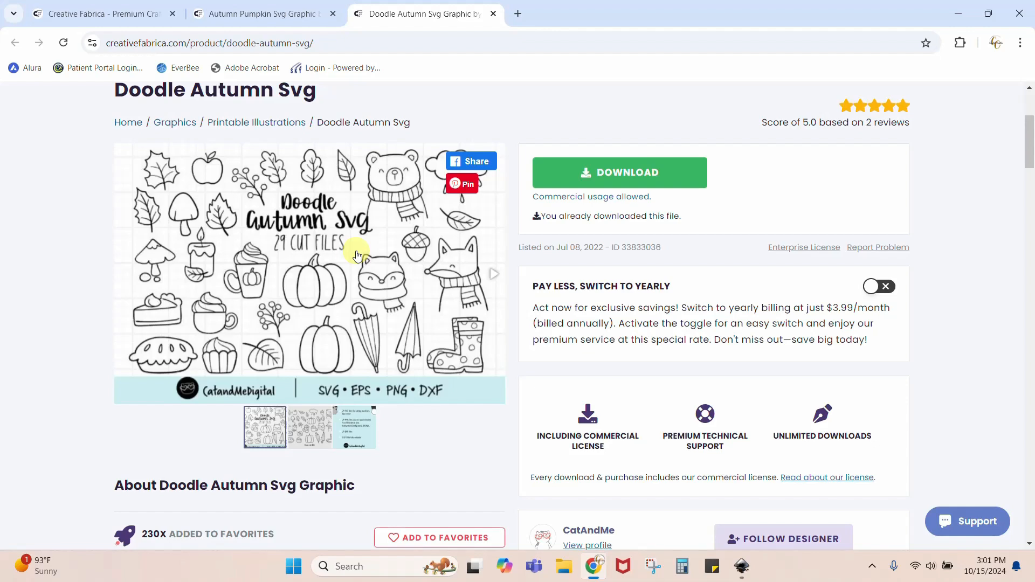
- Switch to Inkscape, import the leaf SVG from the desktop folder Doodle Autumn Svg > Doodle Autumn Svg8, and place it right of "Give"
key(alt+Tab)
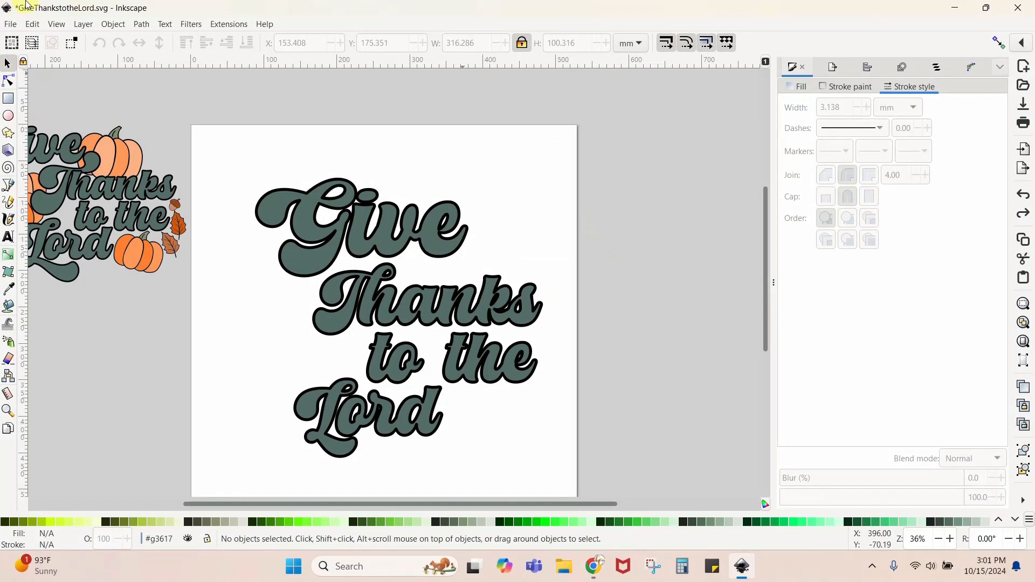
click(10, 25)
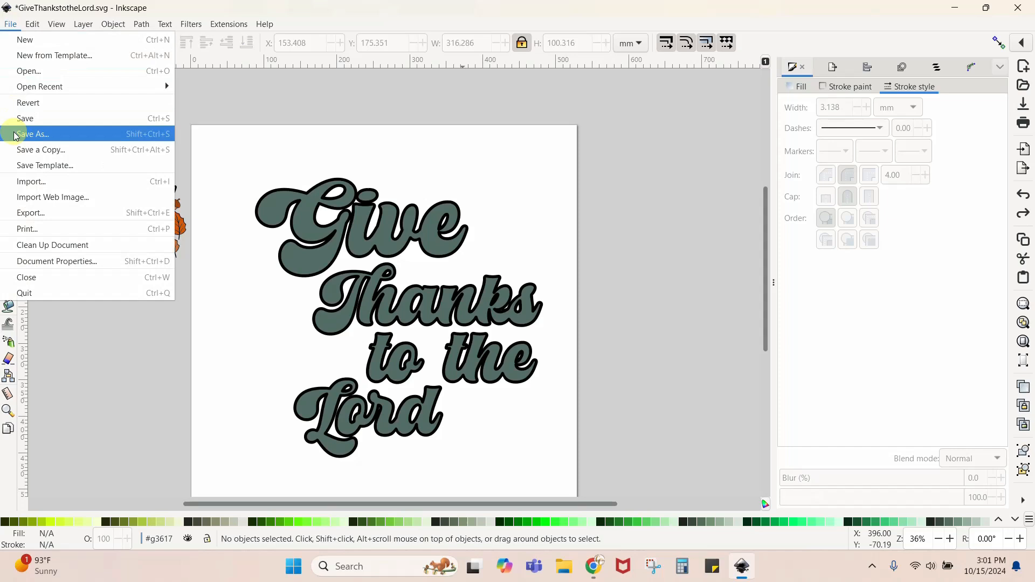
click(31, 184)
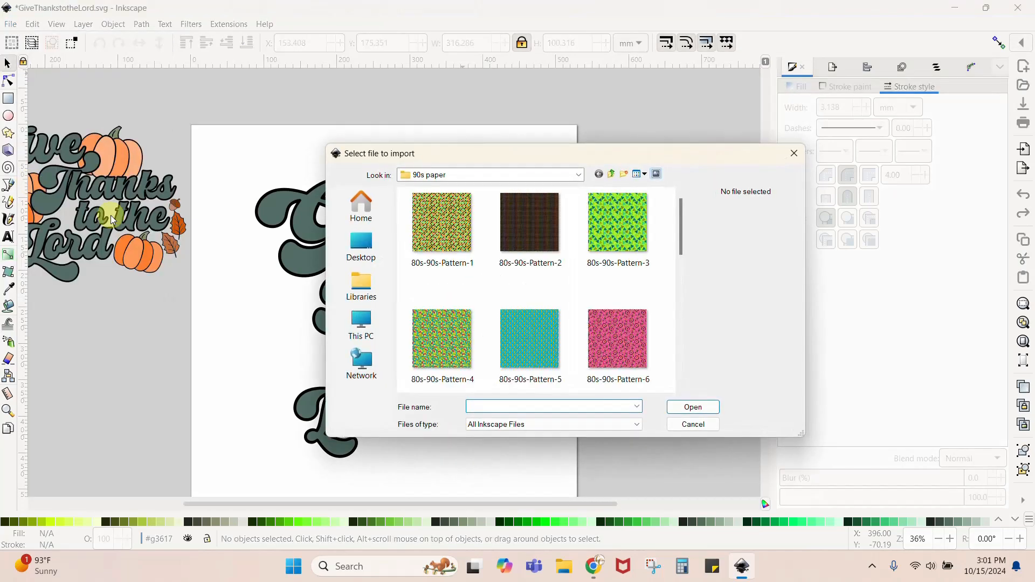
click(369, 256)
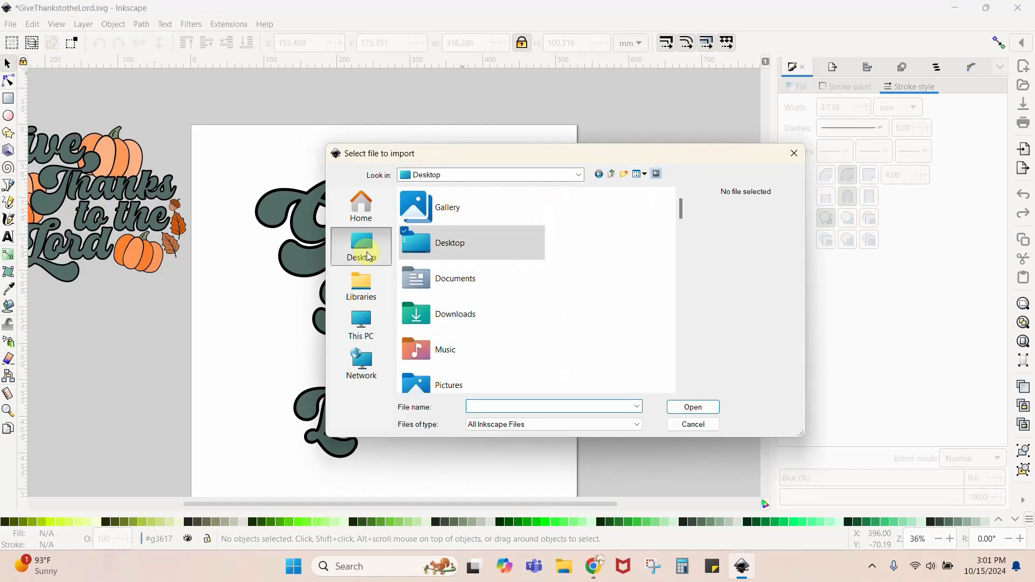
scroll(542, 294, down, 5)
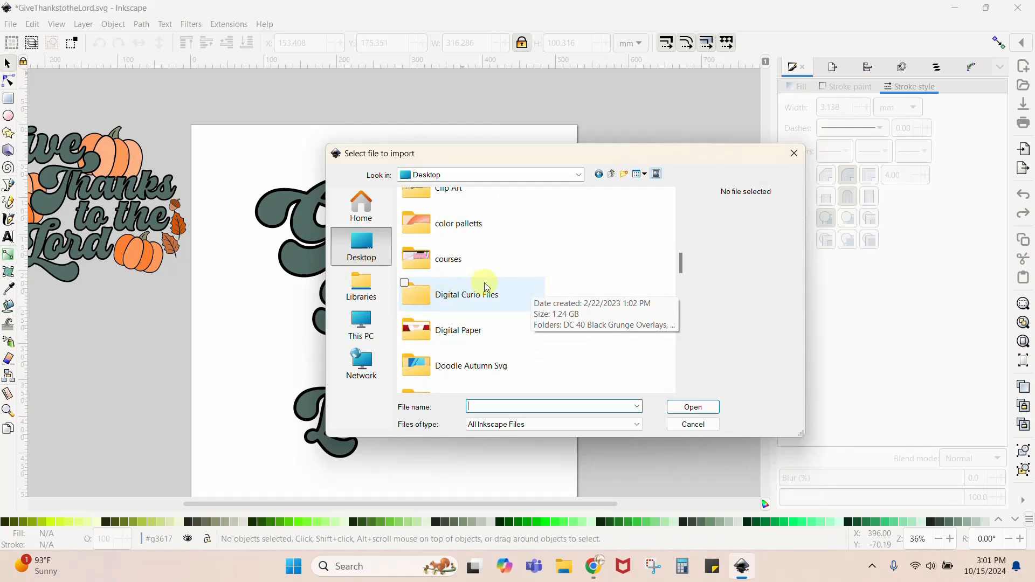
scroll(485, 280, down, 3)
double_click(425, 281)
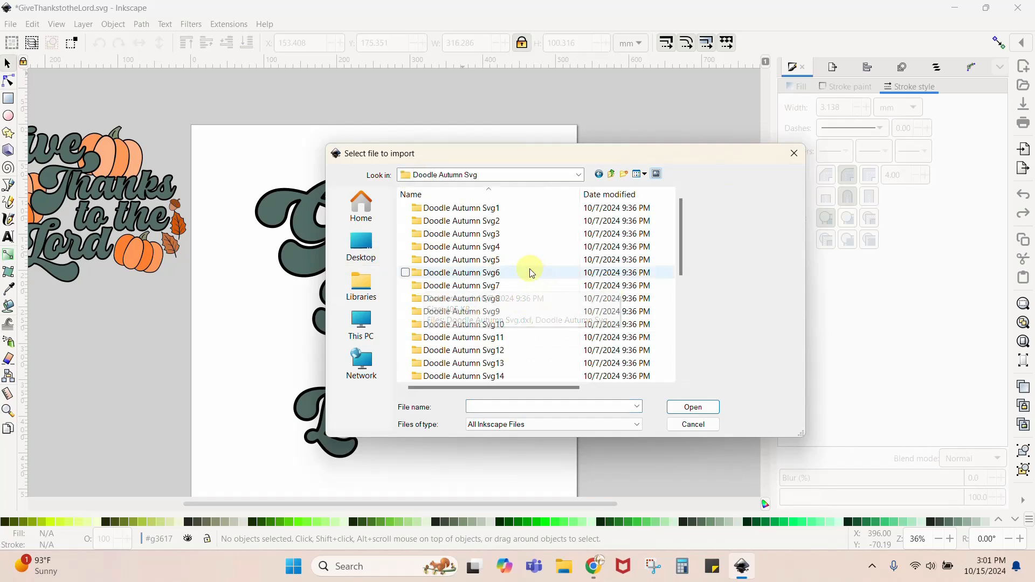
double_click(485, 299)
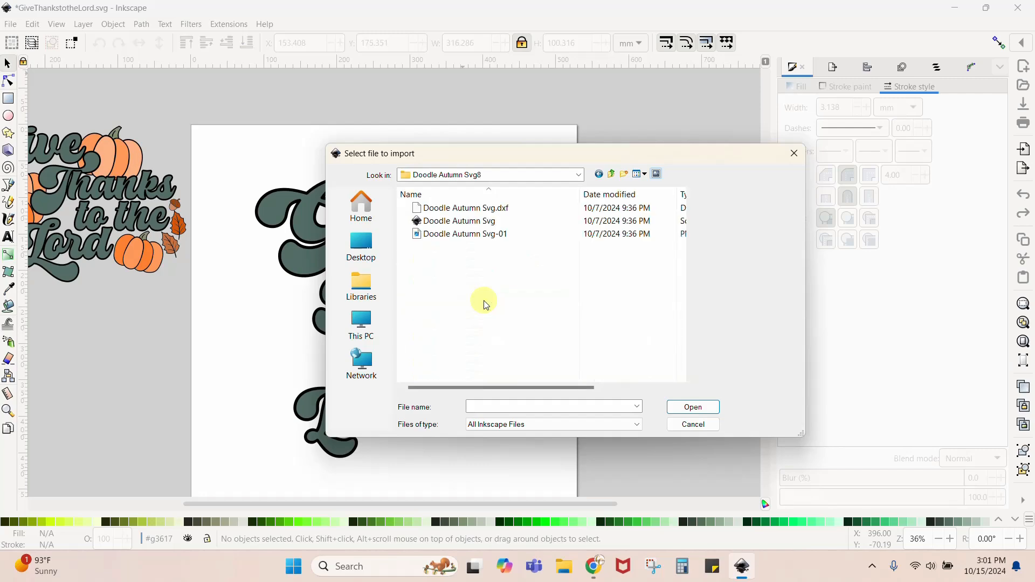
double_click(474, 224)
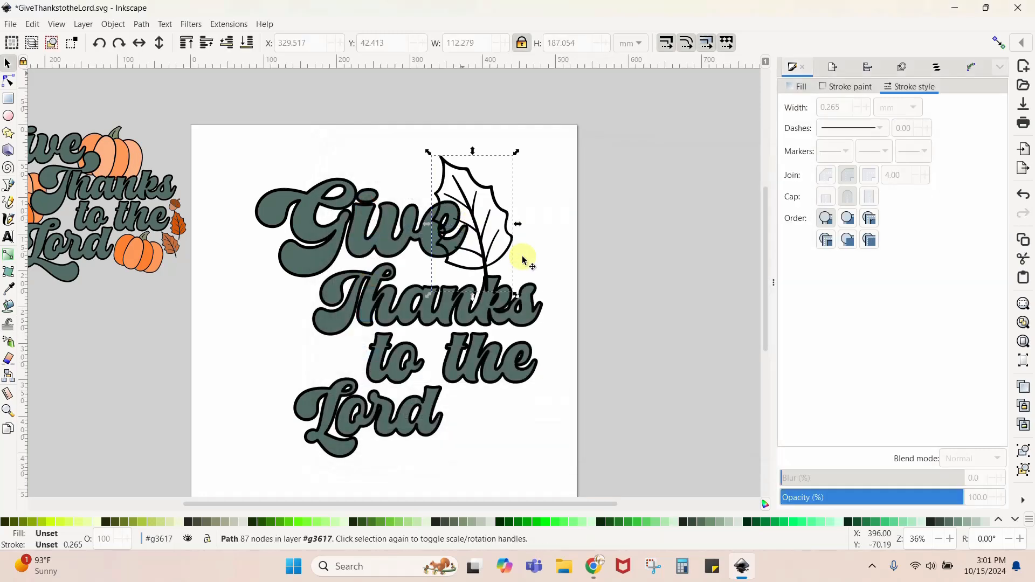
drag(493, 243, 559, 235)
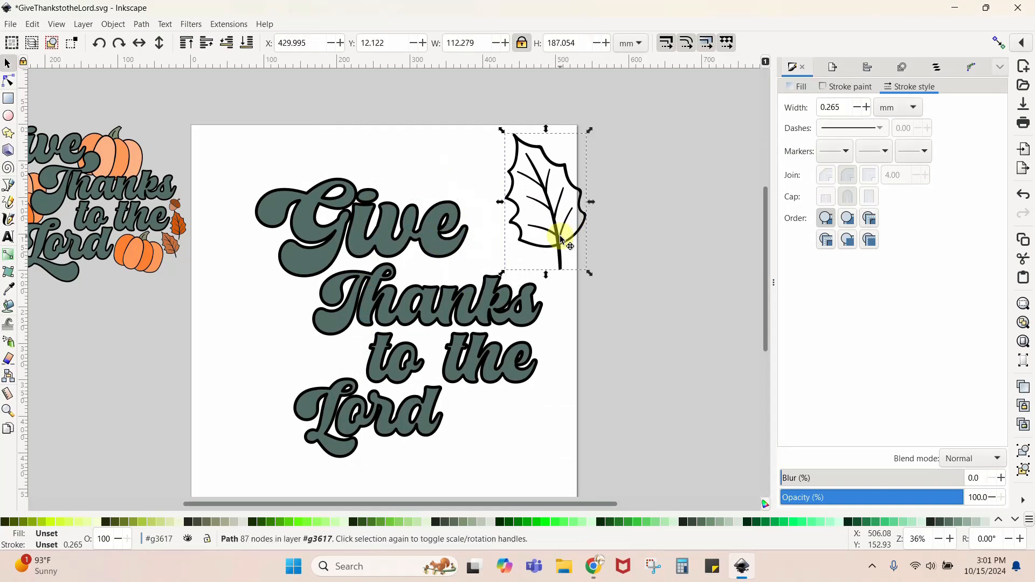
- Check the thumbnails in the desktop's Doodle Autumn Svg folder for the pumpkin's subfolder, then return to Inkscape
click(14, 25)
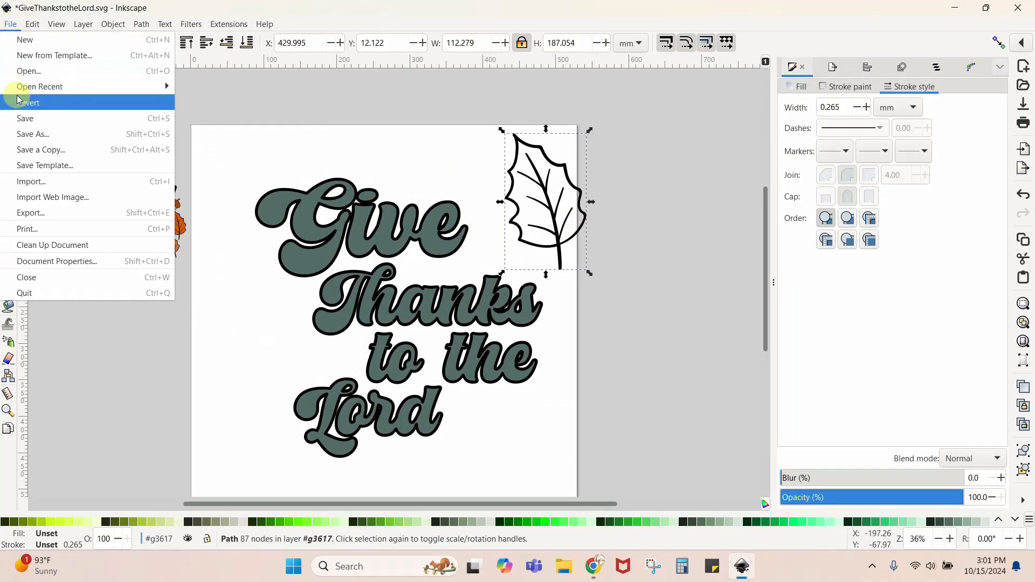
click(958, 10)
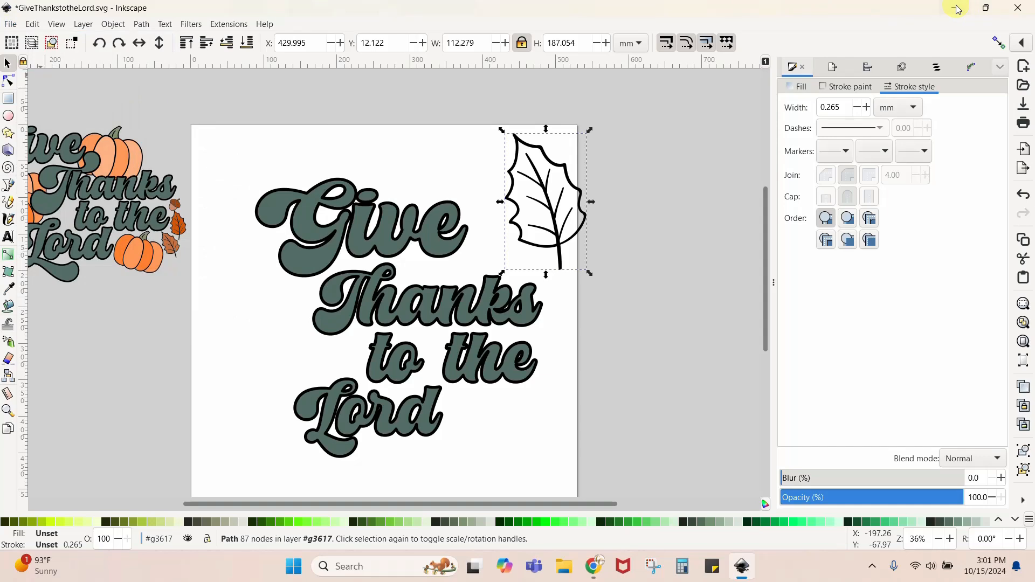
click(957, 10)
click(956, 7)
click(581, 40)
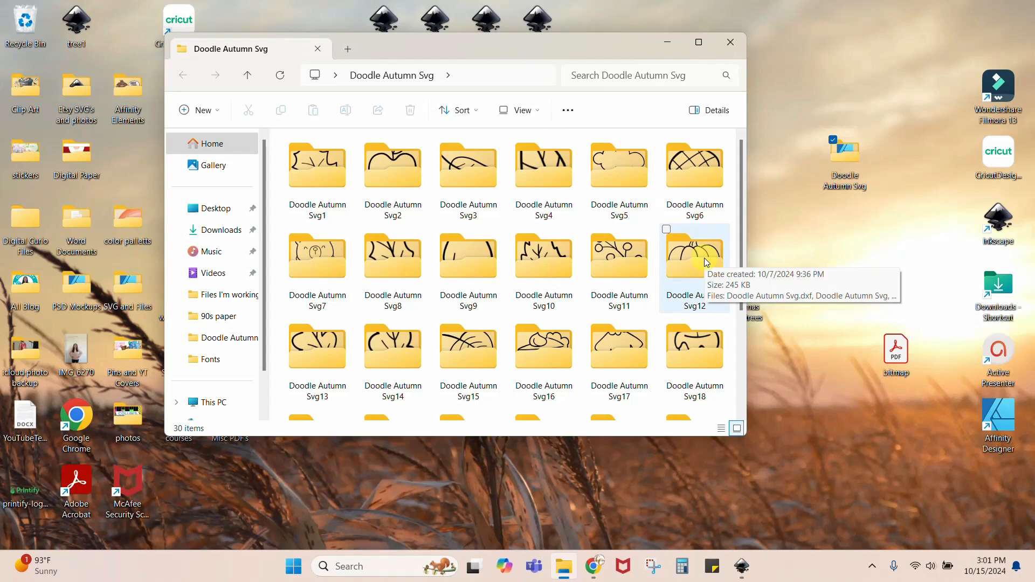
click(730, 44)
click(741, 566)
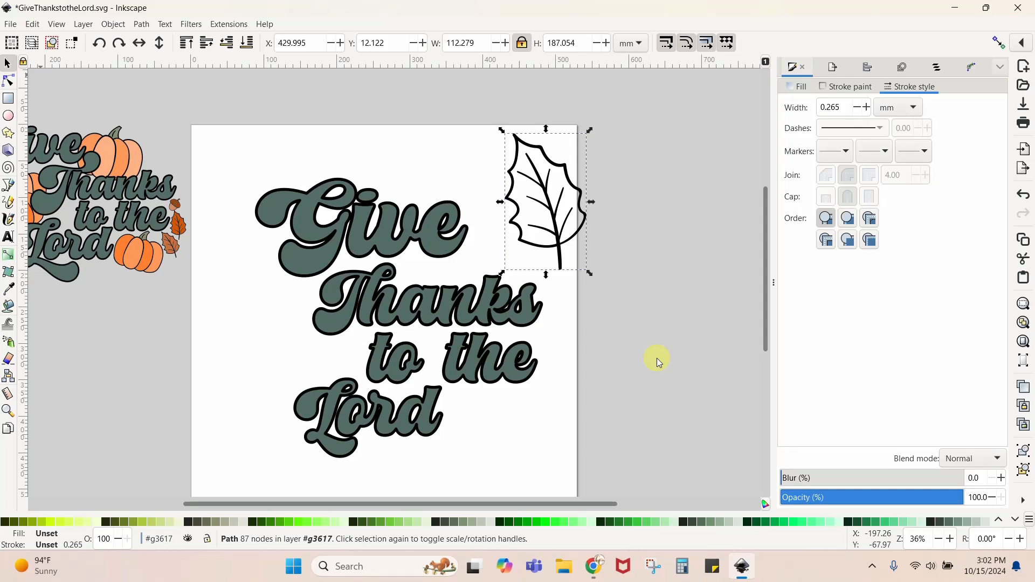
- Start another file import and go to the parent Doodle Autumn Svg folder
click(11, 24)
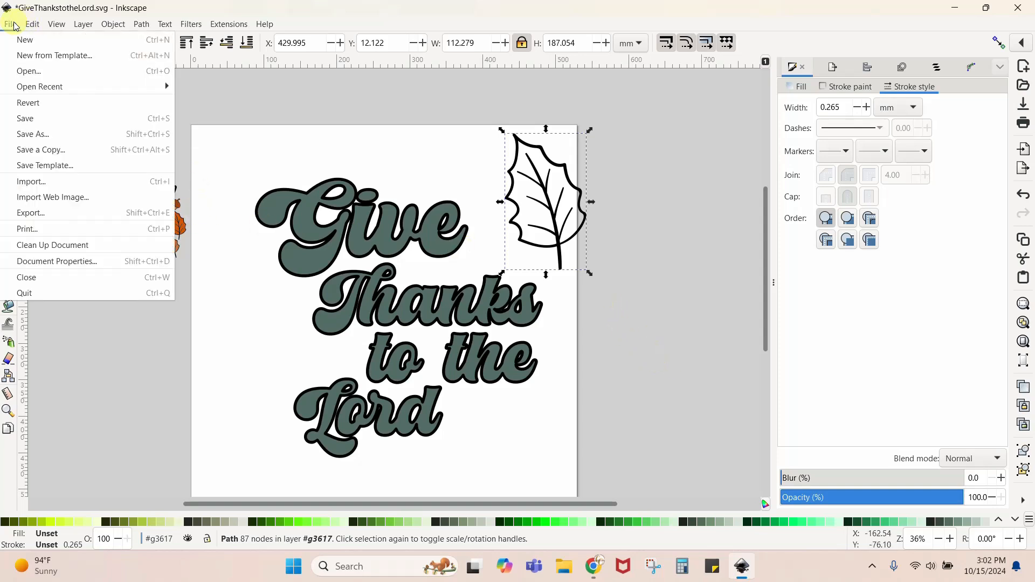
click(40, 182)
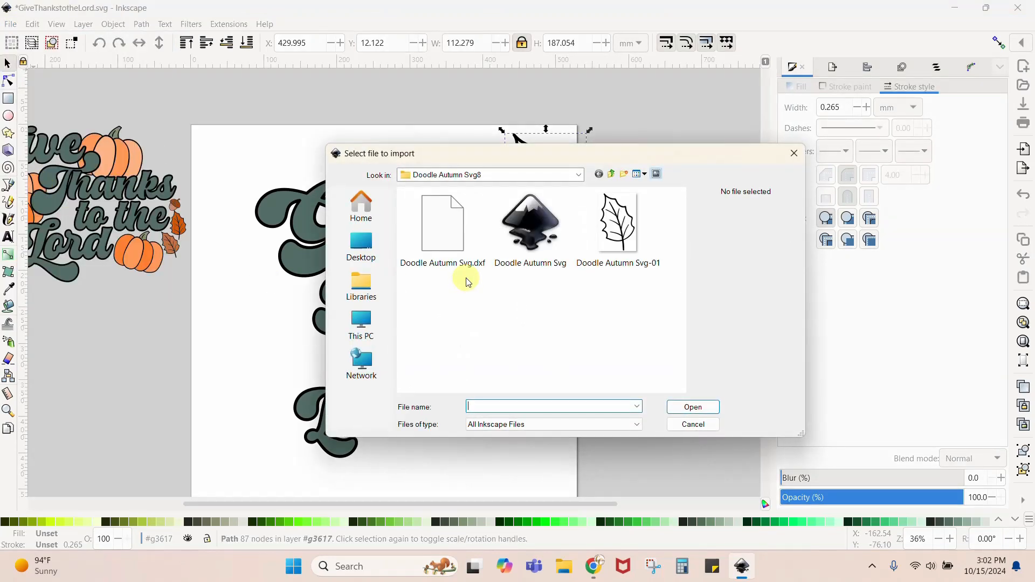
click(581, 174)
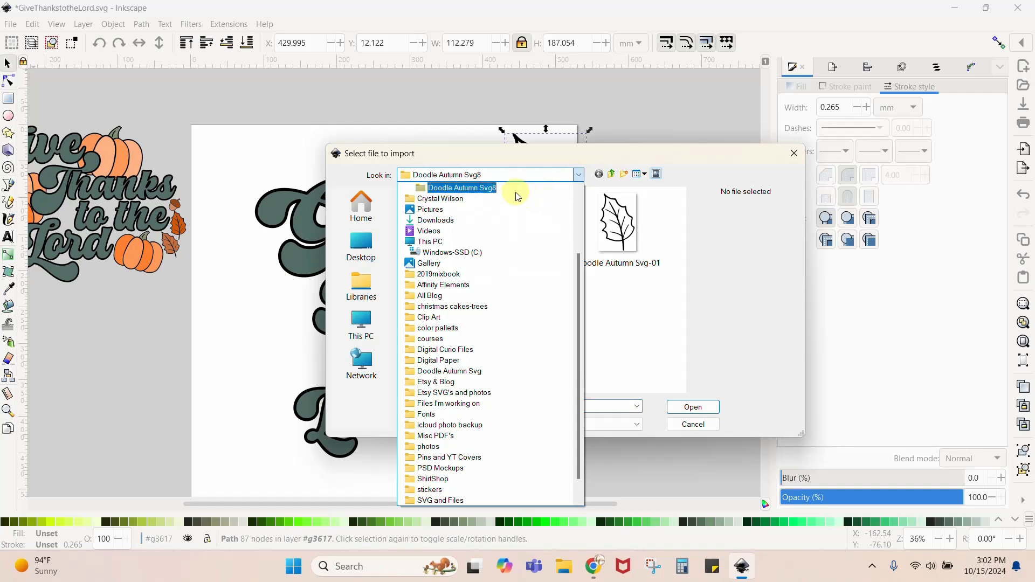
scroll(517, 198, up, 1)
click(492, 208)
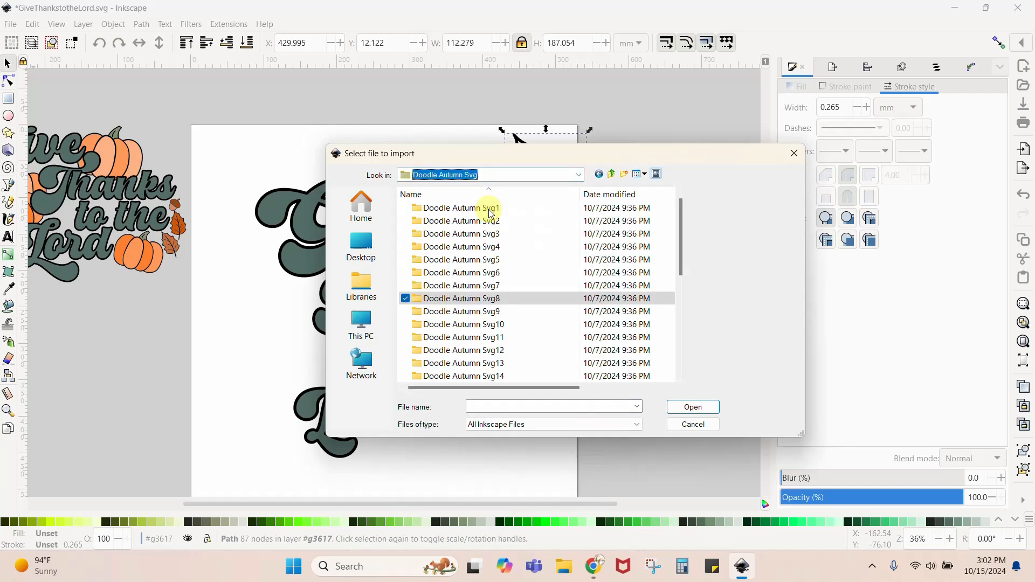
- Import the acorn drawing Doodle Autumn Svg from the Doodle Autumn Svg6 folder
click(503, 274)
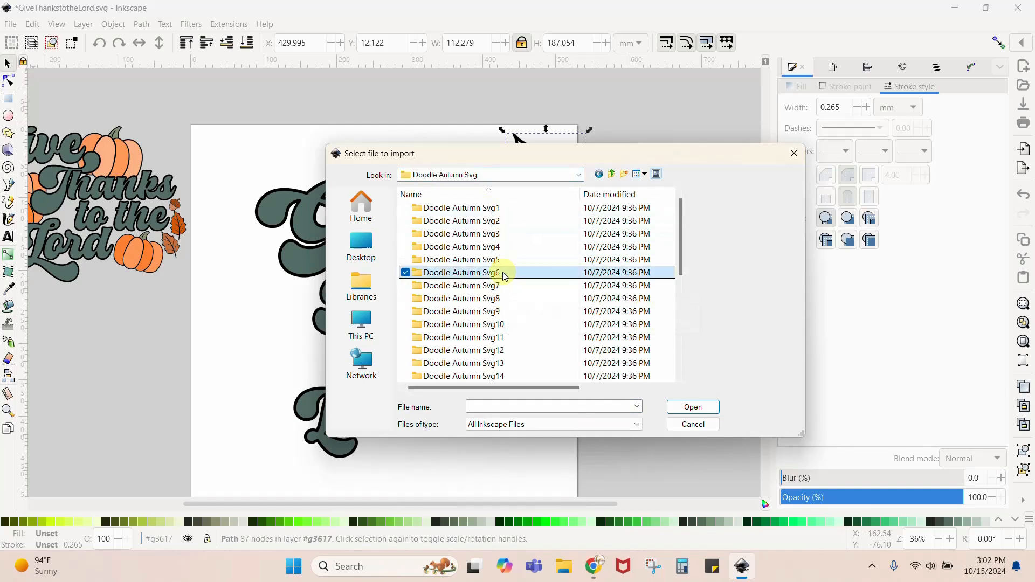
double_click(504, 274)
click(526, 232)
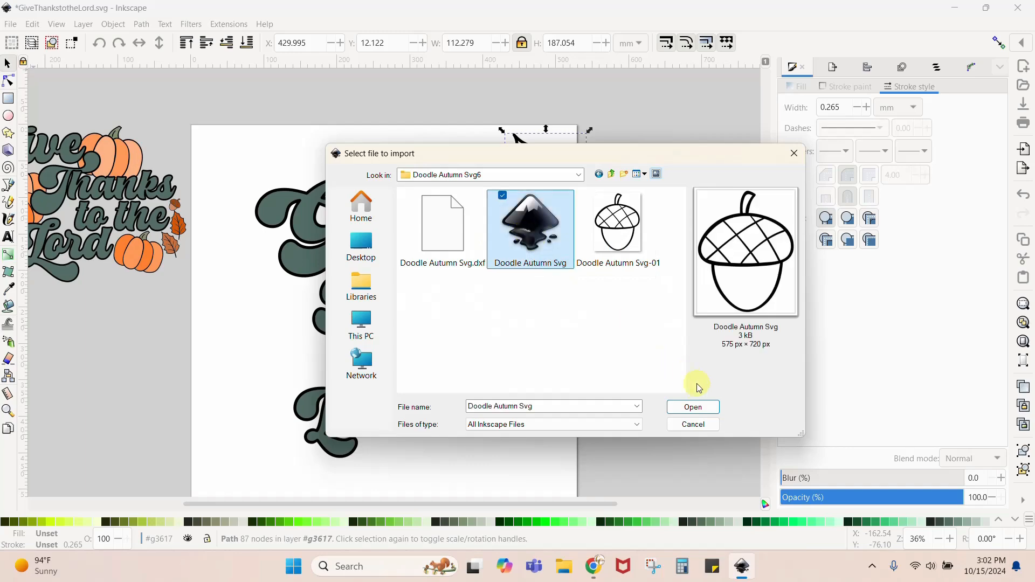
click(693, 407)
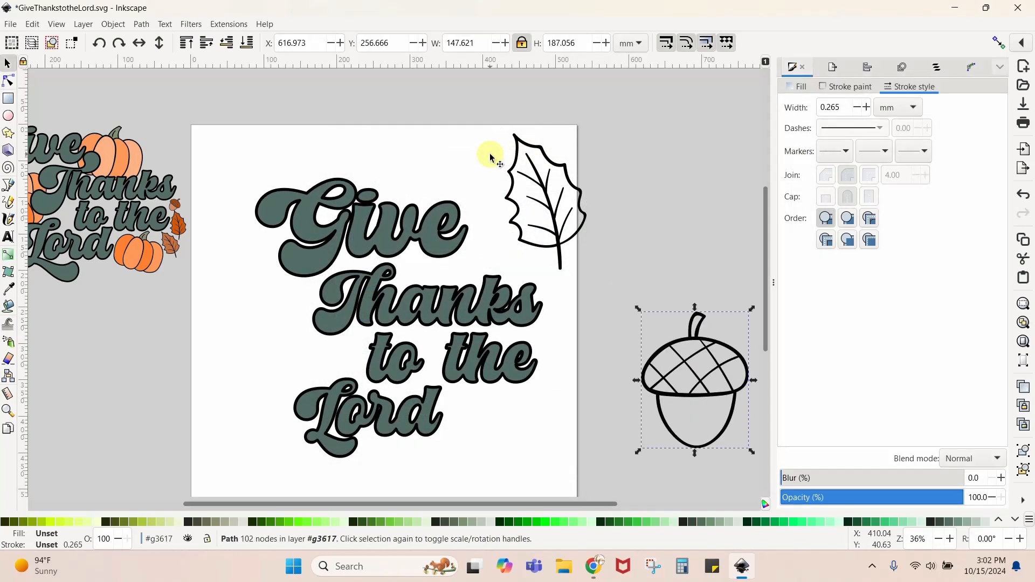
- Import the pumpkin drawing Doodle Autumn Svg from the Doodle Autumn Svg12 folder
click(10, 24)
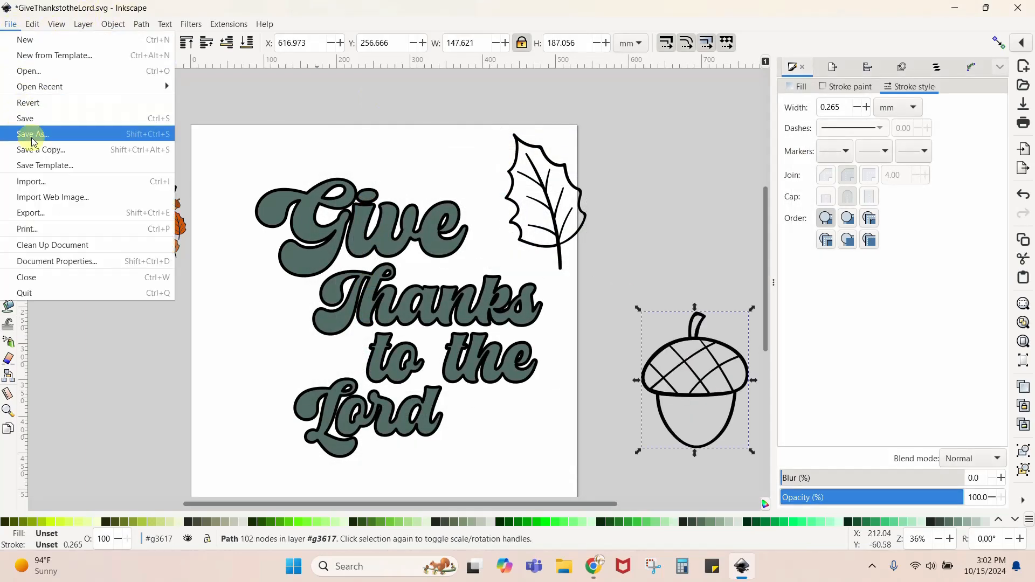
click(39, 180)
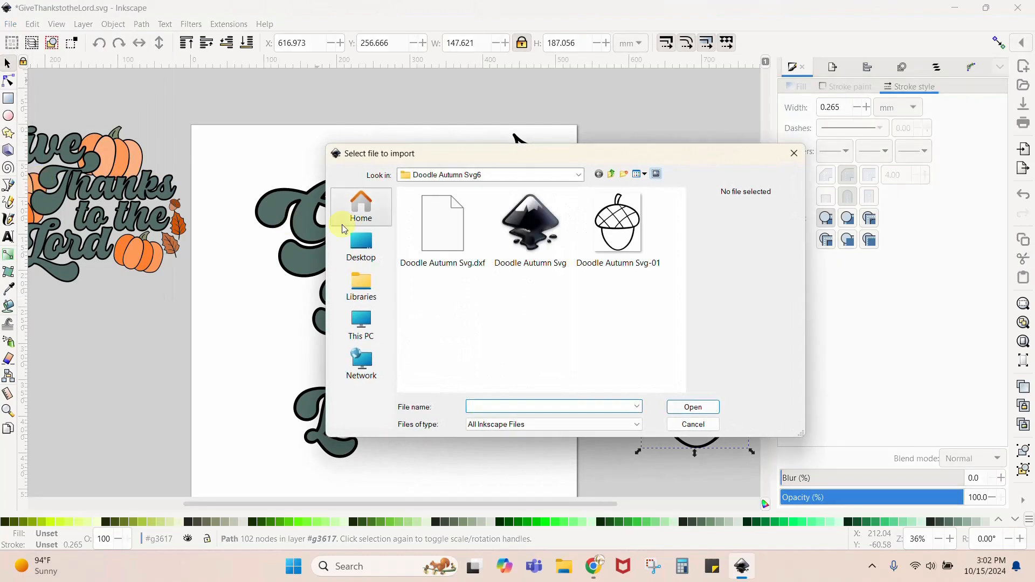
click(520, 176)
scroll(513, 214, up, 1)
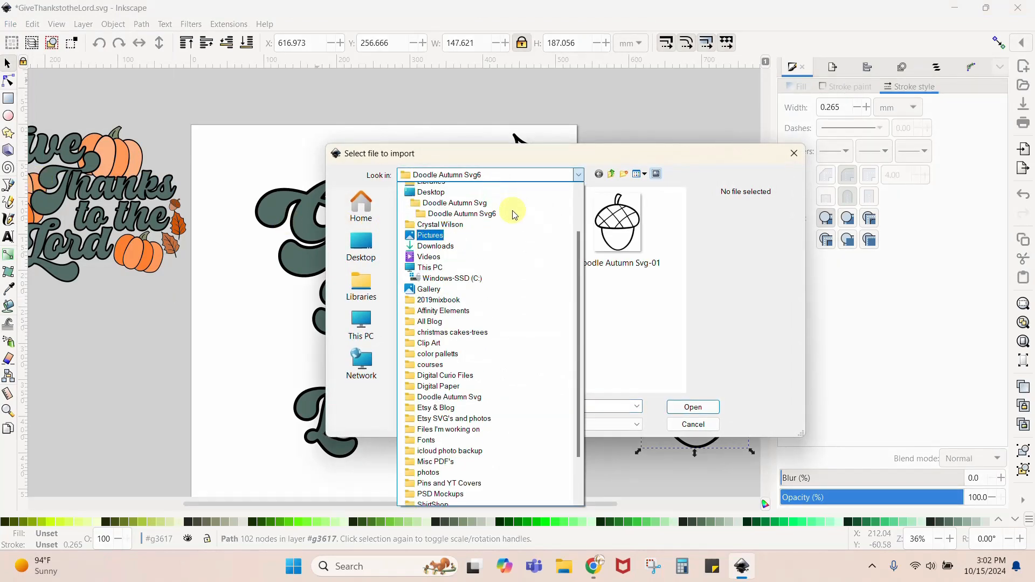
click(485, 203)
scroll(501, 270, down, 1)
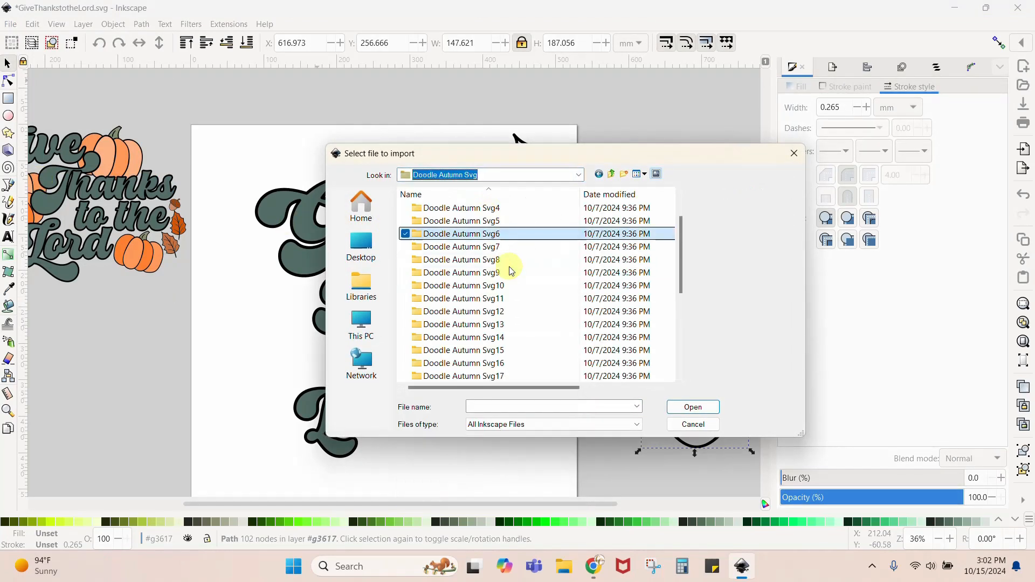
double_click(497, 310)
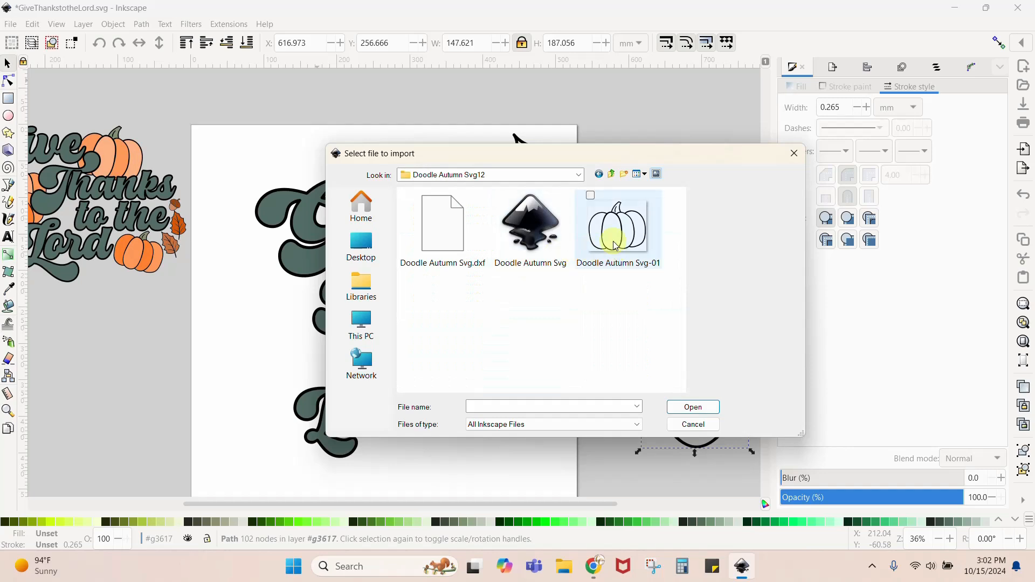
click(541, 232)
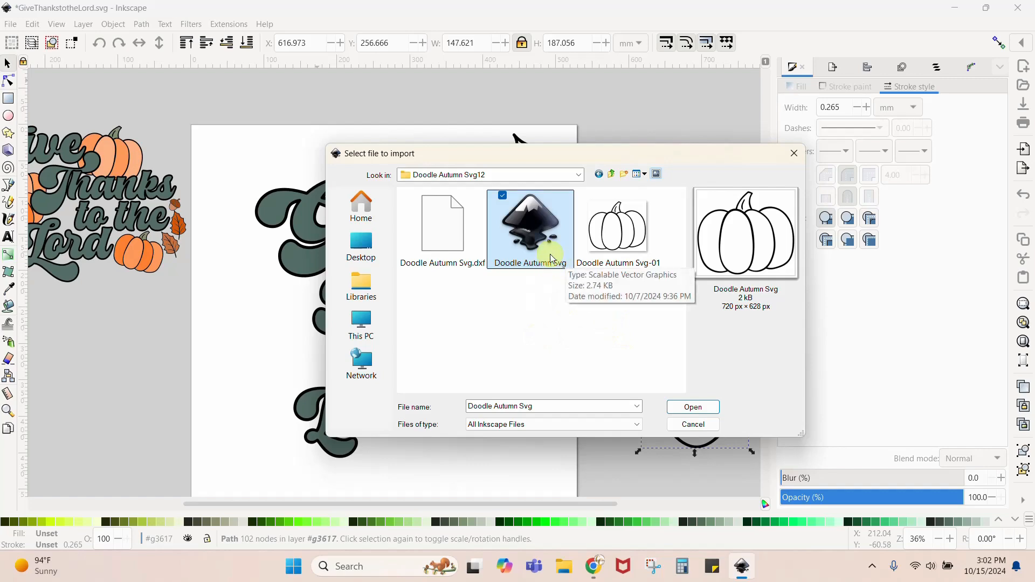
click(693, 407)
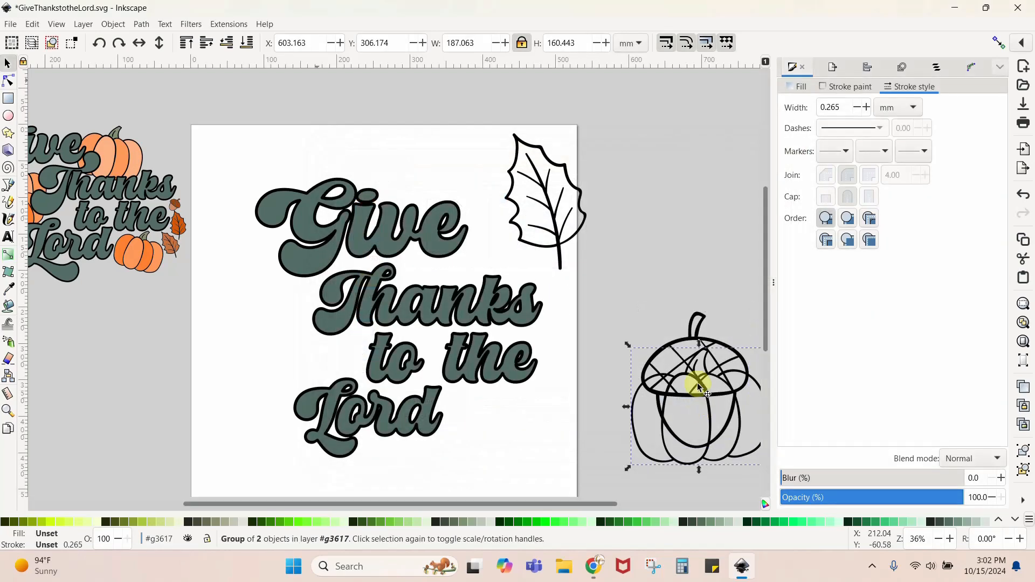
- Move the pumpkin off the acorn and place the leaf off the page, beneath the coloured sample design
drag(668, 462, 628, 312)
drag(505, 194, 463, 177)
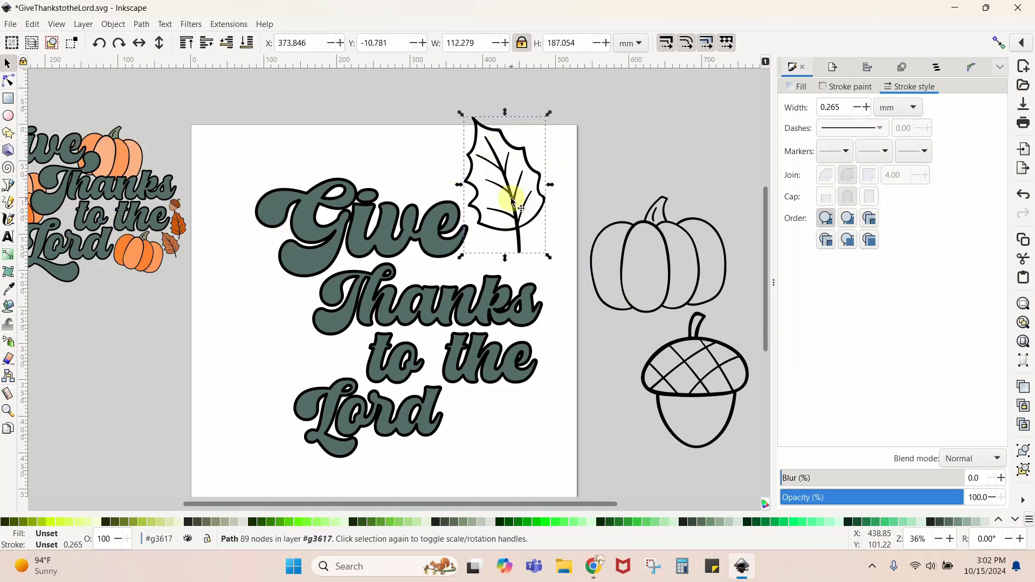
drag(512, 202, 120, 319)
- Move the pumpkin onto the empty canvas below the page
drag(618, 241, 489, 387)
scroll(489, 387, down, 10)
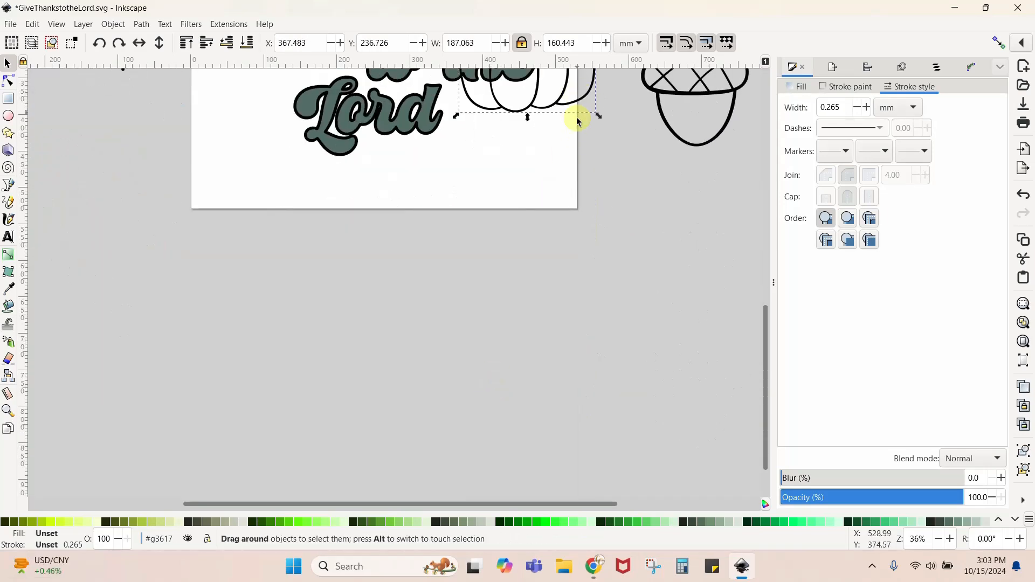
drag(578, 121, 451, 374)
drag(542, 124, 459, 370)
scroll(459, 362, down, 5)
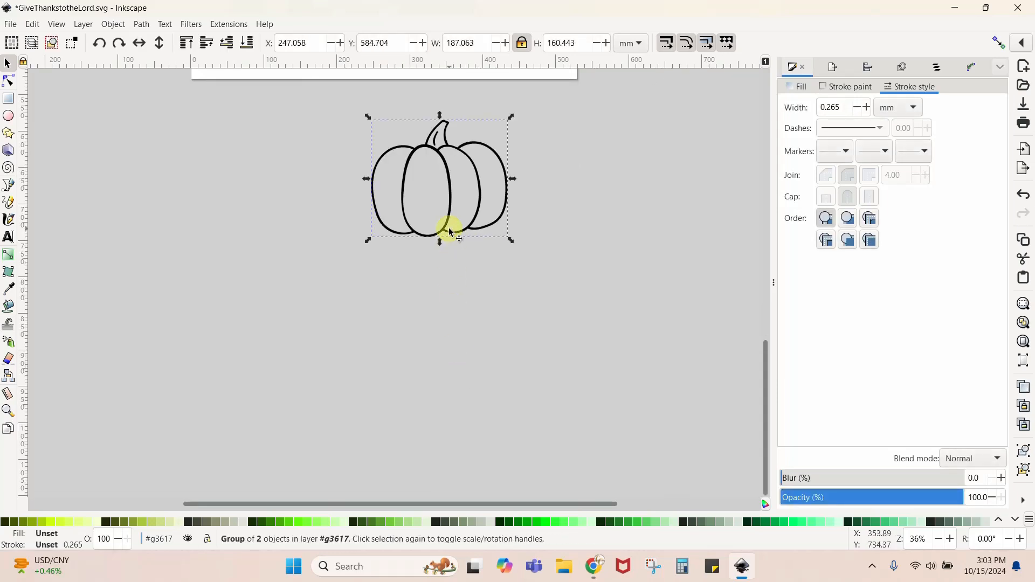
drag(450, 233, 447, 271)
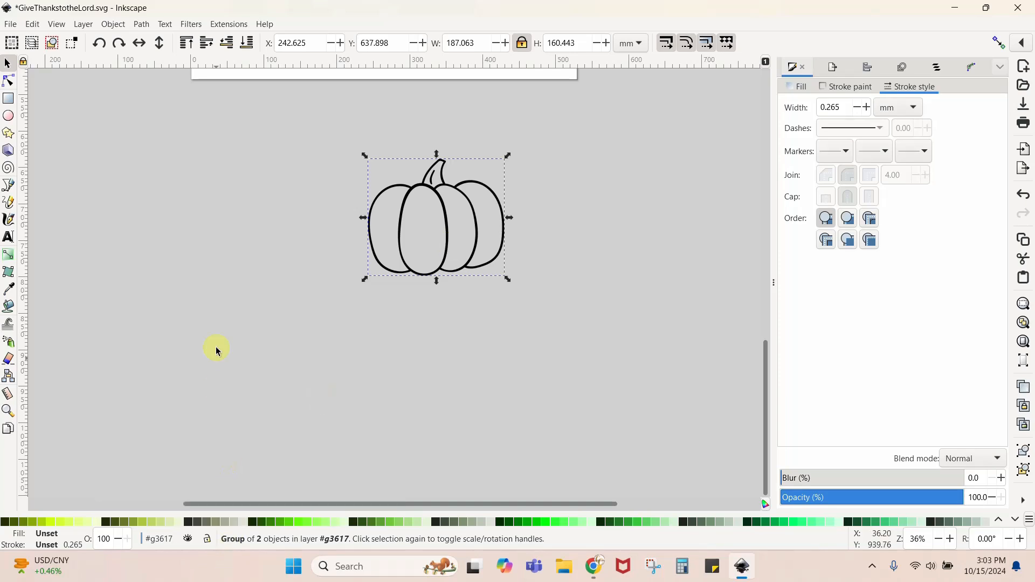
- Ungroup the pumpkin and move the small inner stem line out to its right
right_click(426, 279)
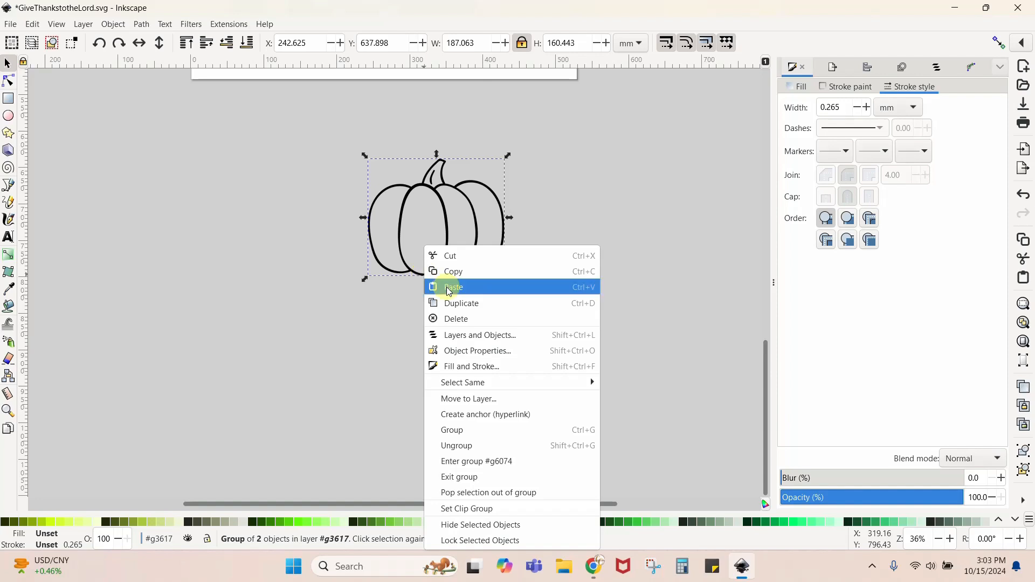
click(473, 446)
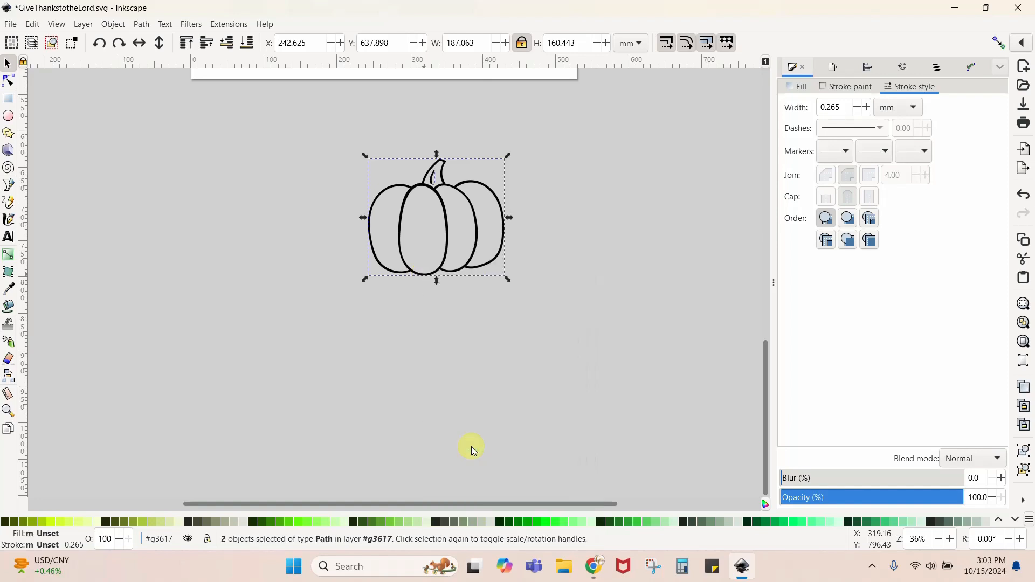
click(471, 446)
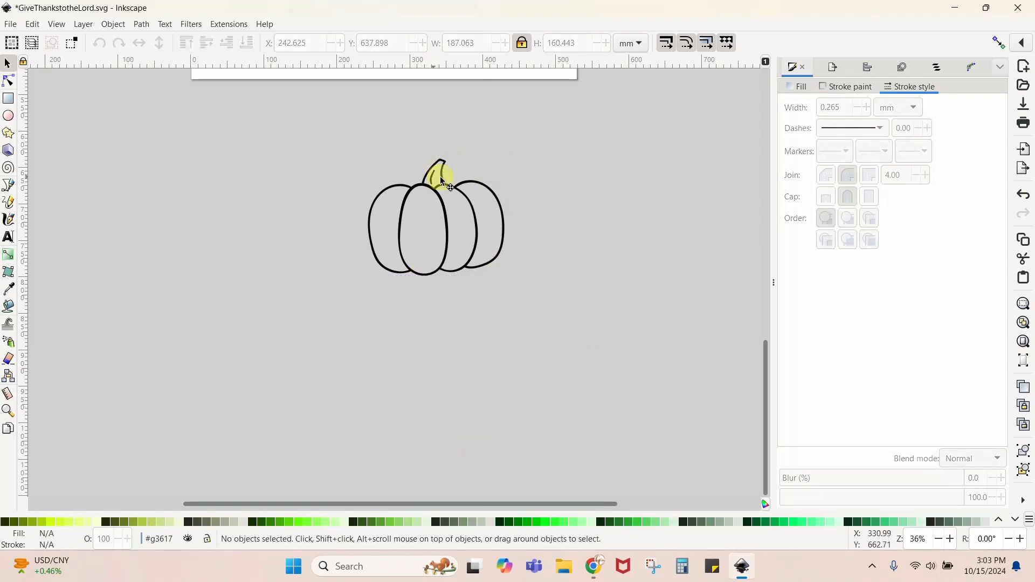
drag(440, 176, 567, 176)
click(583, 267)
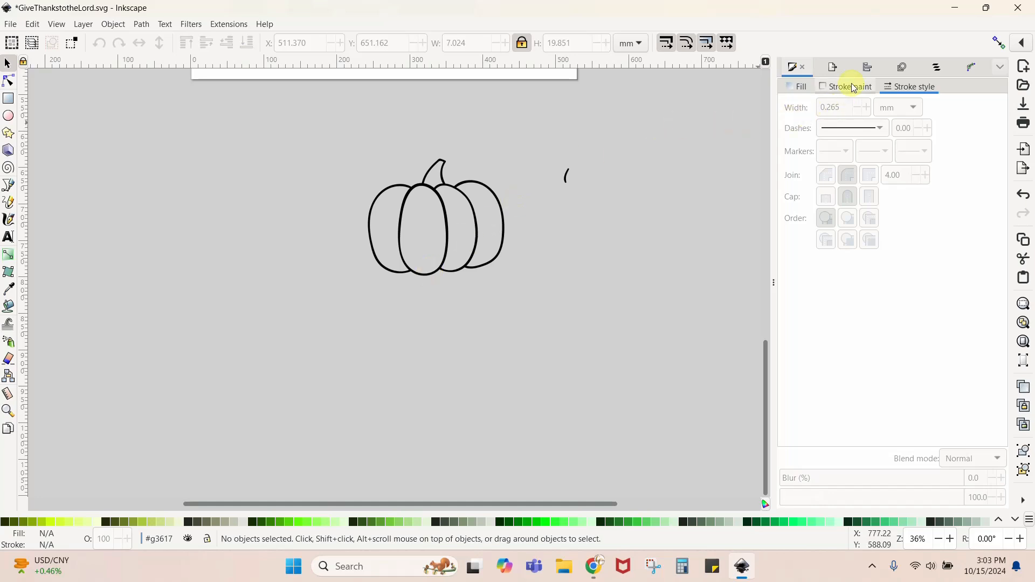
- Duplicate the pumpkin outline and place the copy to the left of the original
scroll(663, 224, up, 8)
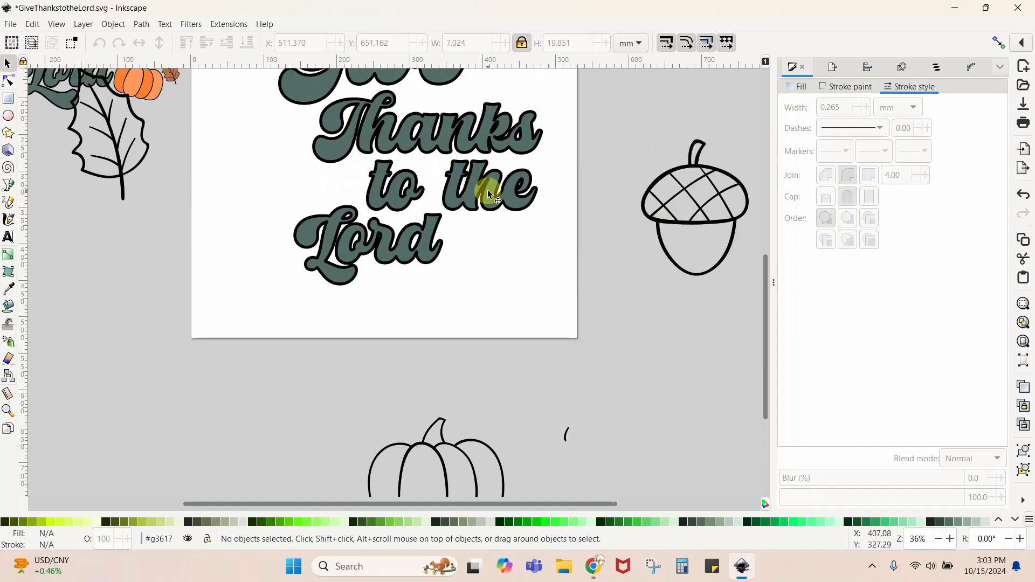
scroll(487, 190, down, 7)
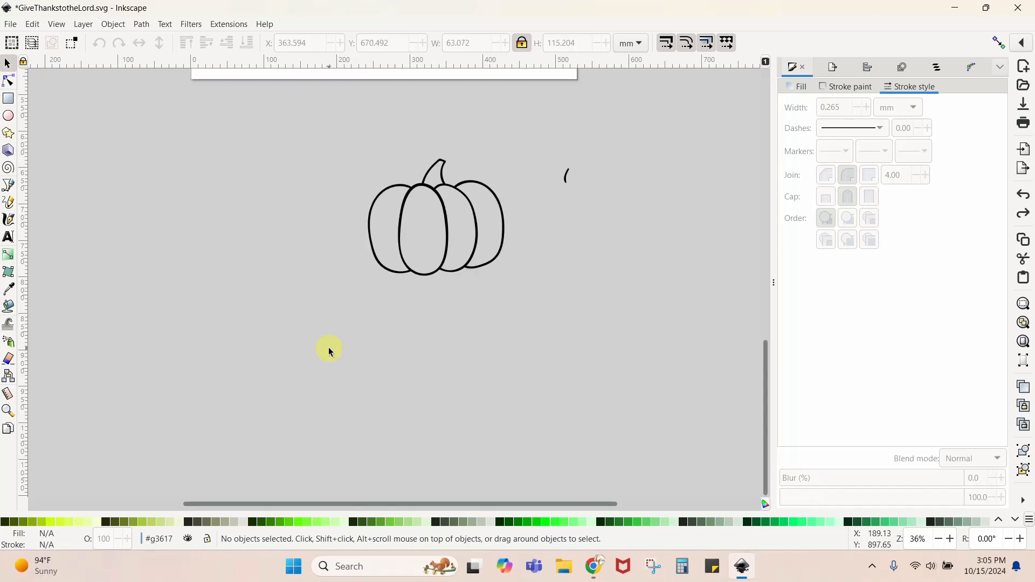
right_click(417, 276)
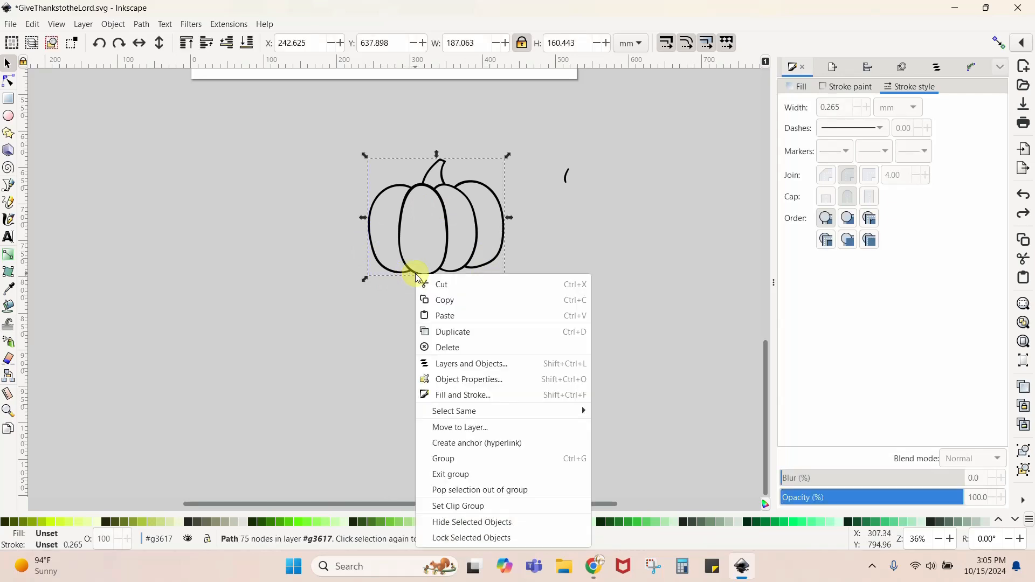
click(450, 333)
drag(448, 272, 195, 300)
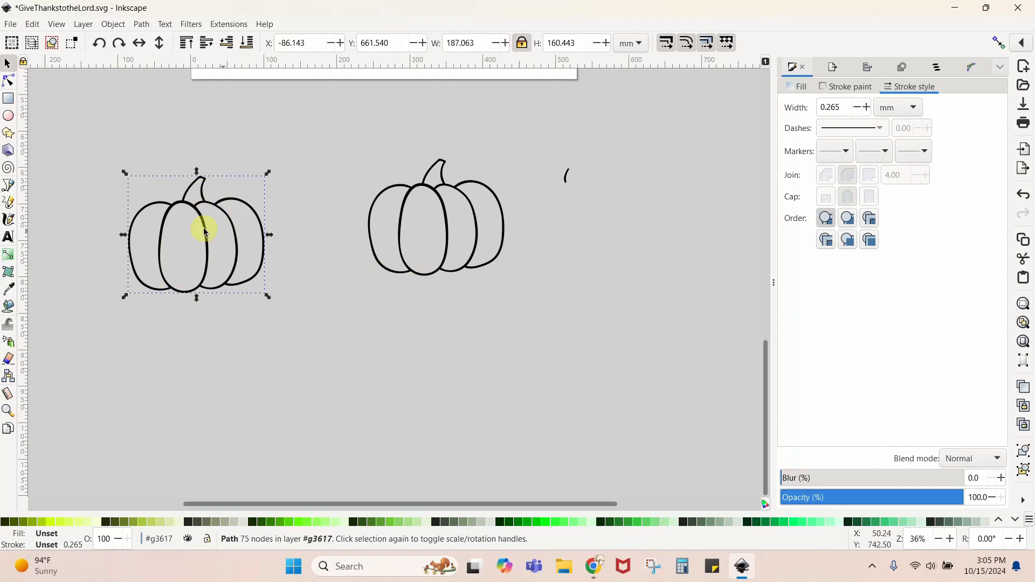
- Break apart the original pumpkin path and move its solid silhouette down, clear of the individual sections
click(424, 276)
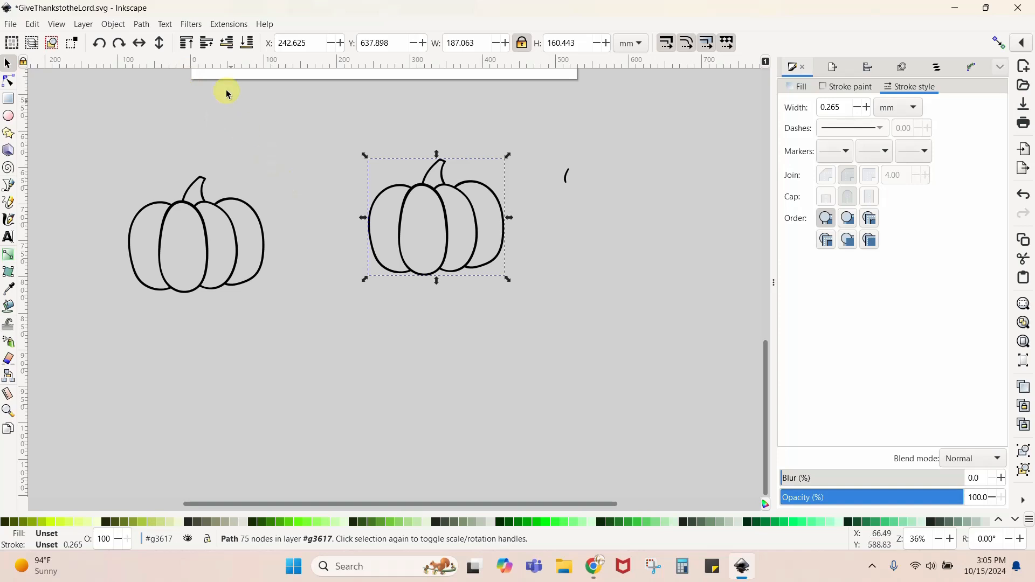
click(150, 27)
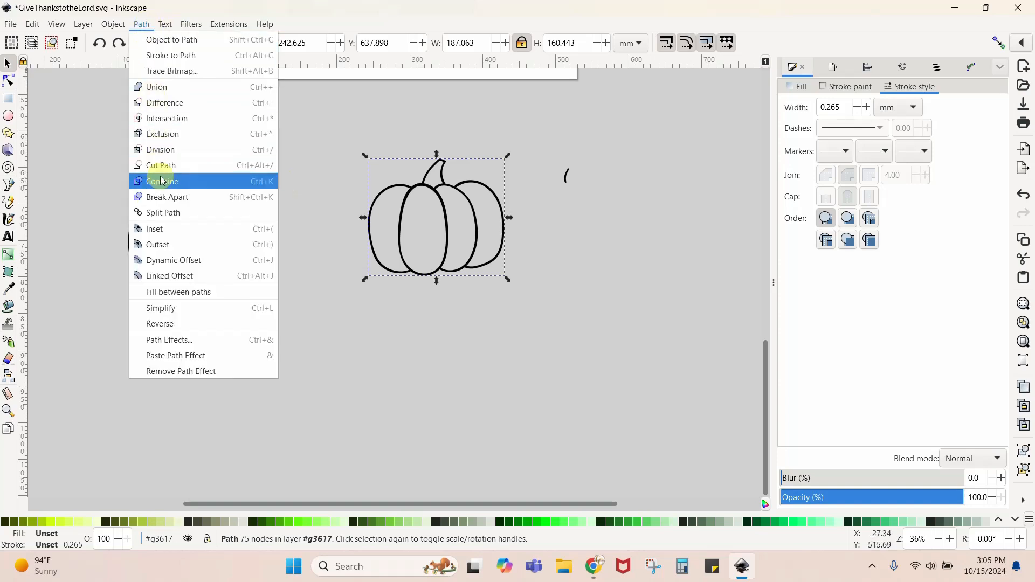
click(157, 196)
click(261, 143)
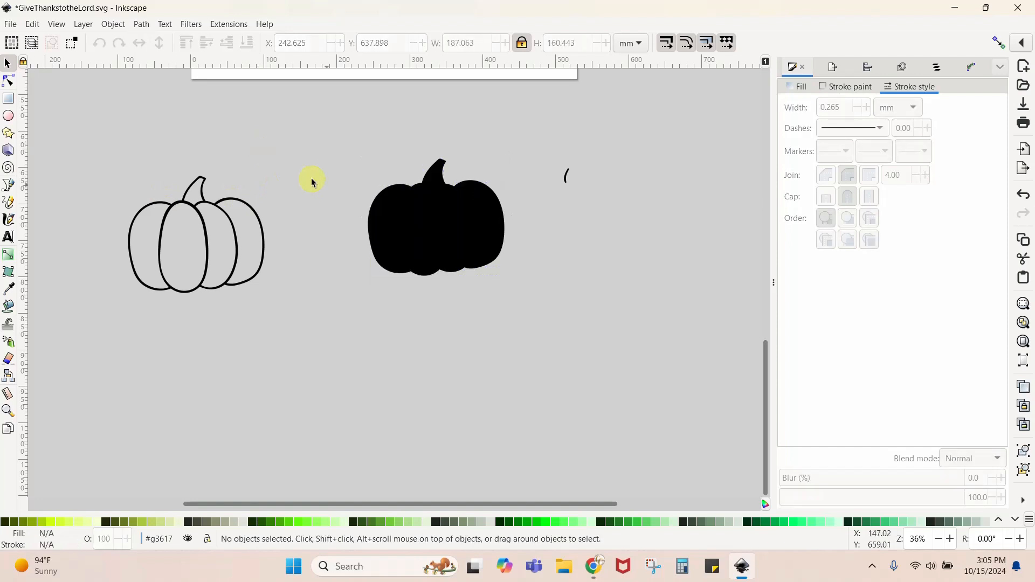
drag(443, 242, 347, 375)
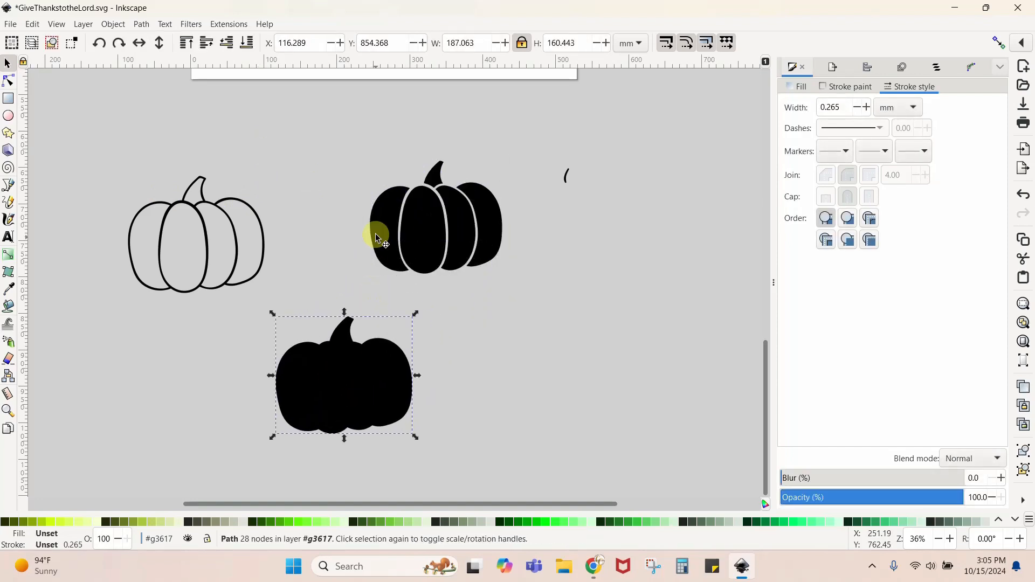
click(418, 236)
click(475, 238)
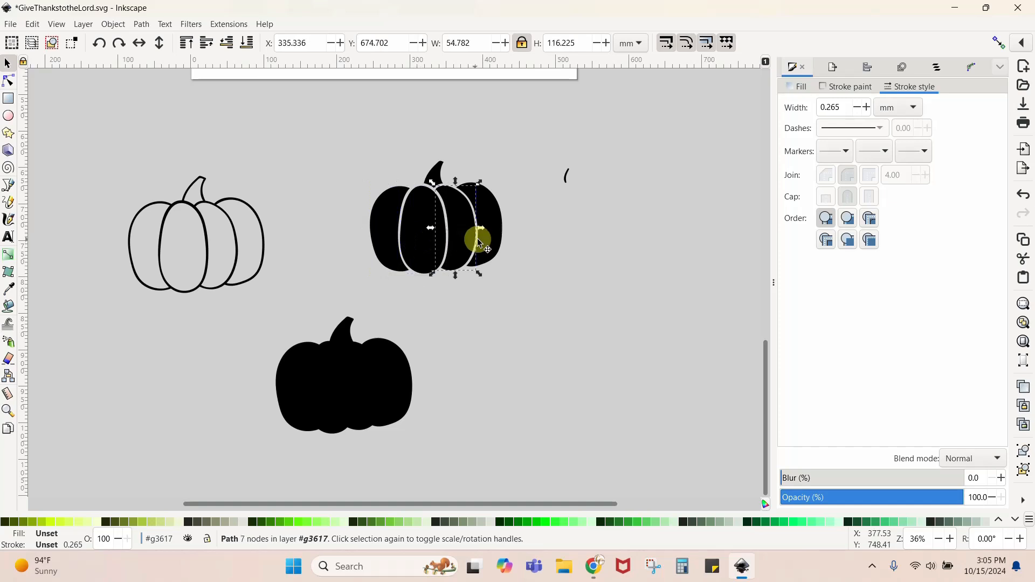
click(490, 235)
click(442, 168)
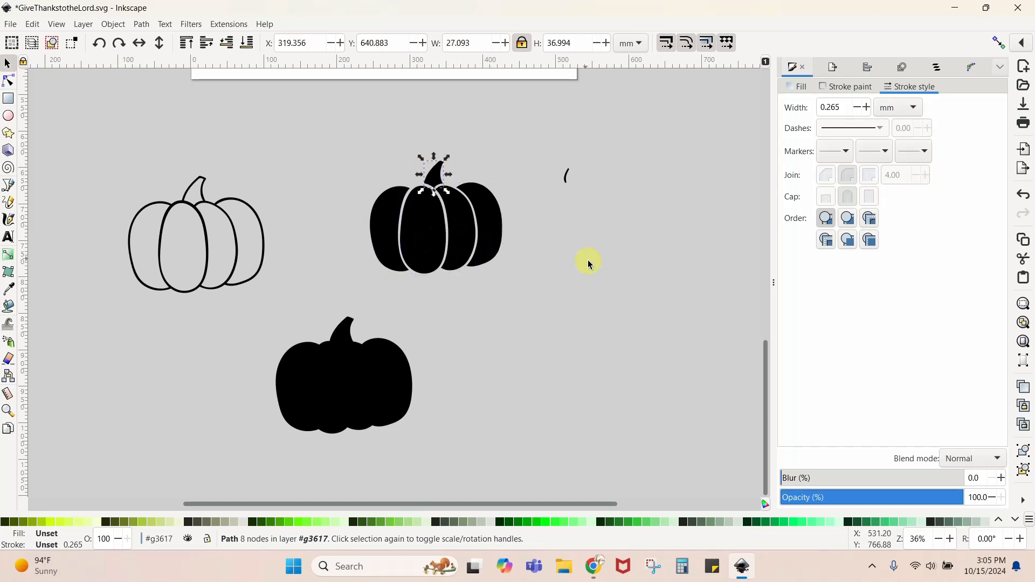
click(604, 293)
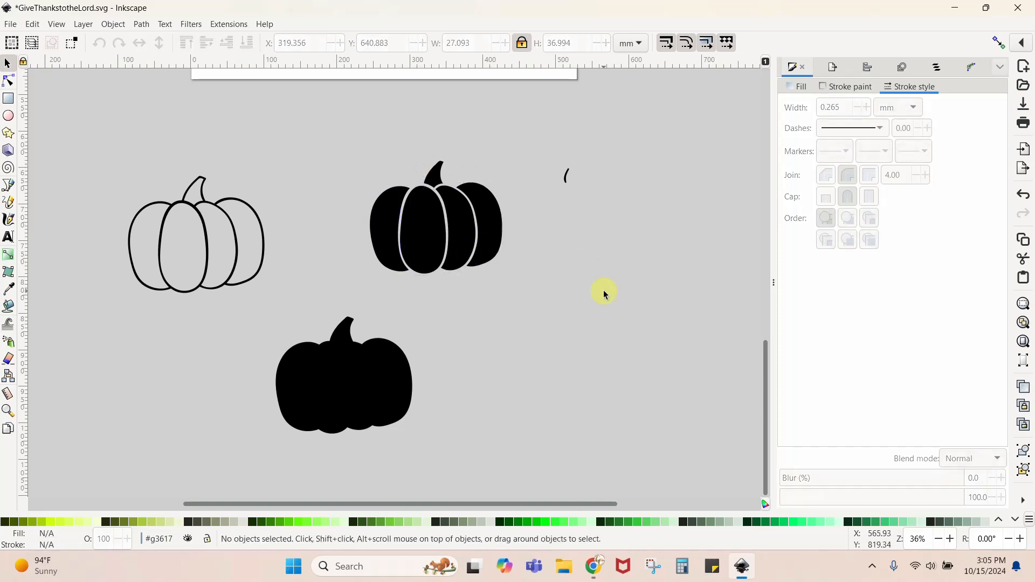
- Fill the pumpkin's centre section with light orange from the colour palette
click(412, 237)
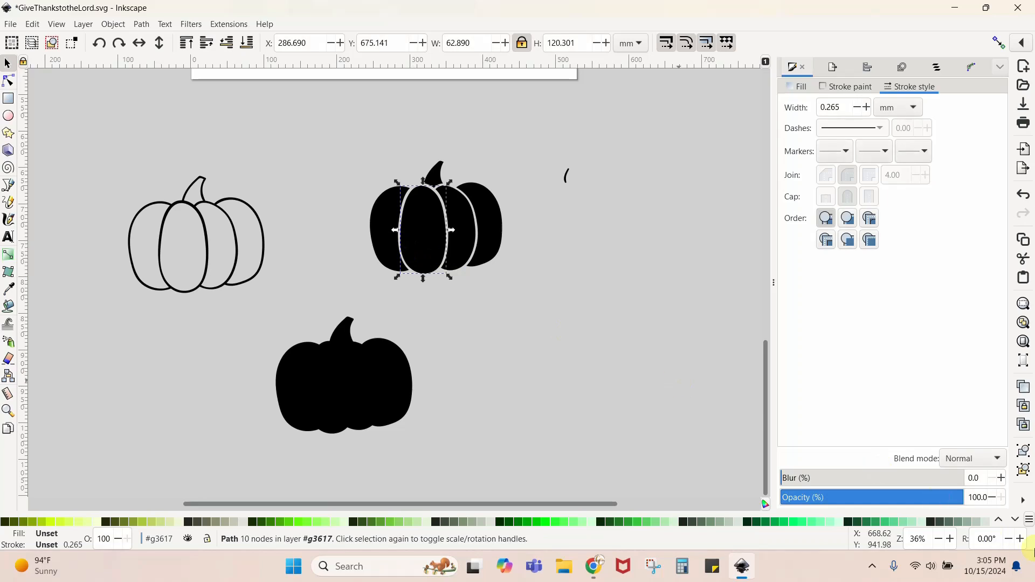
click(1016, 519)
click(1016, 519)
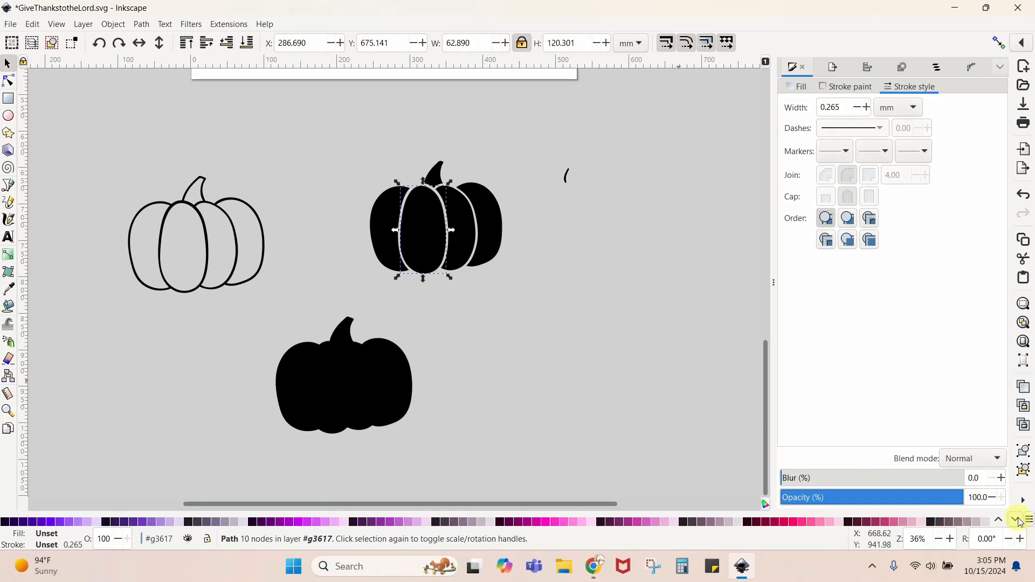
click(998, 519)
click(998, 519)
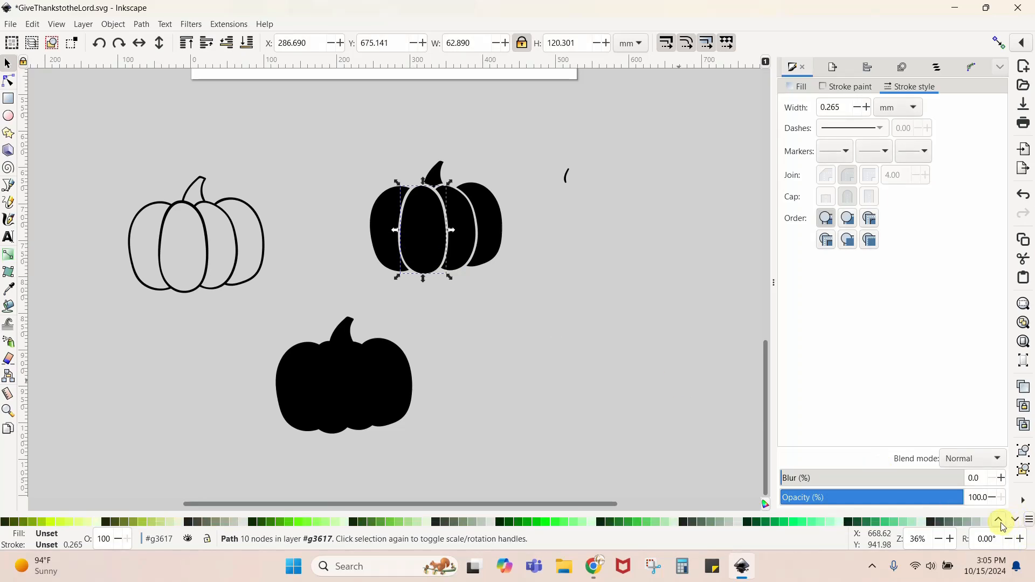
click(998, 519)
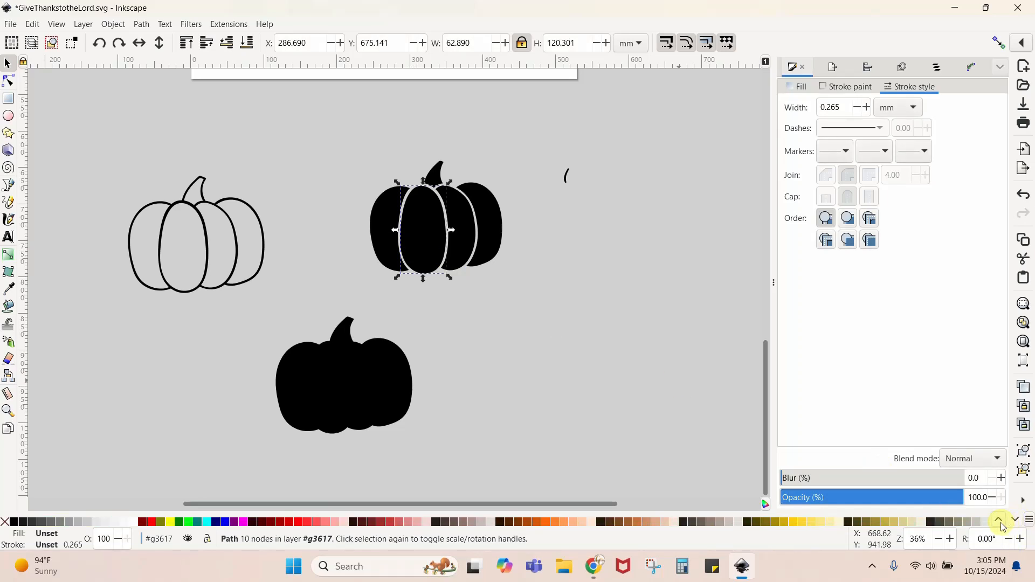
click(570, 522)
- Fill the pumpkin's far-left section and the one right of centre with dark orange, and the far-right section with light orange
click(462, 224)
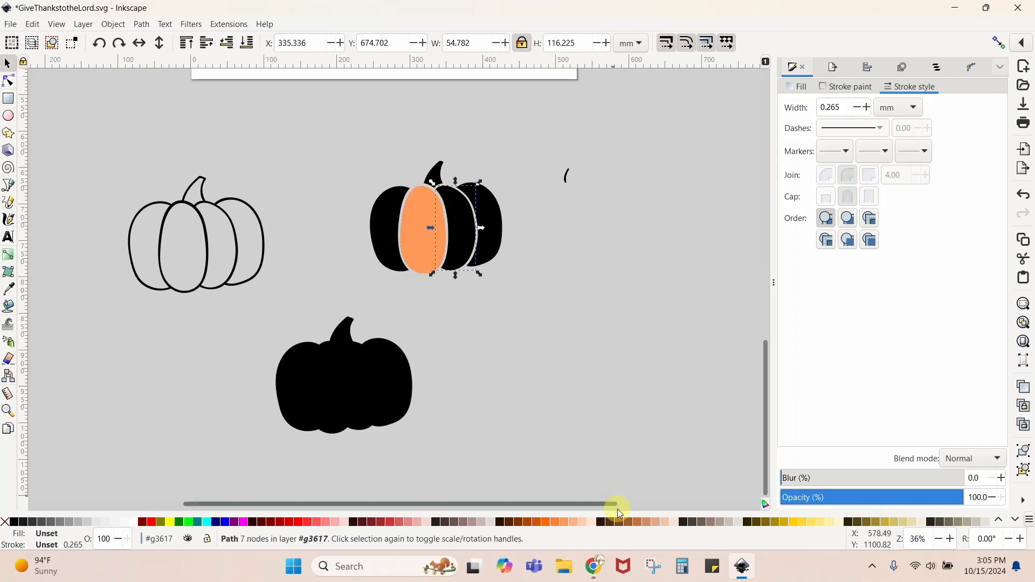
click(555, 522)
click(492, 243)
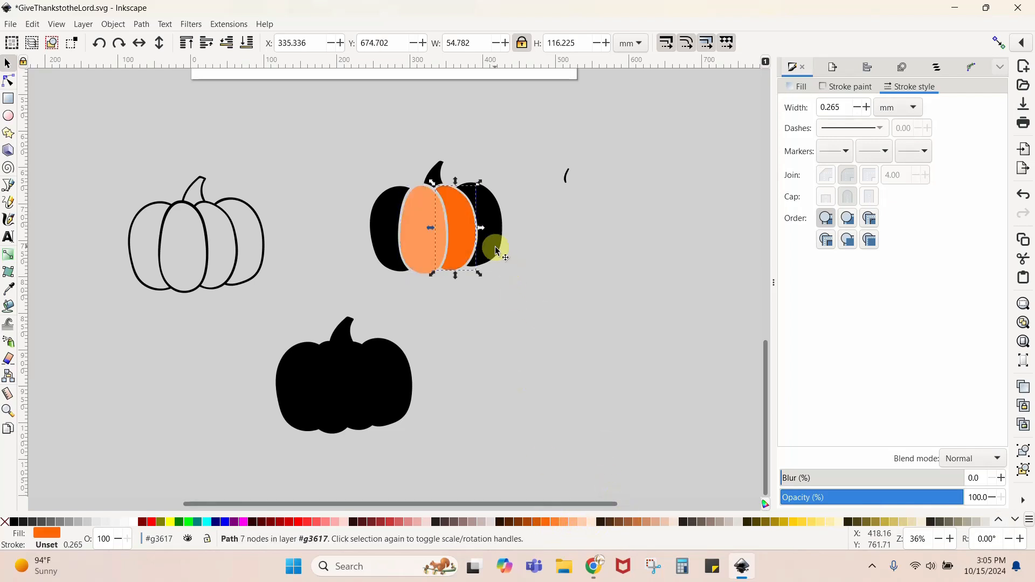
click(565, 522)
click(374, 226)
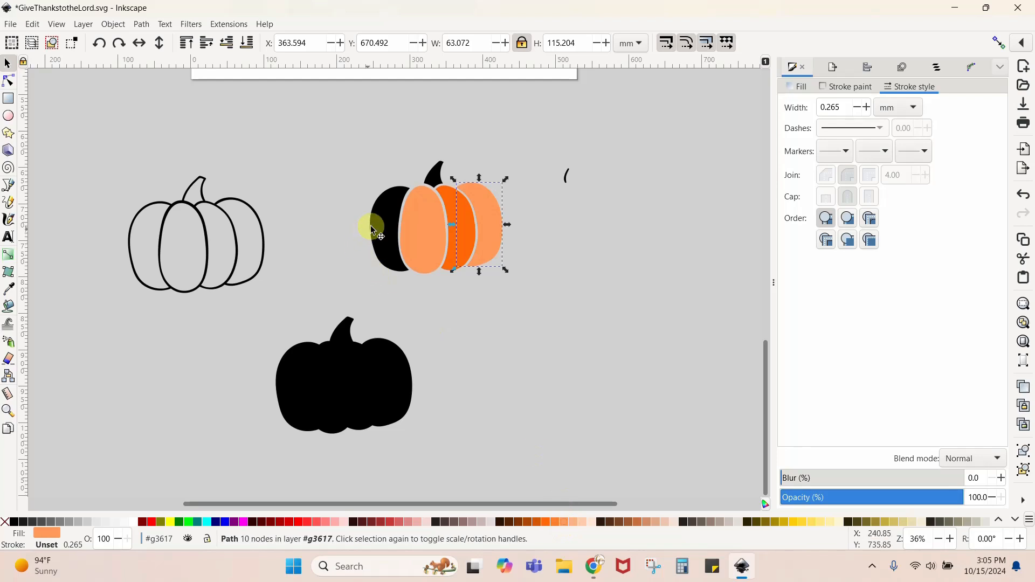
click(548, 524)
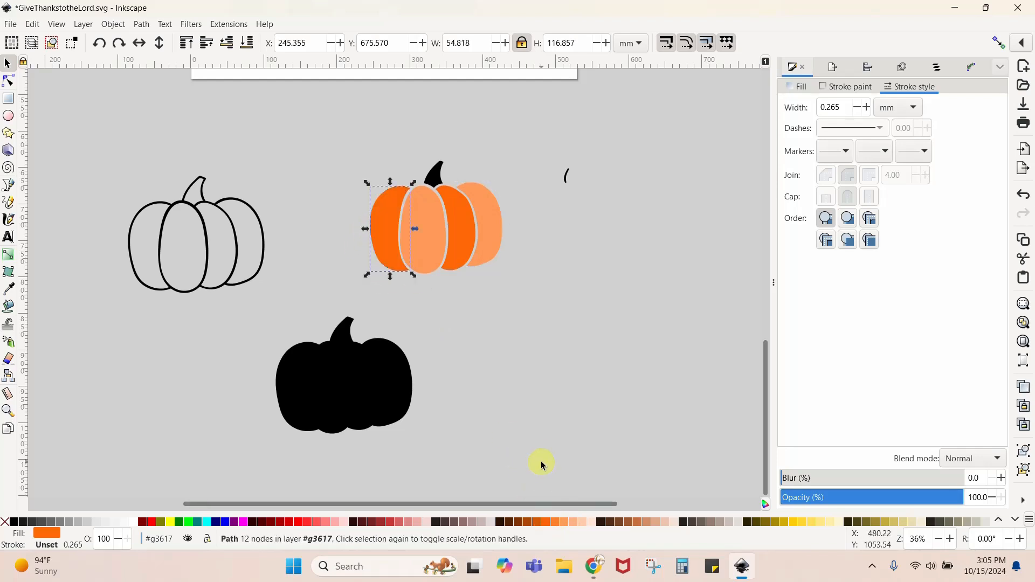
click(541, 460)
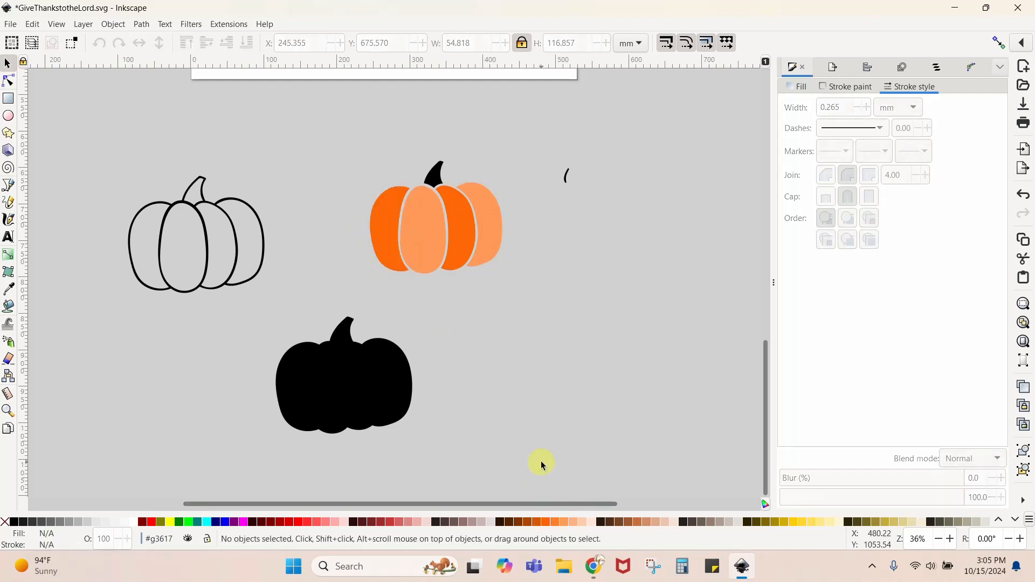
- Fill the coloured pumpkin's stem with teal
scroll(541, 460, up, 10)
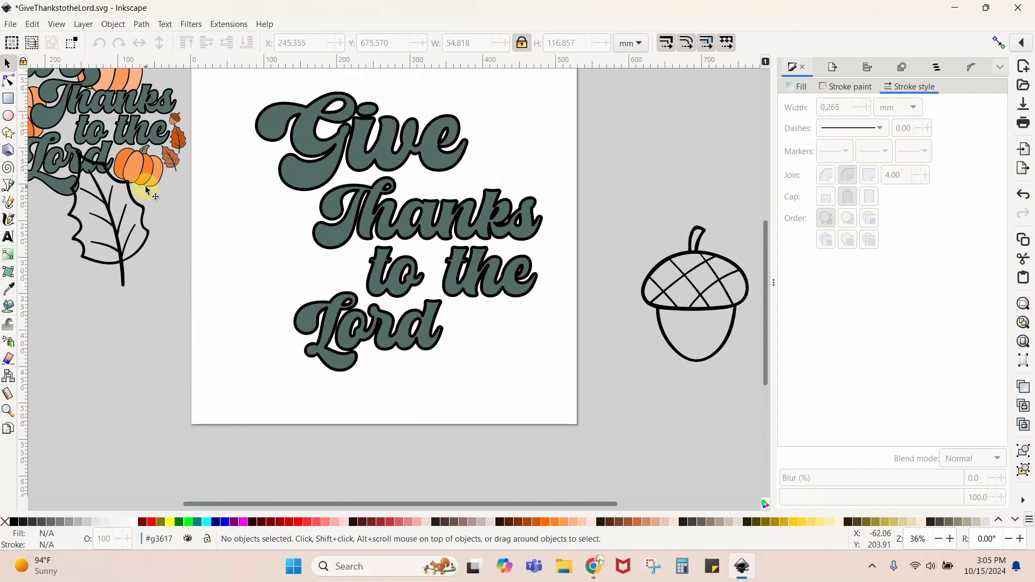
scroll(145, 186, down, 11)
scroll(554, 364, up, 2)
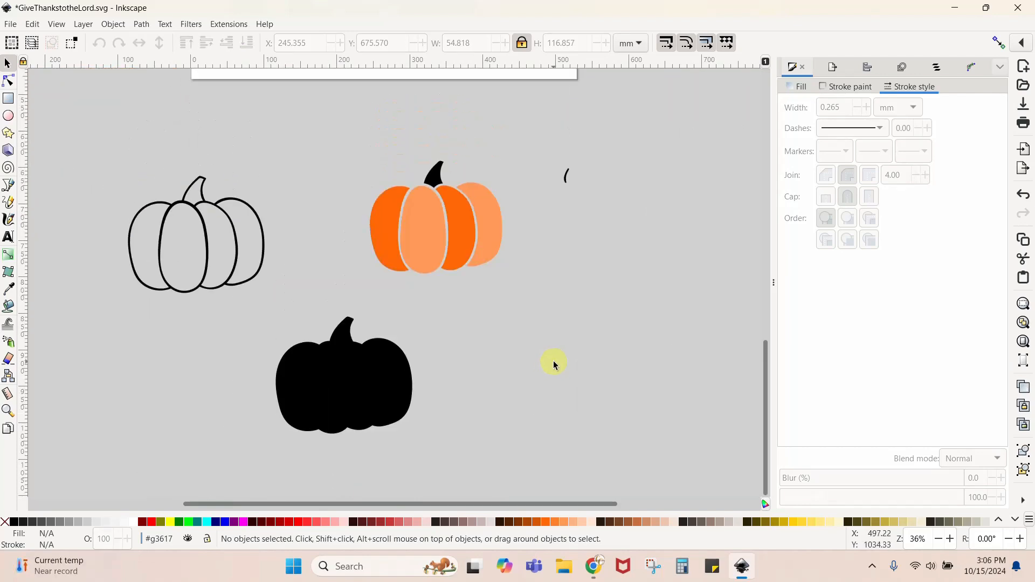
click(435, 169)
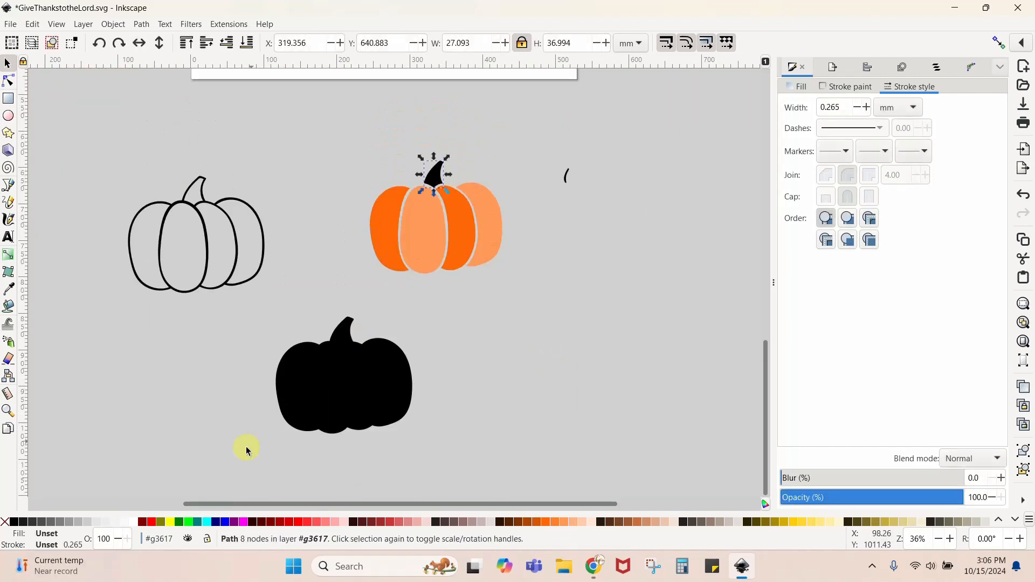
click(196, 525)
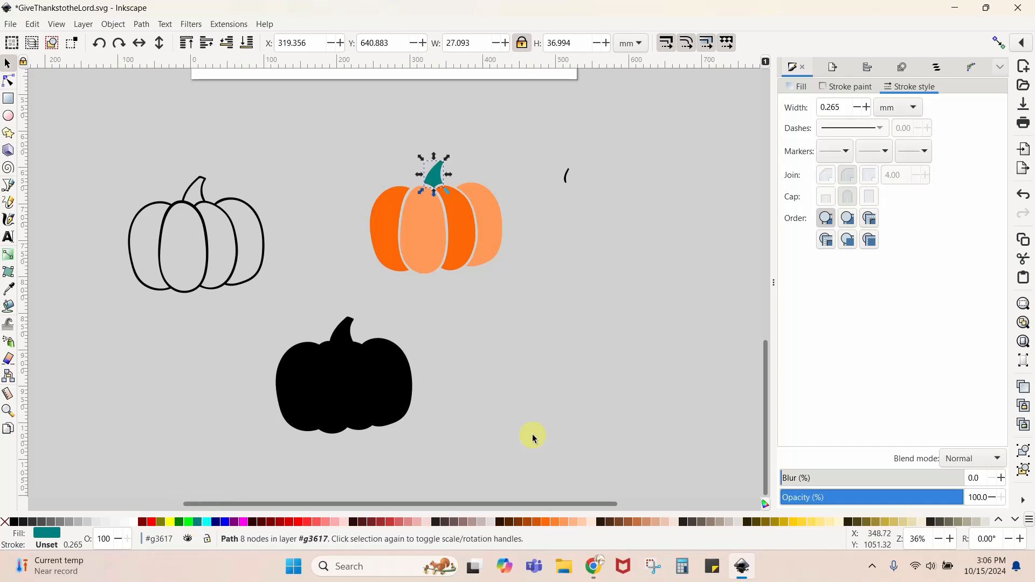
click(628, 405)
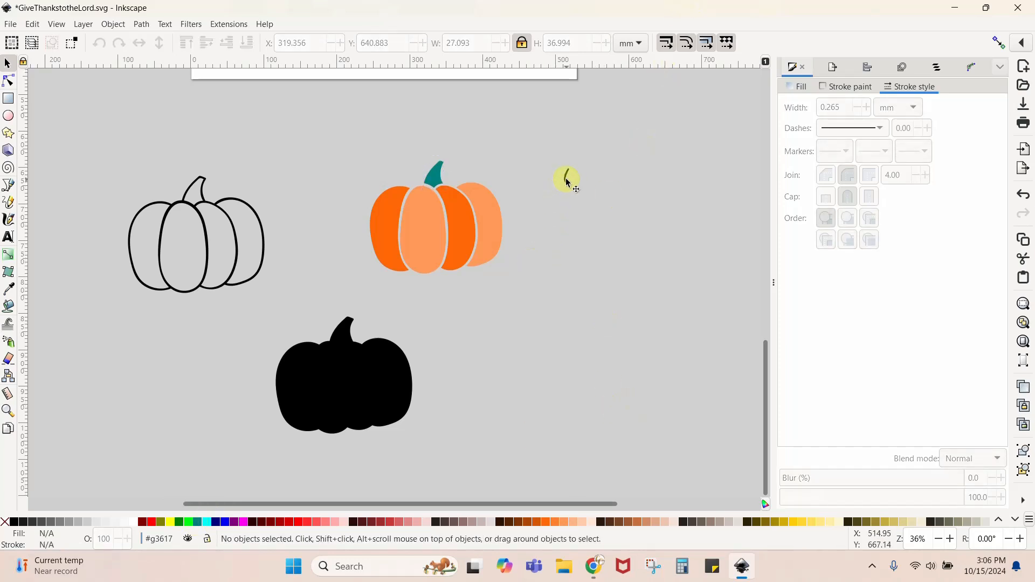
- Move the small inner stem line back onto the pumpkin's teal stem
drag(567, 182, 432, 181)
click(545, 178)
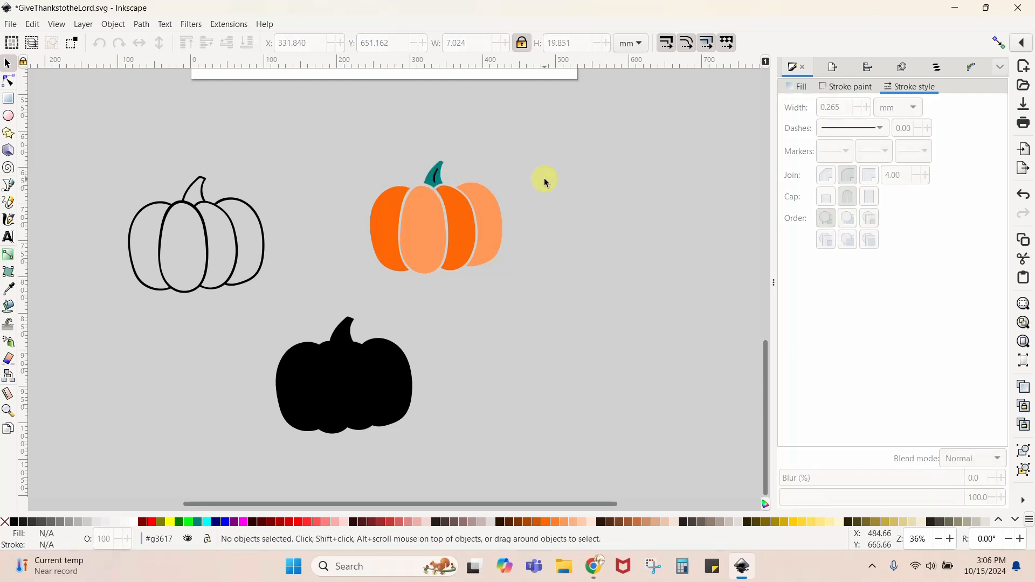
- Try the pumpkin outline copy over the coloured sections and move it back to their left
scroll(544, 178, up, 10)
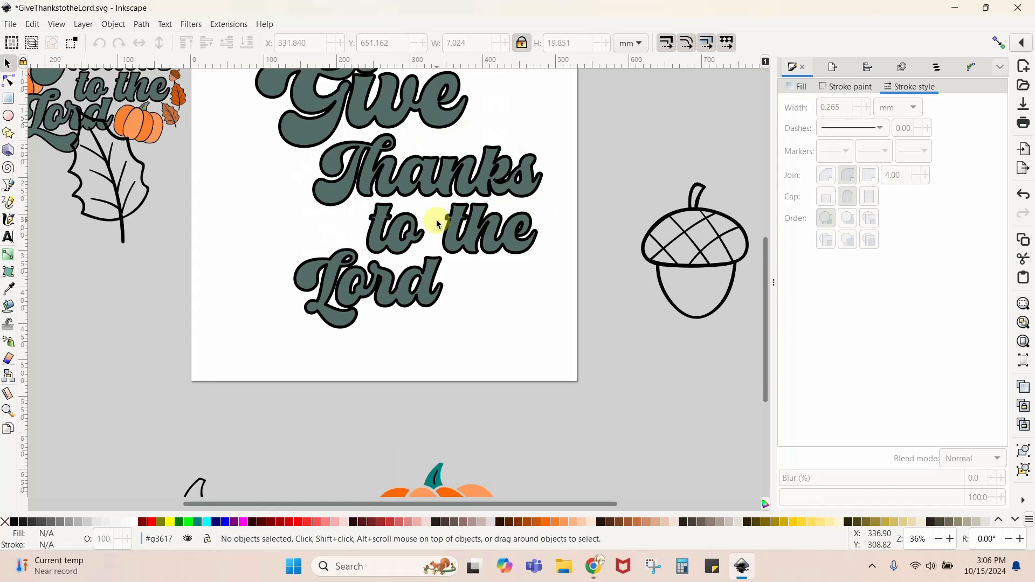
scroll(437, 223, down, 8)
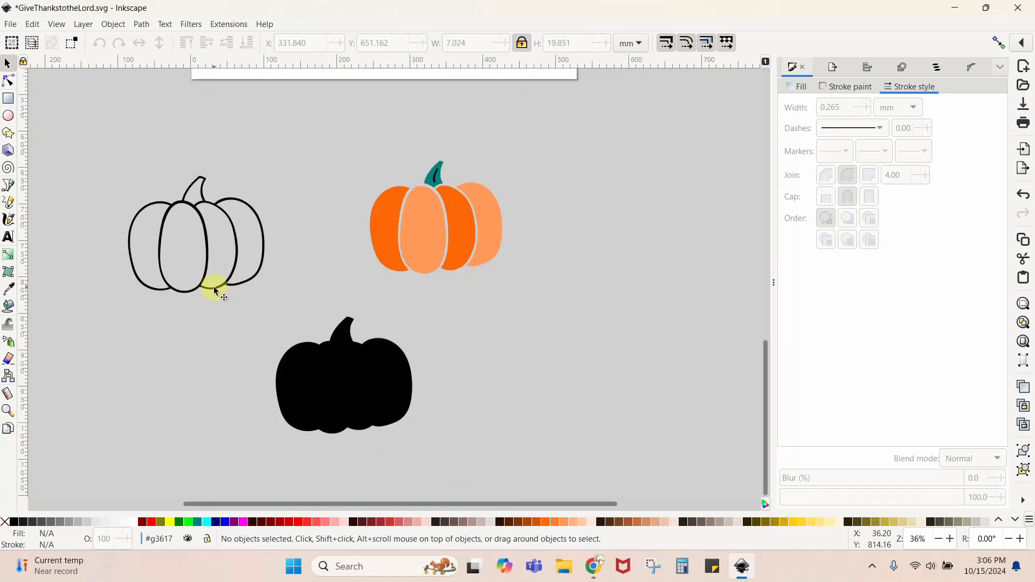
drag(213, 286, 464, 274)
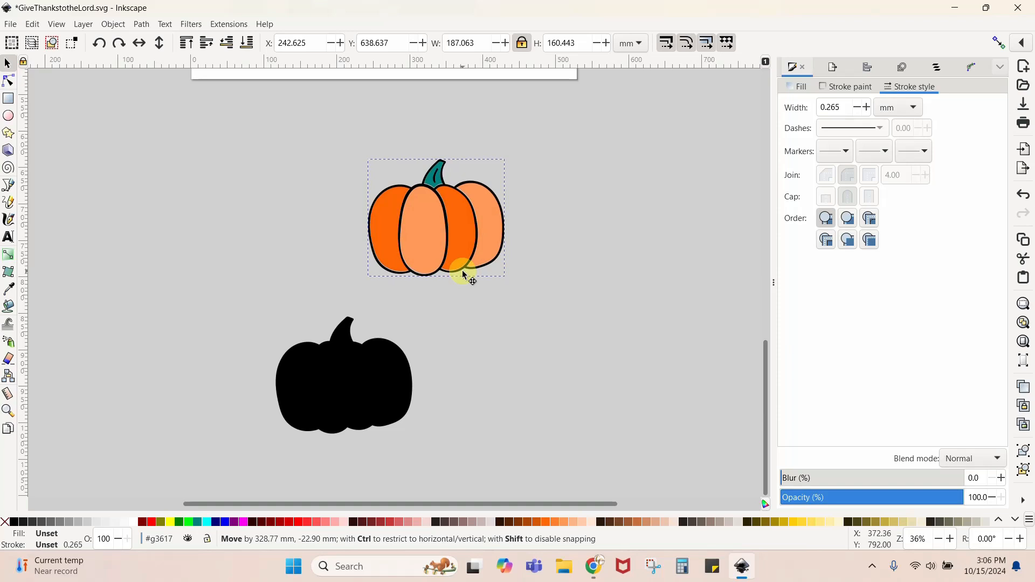
drag(464, 274, 234, 263)
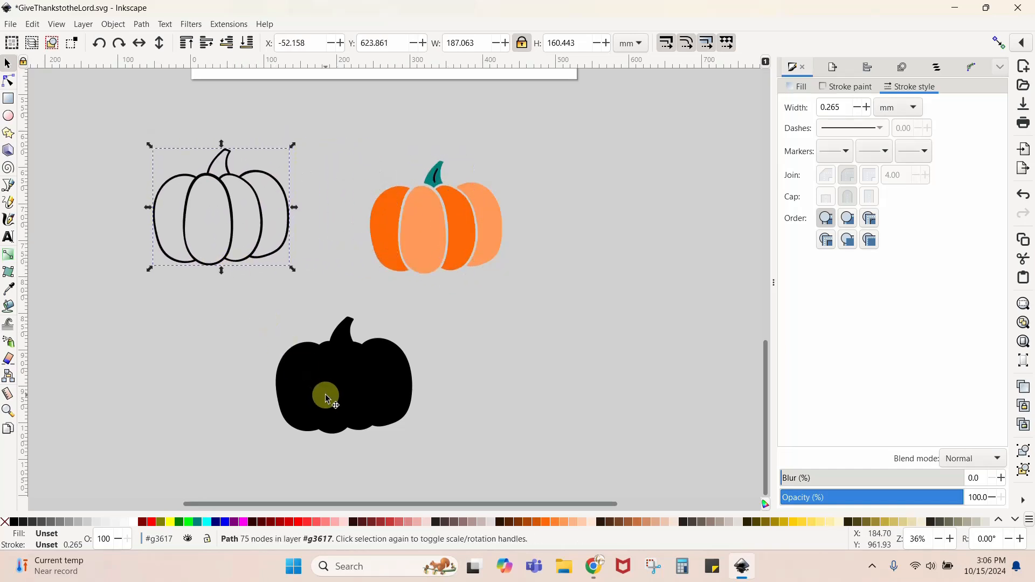
- Move the solid black pumpkin silhouette onto the coloured sections and lower it to the bottom of the stacking order
drag(325, 393, 420, 231)
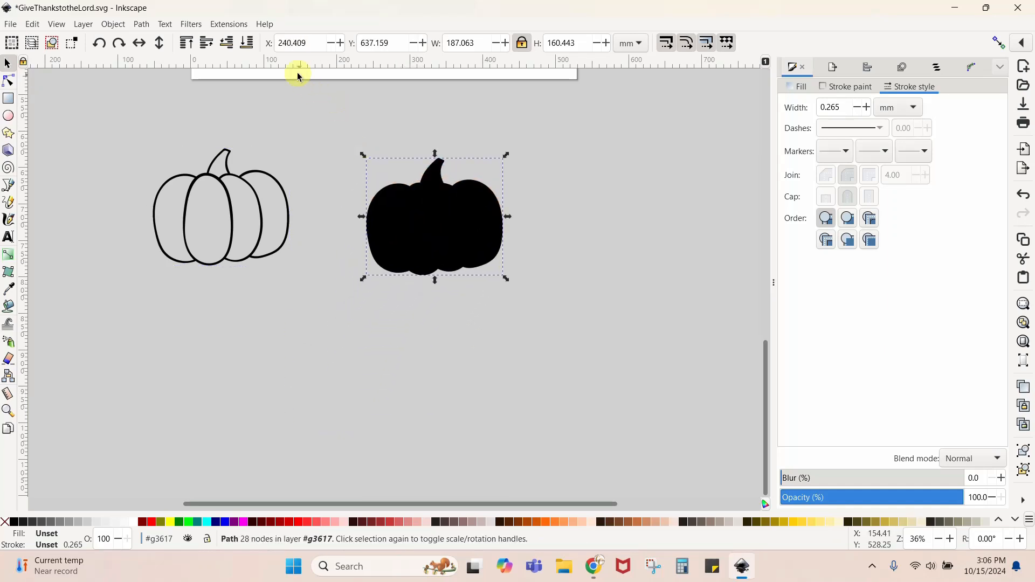
click(246, 43)
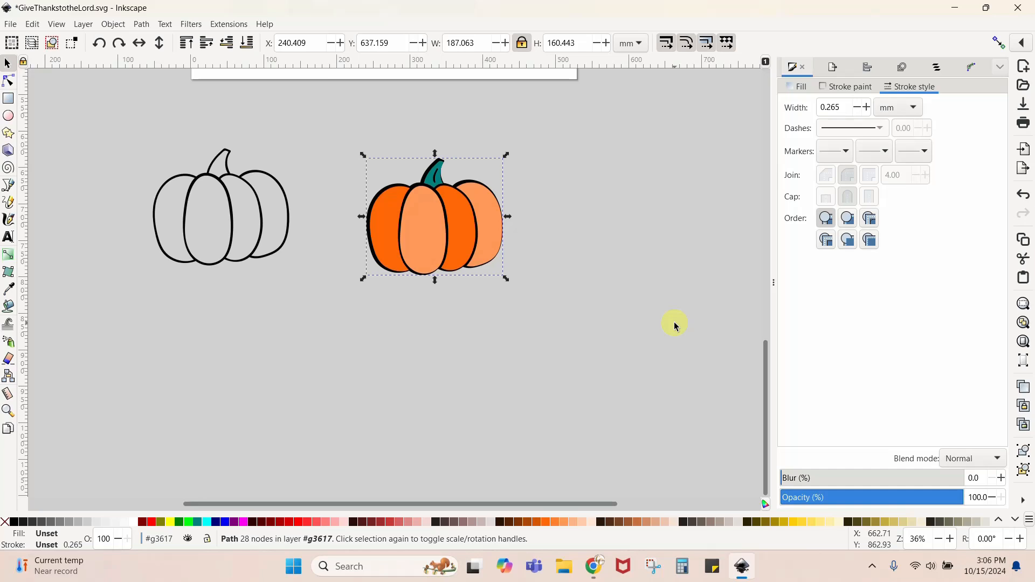
- Nudge the black silhouette slightly down and to the right so it forms an even outline around the coloured sections
key(Down)
key(Down)
key(Down)
key(Down)
key(Right)
key(Right)
key(Right)
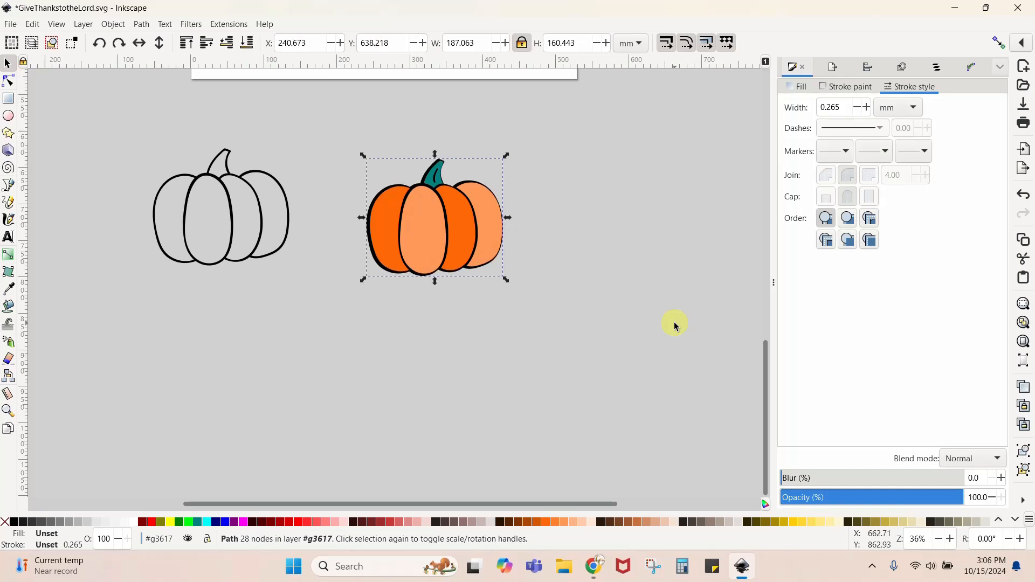
key(Right)
key(Right)
key(Right)
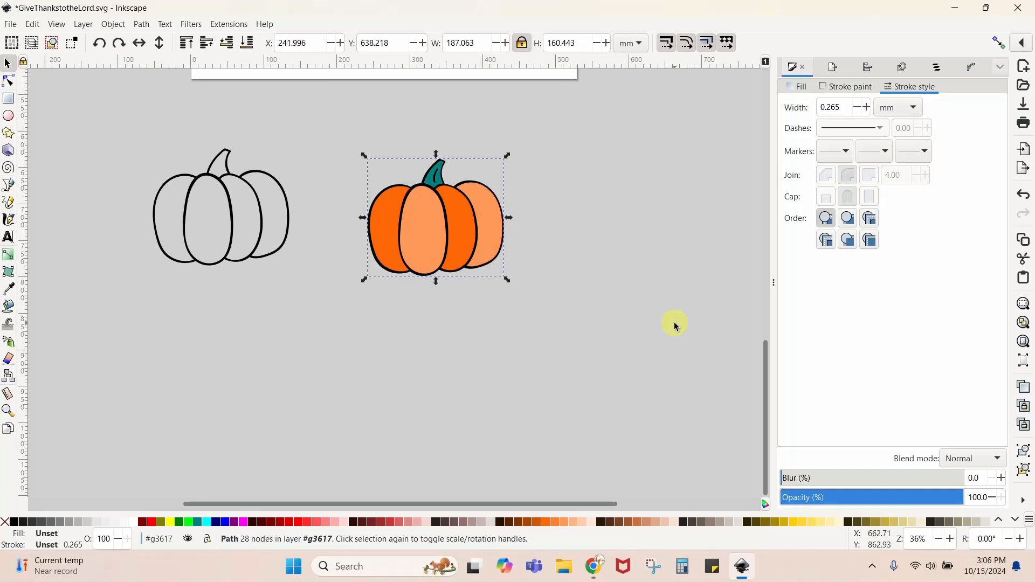
key(Up)
key(Escape)
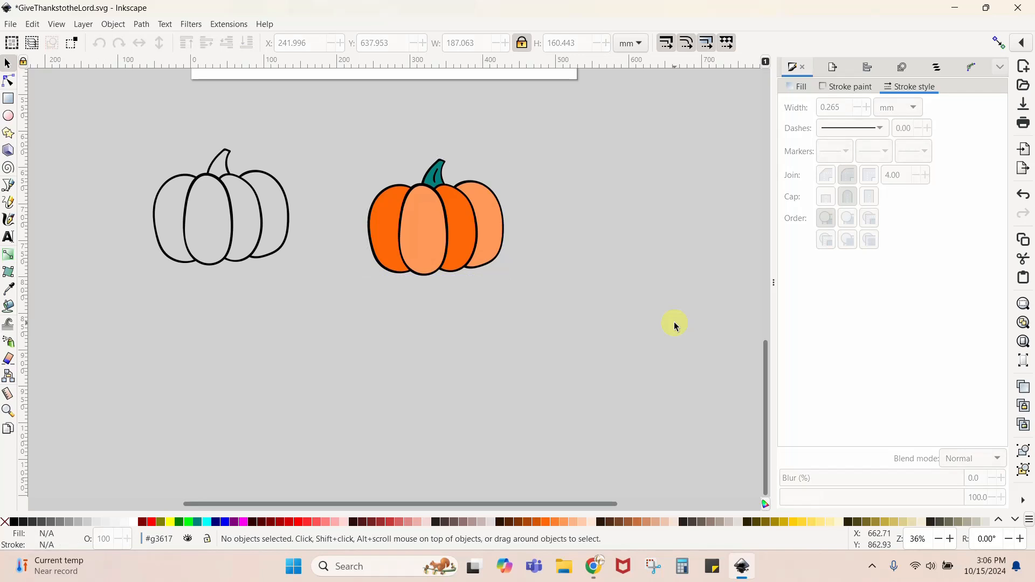
- Move the acorn drawing left so that it overlaps the page's right edge
scroll(675, 326, up, 10)
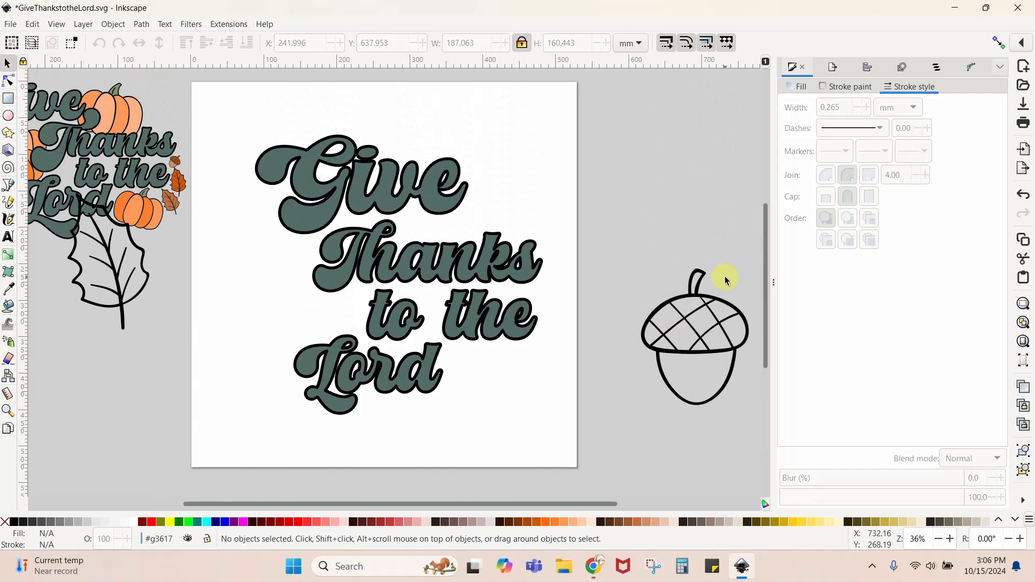
drag(710, 353, 620, 402)
scroll(665, 163, down, 5)
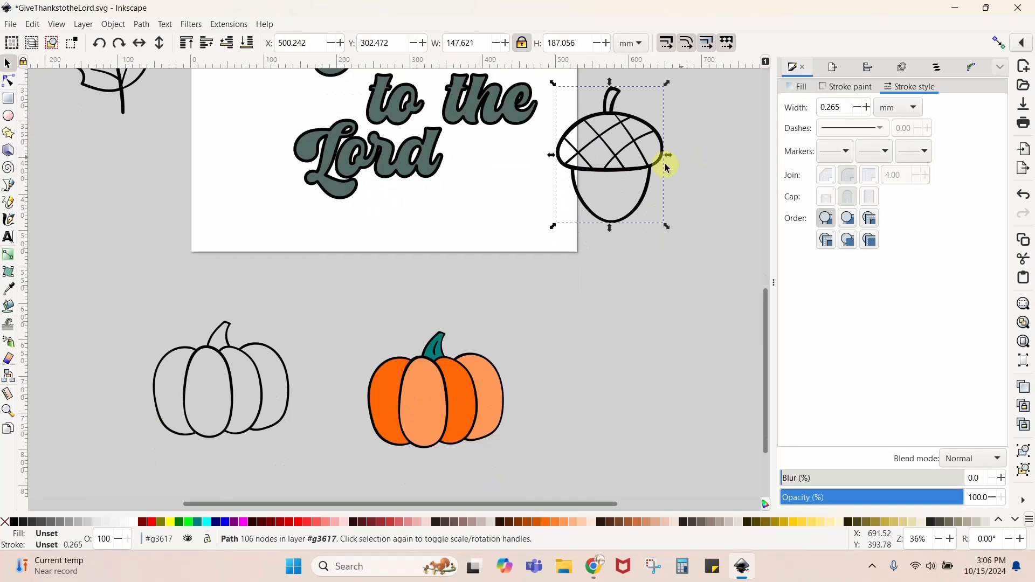
- Group all coloured pumpkin pieces, and move the group and the outline copy aside to the page's lower-left corner
drag(341, 289, 583, 496)
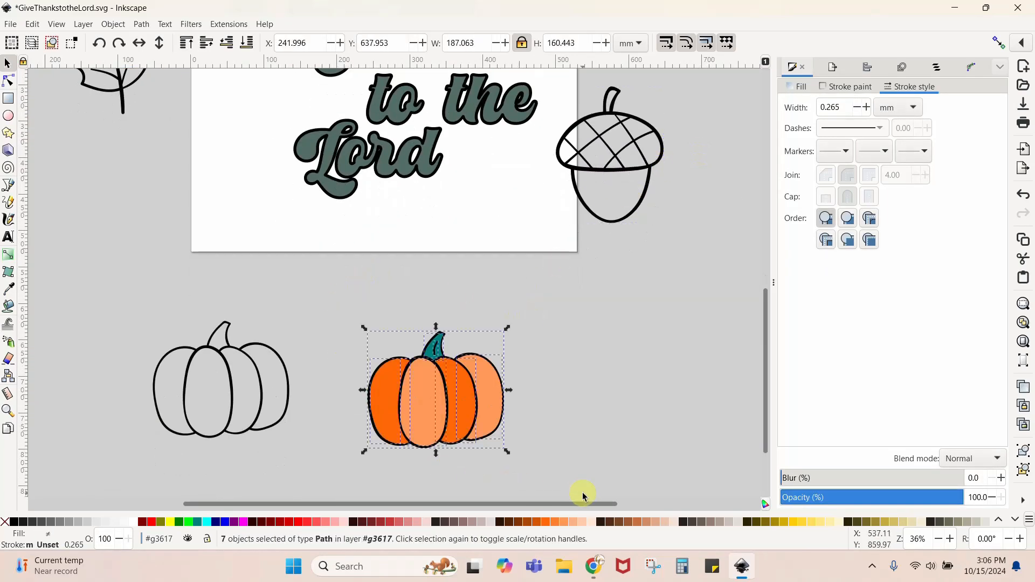
key(ctrl+g)
drag(494, 388, 228, 252)
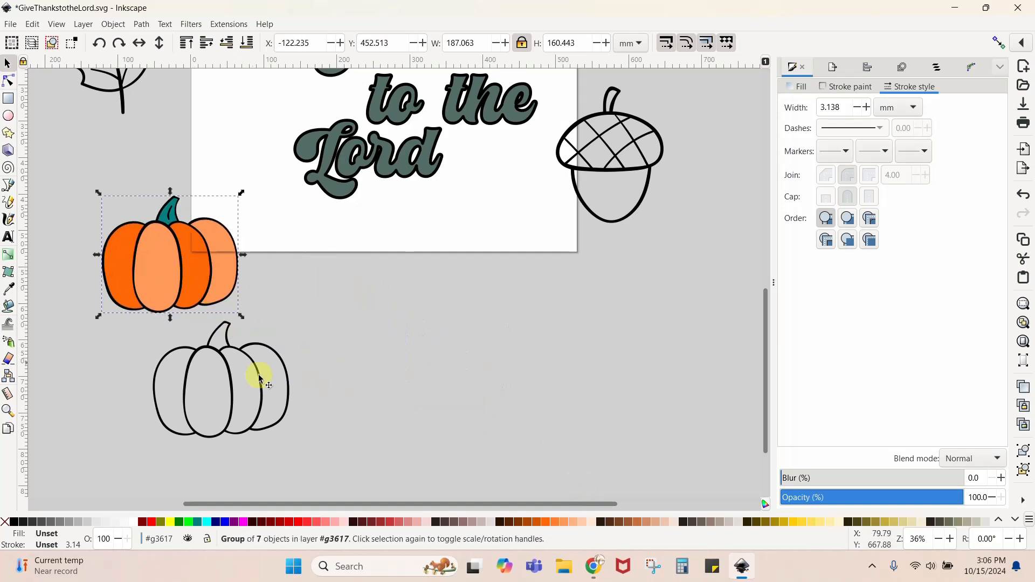
drag(184, 356, 72, 251)
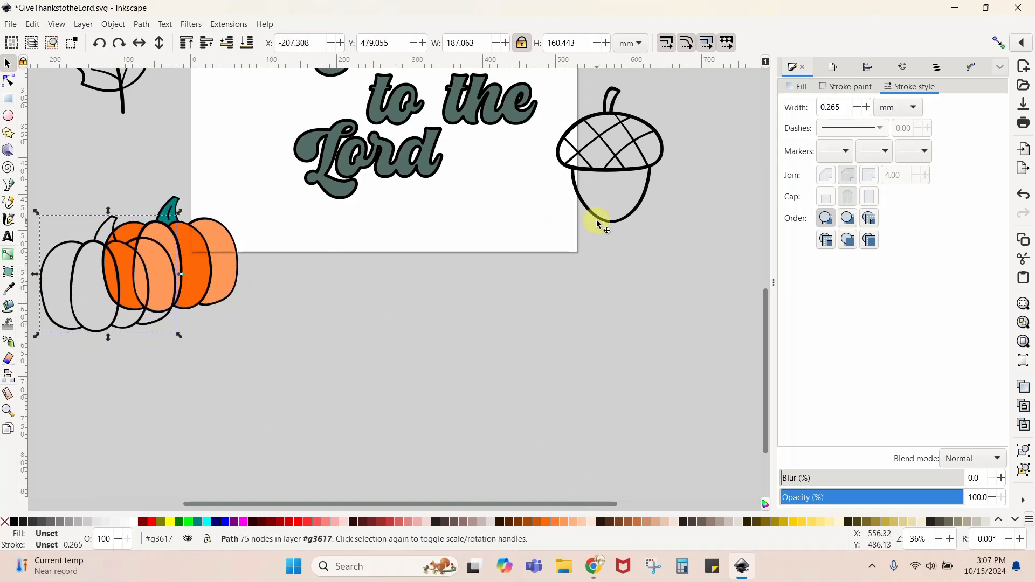
- Move the acorn drawing to the empty area below the page
drag(596, 221, 415, 404)
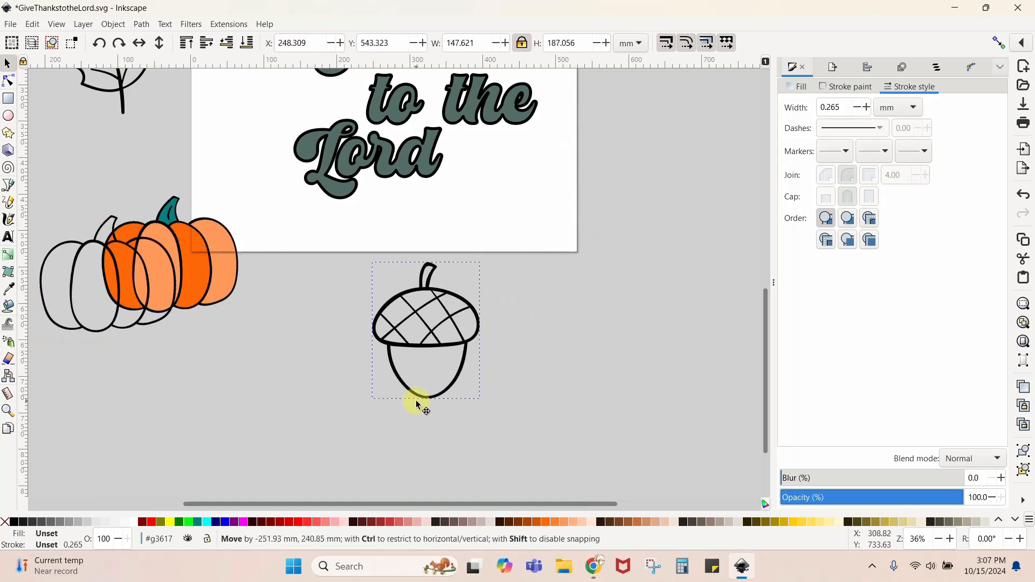
right_click(457, 347)
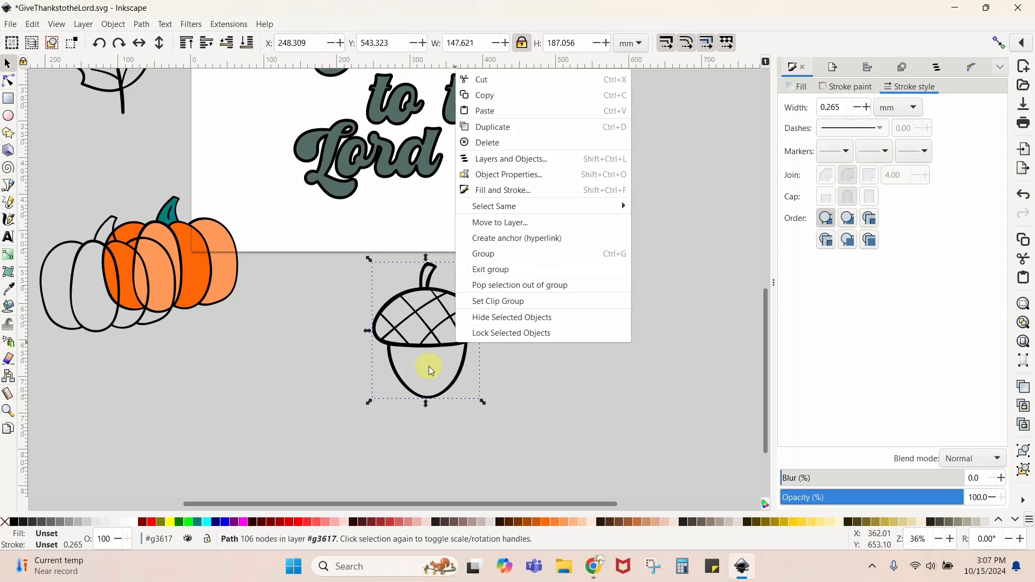
click(307, 397)
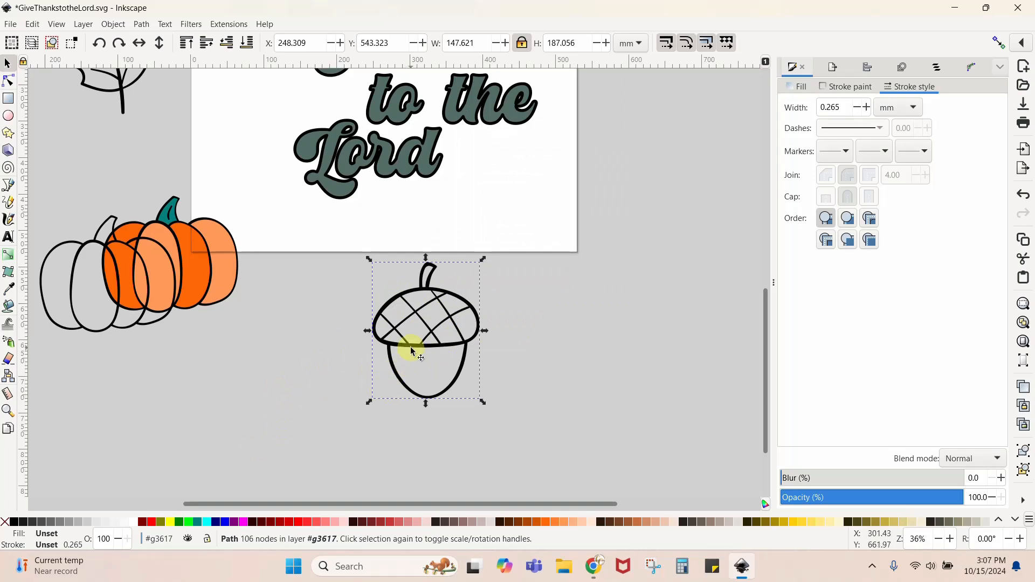
- Move the leaf drawing from the left of the page to the empty area on its right
scroll(412, 350, up, 5)
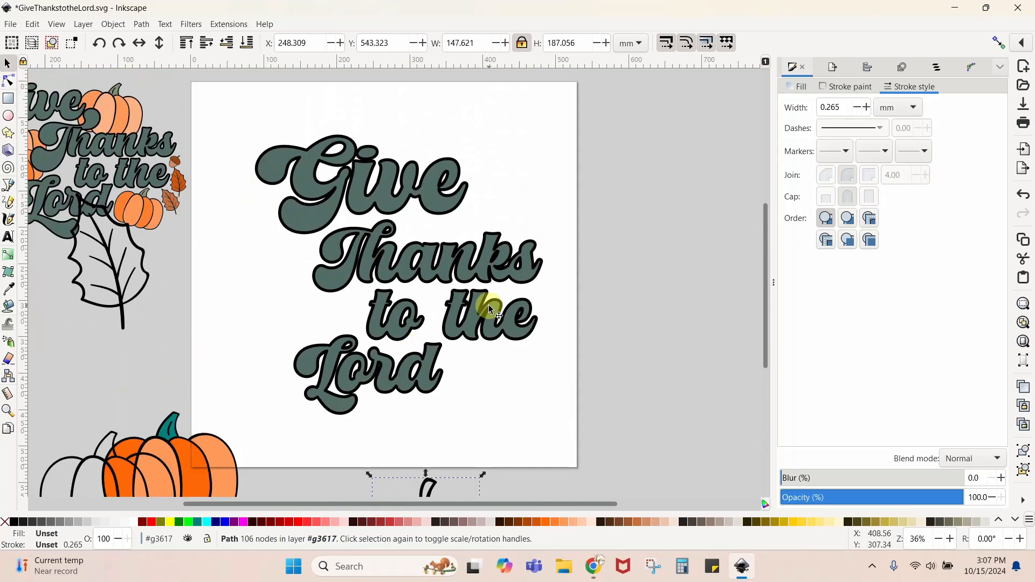
scroll(489, 306, up, 5)
scroll(489, 306, down, 6)
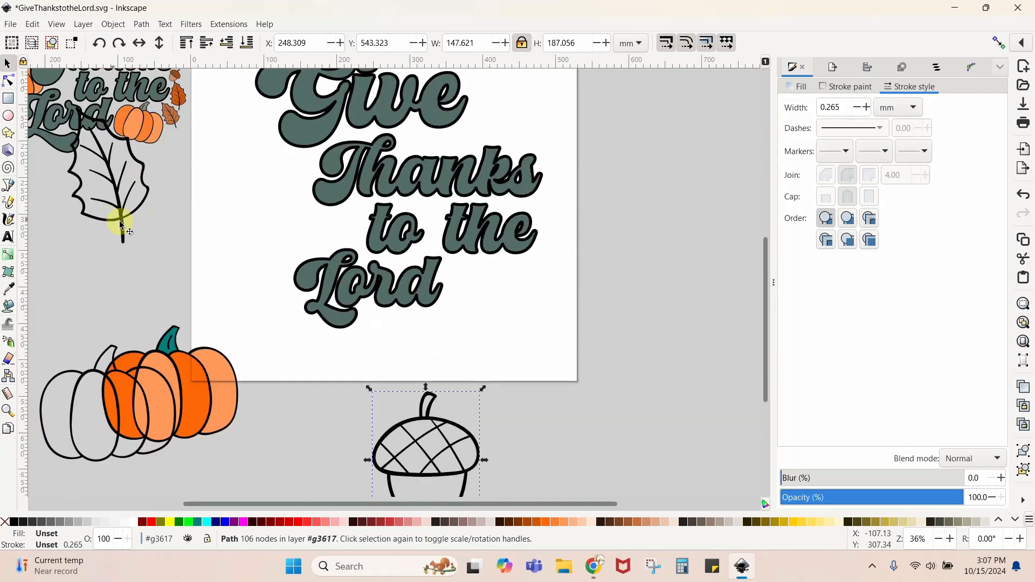
drag(123, 230, 679, 403)
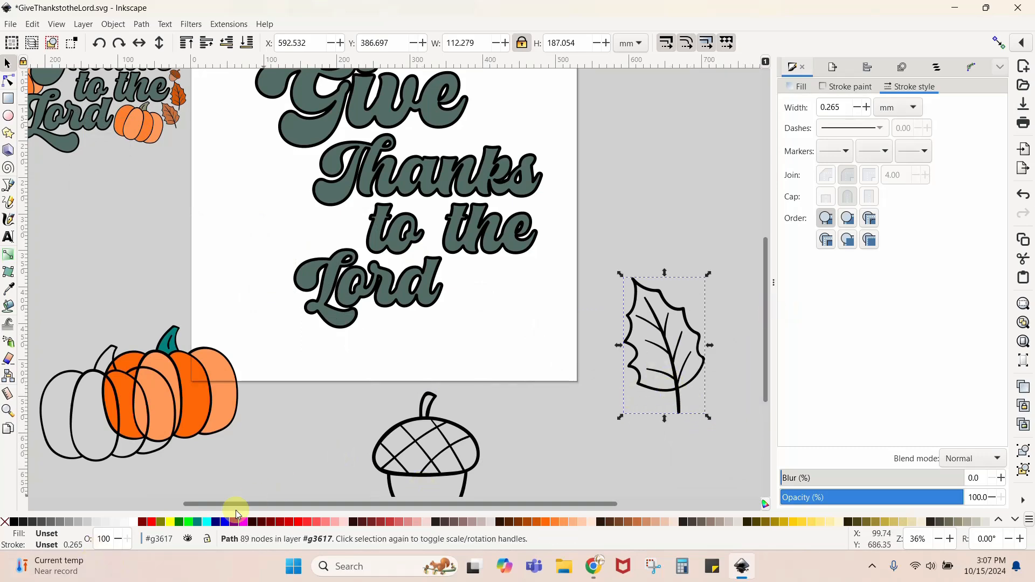
- Duplicate the acorn drawing and place the copy to the lower left of the original, below the pumpkins
scroll(561, 423, down, 3)
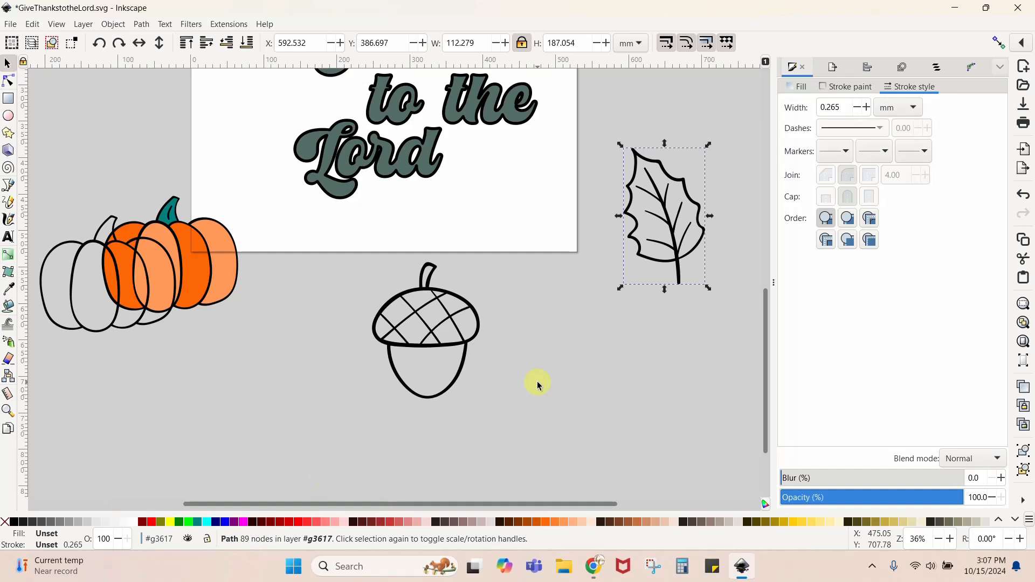
click(467, 345)
right_click(465, 342)
click(494, 135)
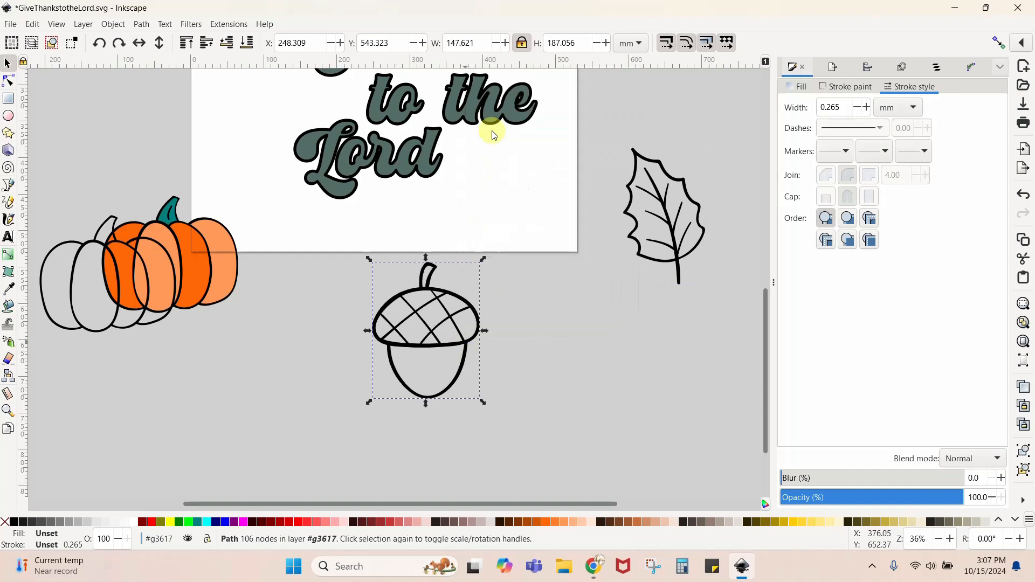
drag(458, 345, 248, 397)
- Break apart the original acorn path into its separate pieces
click(462, 343)
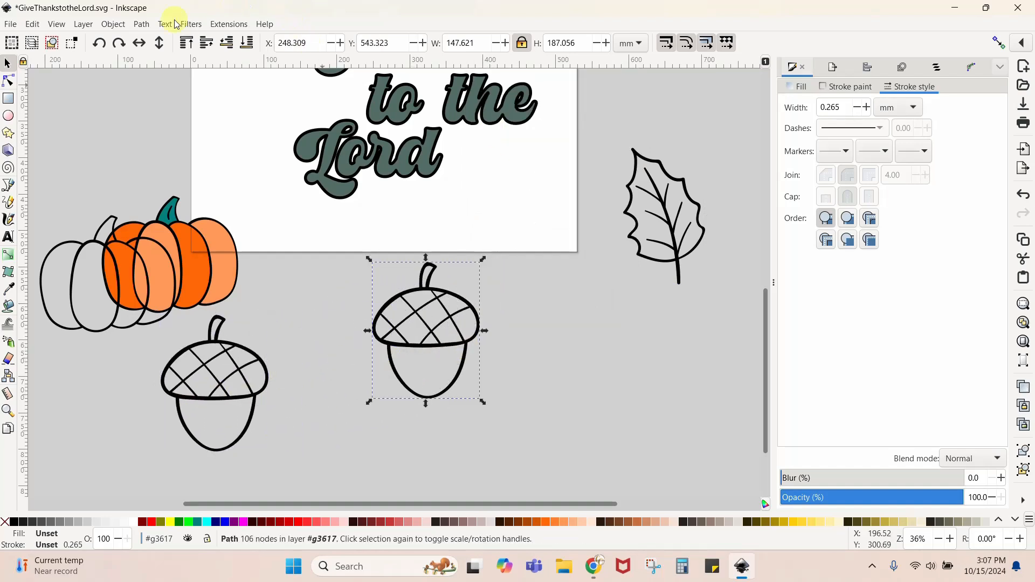
click(141, 24)
click(150, 196)
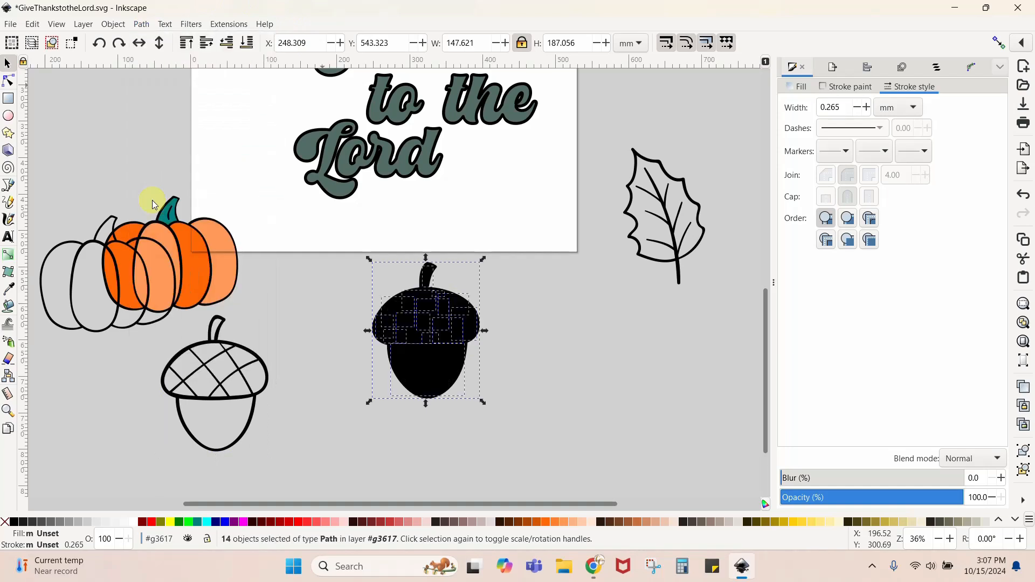
- Move the solid black acorn silhouette off the broken-apart pieces to the empty area below the leaf, and check that the pieces select individually
click(555, 358)
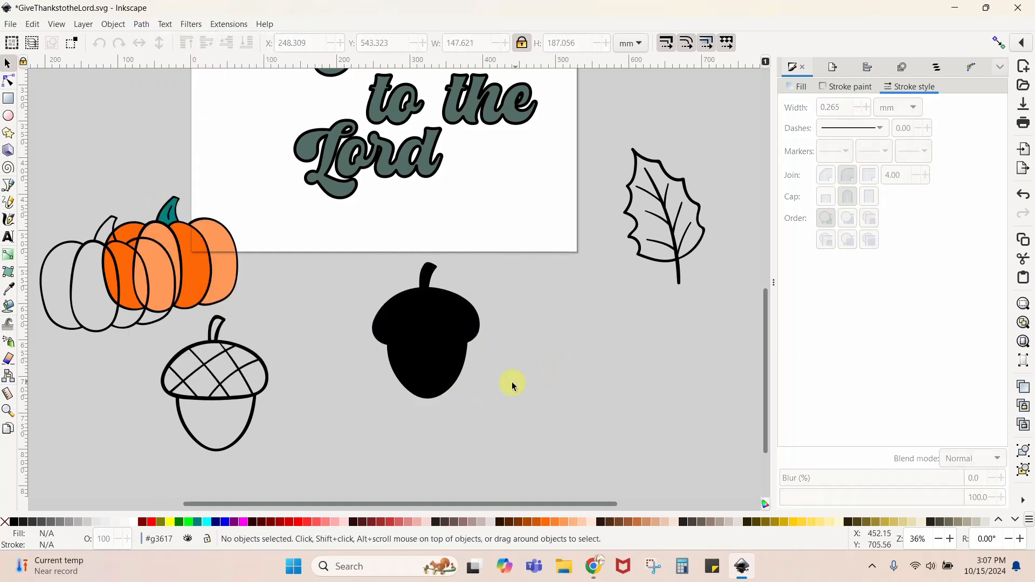
drag(440, 377, 668, 407)
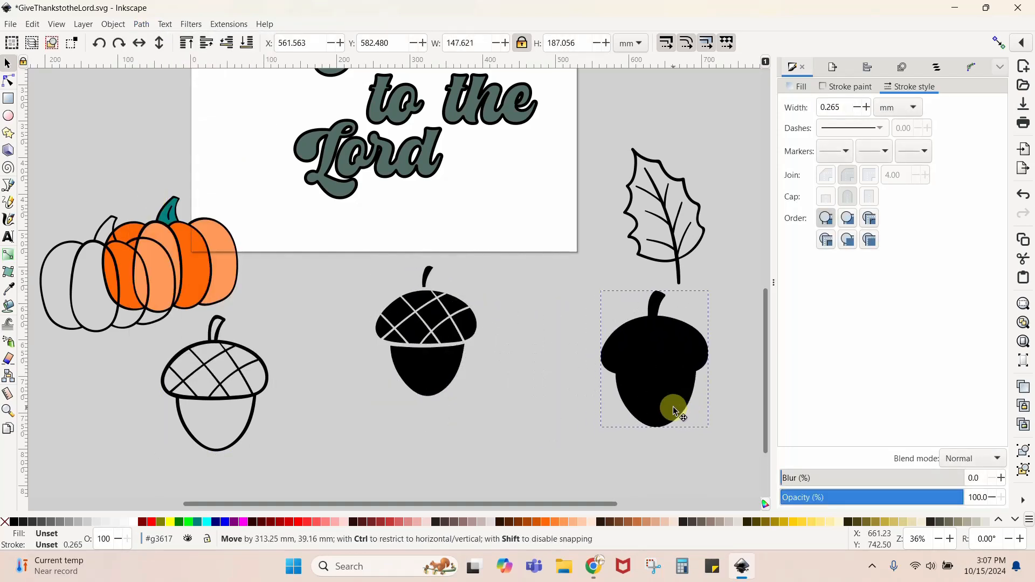
click(459, 306)
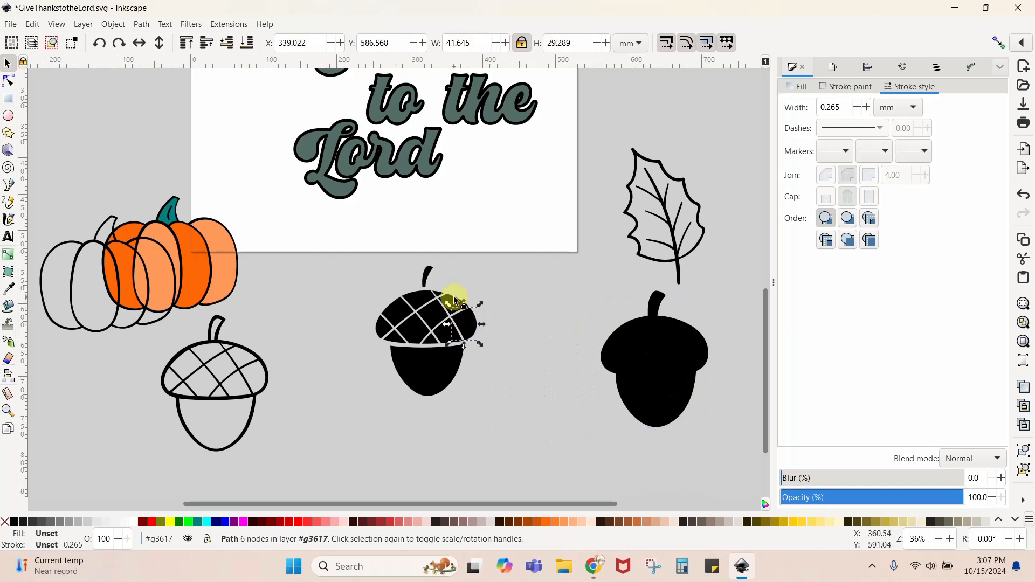
click(419, 302)
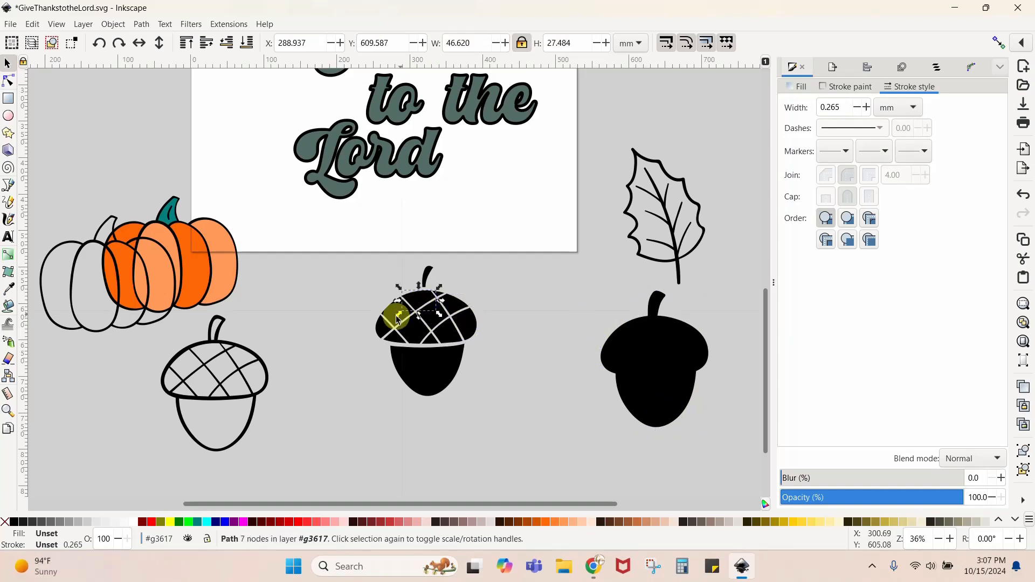
click(391, 339)
click(432, 376)
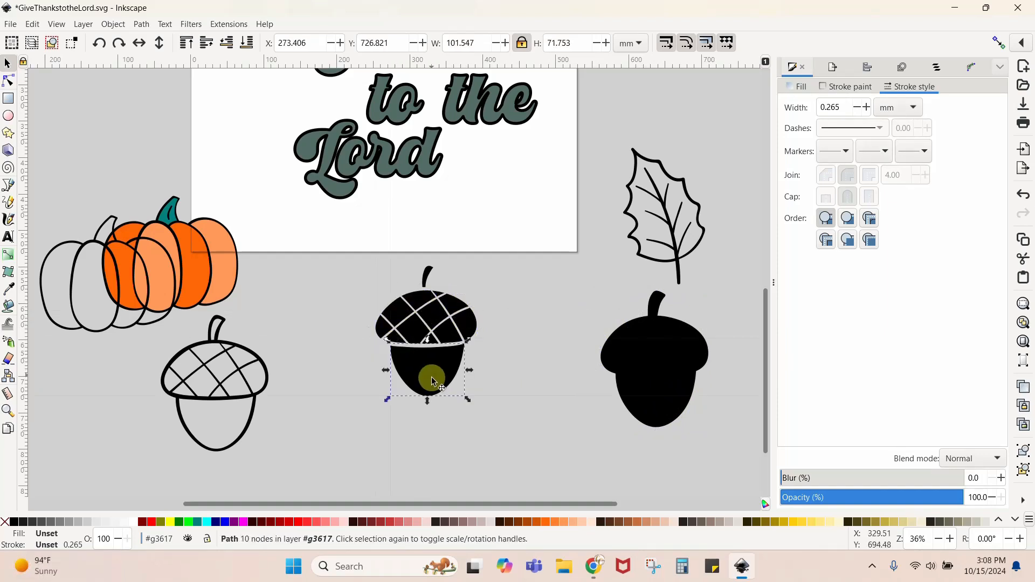
click(532, 412)
- Fill all the crosshatched sections of the acorn cap with brown #803300
drag(354, 275, 407, 349)
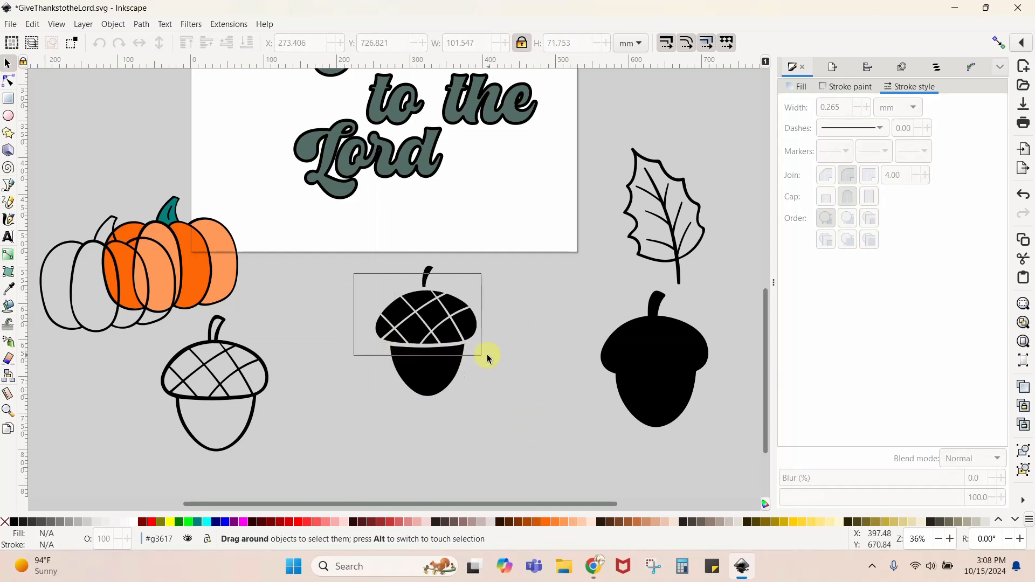
drag(493, 357, 493, 357)
scroll(493, 356, up, 6)
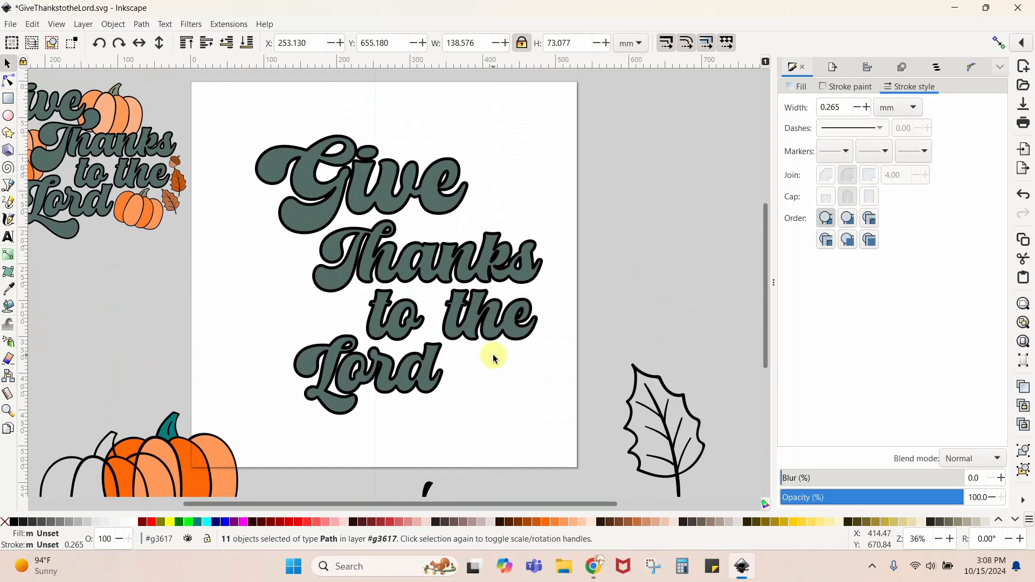
scroll(494, 357, down, 8)
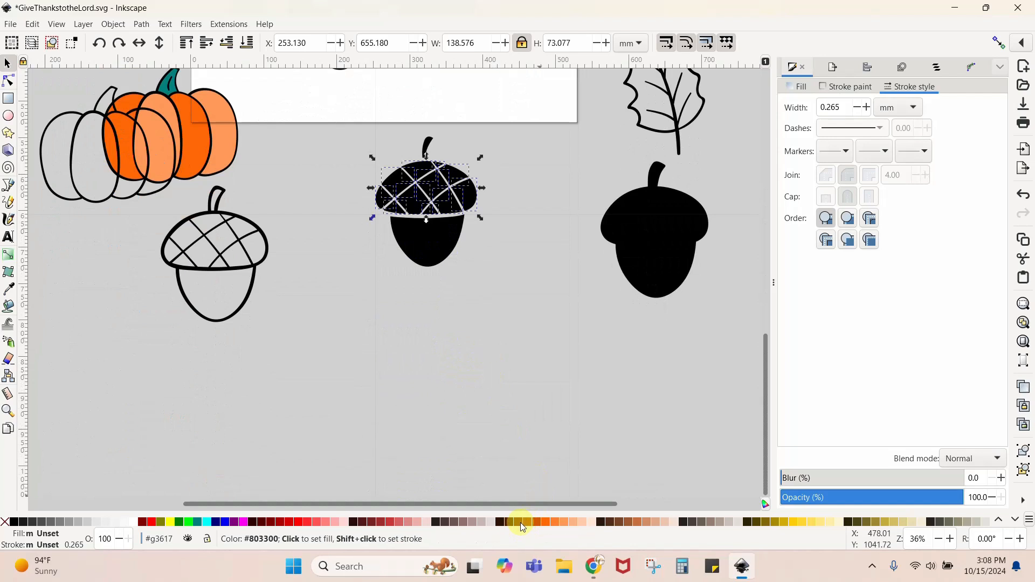
click(524, 523)
- Fill the acorn's nut with dark orange and its stem with brown #803300
click(421, 242)
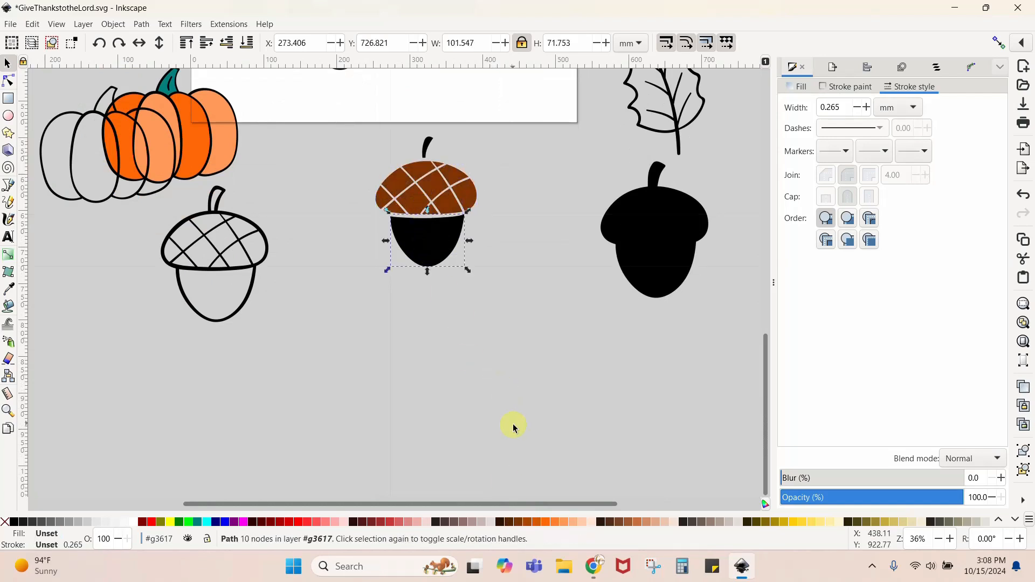
click(540, 522)
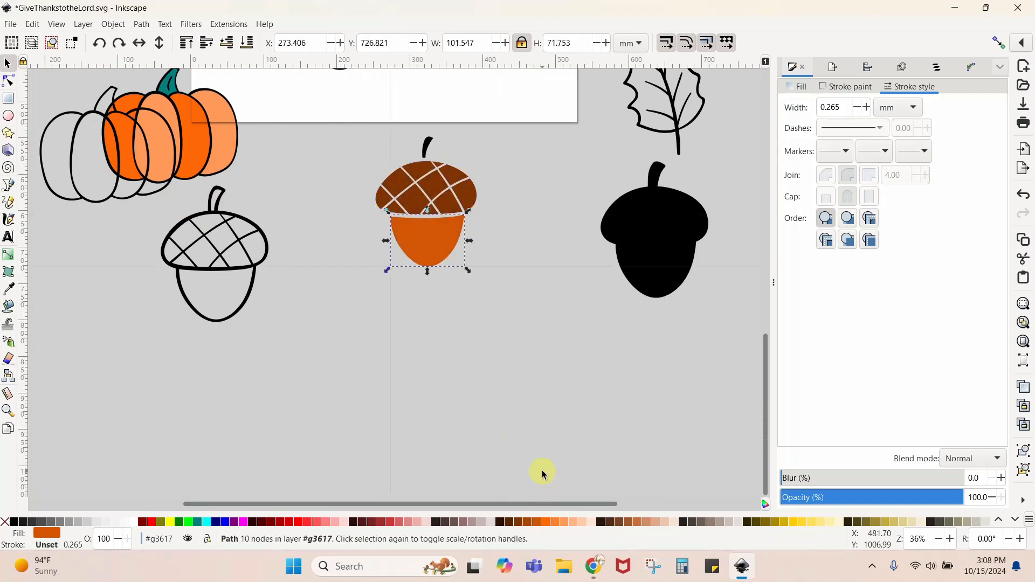
click(426, 145)
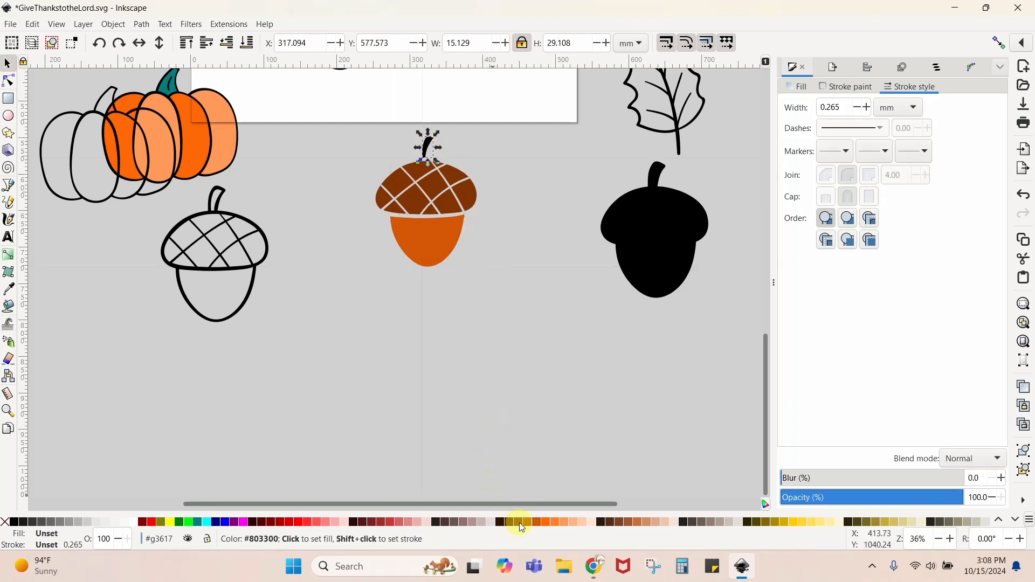
click(515, 522)
click(496, 452)
- Move the black acorn silhouette back over the coloured pieces and lower it to the bottom of the stacking order
scroll(496, 452, up, 4)
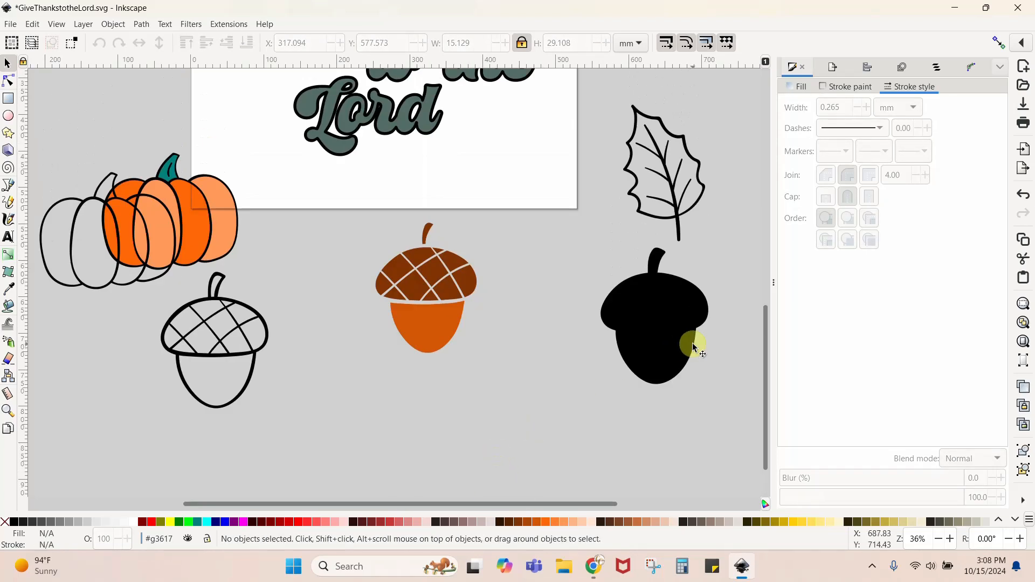
drag(695, 345, 441, 323)
click(247, 42)
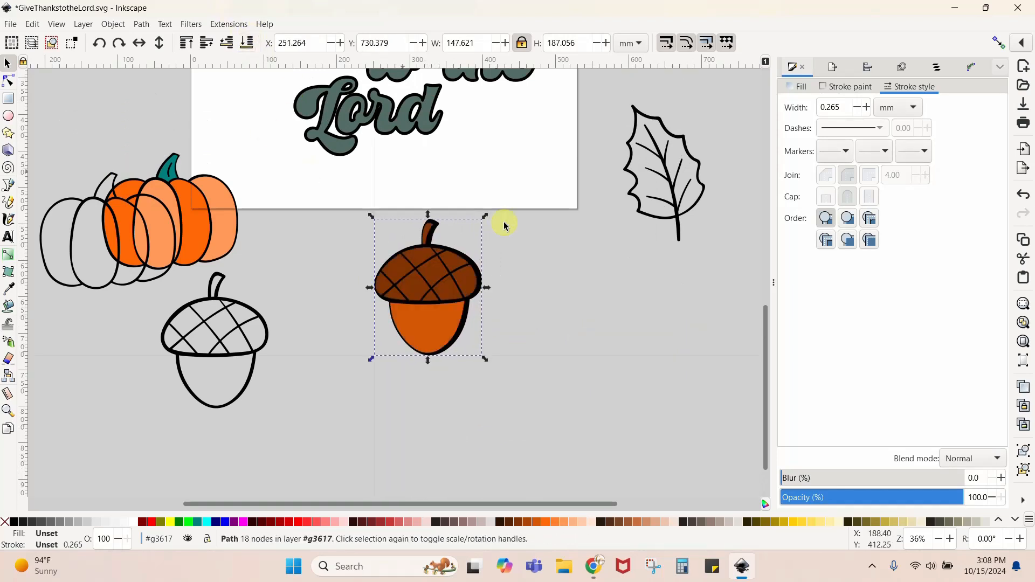
- Pull the black silhouette away to the right and group all the coloured acorn pieces
click(566, 276)
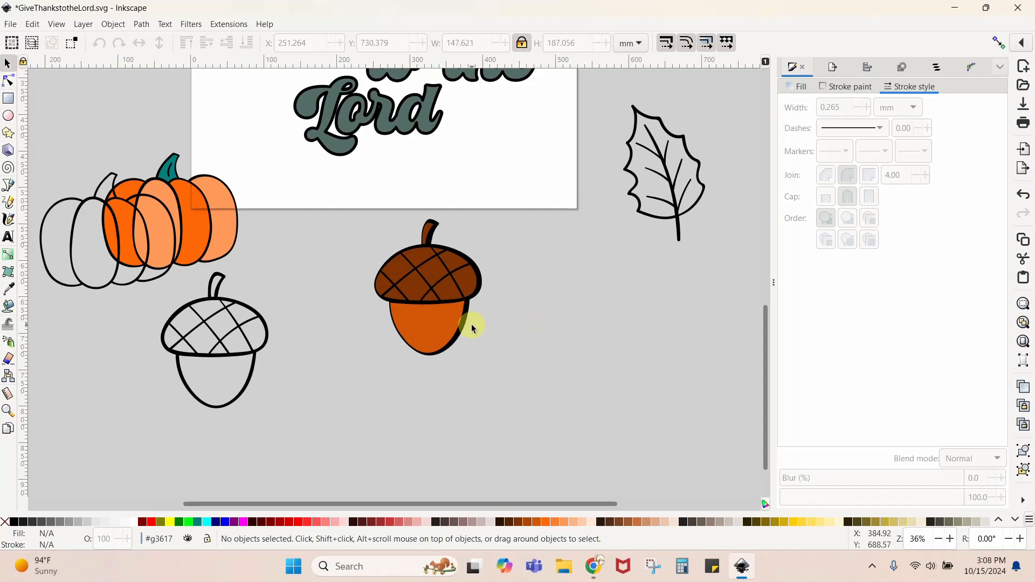
drag(462, 328, 678, 378)
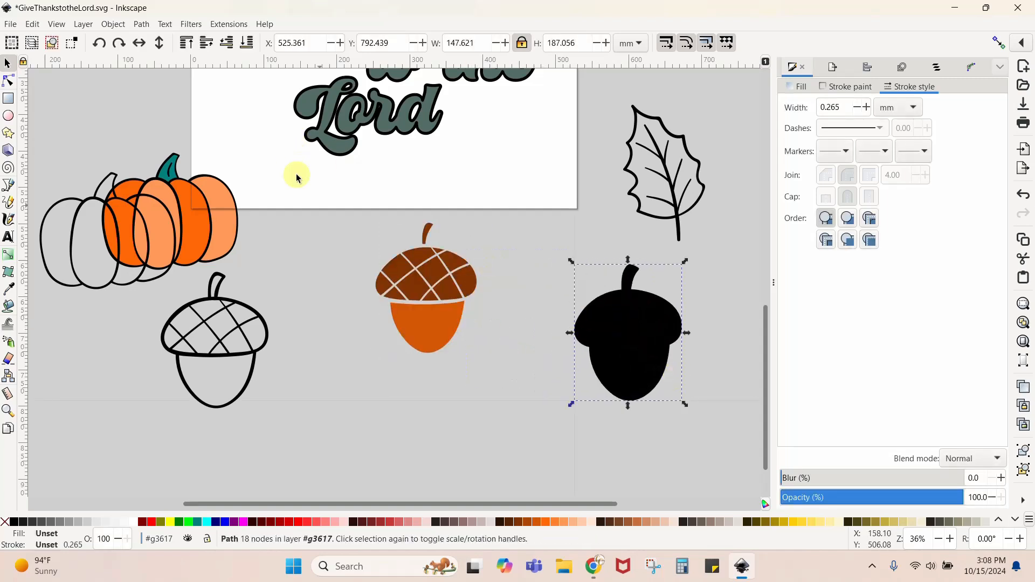
drag(358, 196, 497, 405)
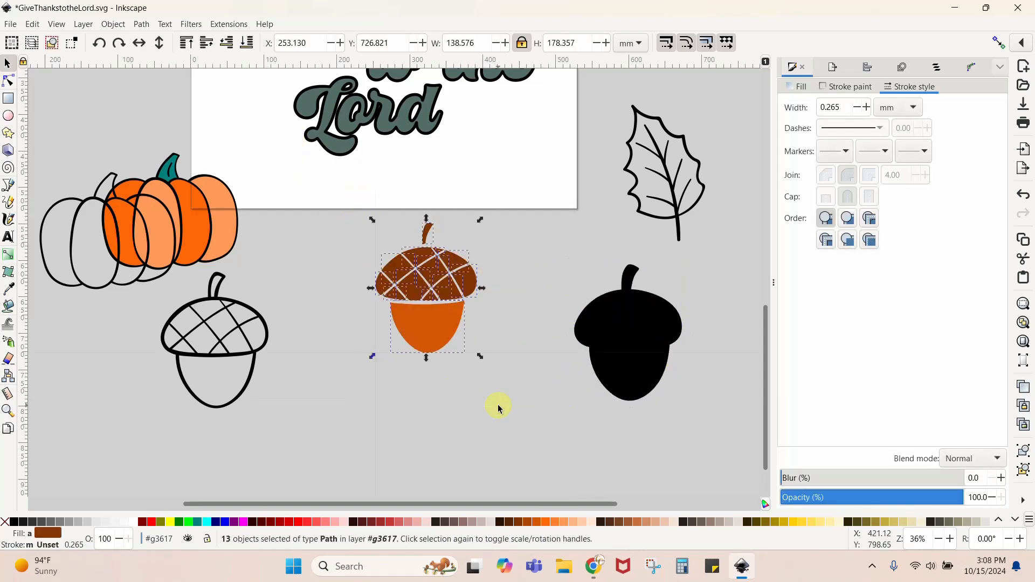
right_click(448, 346)
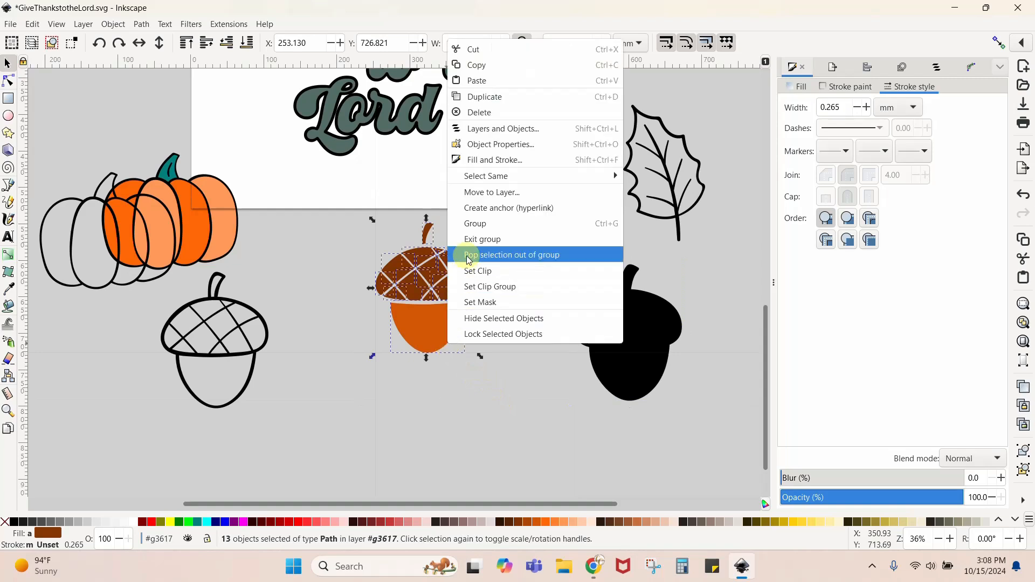
click(477, 223)
- Place the black silhouette behind the grouped coloured acorn and nudge it left and up until the outline is even
drag(637, 330, 434, 292)
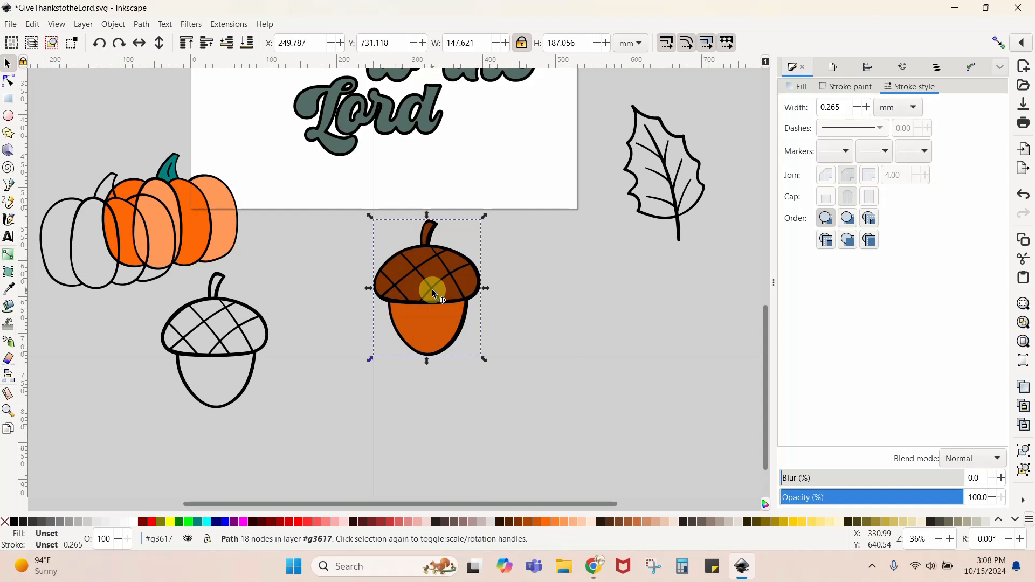
key(Left)
key(Left)
key(Up)
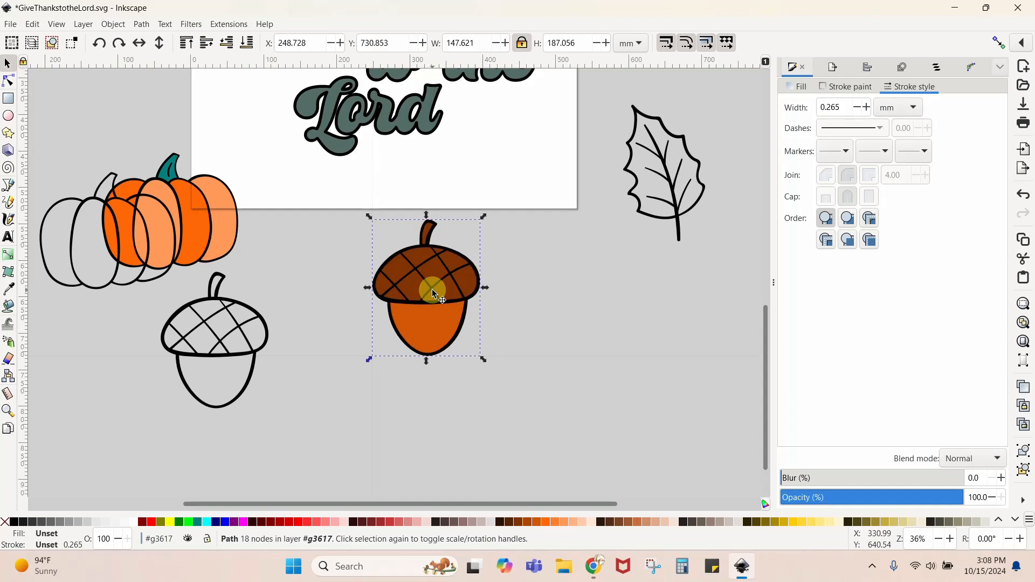
key(Left)
key(Escape)
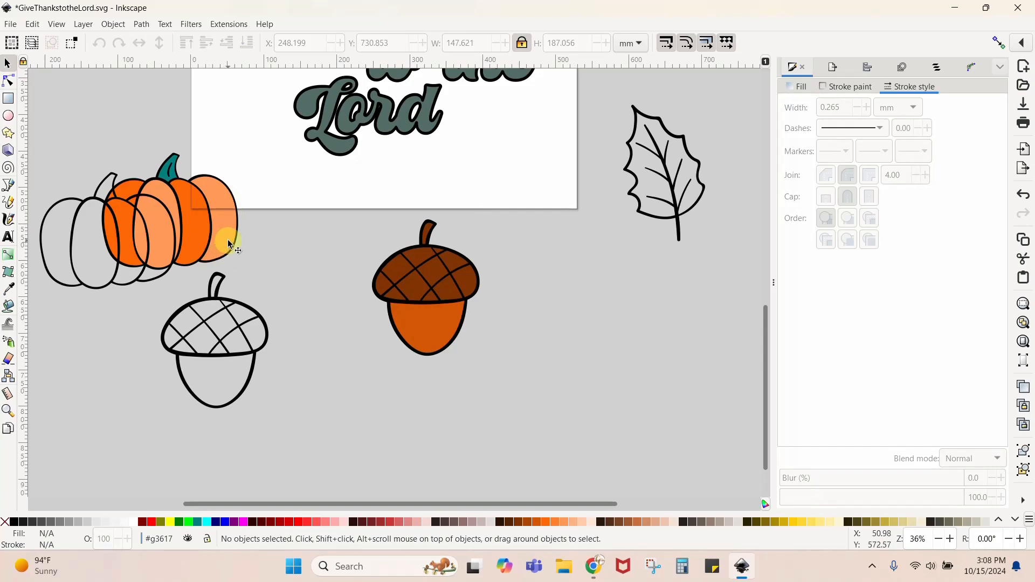
- Separate the acorn again by moving the coloured group to the right and the black silhouette left over the uncoloured copy
drag(434, 328, 607, 353)
drag(432, 305, 261, 300)
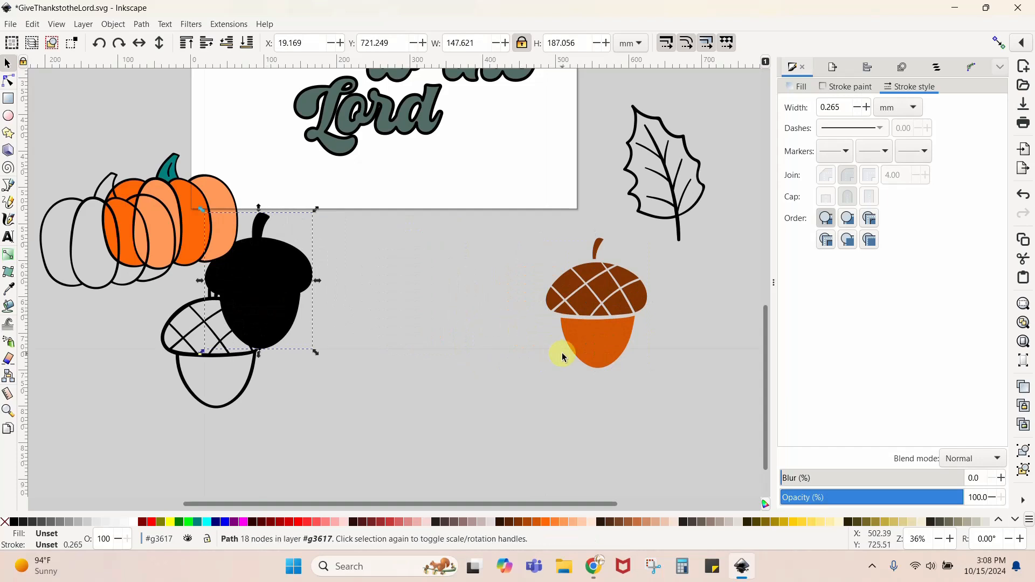
drag(601, 361, 529, 364)
click(658, 312)
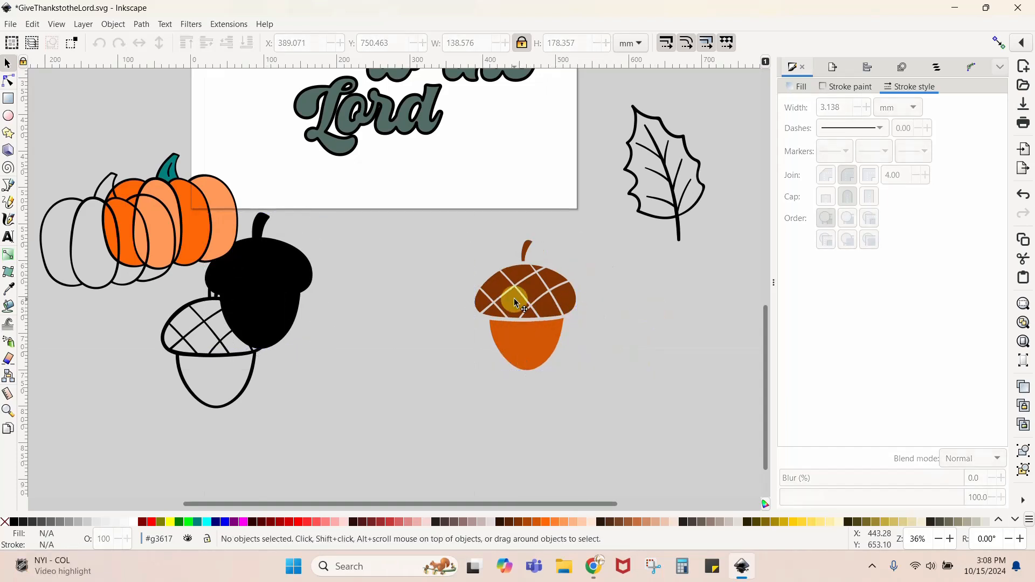
- Enter the coloured acorn group and delete all its cap sections and the stem, keeping only the orange nut
click(512, 289)
click(454, 215)
click(520, 291)
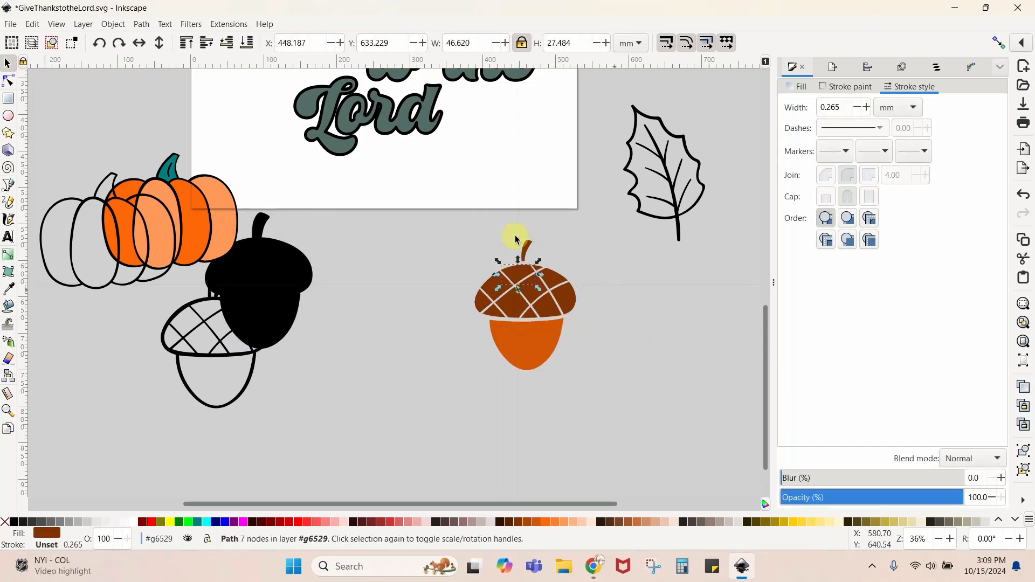
click(448, 227)
drag(448, 227, 592, 329)
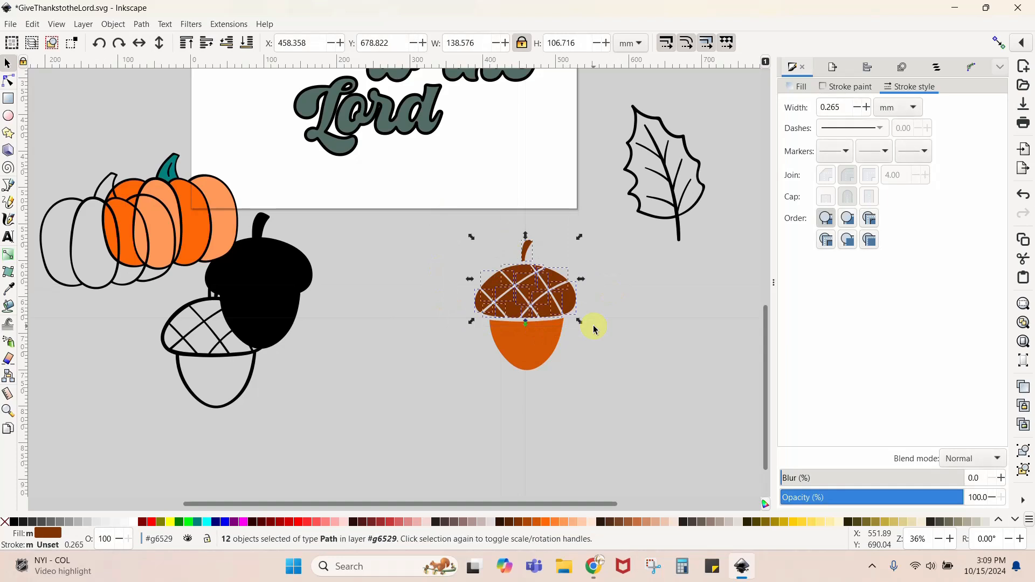
key(Delete)
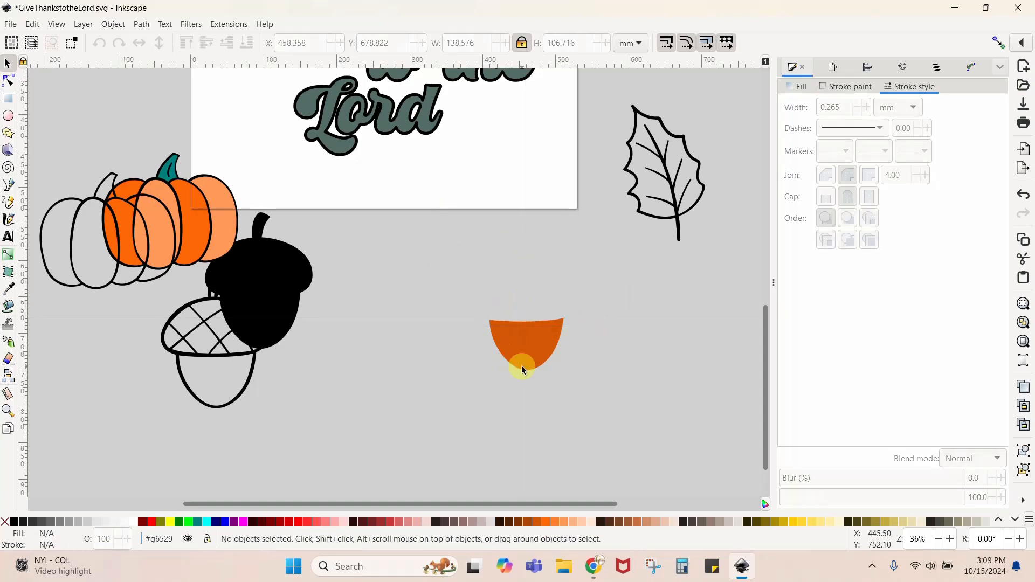
- Move the orange nut shape slightly up and to the left and give it a flat black stroke
drag(532, 358, 477, 330)
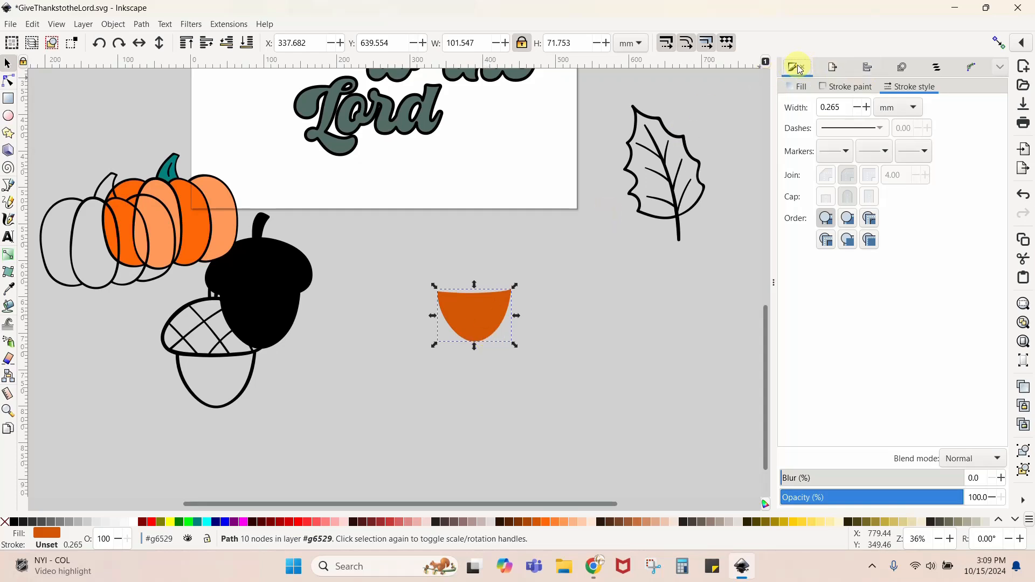
click(1000, 67)
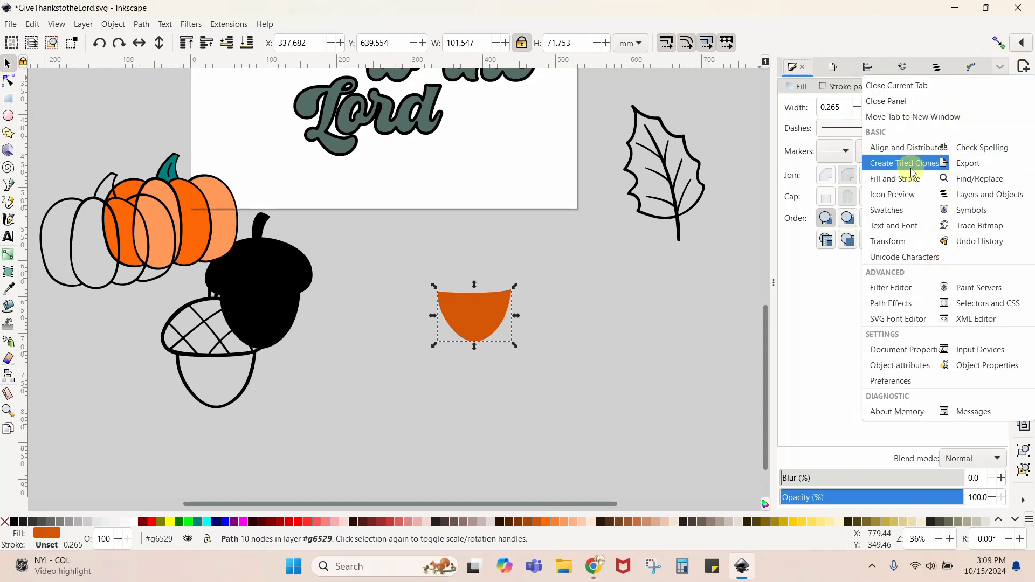
click(48, 547)
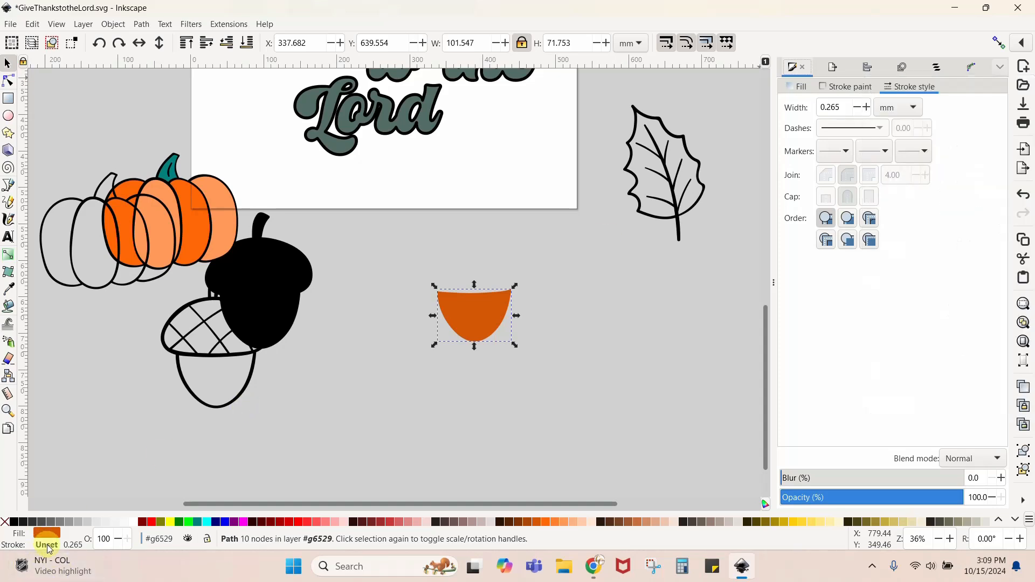
click(48, 547)
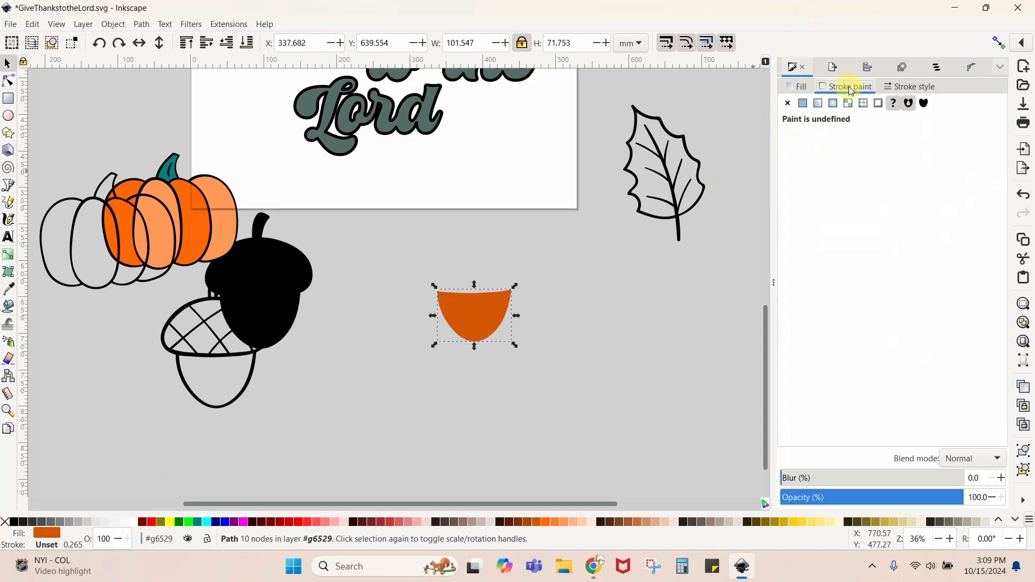
click(802, 107)
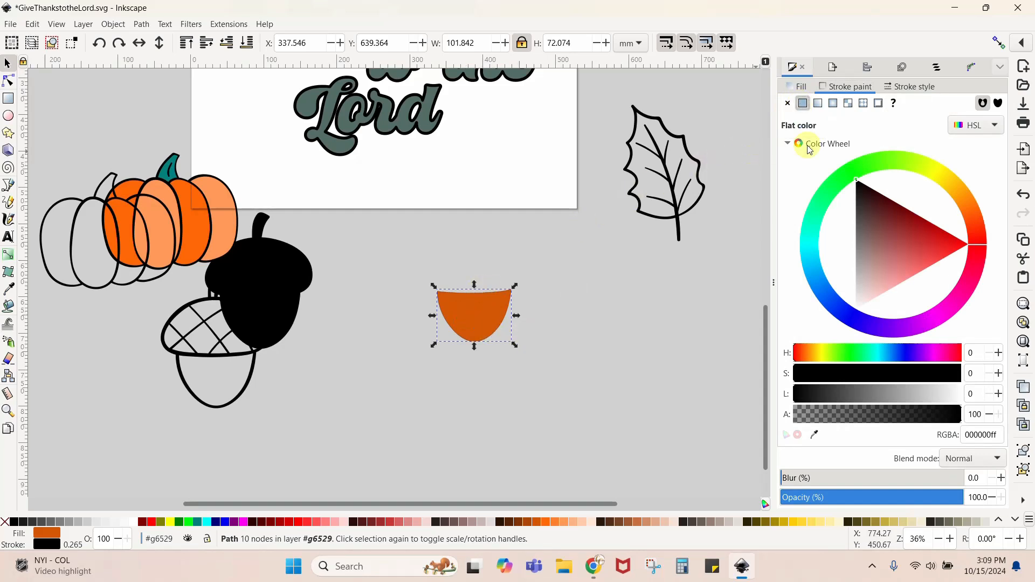
- Set the orange nut shape's stroke width to 3 mm and deselect it
click(911, 87)
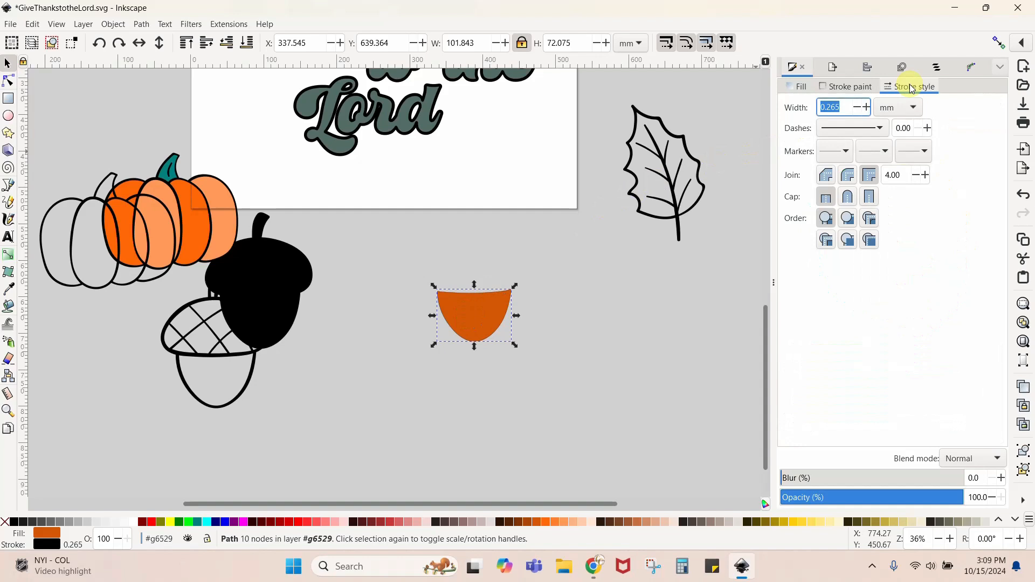
drag(844, 107, 815, 107)
text(3)
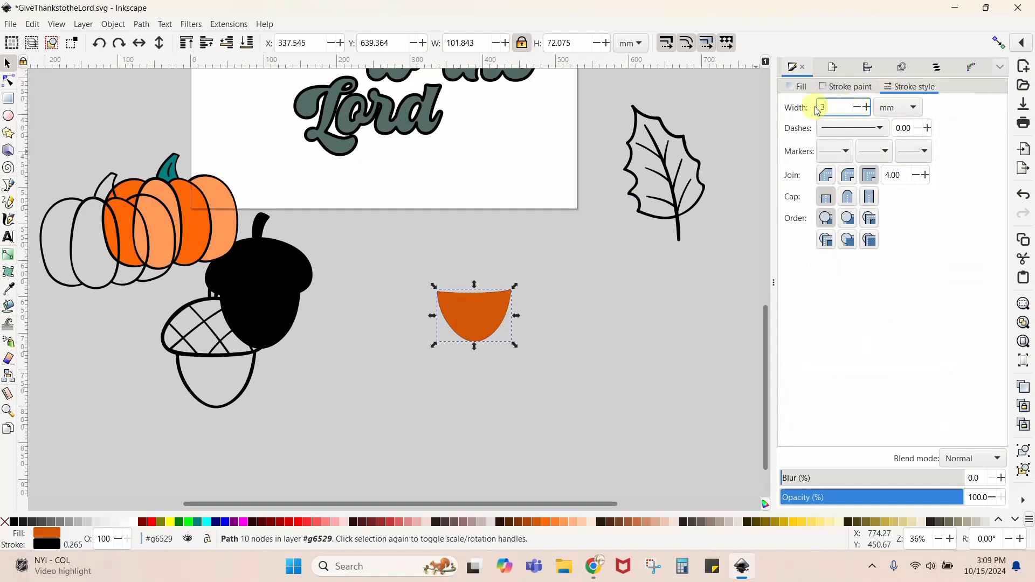
key(Return)
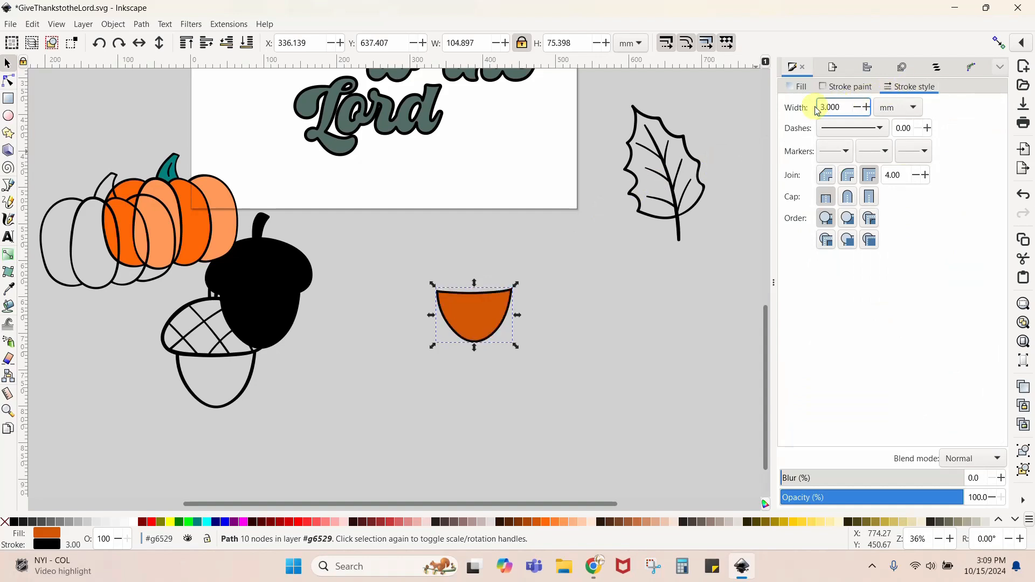
click(663, 353)
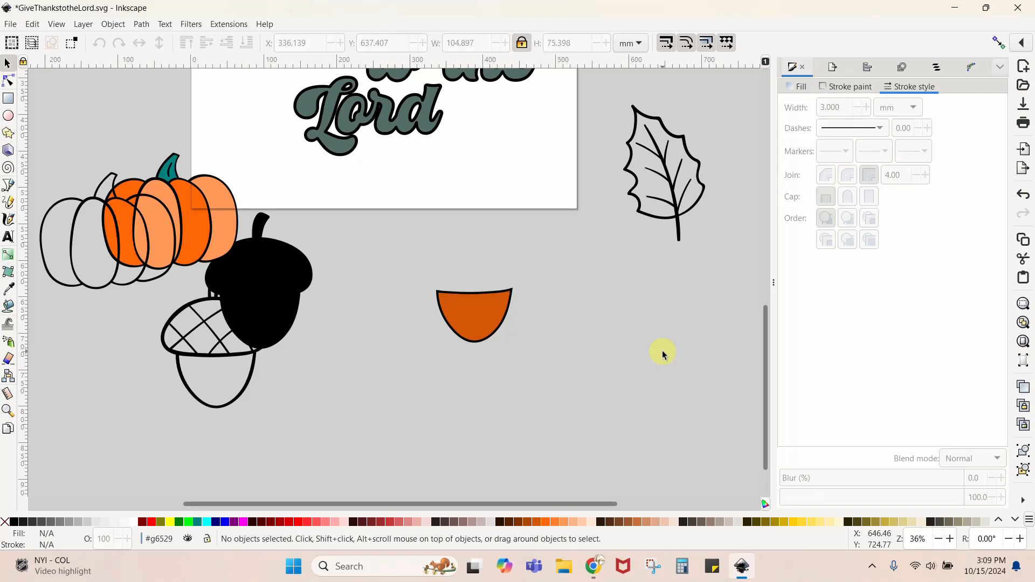
scroll(662, 350, up, 10)
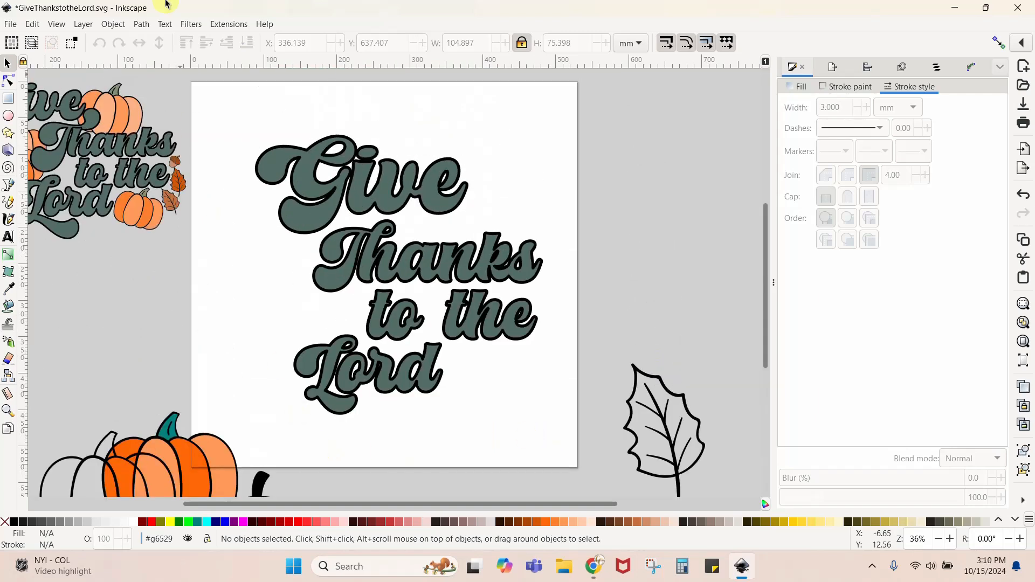
- Delete the outlined lettering on the page and the coloured pumpkin, acorn drawings and orange nut below it
drag(247, 80, 615, 536)
key(Delete)
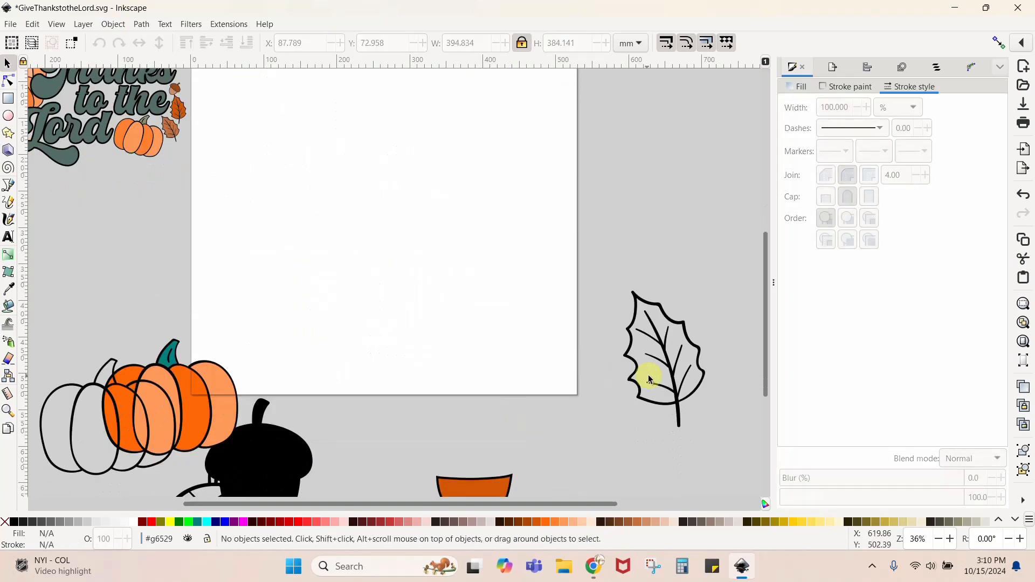
key(Delete)
scroll(369, 376, down, 4)
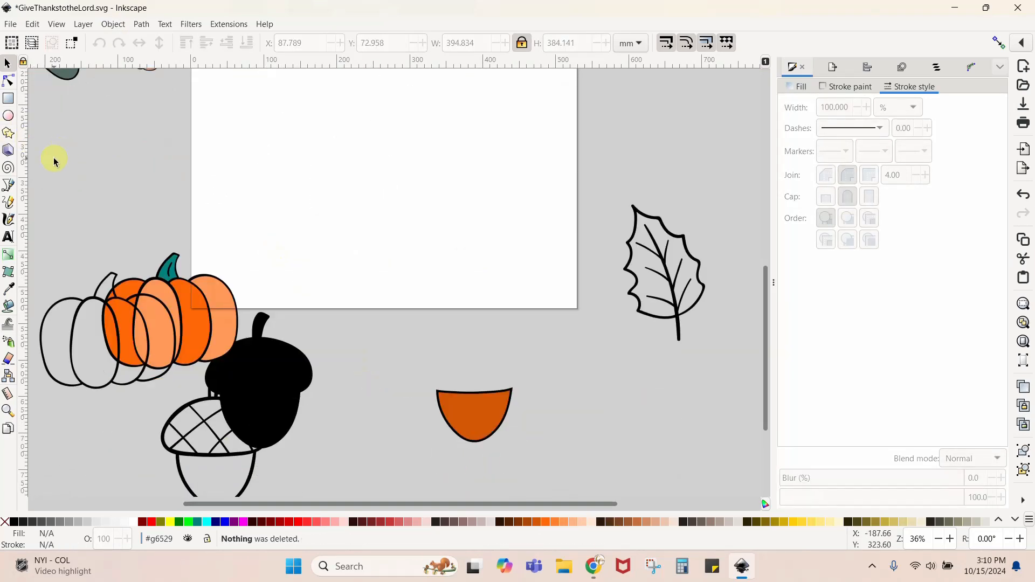
drag(50, 161, 564, 492)
key(Delete)
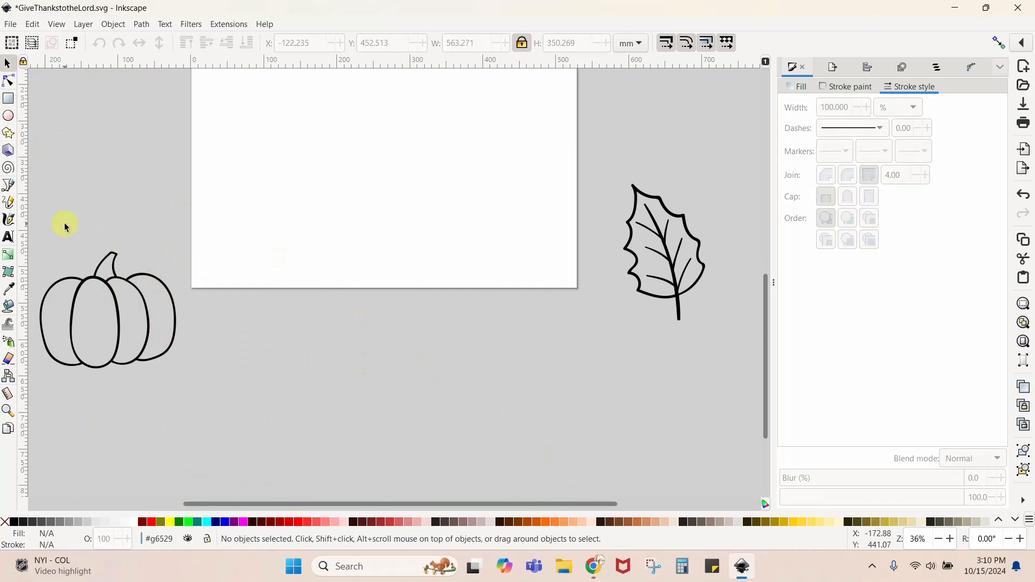
- Delete the remaining uncoloured pumpkin and leaf outline drawings
click(108, 290)
key(Delete)
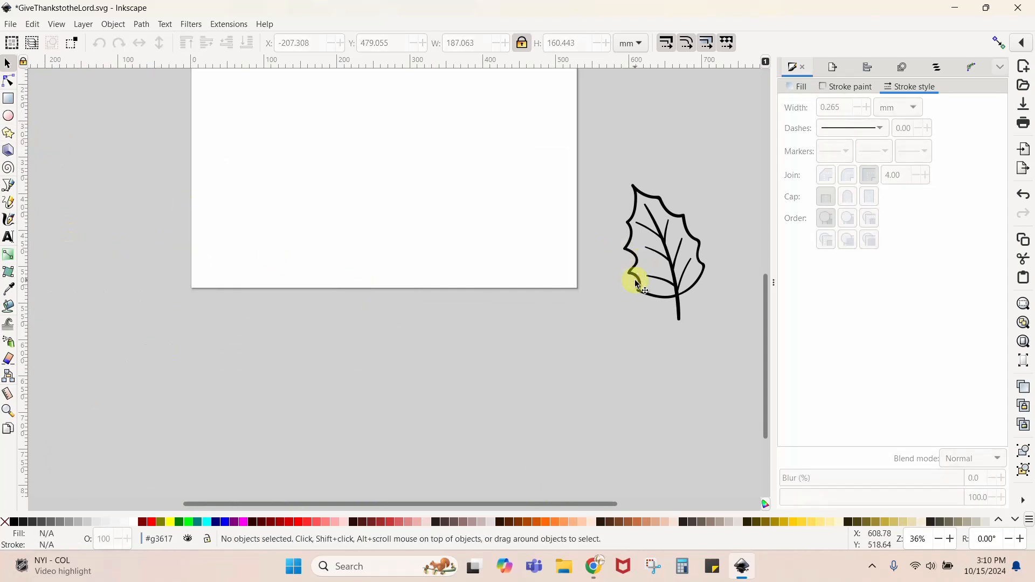
click(636, 283)
key(Delete)
- Move the finished "Give Thanks to the Lord" design from beside the page onto the middle of the page and deselect it
scroll(636, 283, up, 10)
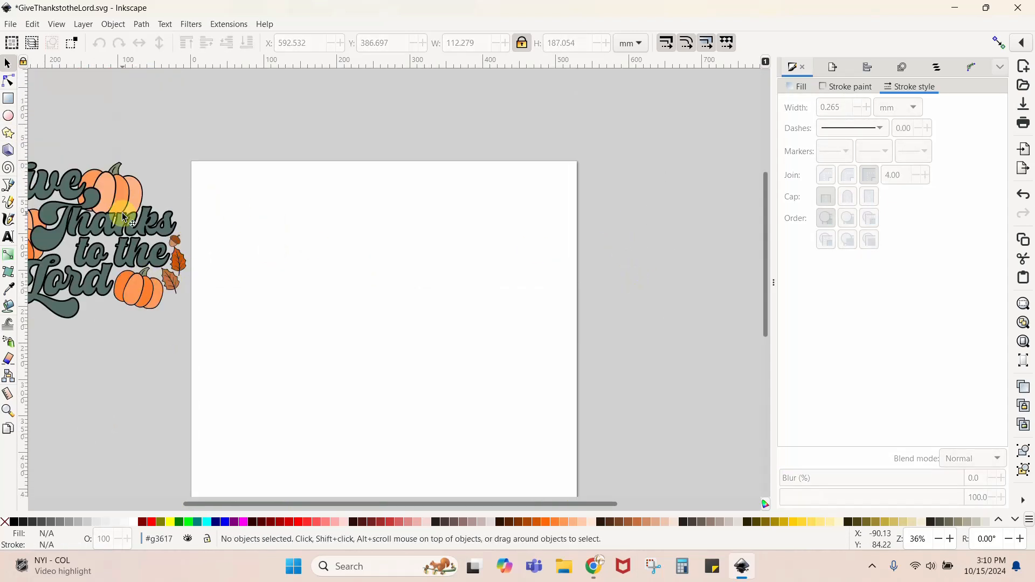
drag(217, 250, 629, 479)
scroll(507, 304, down, 4)
drag(544, 372, 463, 369)
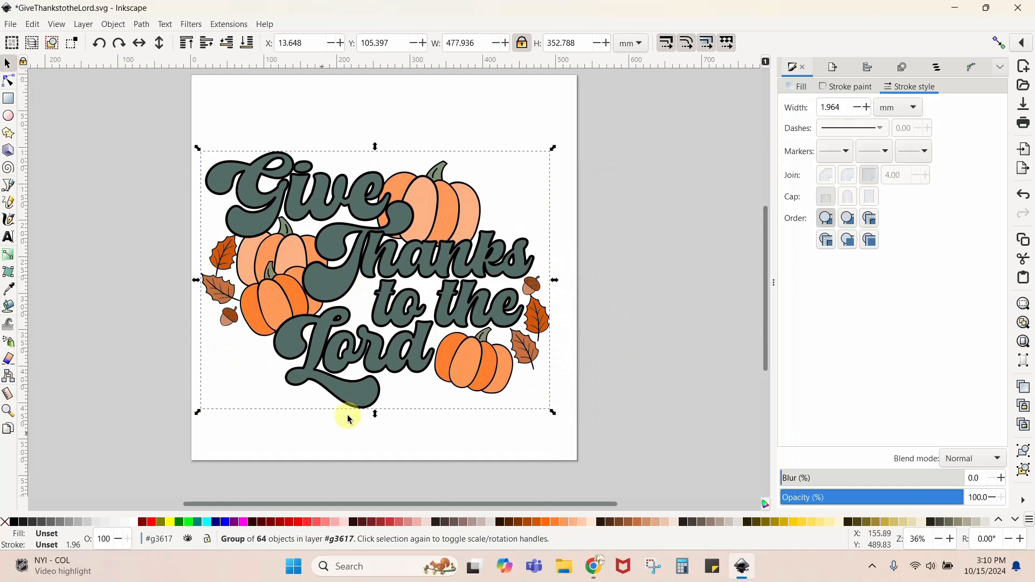
click(661, 387)
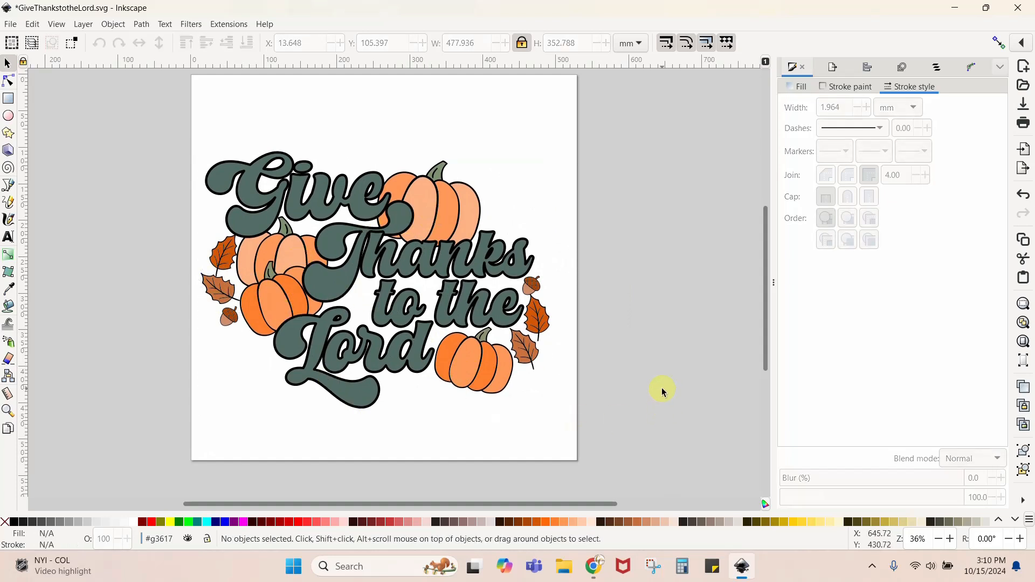
- Enter the design group, duplicate the upper pumpkin and place the copy outside the page to the right
double_click(464, 199)
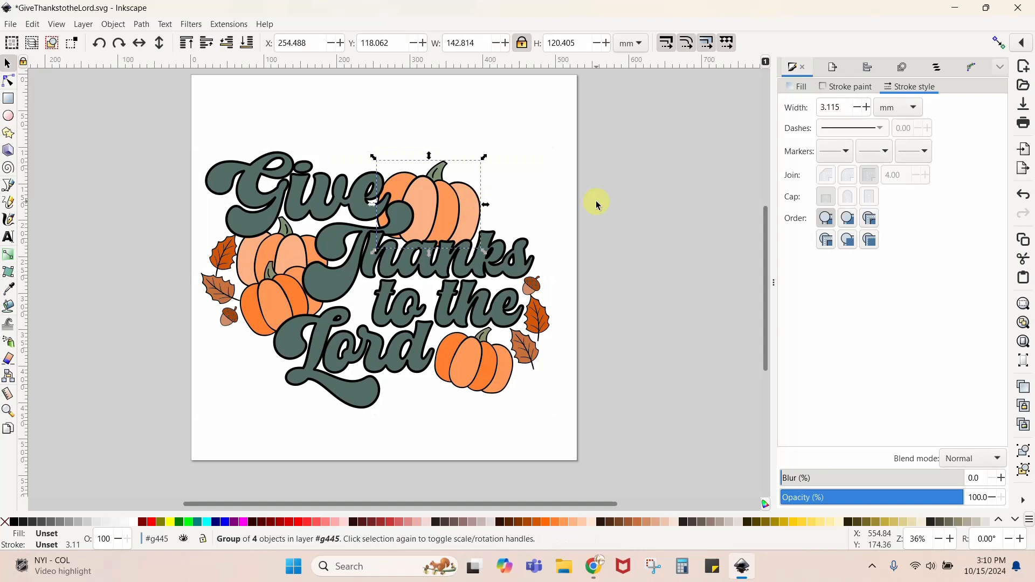
right_click(462, 214)
click(501, 267)
drag(441, 224, 665, 213)
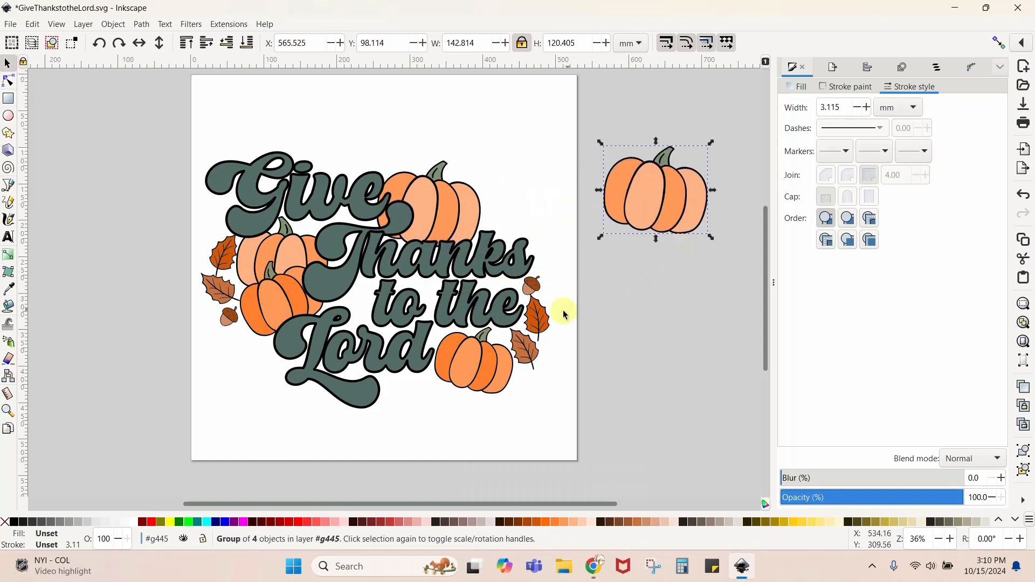
- Duplicate the outline of the leaf beside "the" and pull the copy, the original outline and the orange fill off the page
click(547, 317)
right_click(548, 318)
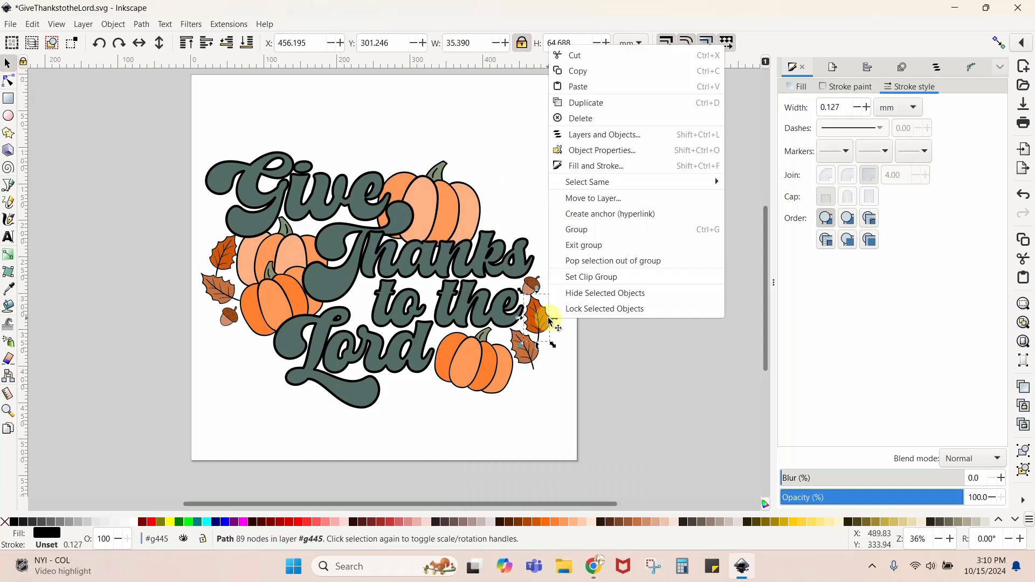
click(590, 103)
drag(553, 334, 676, 326)
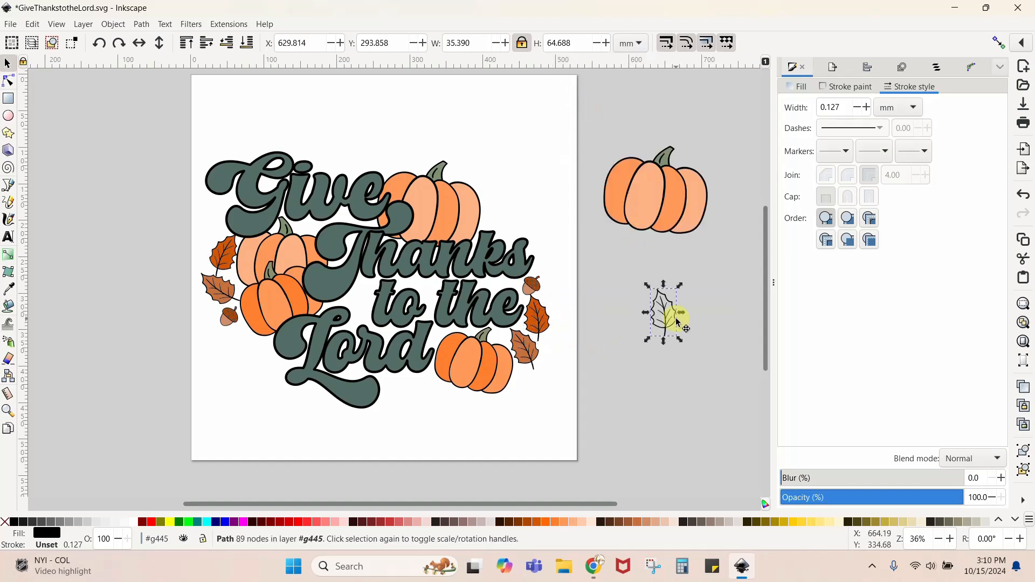
drag(553, 327, 682, 334)
drag(537, 320, 613, 357)
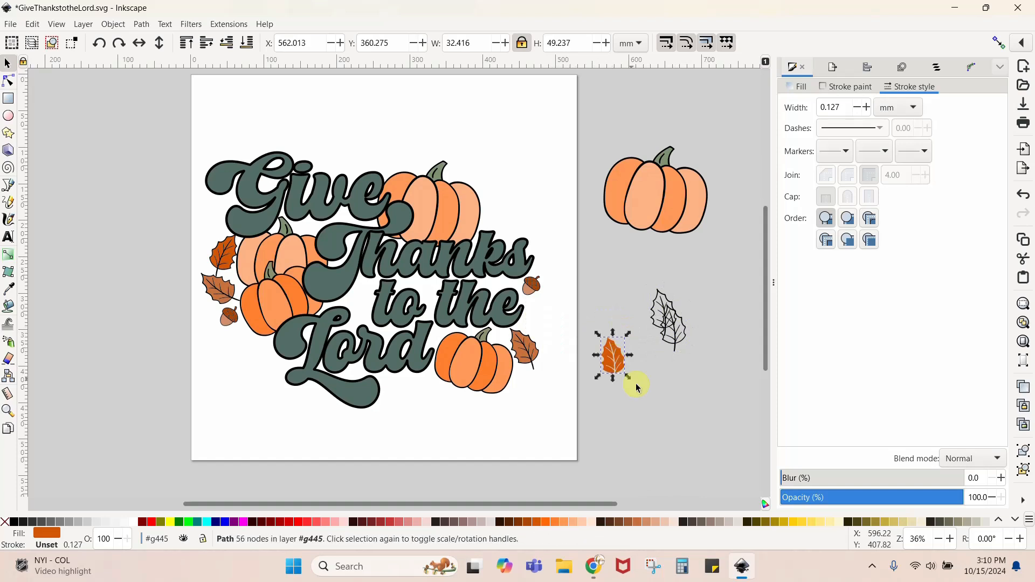
drag(681, 345, 703, 360)
- Undo the leaf duplication and moves, and delete the pumpkin copy beside the page
key(ctrl+z)
key(ctrl+z)
key(ctrl+z)
key(ctrl+z)
key(ctrl+z)
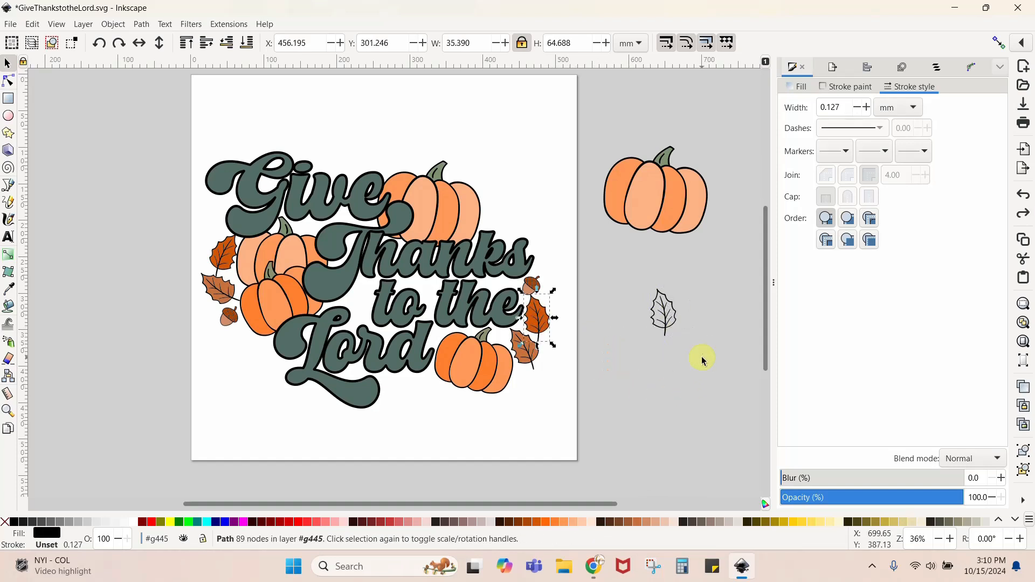
click(702, 357)
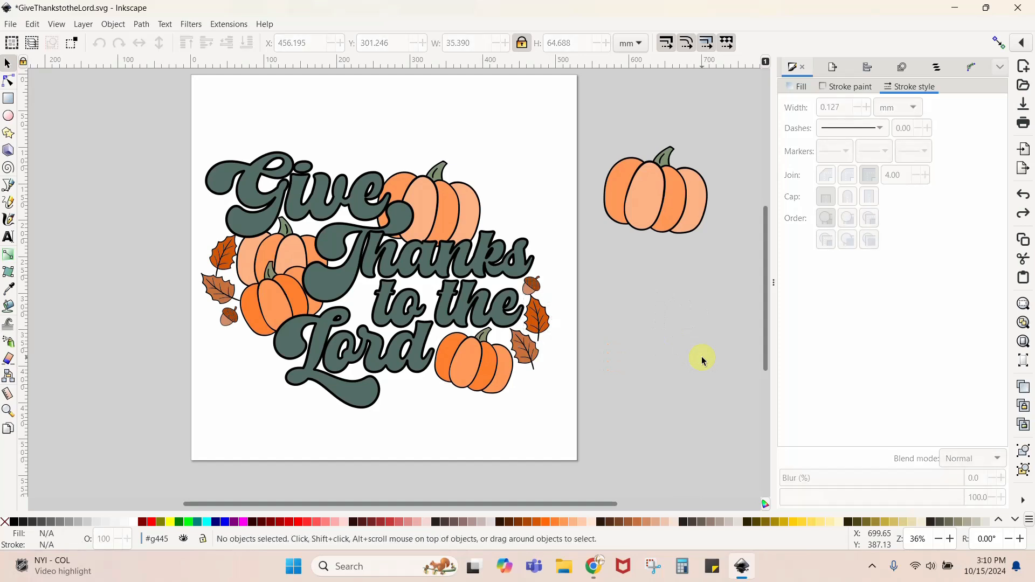
click(690, 222)
key(Delete)
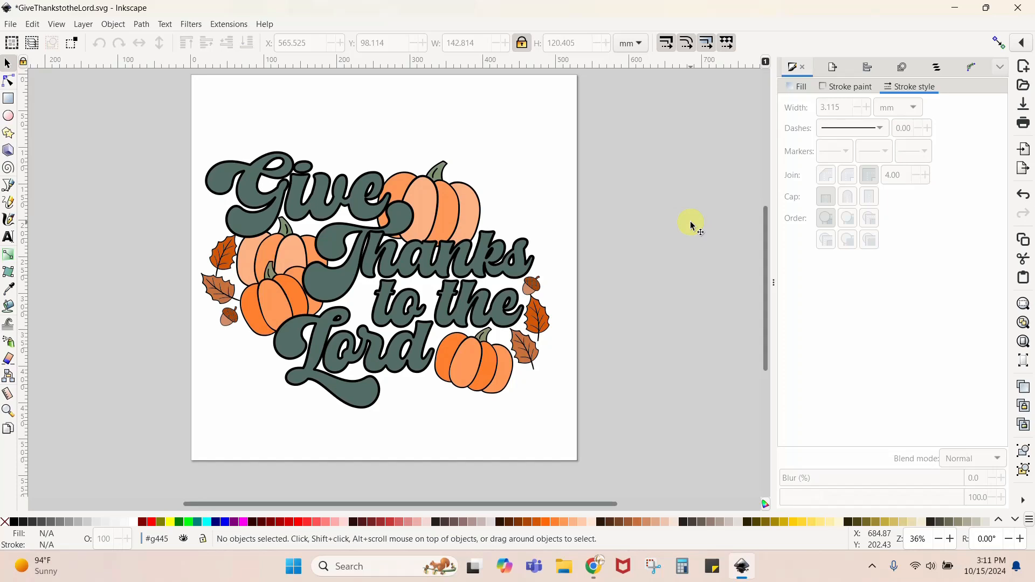
- Import the Doodle Autumn Svg pumpkin drawing and place it in the empty area below the page
double_click(464, 206)
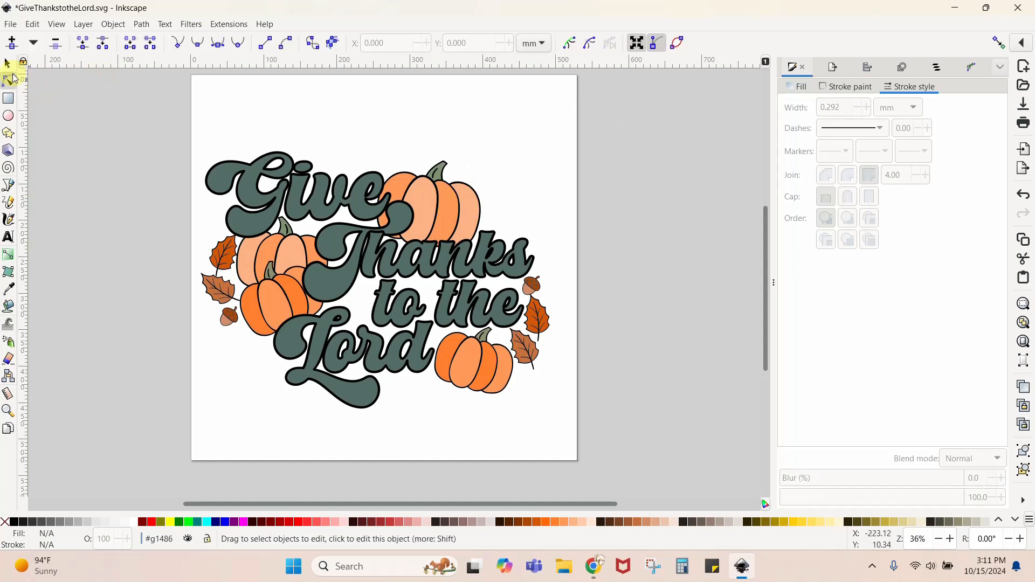
click(9, 65)
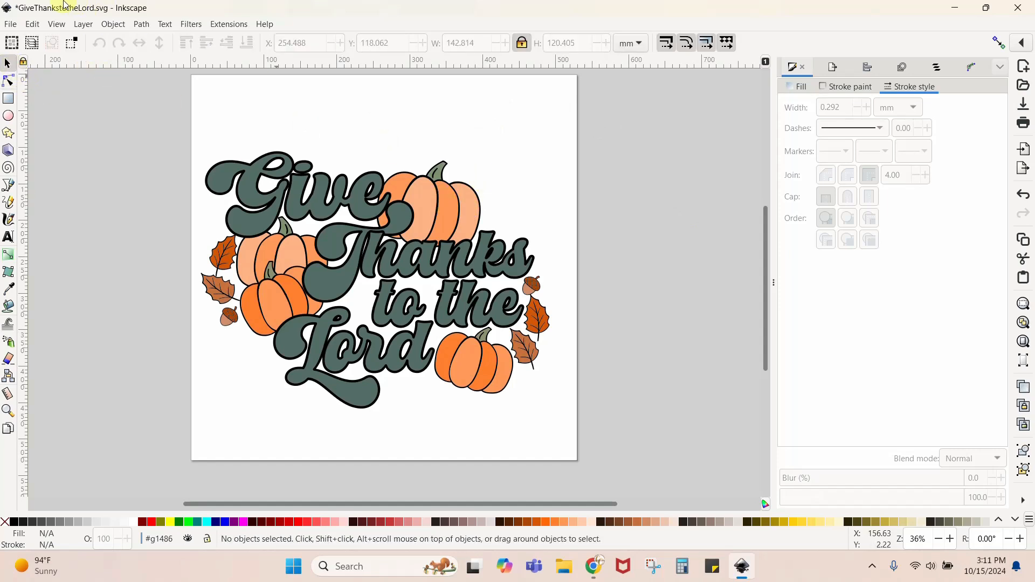
click(15, 25)
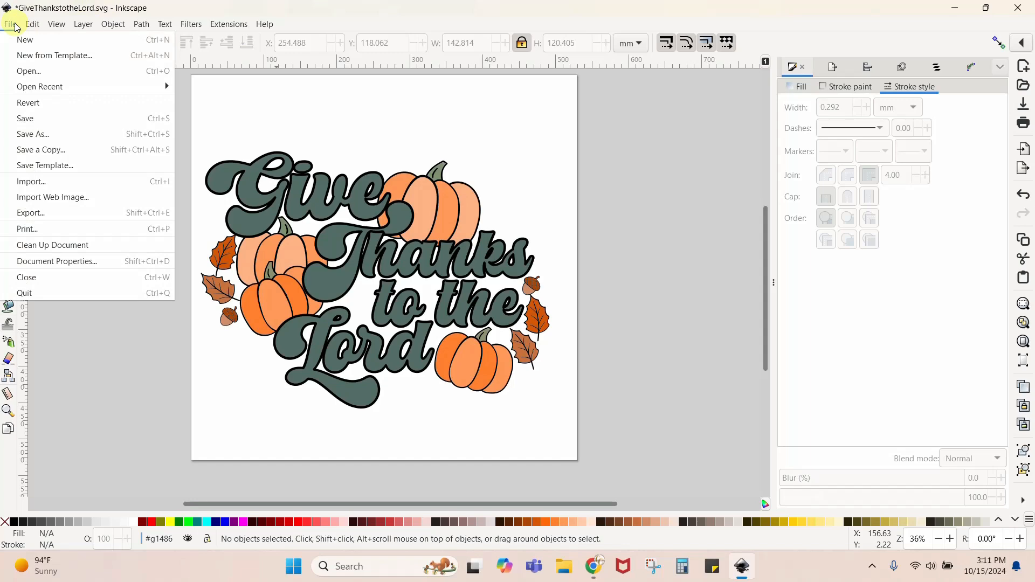
click(31, 181)
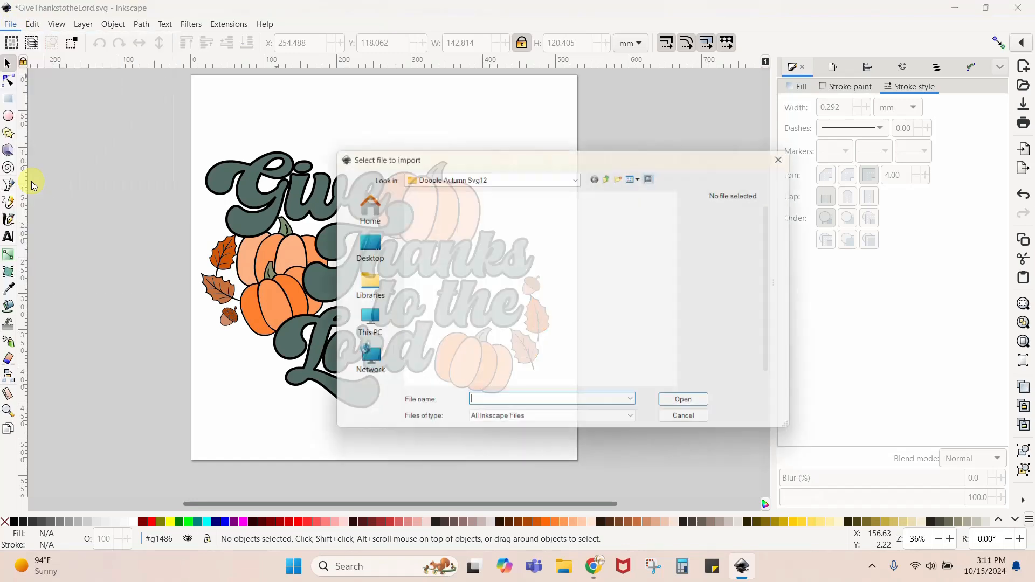
click(503, 215)
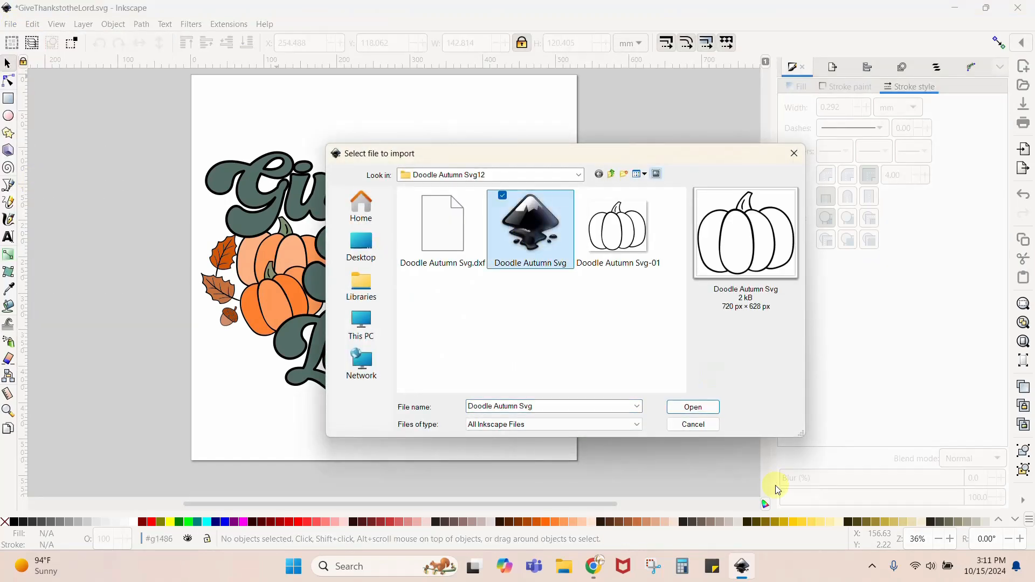
click(689, 406)
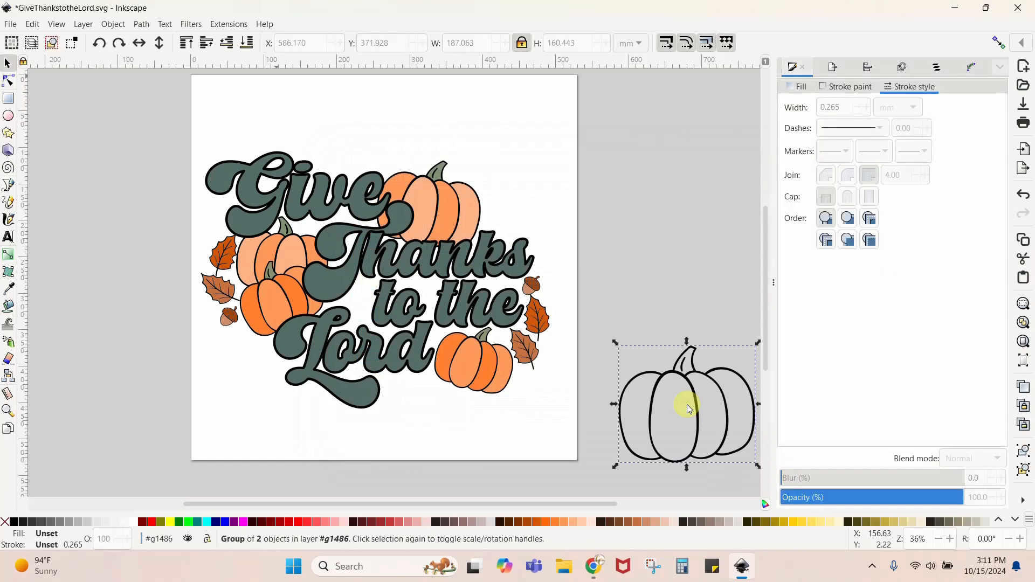
scroll(687, 404, down, 14)
drag(654, 157, 372, 350)
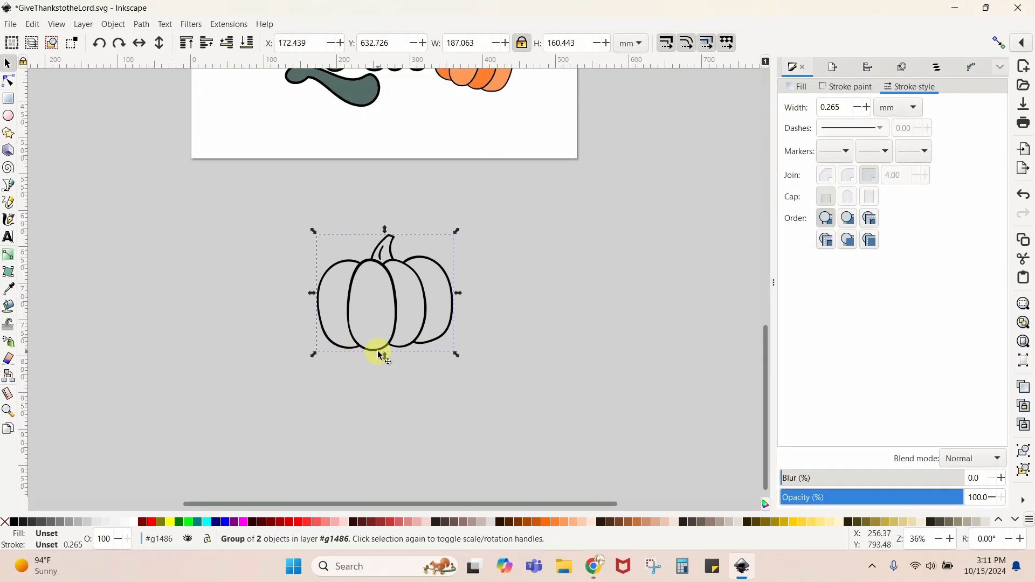
- Duplicate the imported pumpkin and move one copy to the left of the other
right_click(380, 355)
click(439, 106)
drag(393, 341, 173, 330)
- Ungroup the right pumpkin drawing and move its small inner stem line well off to the right
click(395, 264)
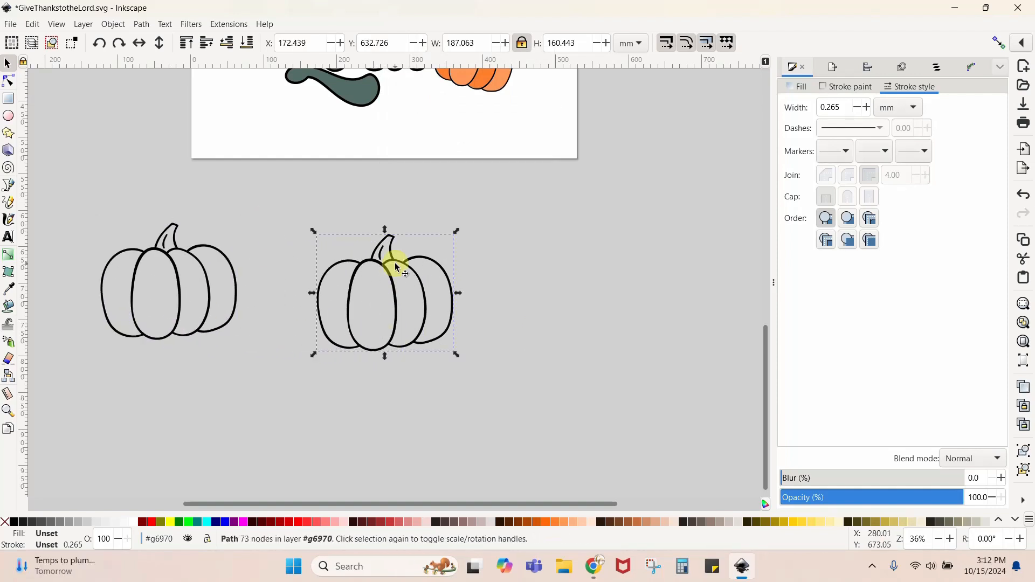
key(ctrl+shift+g)
click(503, 303)
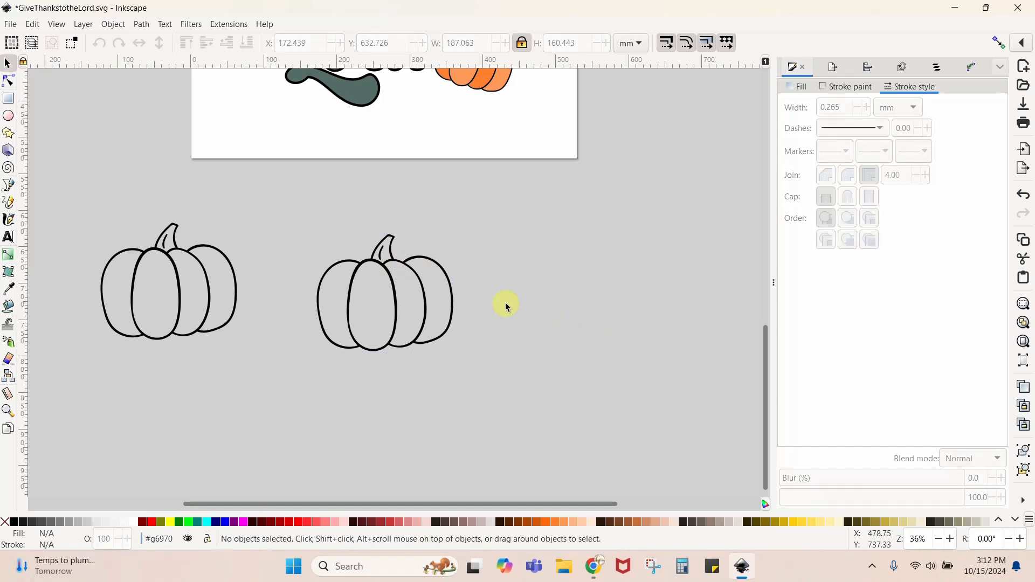
click(381, 251)
drag(537, 281, 615, 275)
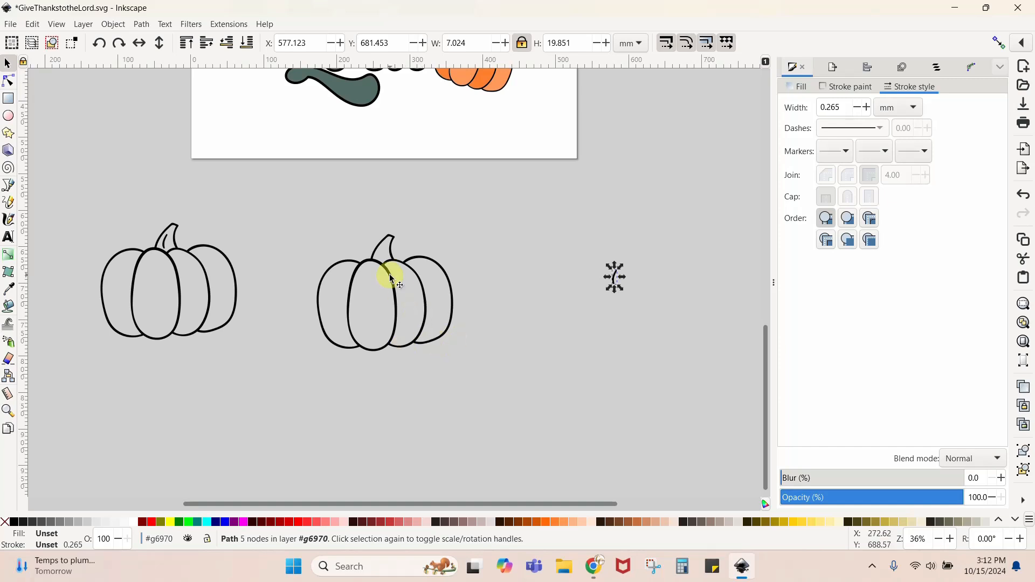
- Break apart the right pumpkin's path, then delete its full black silhouette and the detached stem line
click(351, 276)
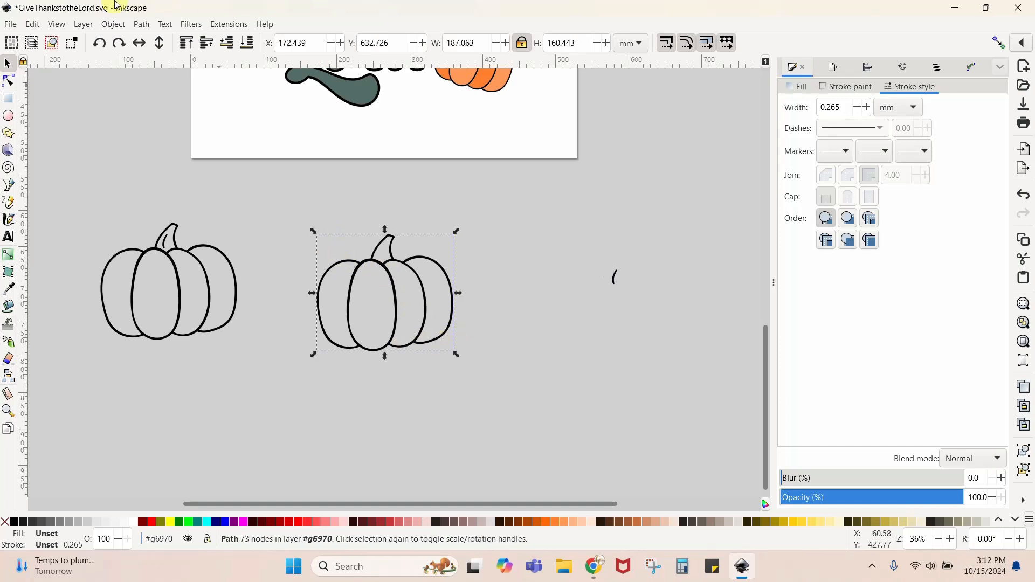
click(143, 25)
click(173, 197)
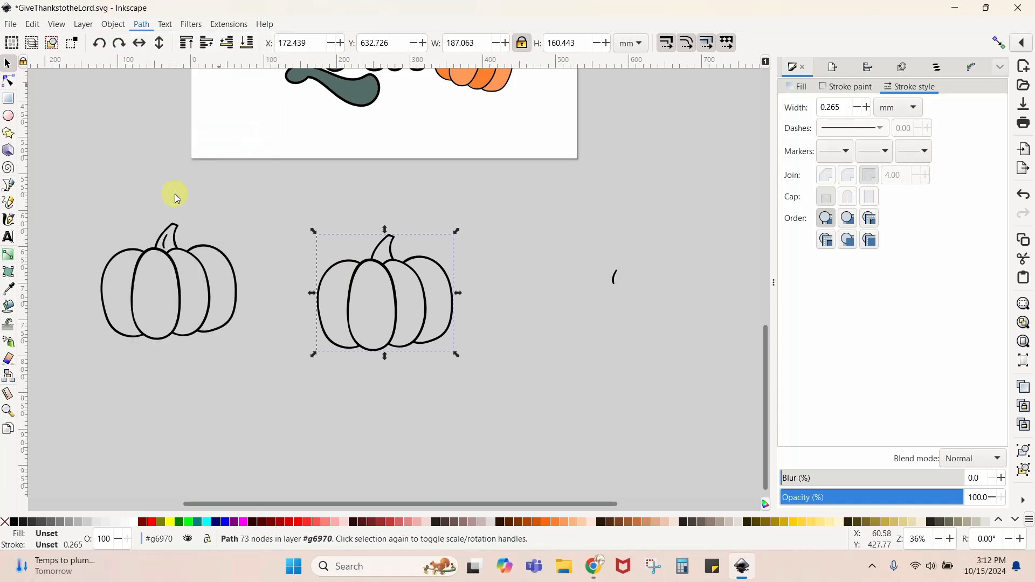
click(474, 220)
drag(439, 312, 621, 367)
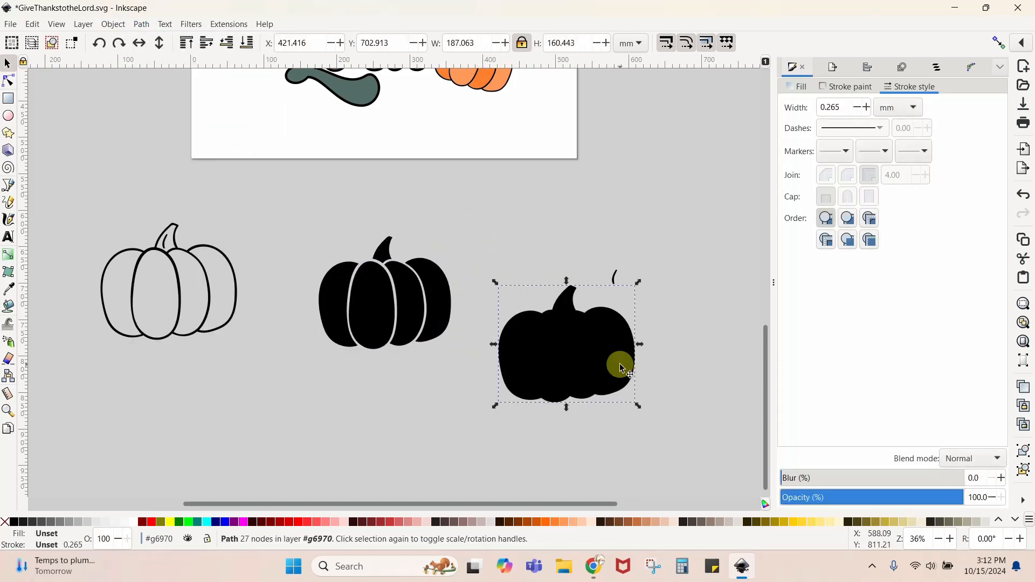
key(Delete)
click(614, 281)
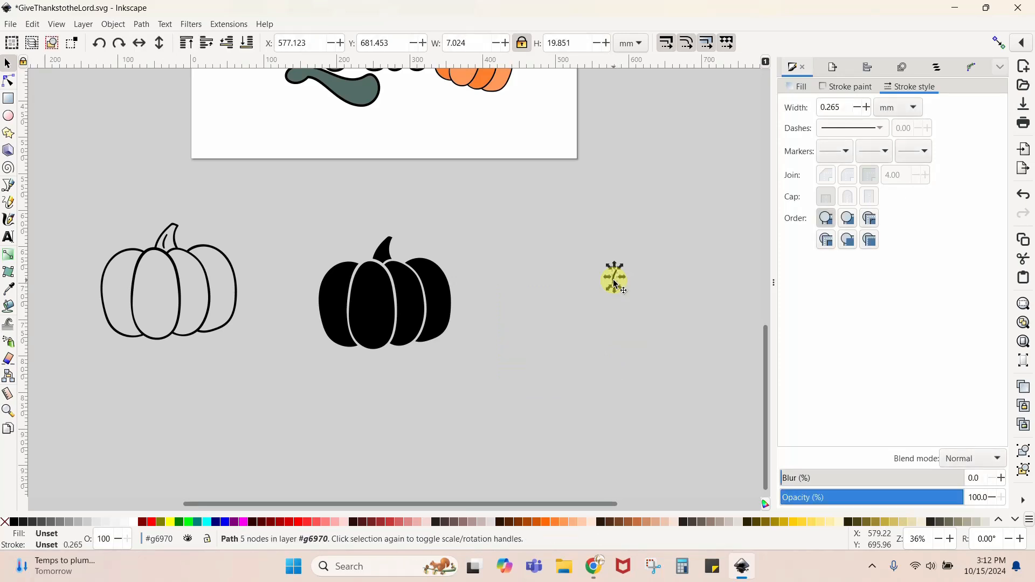
key(Delete)
- Fill the pumpkin's four segments from left to right with #FF8080, #A02C2C, a muted light red and a medium red
click(335, 310)
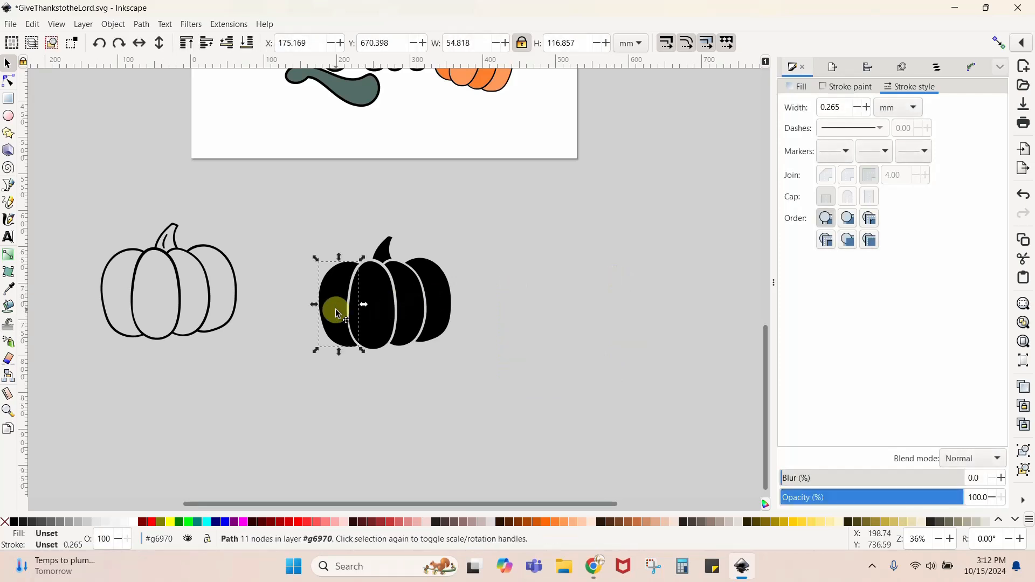
click(330, 521)
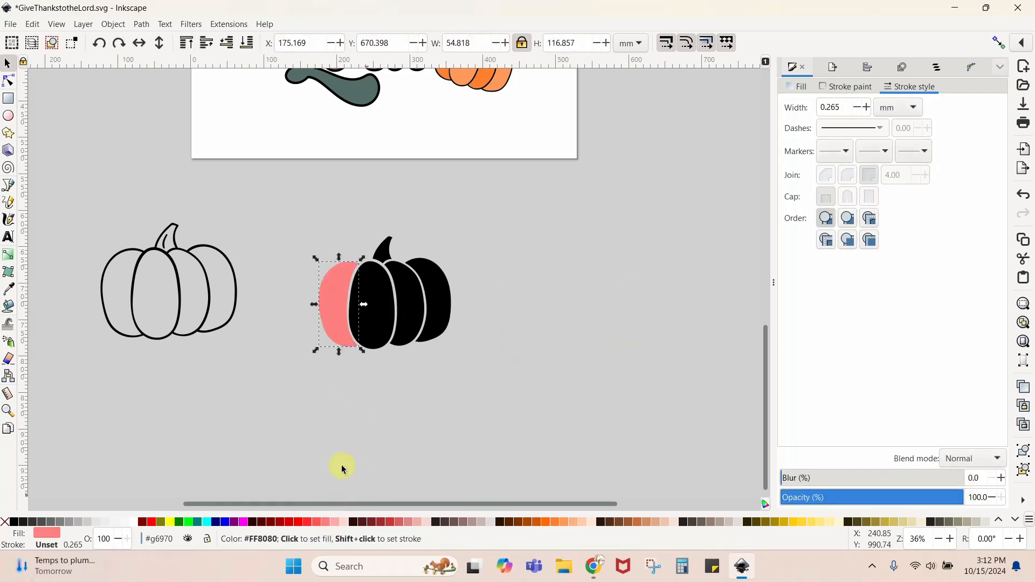
click(371, 323)
click(381, 522)
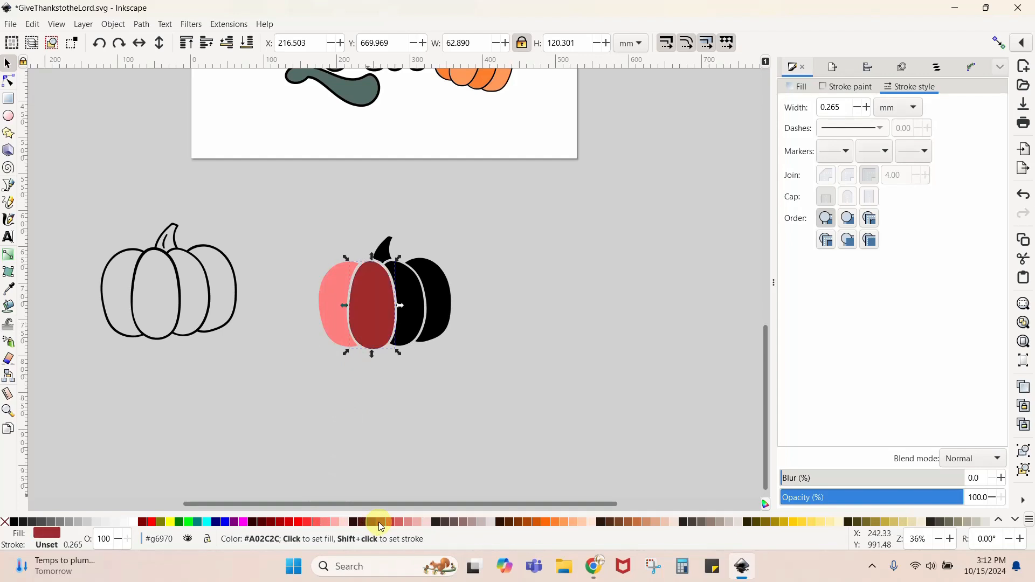
click(411, 319)
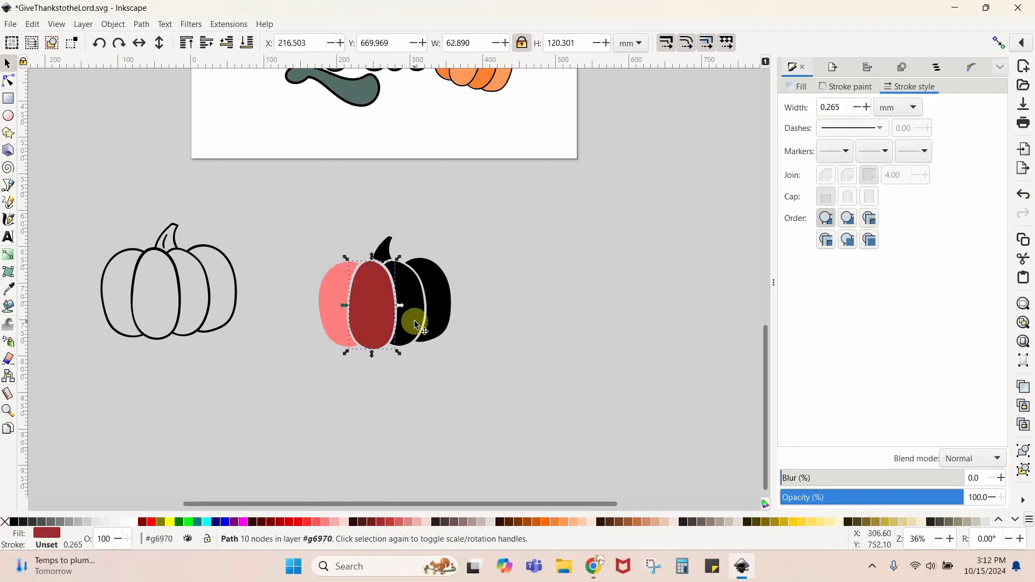
click(404, 522)
click(446, 322)
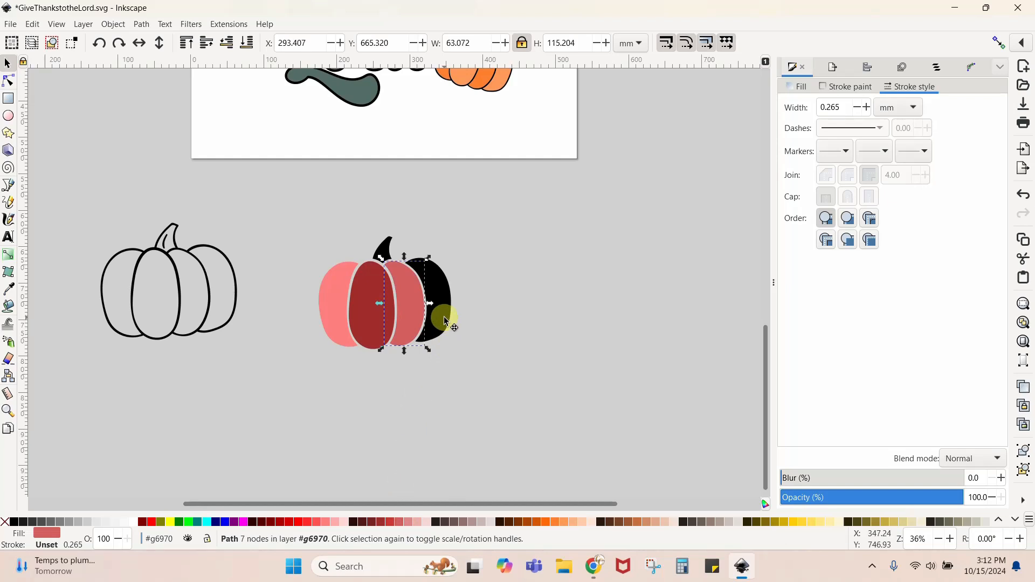
click(393, 522)
click(483, 452)
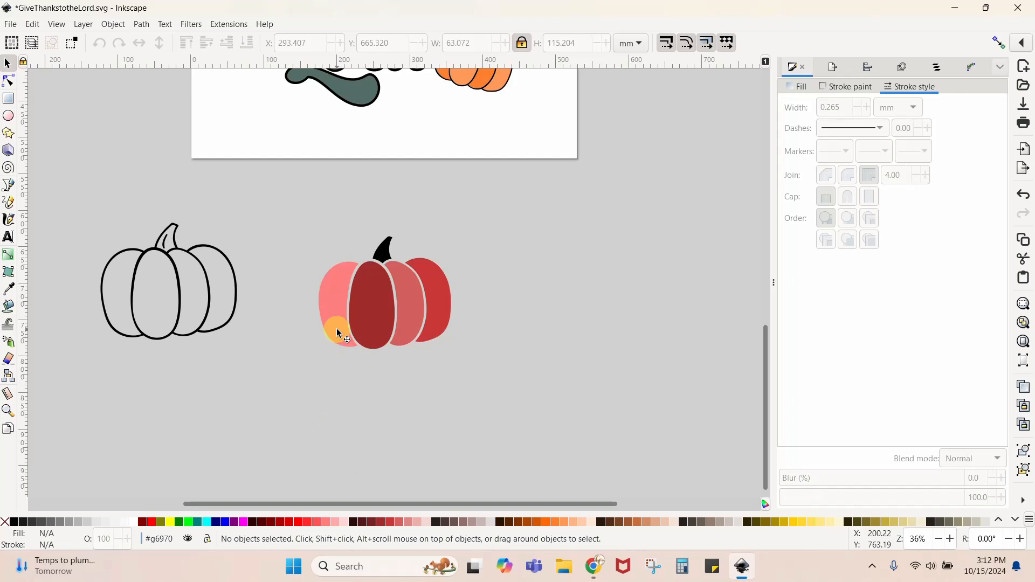
- Recolour the third pumpkin segment to match the first (#FF8080) and the fourth to match the second (#A02C2C), sampling their fills
click(423, 322)
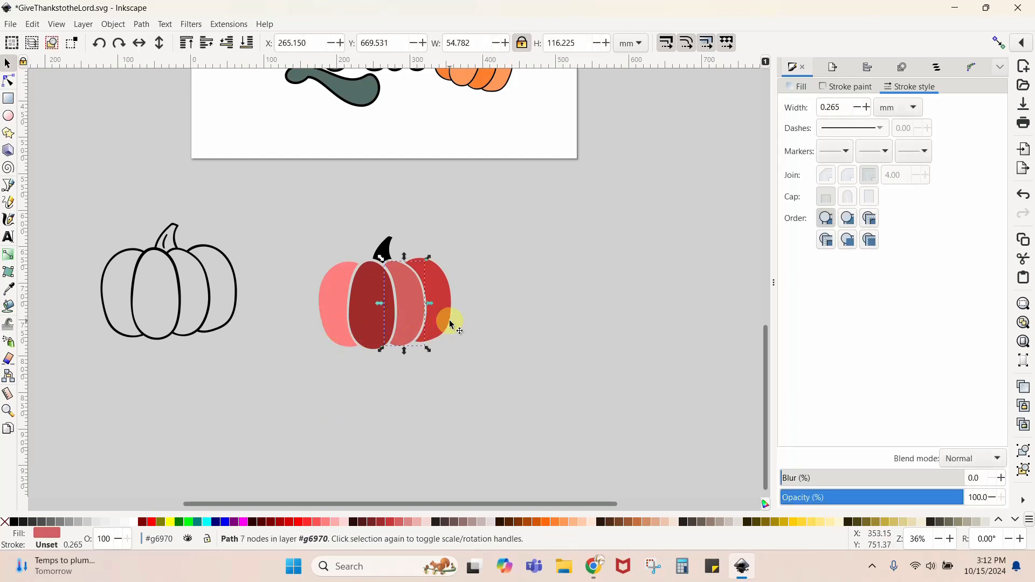
click(8, 289)
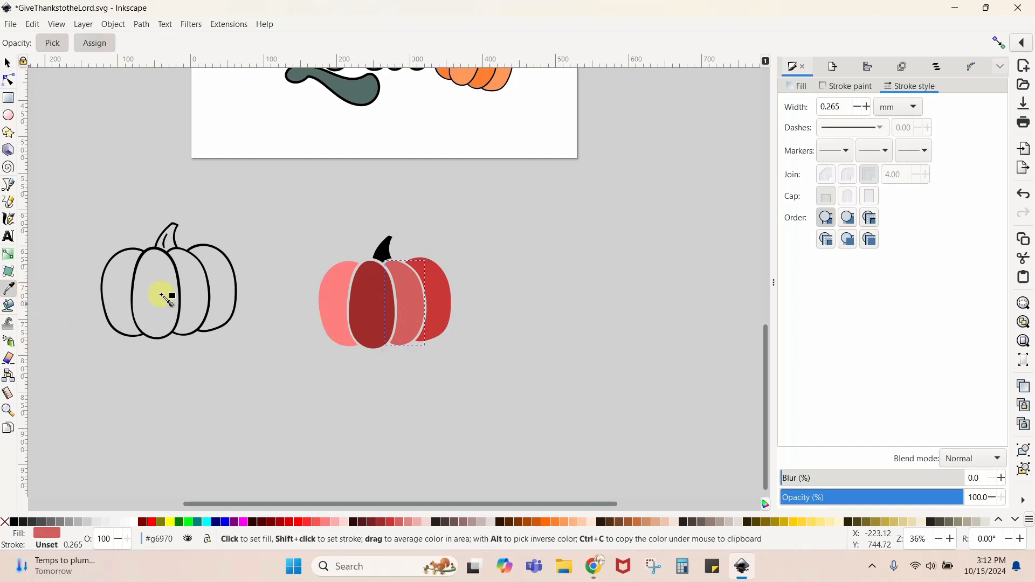
click(333, 299)
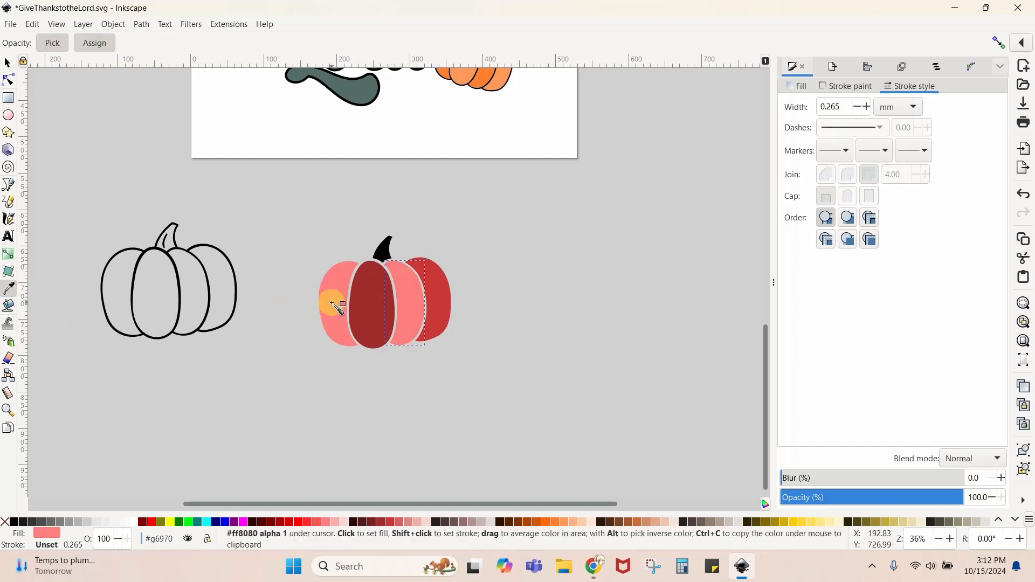
click(7, 64)
click(443, 302)
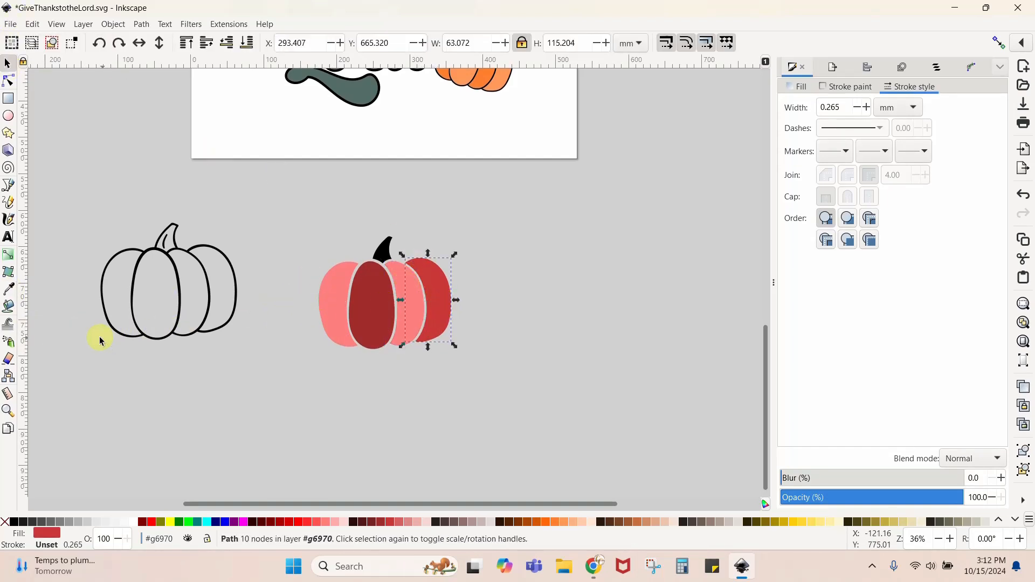
click(8, 289)
click(387, 311)
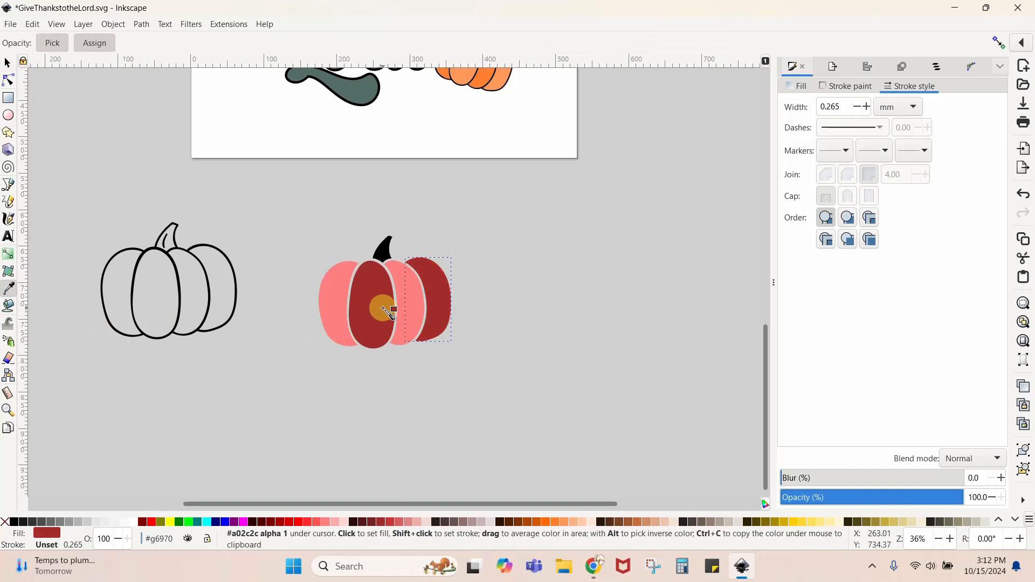
click(8, 63)
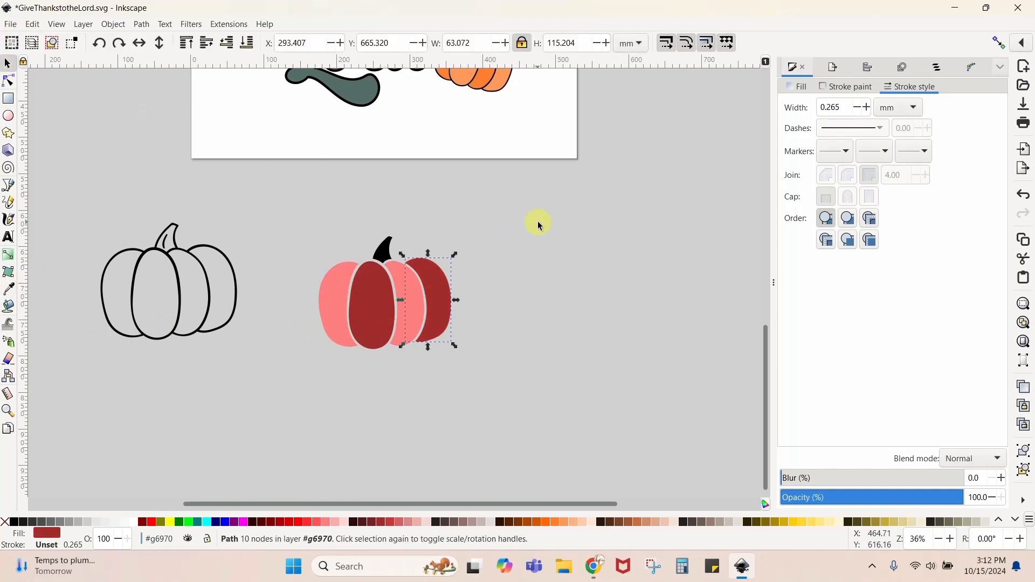
- Fill the coloured pumpkin's black stem with teal
click(386, 249)
click(202, 521)
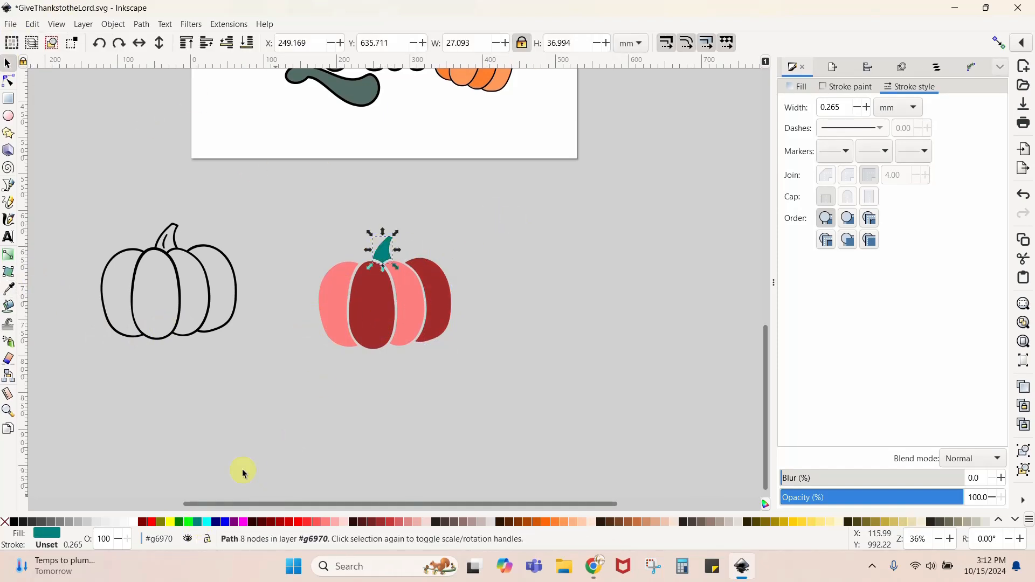
click(268, 450)
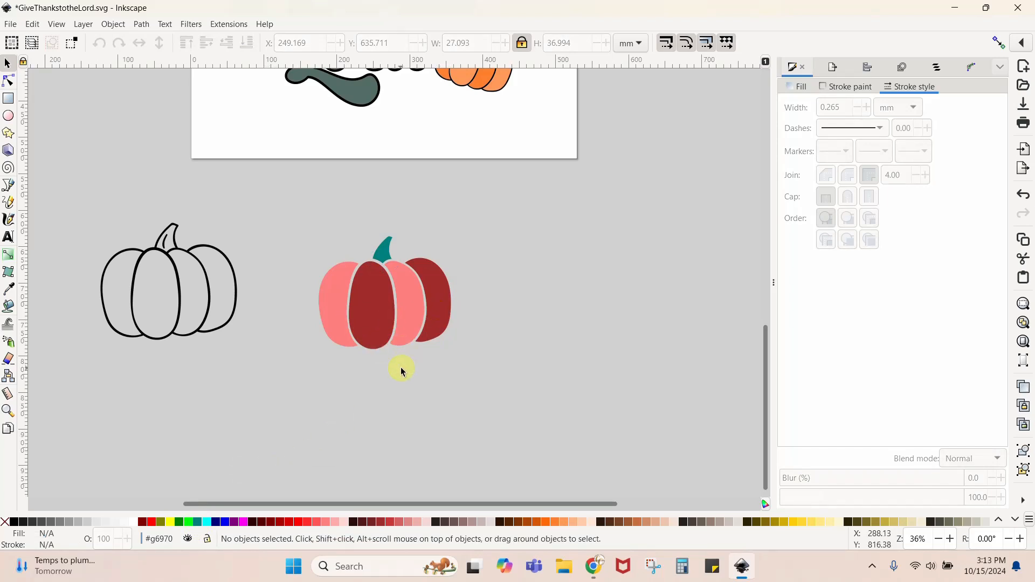
- Combine the pumpkin's two light pink segments into a single path
click(339, 311)
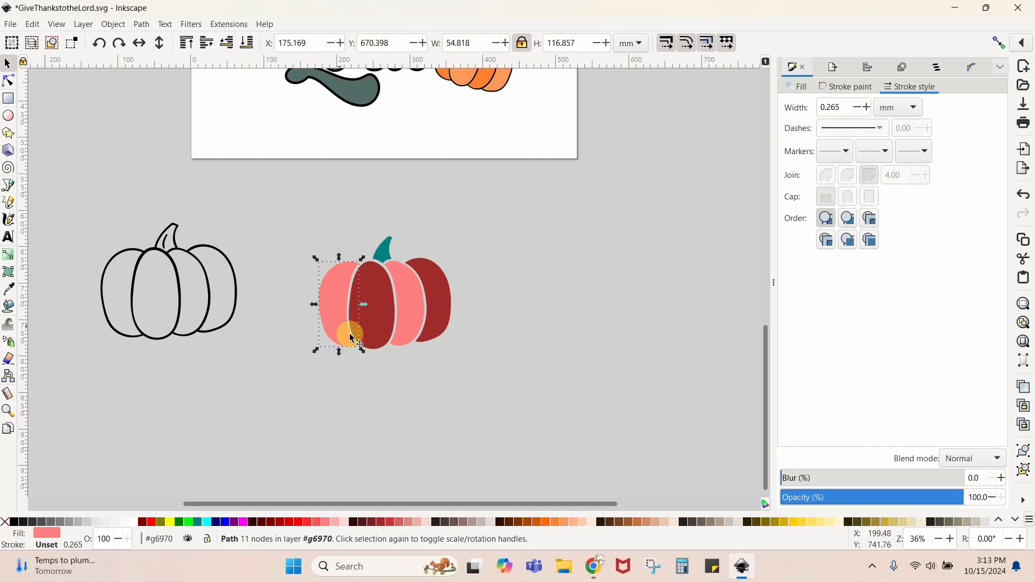
shift+click(414, 310)
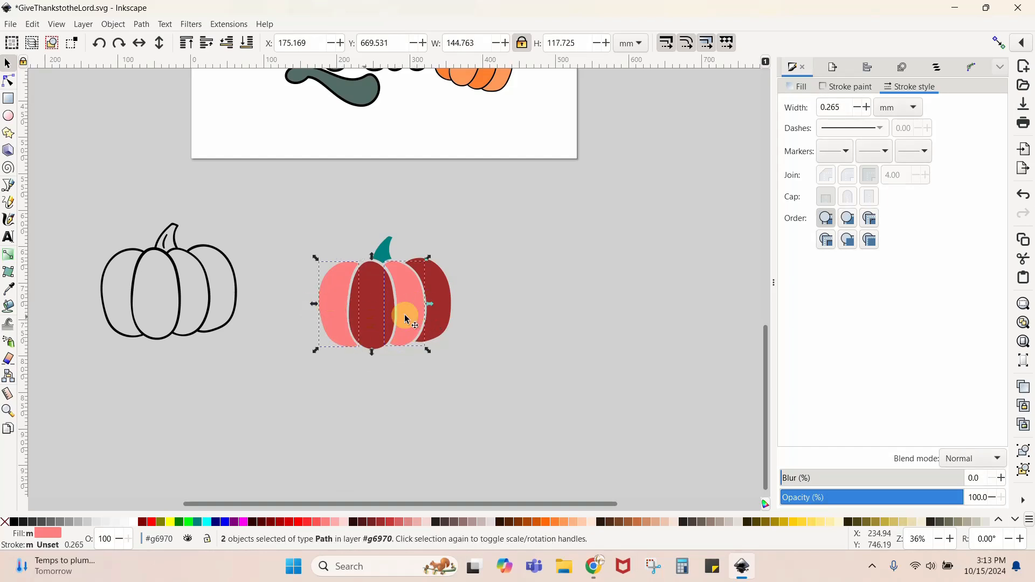
click(149, 25)
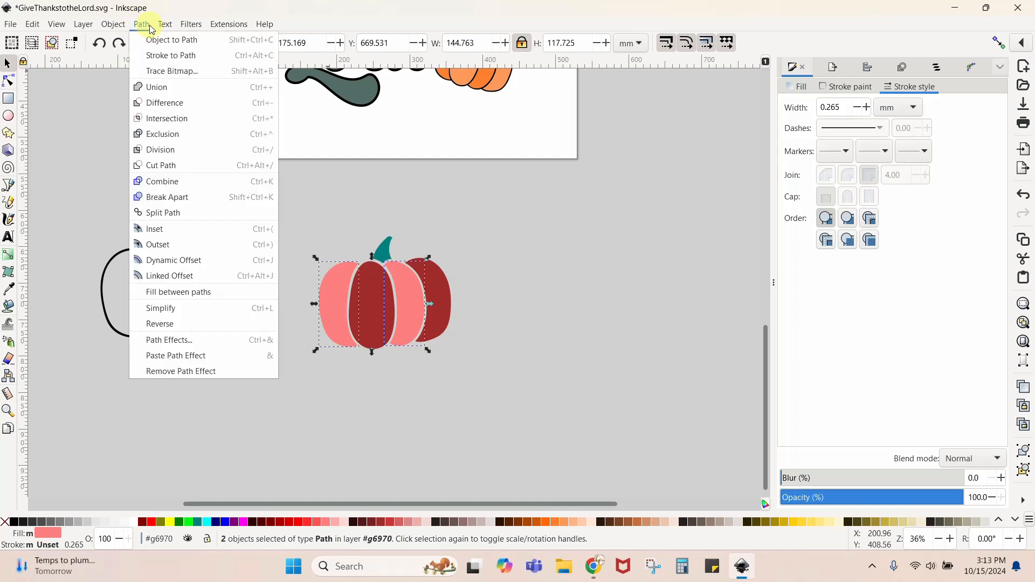
click(154, 182)
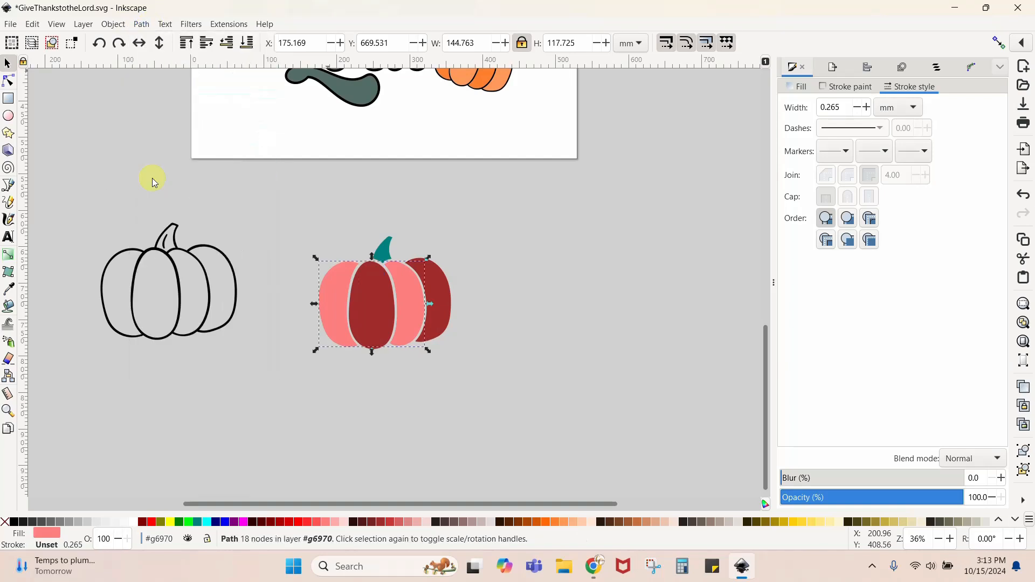
click(285, 224)
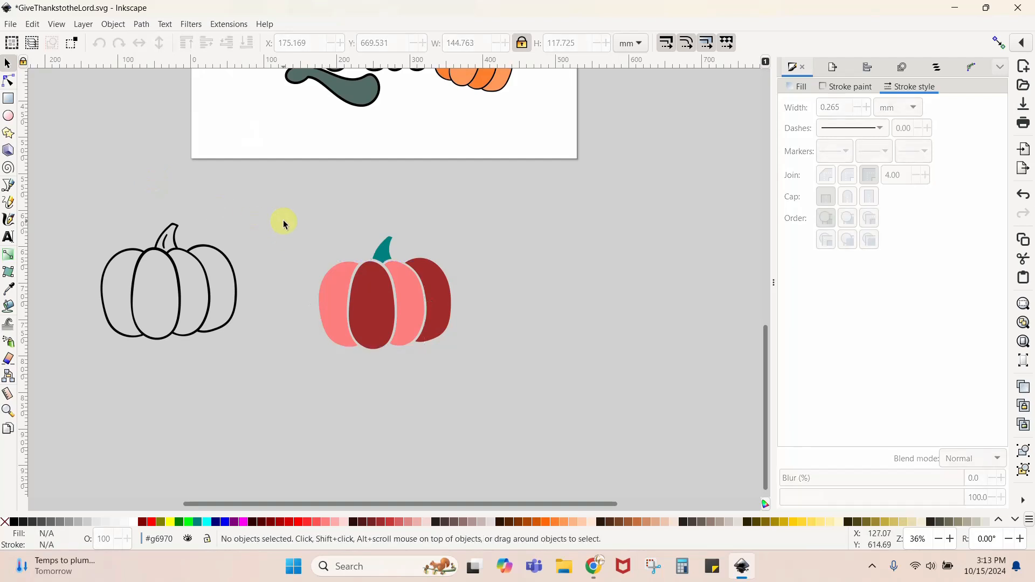
- Combine the pumpkin's two dark red segments into a single path
click(380, 315)
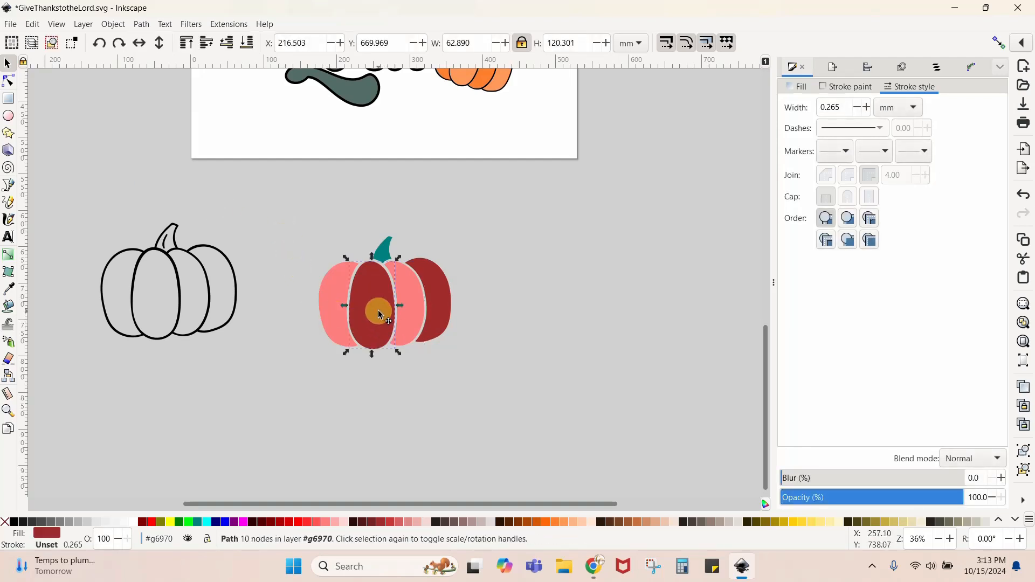
shift+click(446, 305)
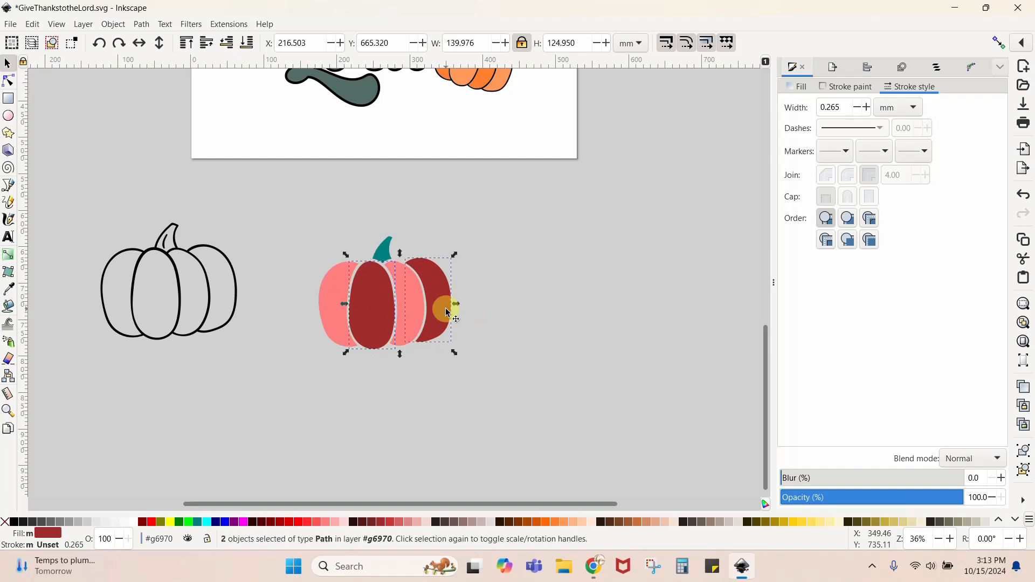
click(138, 26)
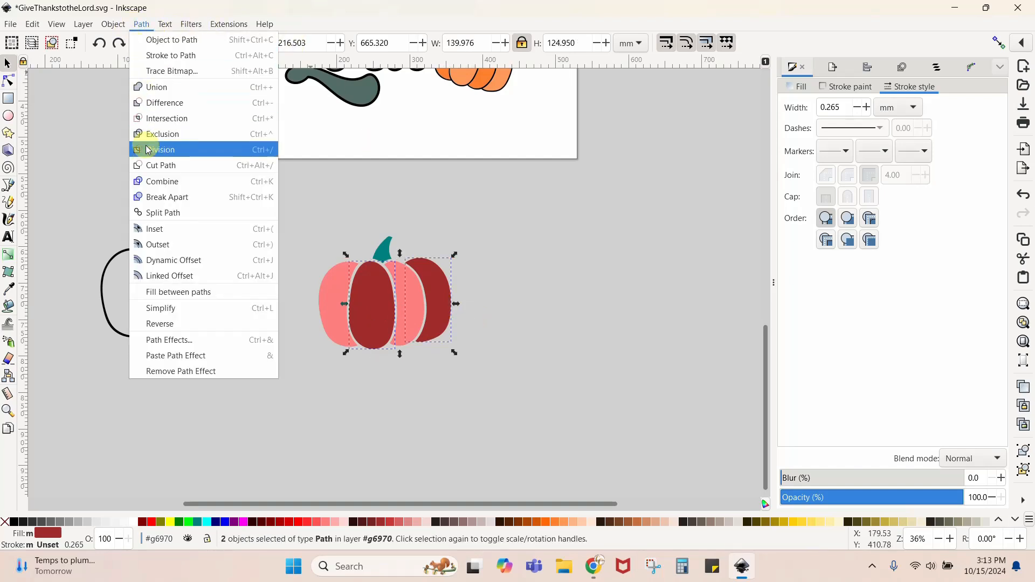
click(151, 183)
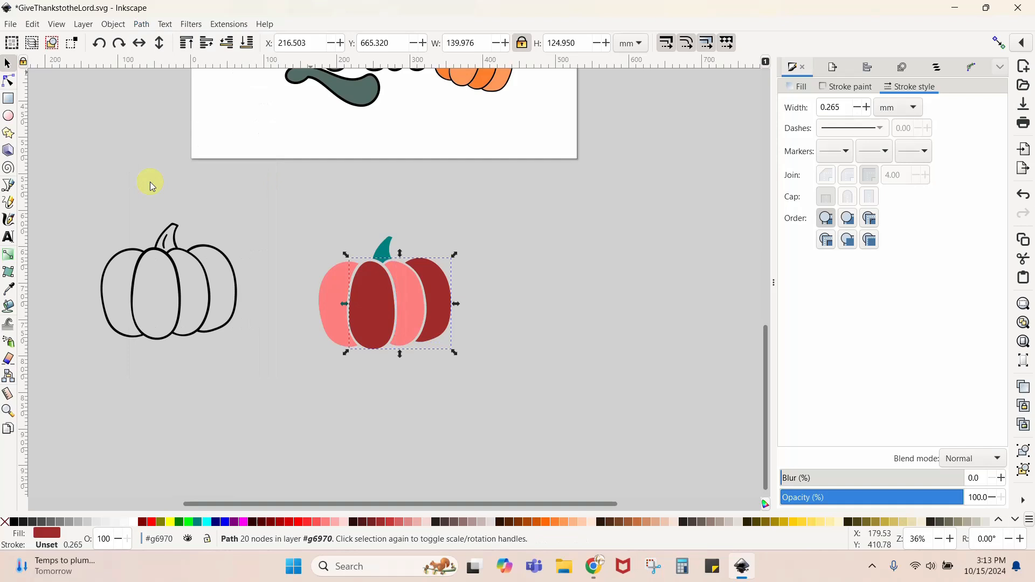
click(247, 202)
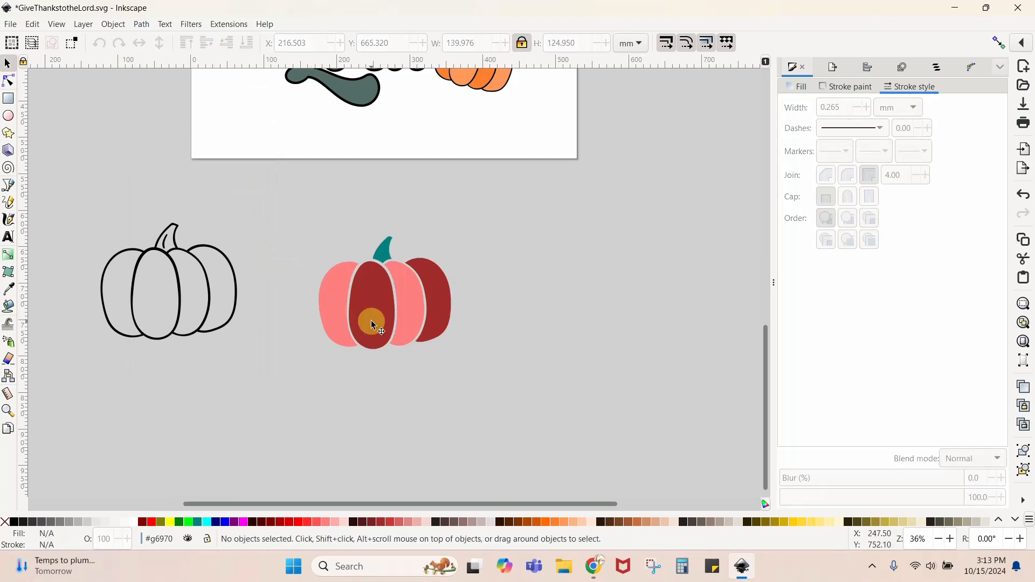
click(446, 329)
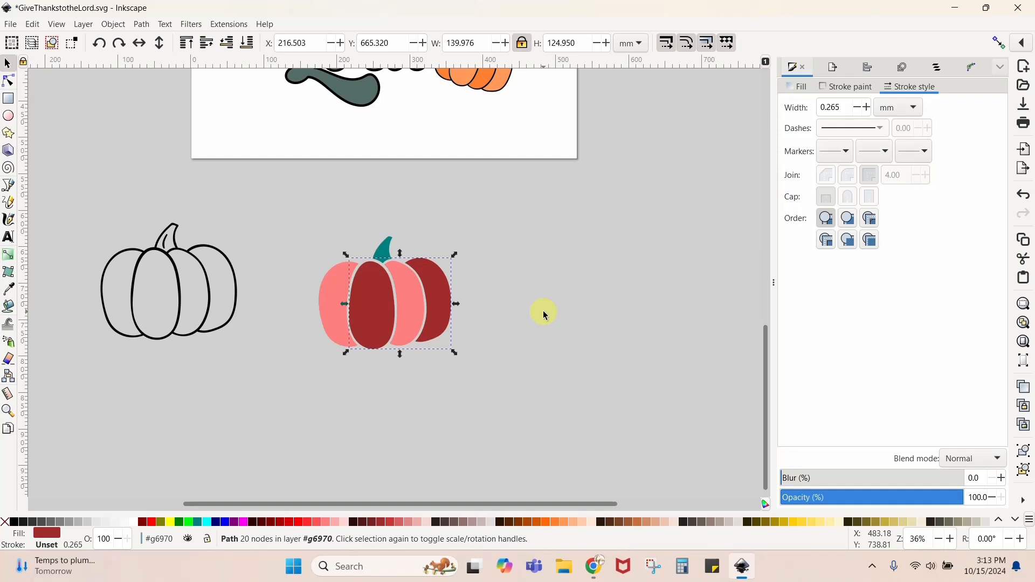
click(595, 461)
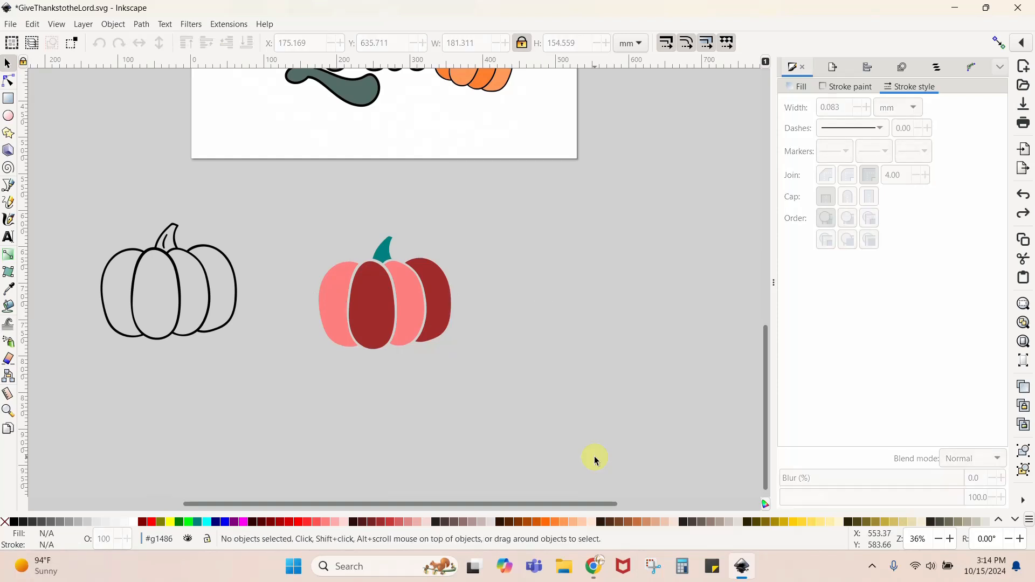
- Select all the lettering, pumpkins, leaves and acorns of the "Give Thanks to the Lord" design and group them
scroll(596, 461, up, 10)
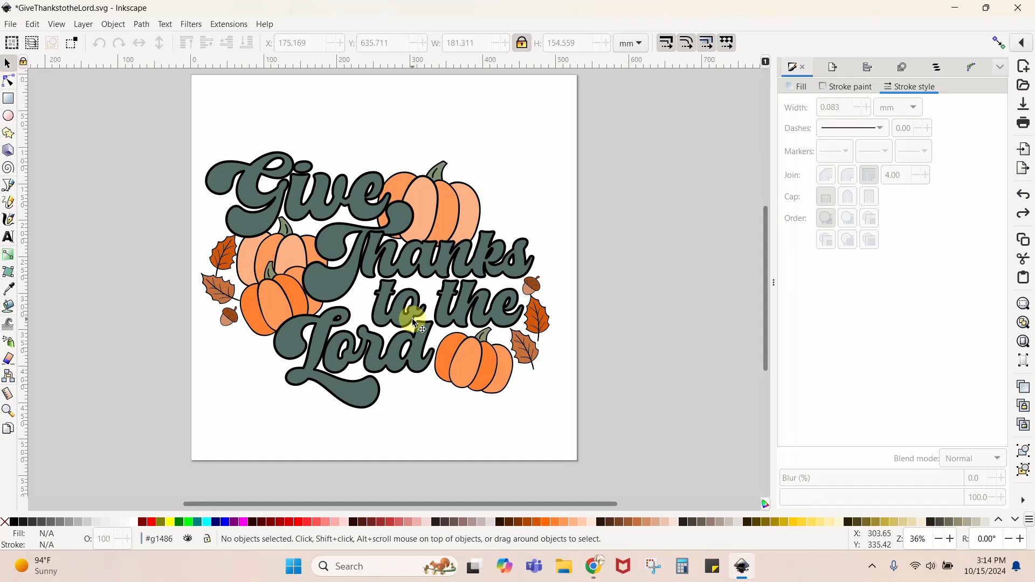
click(293, 201)
mouse_move(152, 105)
mouse_down()
mouse_move(214, 322)
mouse_move(536, 455)
mouse_move(594, 459)
mouse_up()
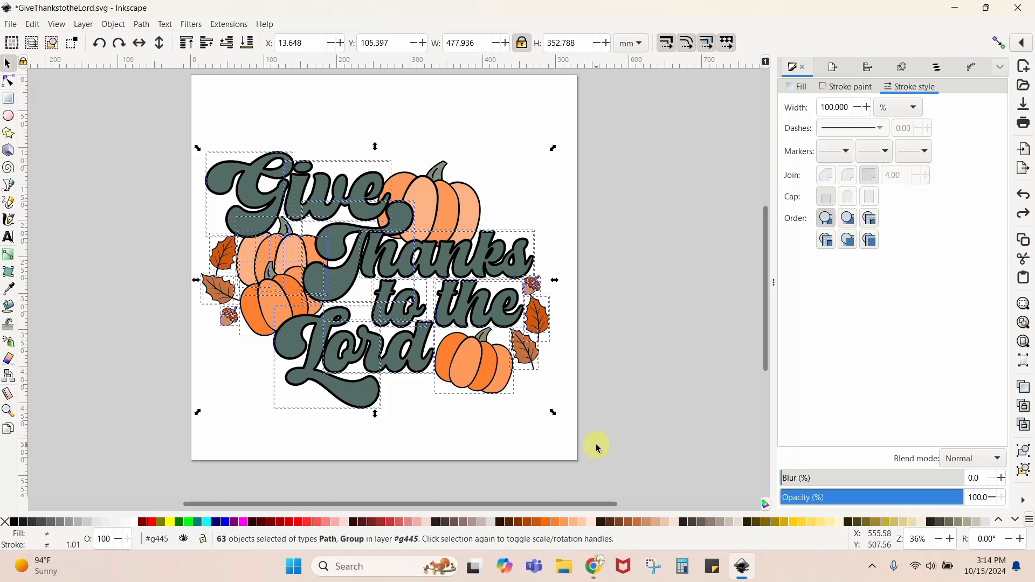
key(ctrl+g)
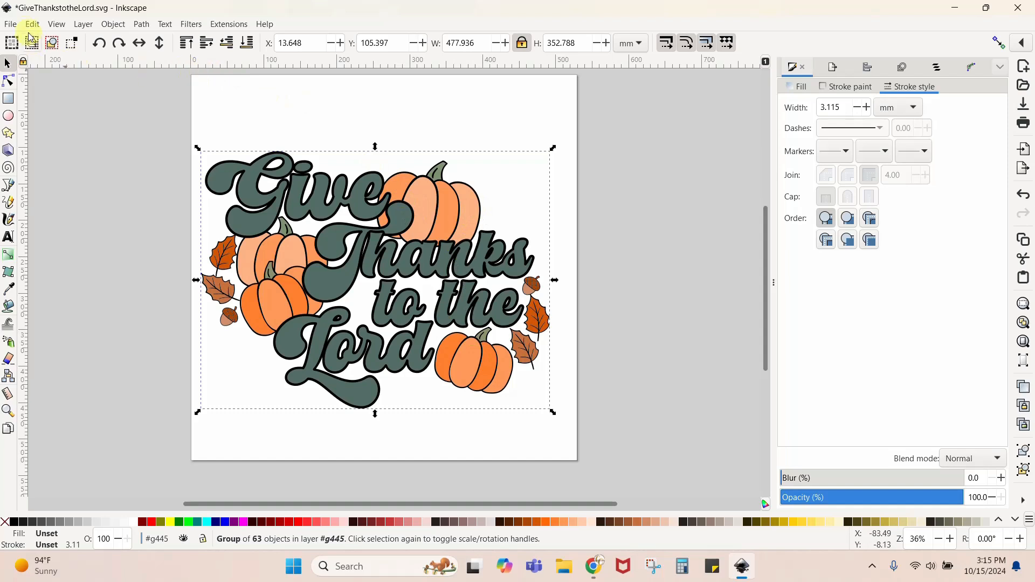
- Save the document to the Desktop as a Plain SVG named "for tutorial"
click(12, 24)
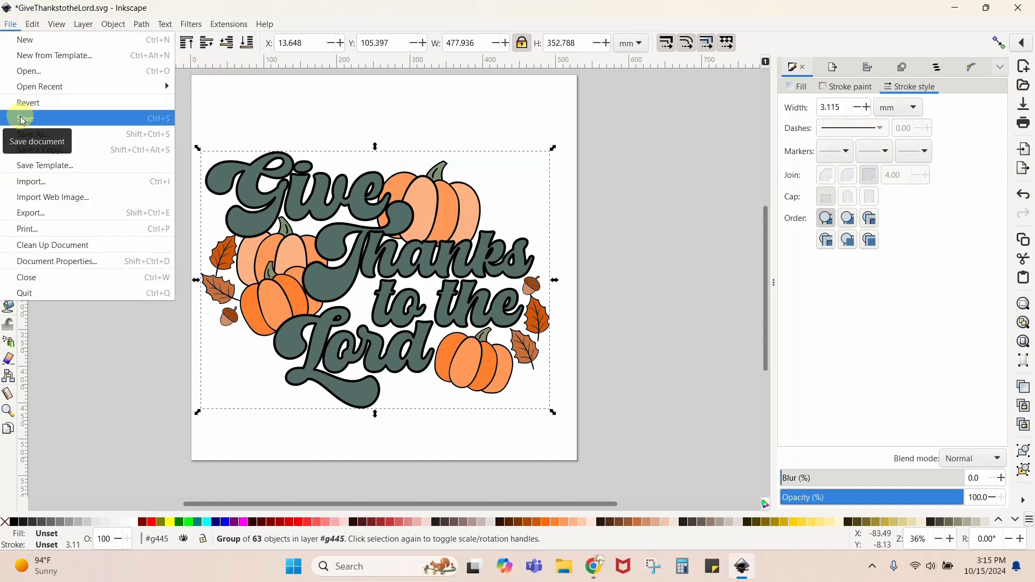
click(25, 134)
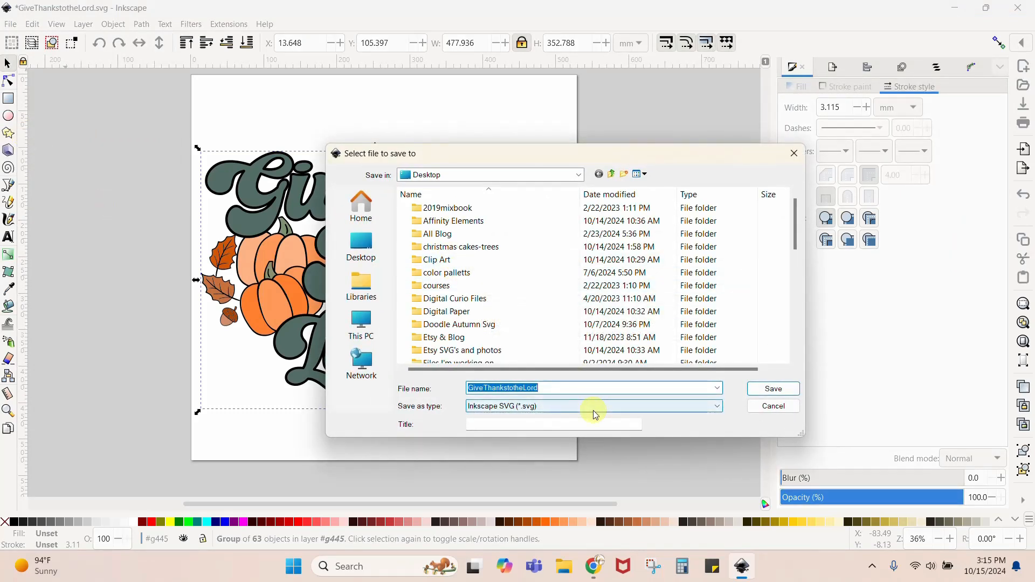
click(362, 247)
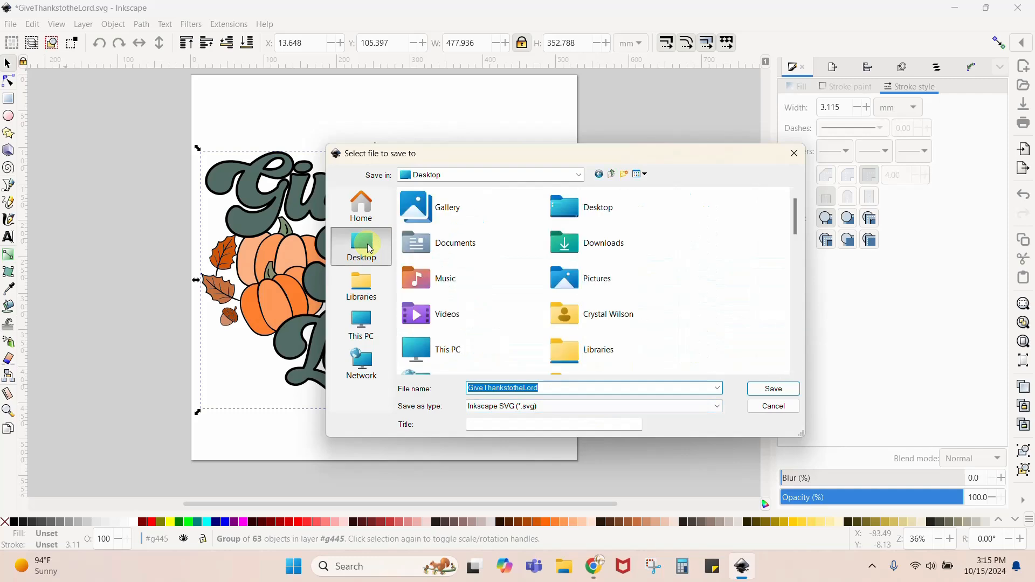
click(563, 409)
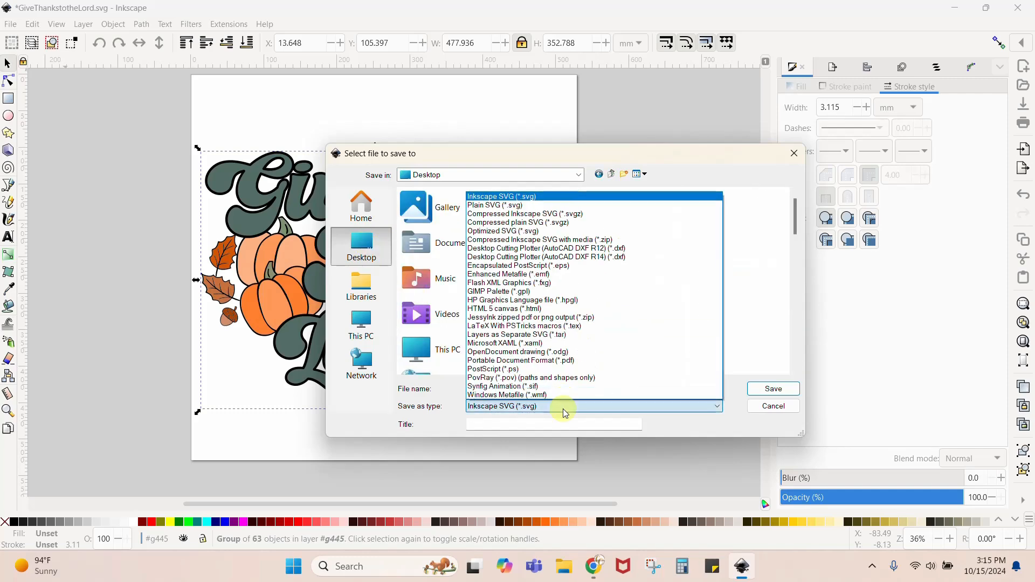
click(514, 210)
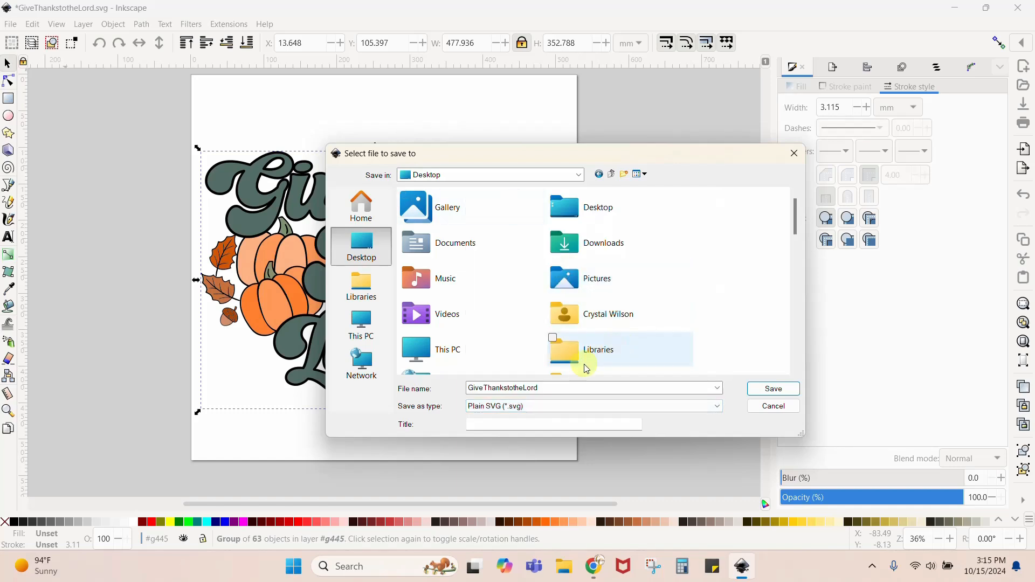
double_click(555, 389)
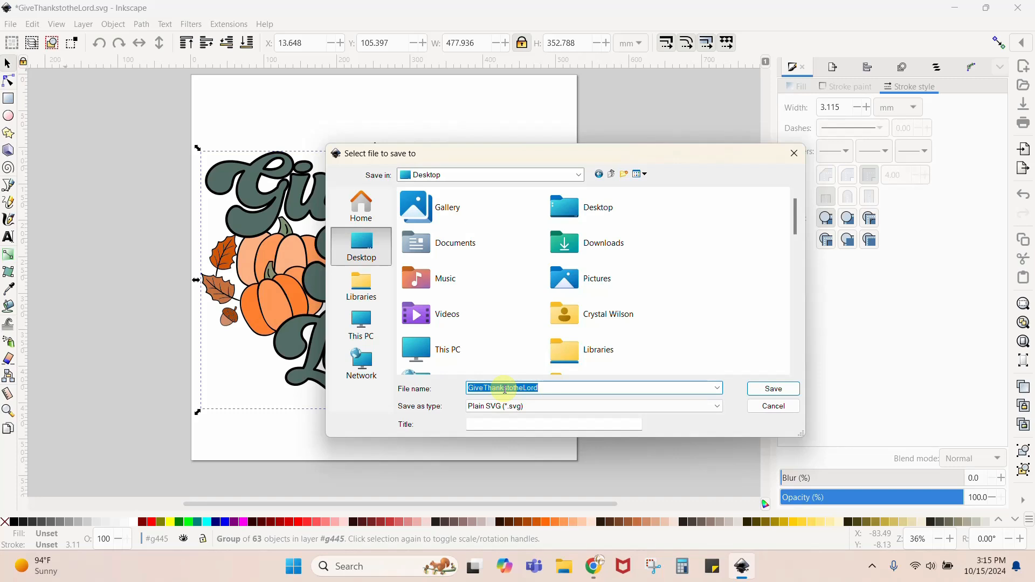
text(for)
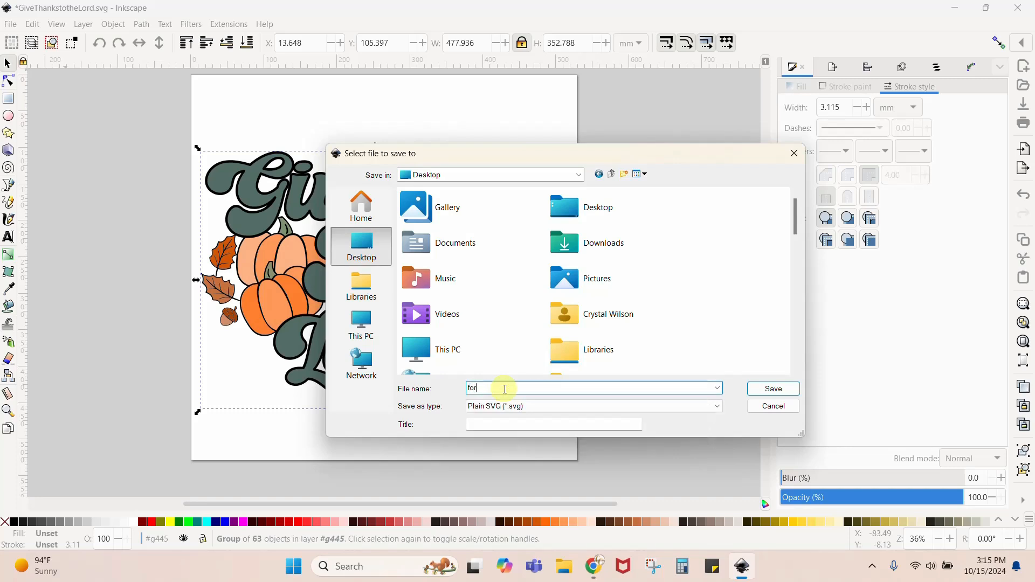
text( tutorial)
click(771, 388)
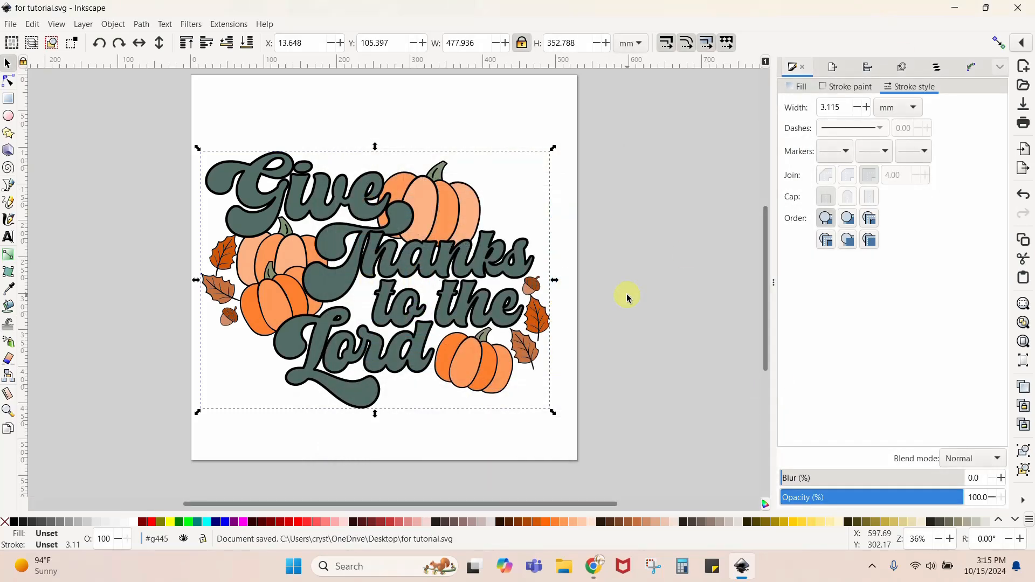
- Switch to Cricut Design Space, start a new project and begin an image upload
click(962, 10)
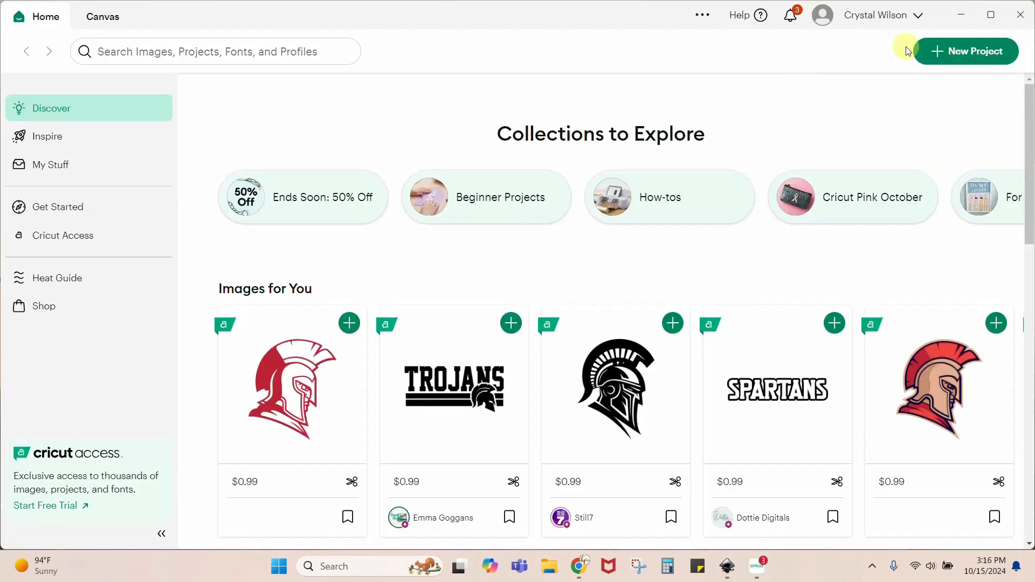
click(967, 61)
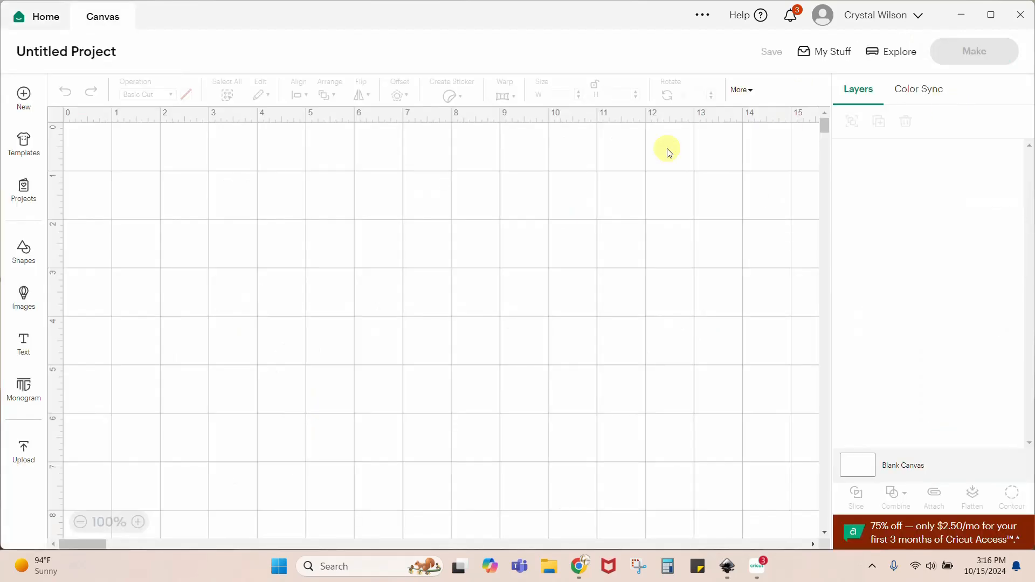
click(20, 458)
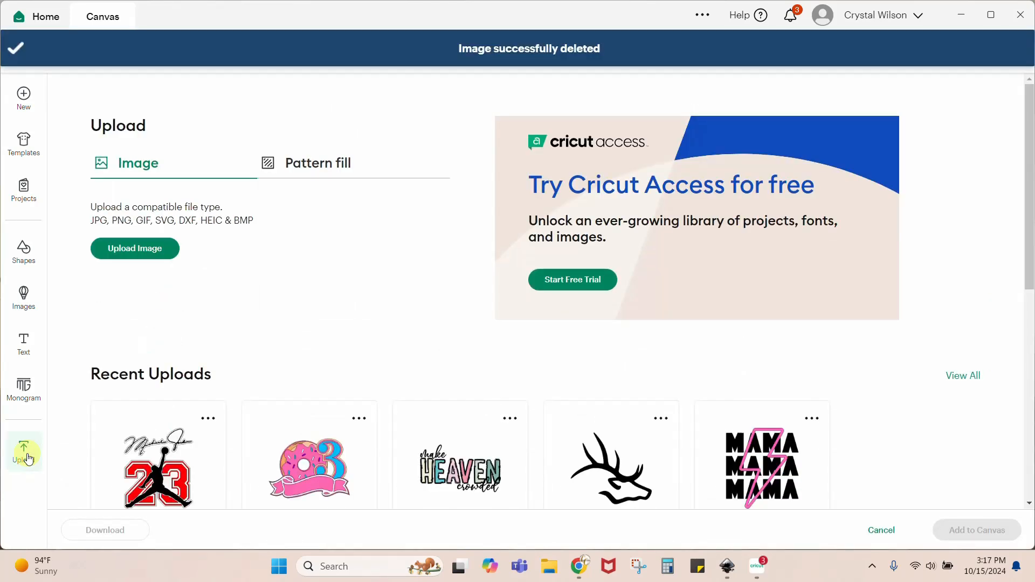
click(138, 257)
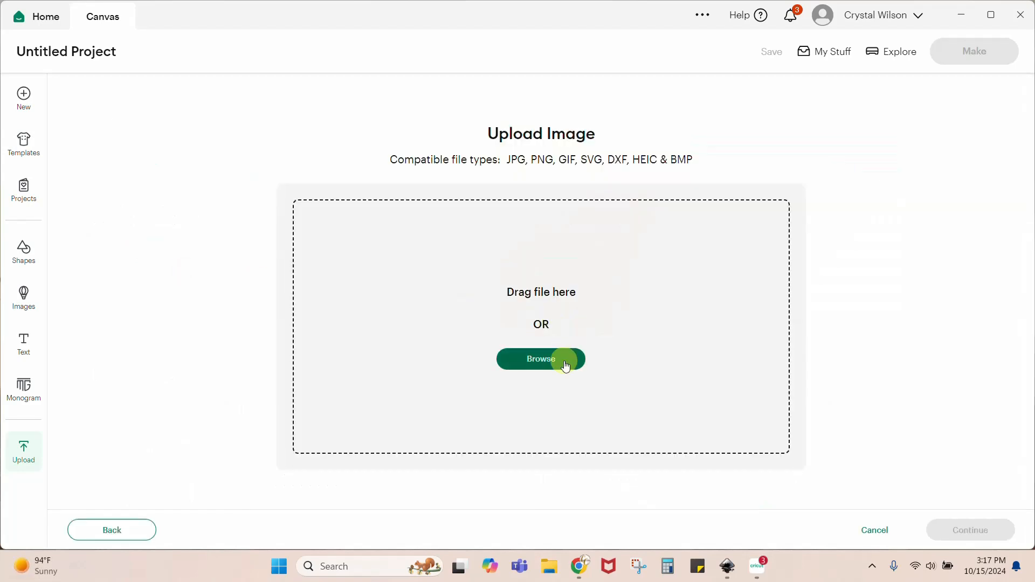
- Choose the "for tutorial" SVG file from the Desktop as the image to upload
click(565, 365)
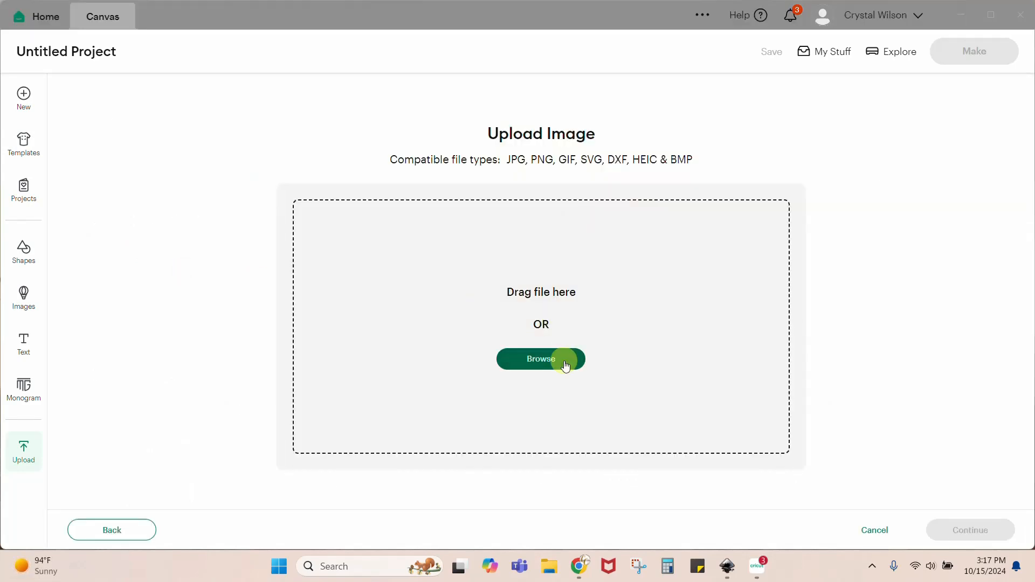
scroll(311, 191, down, 5)
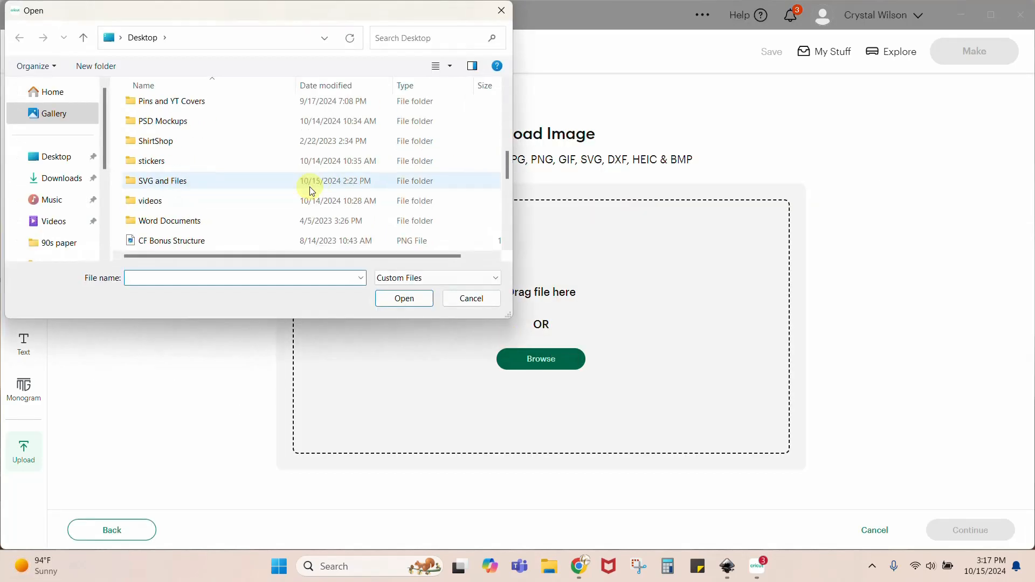
scroll(312, 191, down, 5)
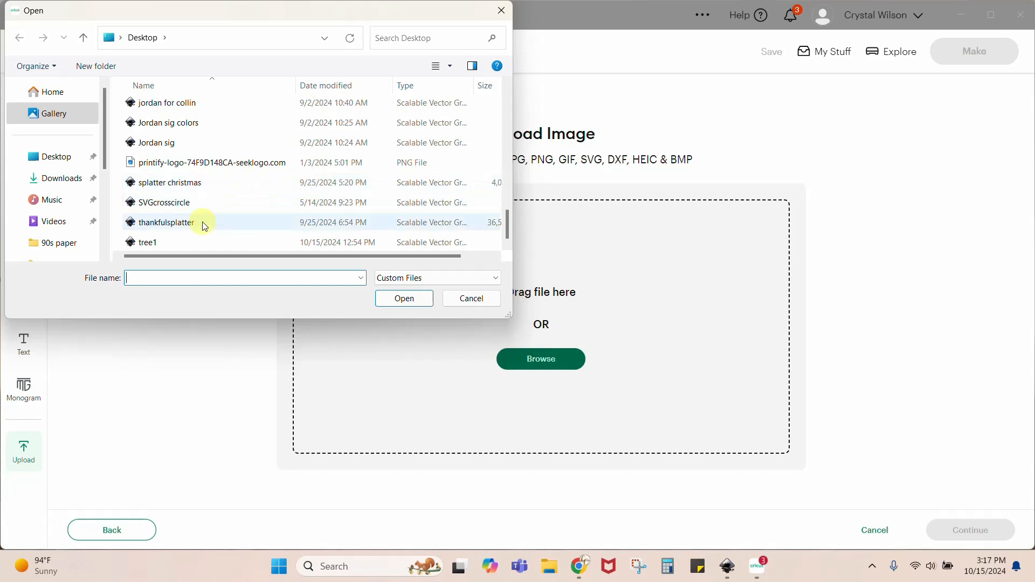
scroll(189, 225, up, 1)
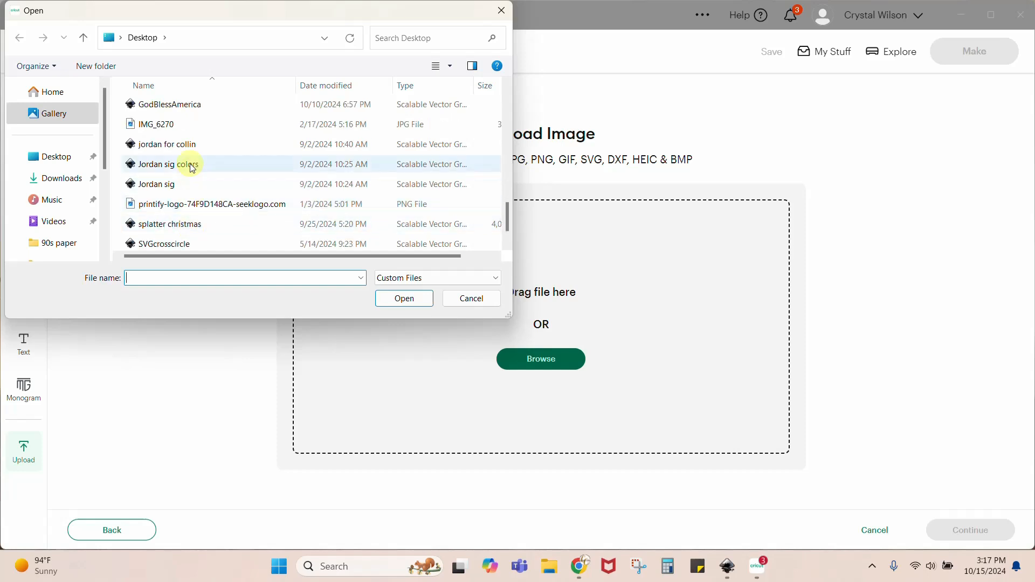
scroll(191, 165, up, 1)
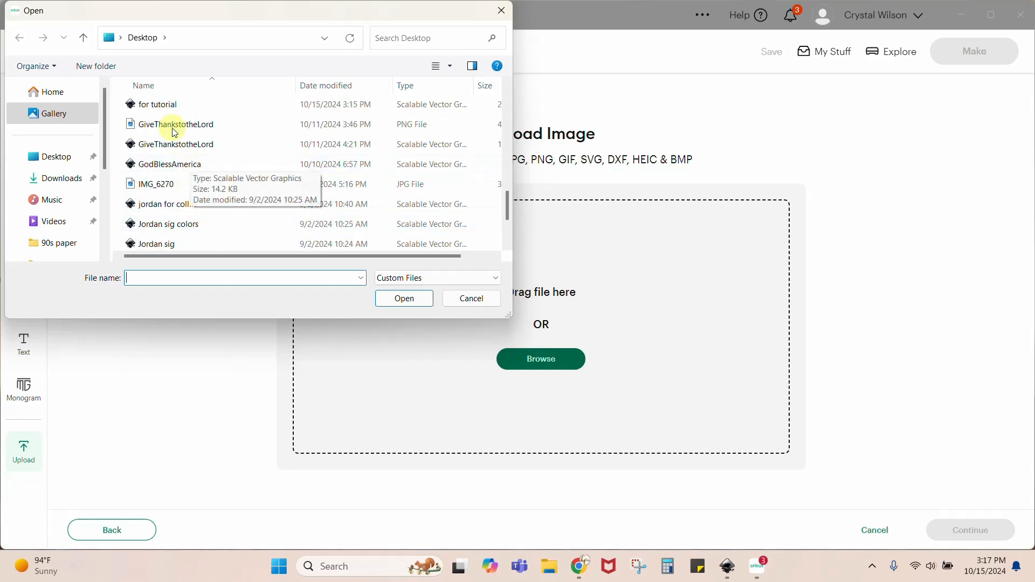
click(171, 104)
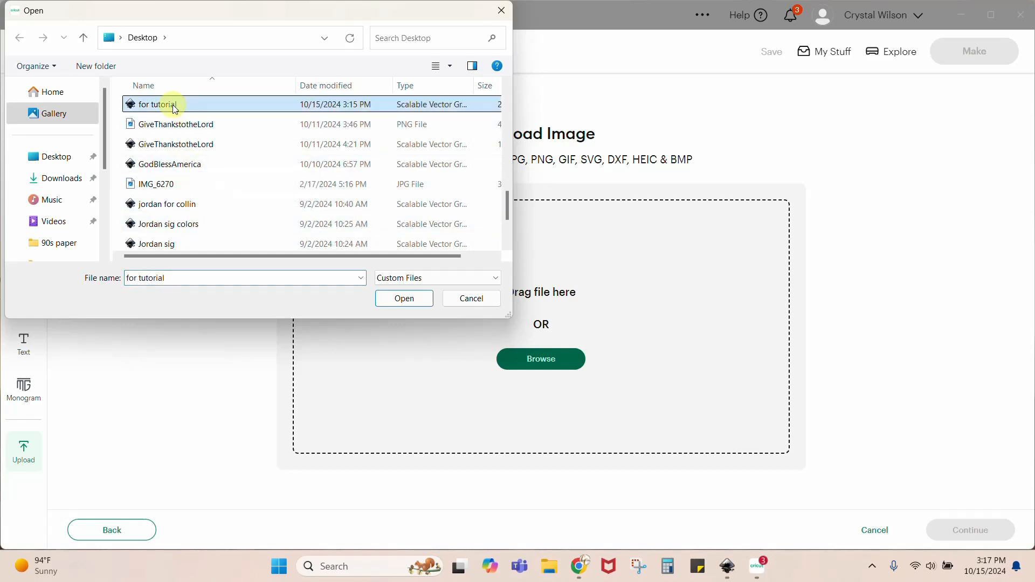
click(404, 298)
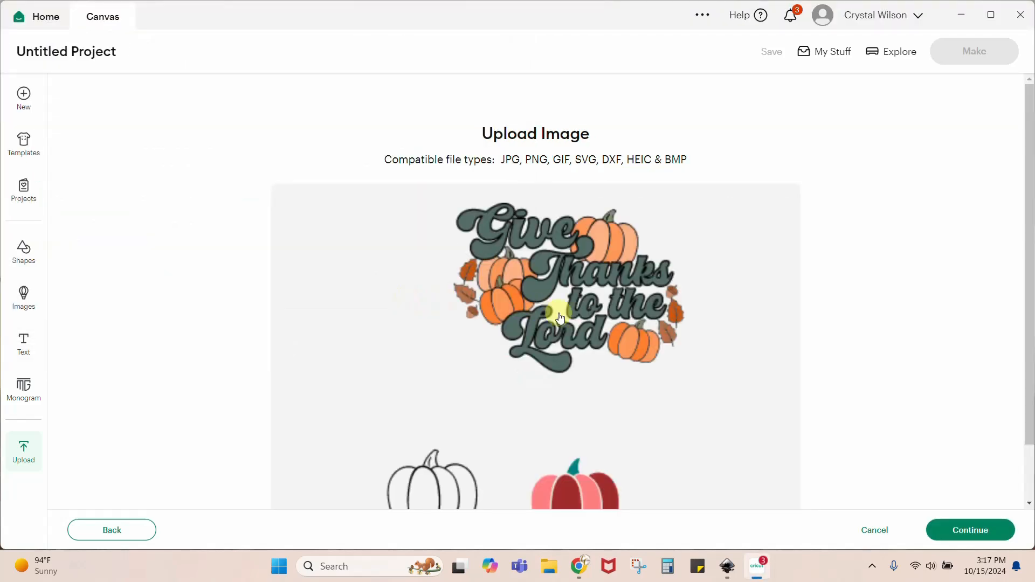
- Upload the design under the image name "for tutorial" and place it on the canvas
scroll(560, 318, down, 1)
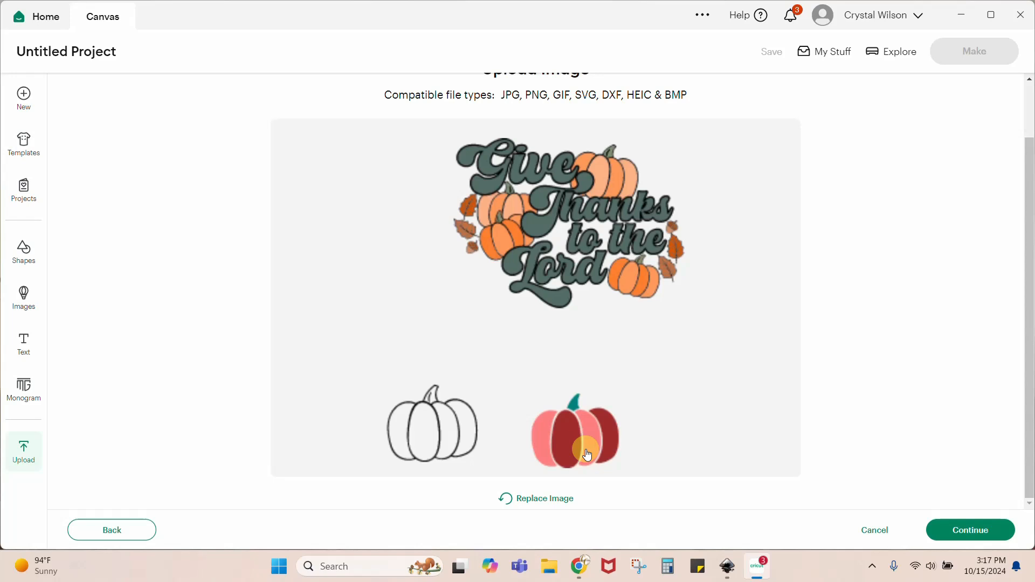
click(964, 528)
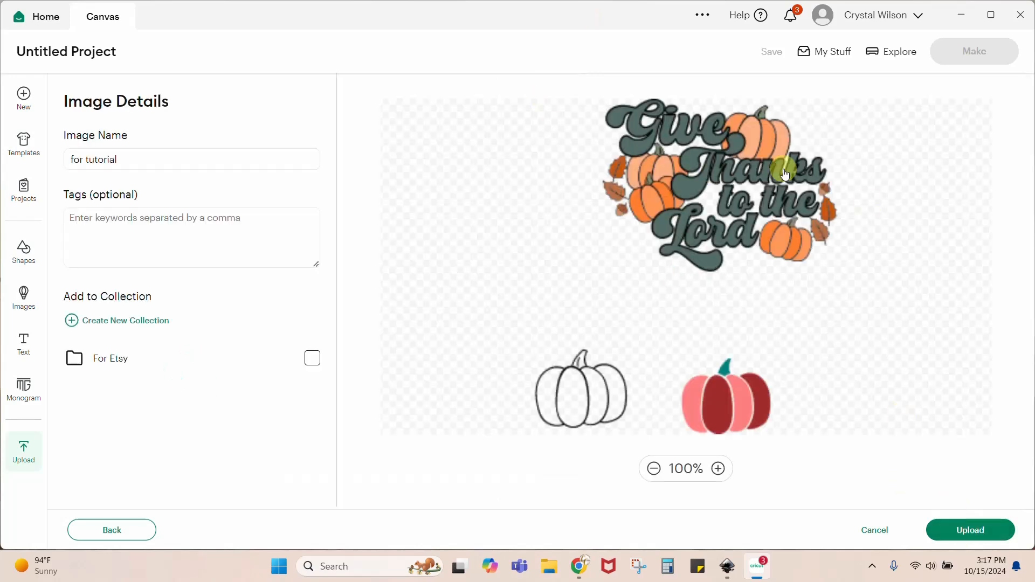
click(977, 530)
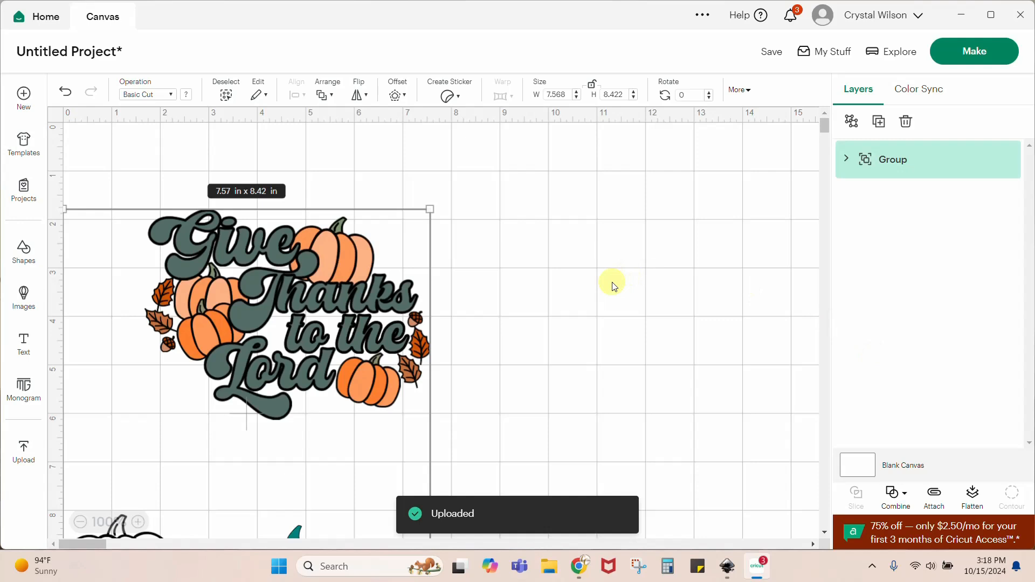
- Ungroup the uploaded design, and ungroup the resulting subgroup that contains the two demo pumpkins
scroll(613, 286, down, 5)
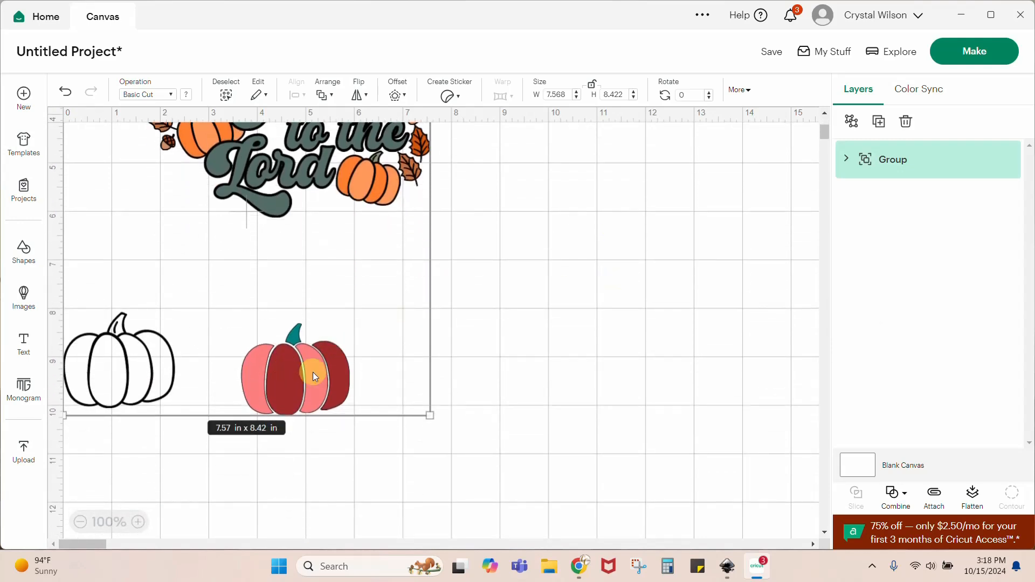
right_click(292, 393)
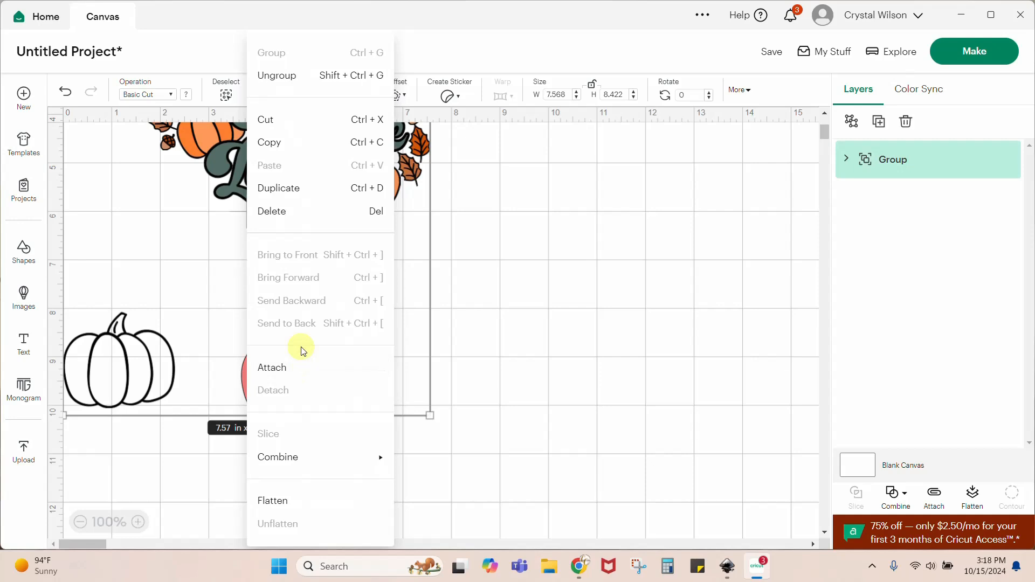
click(294, 76)
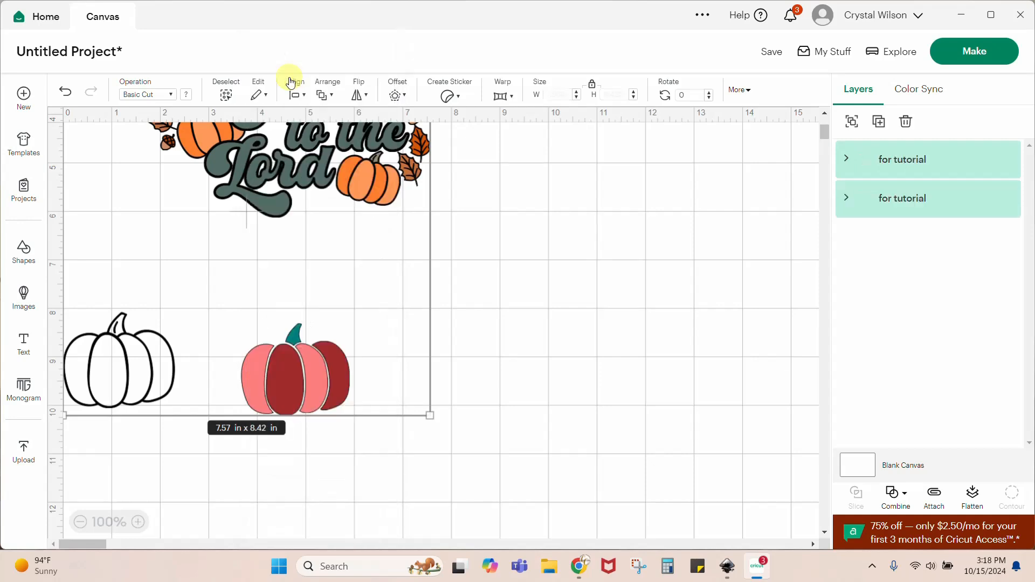
click(561, 372)
click(316, 387)
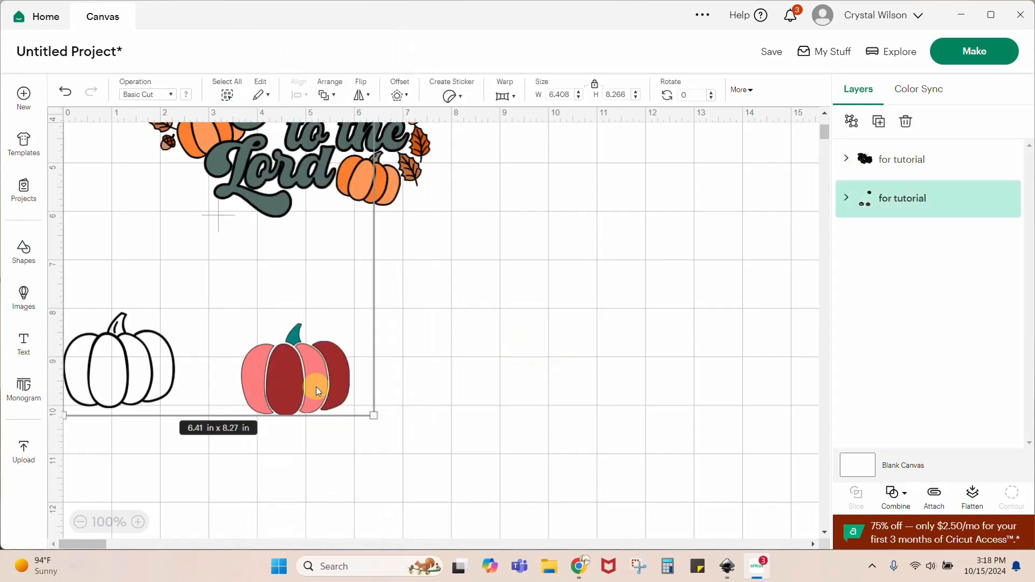
right_click(315, 387)
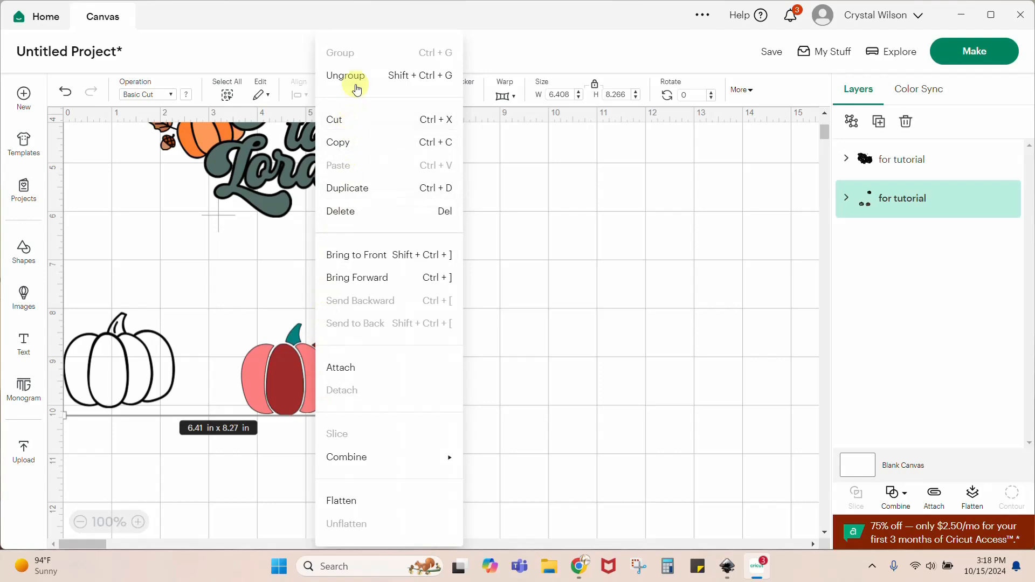
click(376, 76)
click(492, 347)
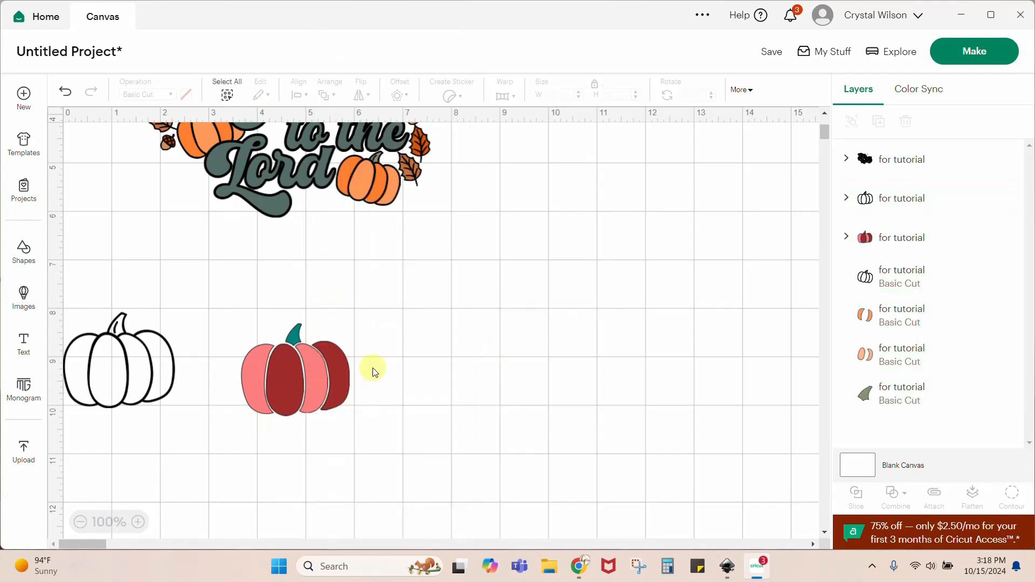
- Delete the pink and red demo pumpkin and the black outline pumpkin beneath the lettering design
click(325, 380)
key(Delete)
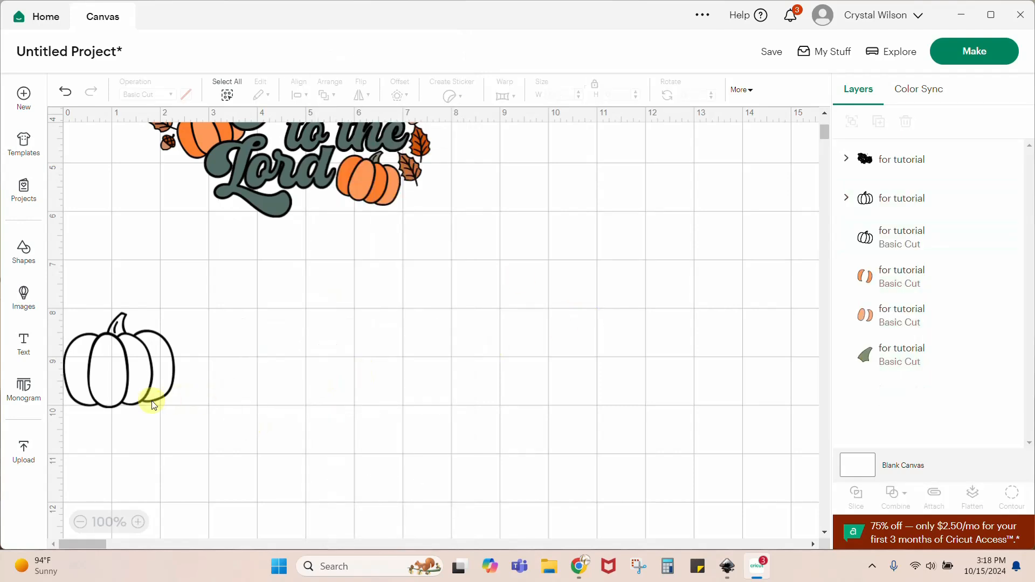
click(151, 400)
key(Delete)
- Move the "Give Thanks to the Lord" group clear of the loose upper pumpkin and ungroup it
scroll(439, 439, up, 4)
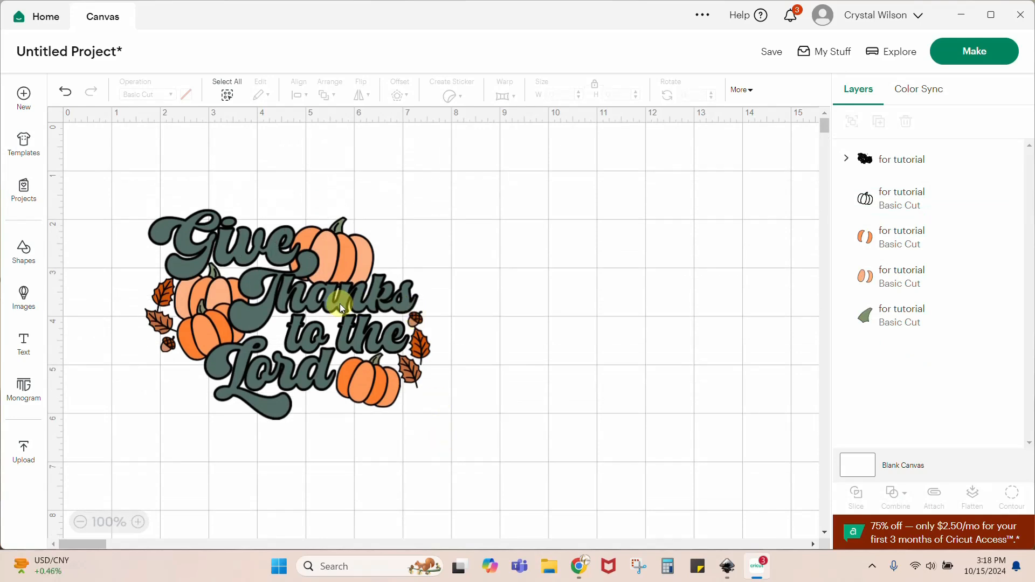
drag(339, 303, 617, 304)
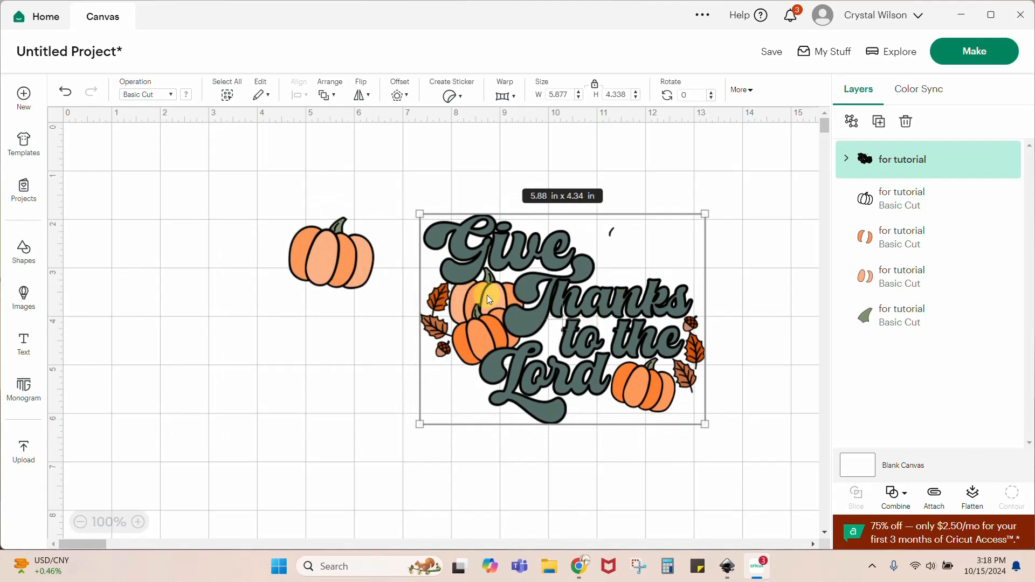
key(ctrl+shift+g)
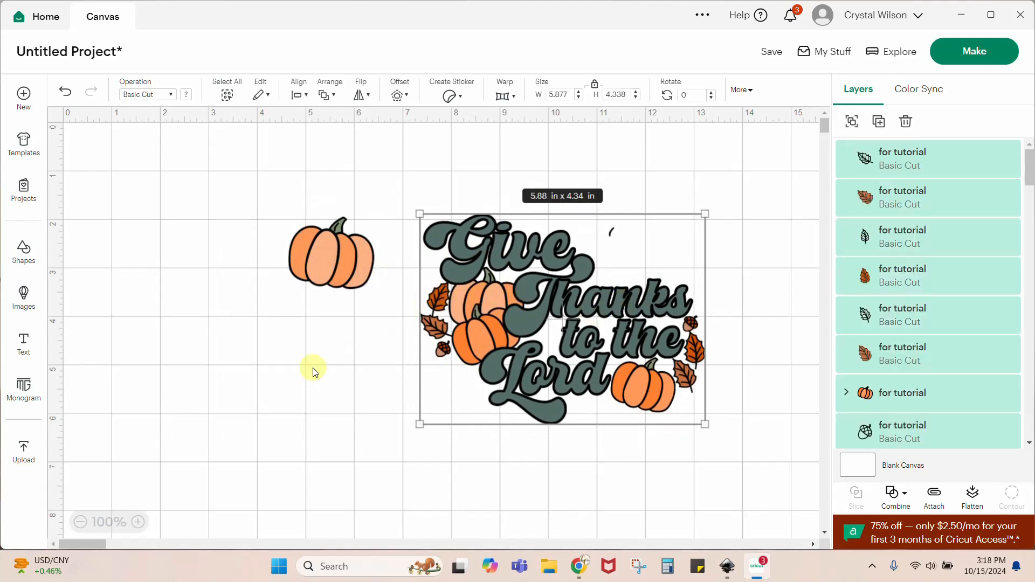
click(312, 367)
- Spread the design's layers apart, moving the black outlines of "G", "ive", "T", "hanks", "L" and "ord", the green "hanks" and "ive", and two pumpkins
drag(597, 323, 239, 362)
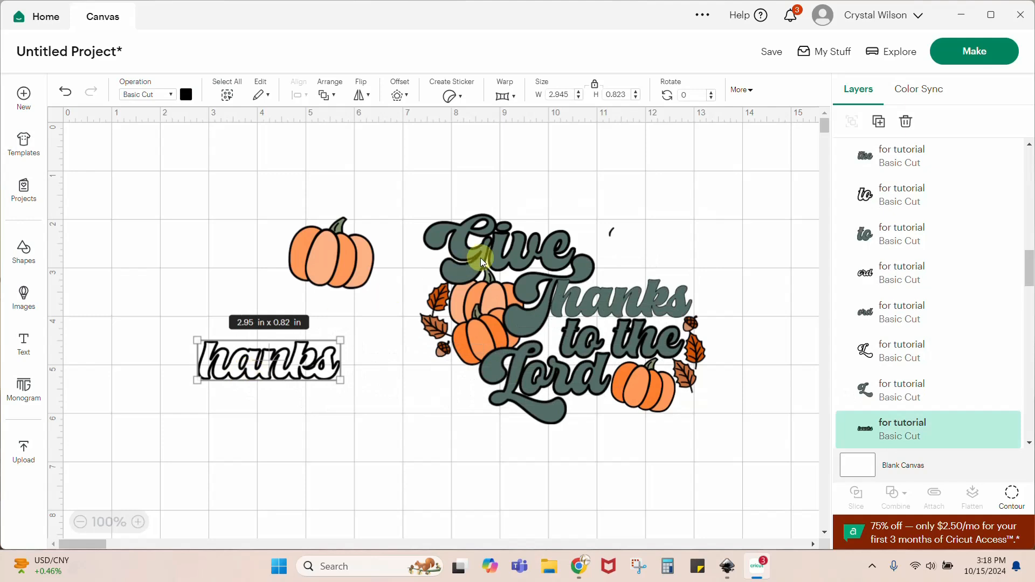
drag(479, 259, 146, 225)
drag(534, 254, 648, 210)
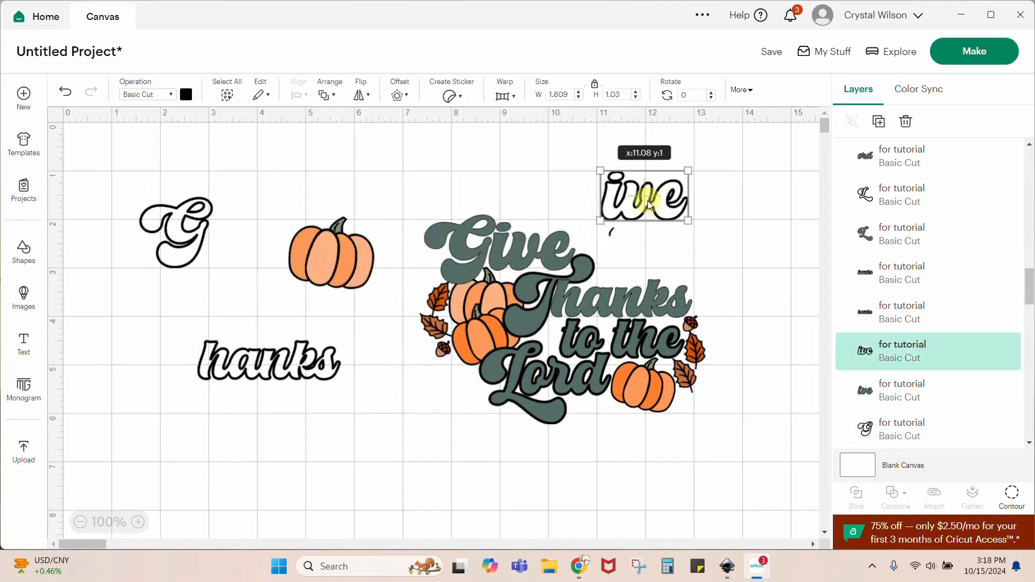
drag(611, 305, 372, 180)
drag(500, 265, 297, 301)
drag(526, 327, 263, 458)
drag(521, 407, 362, 477)
drag(474, 357, 136, 356)
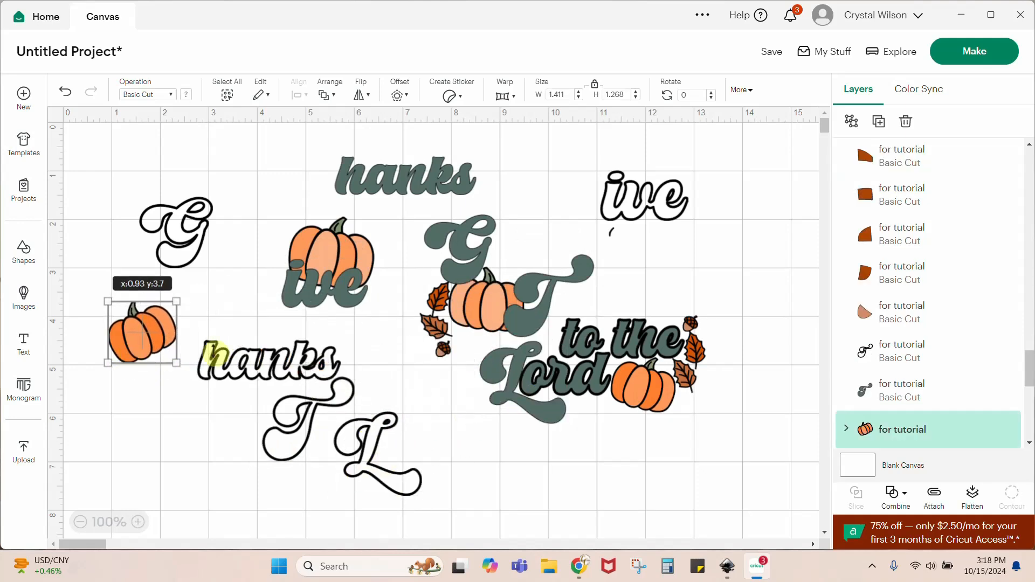
drag(591, 394, 571, 491)
drag(651, 393, 699, 445)
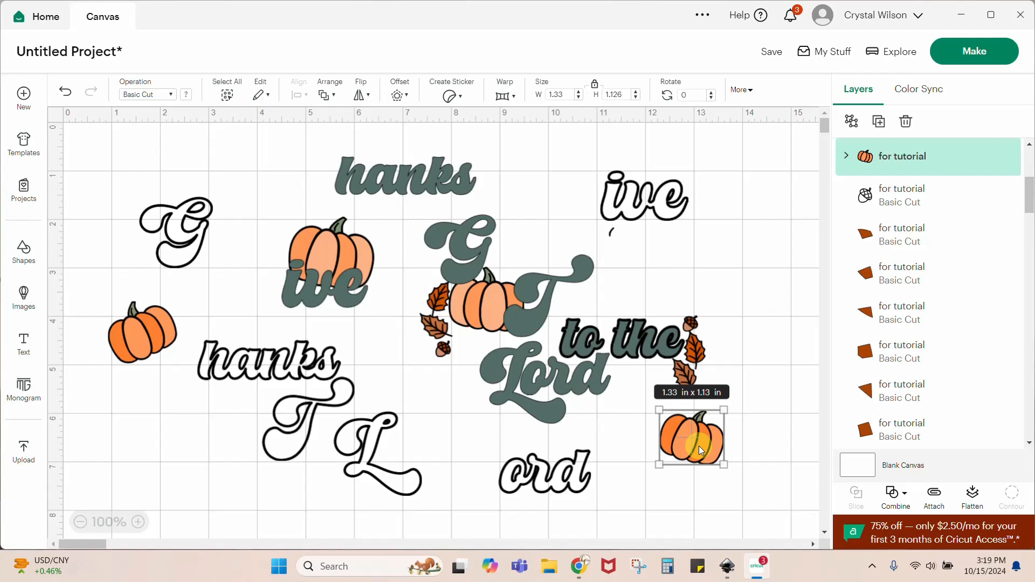
- Move the solid green "T" to the empty canvas area below the other pieces
click(505, 324)
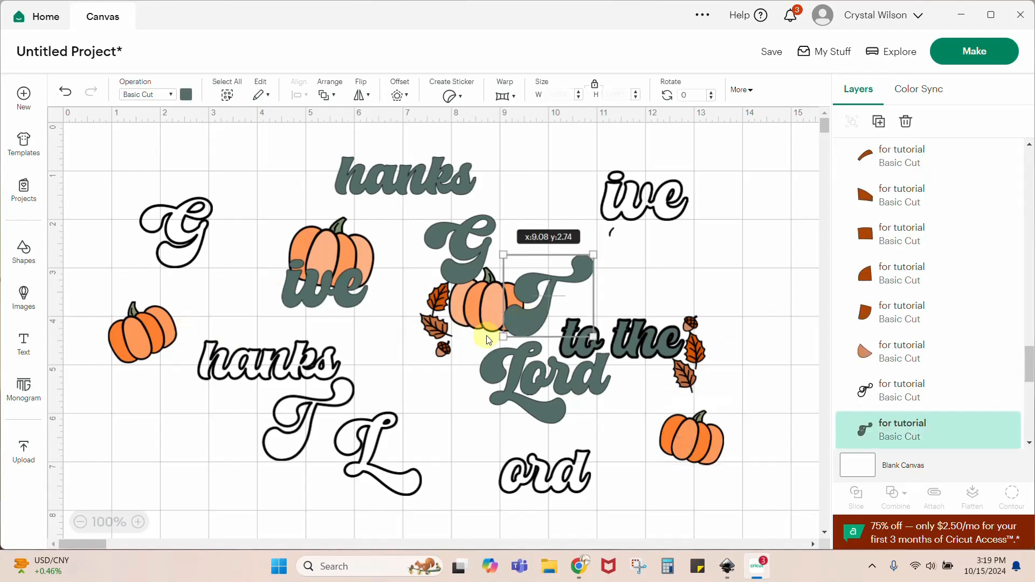
drag(488, 339, 464, 345)
scroll(465, 345, down, 5)
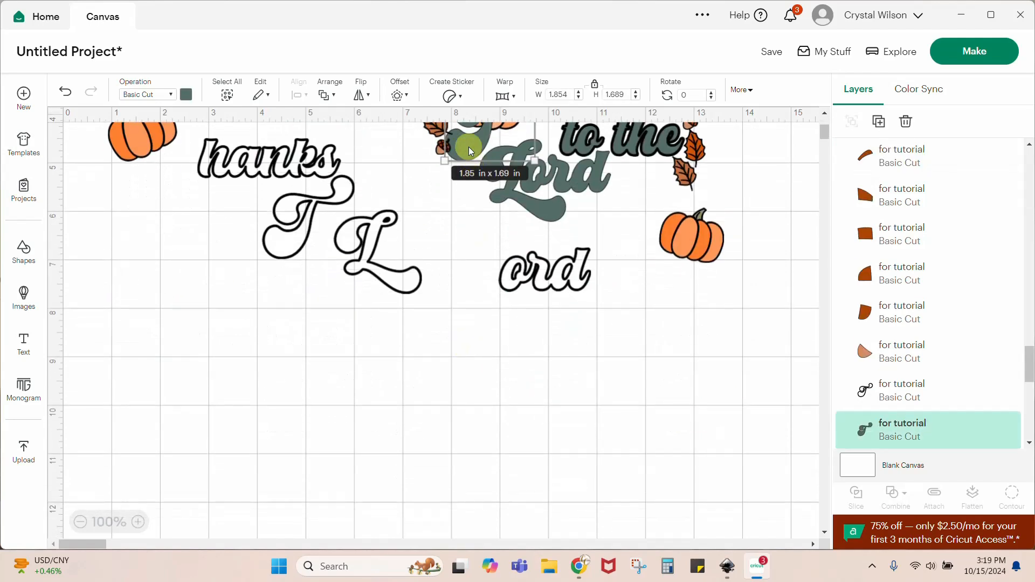
drag(469, 151, 402, 439)
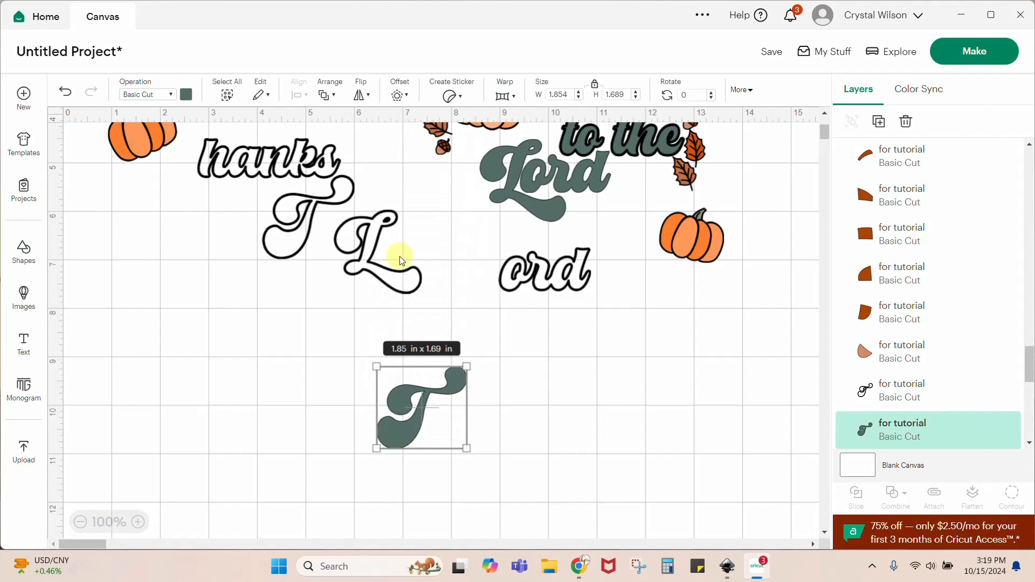
- Add a 0.05 in offset with rounded corners around the green "T"
click(393, 97)
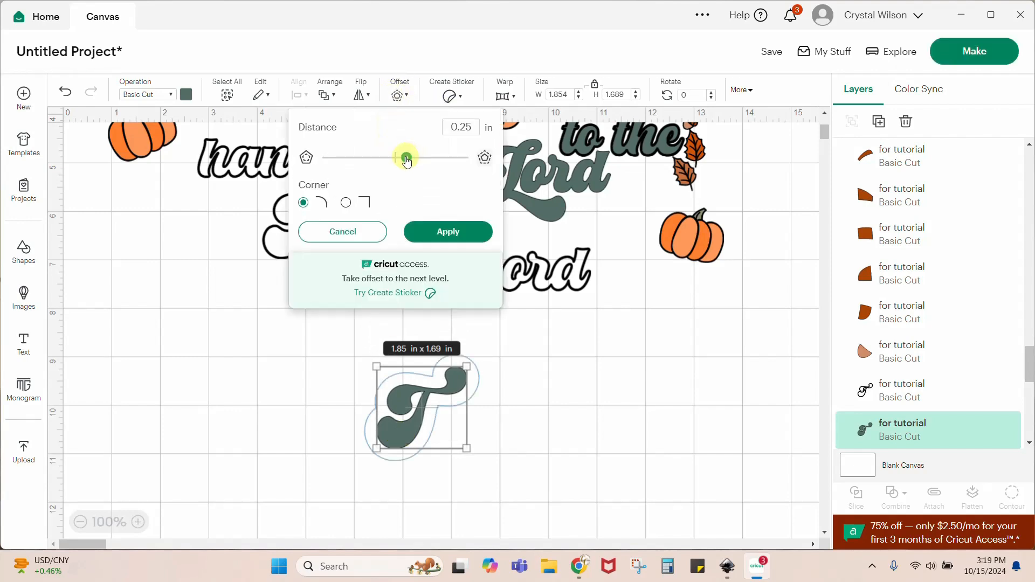
drag(406, 160, 397, 161)
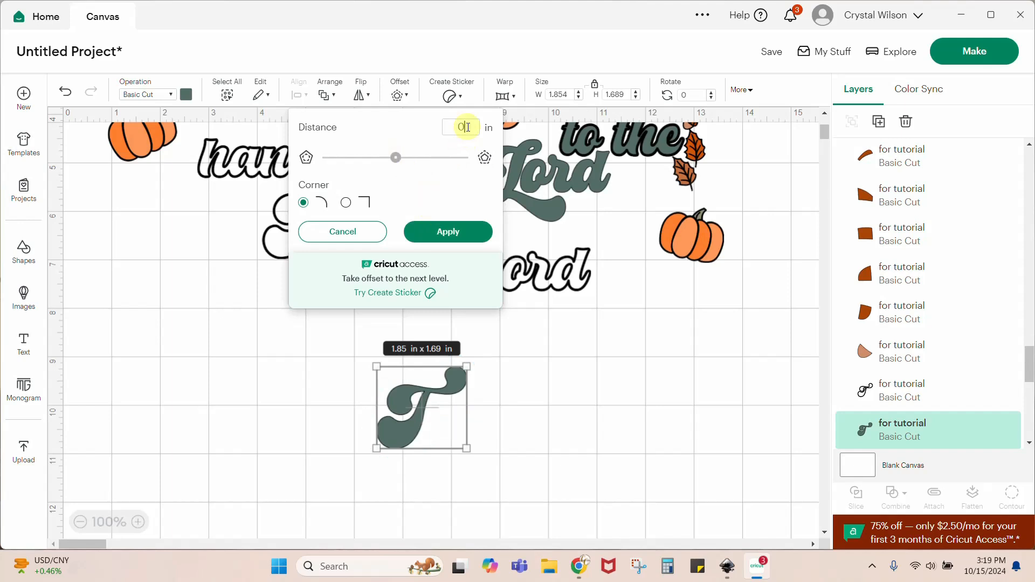
key(BackSpace)
text(.5)
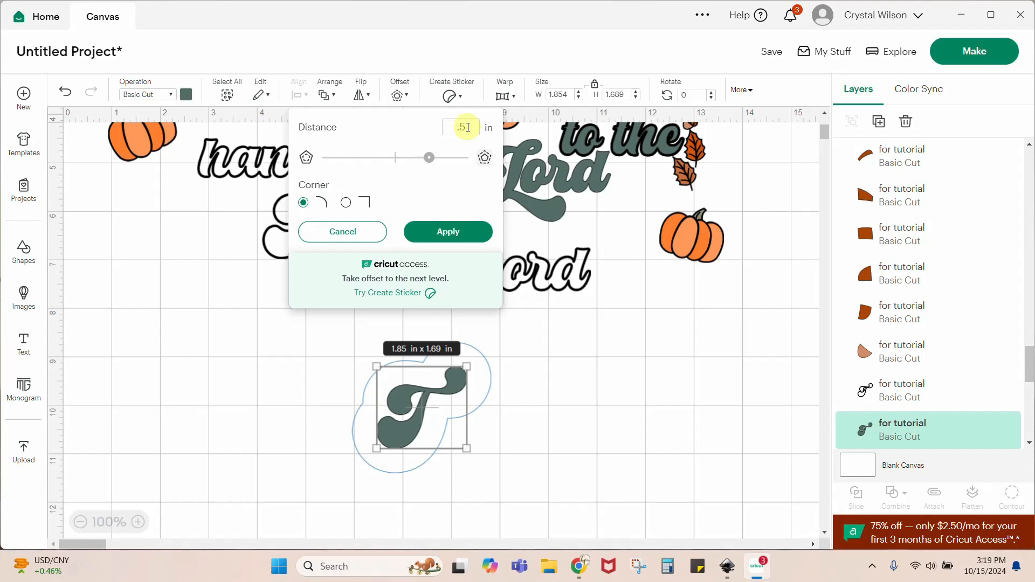
drag(467, 127, 449, 127)
text(.05)
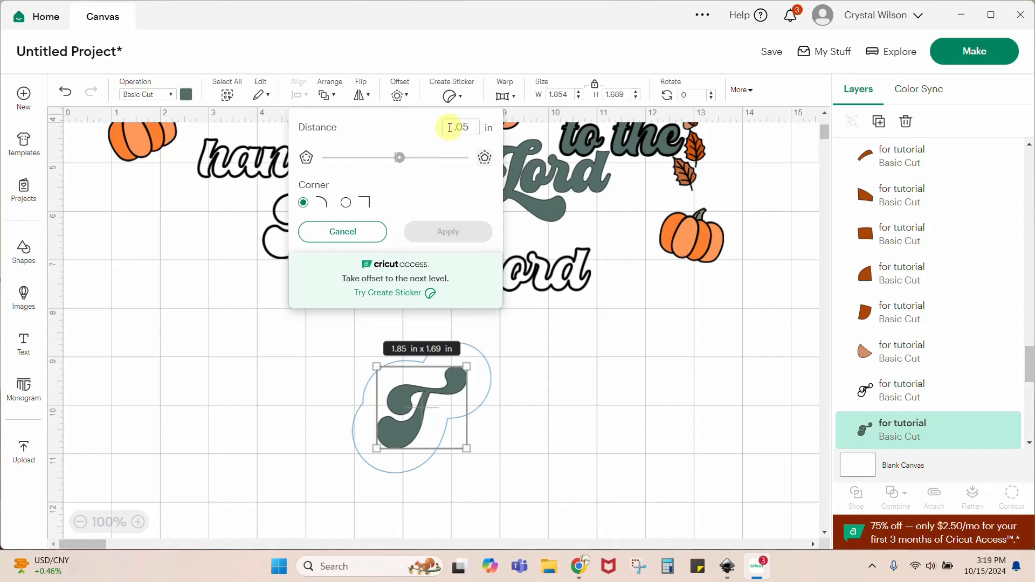
click(432, 238)
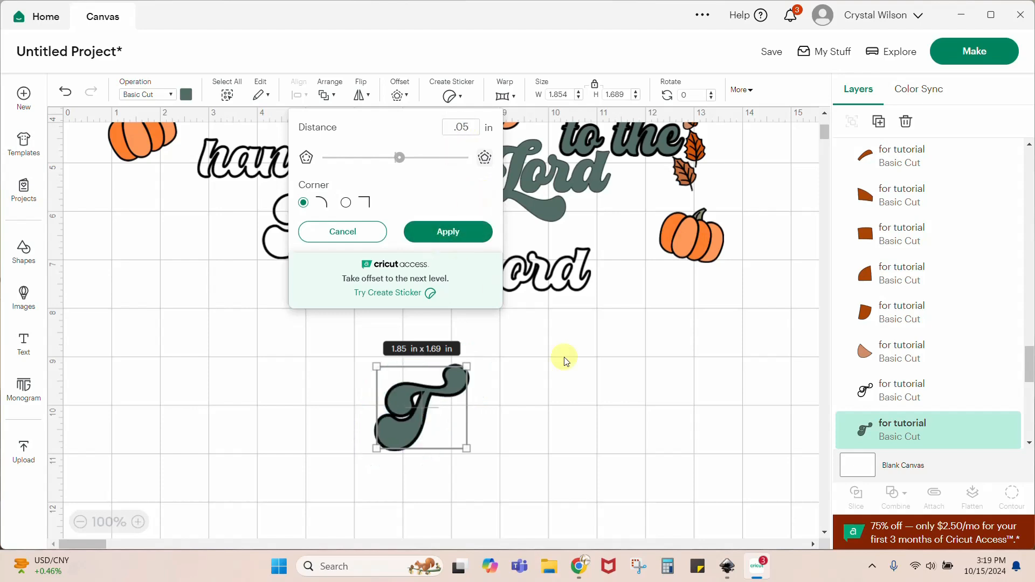
click(567, 374)
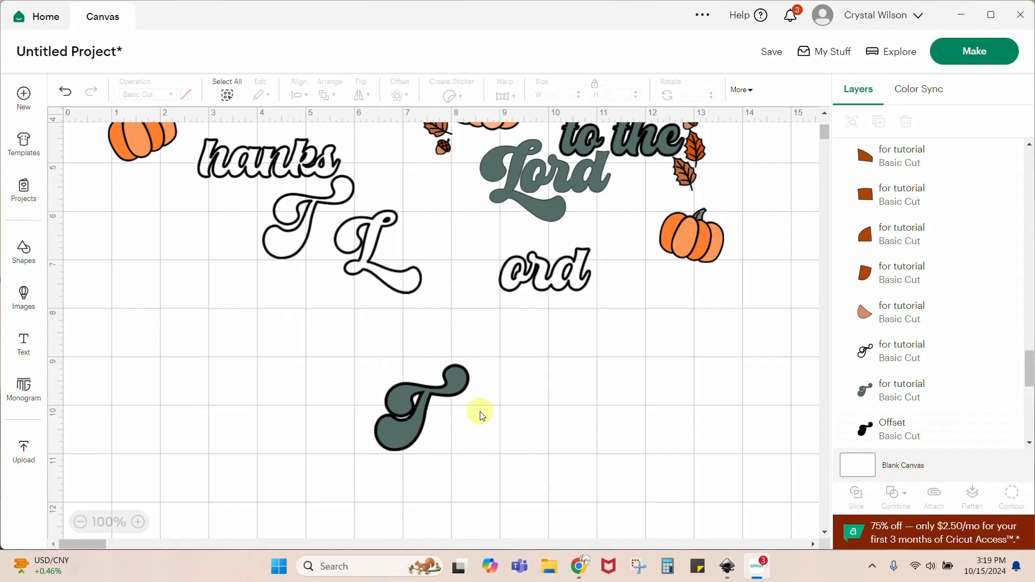